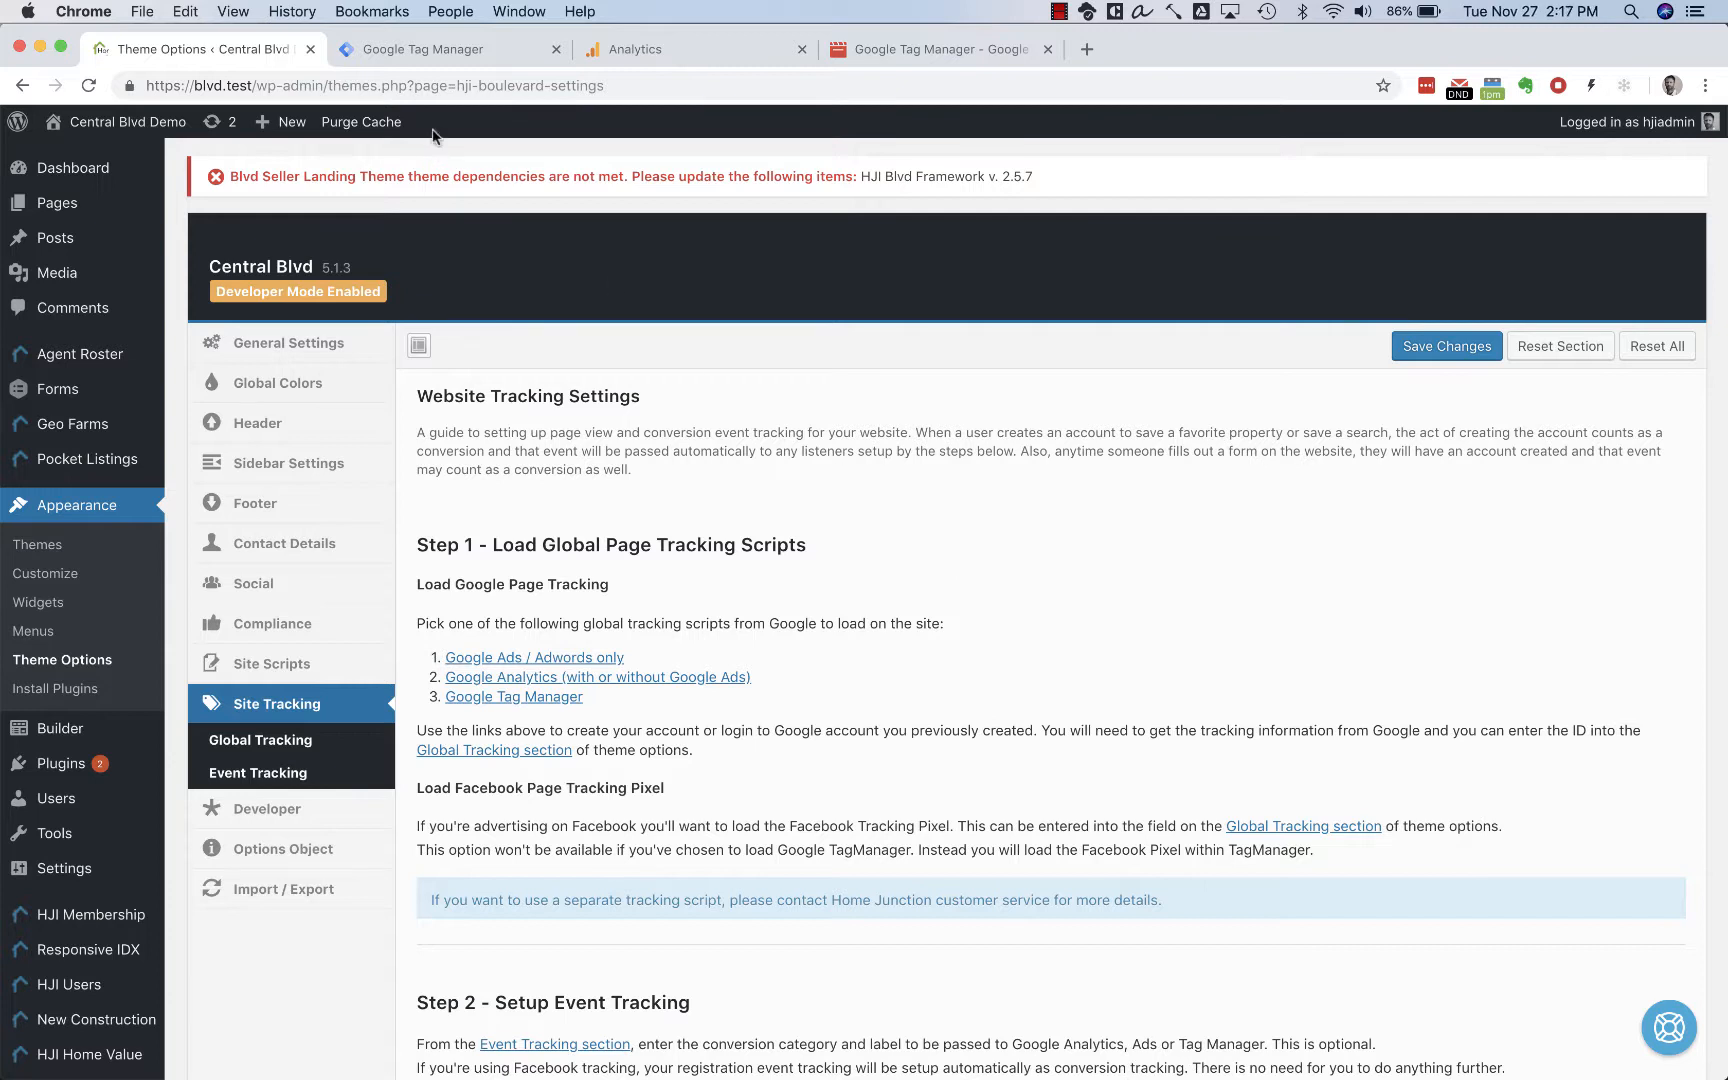
# - Switch to Google Tag Manager and start a new account named "Demo Account", continuing to the container setup
pyautogui.click(632, 52)
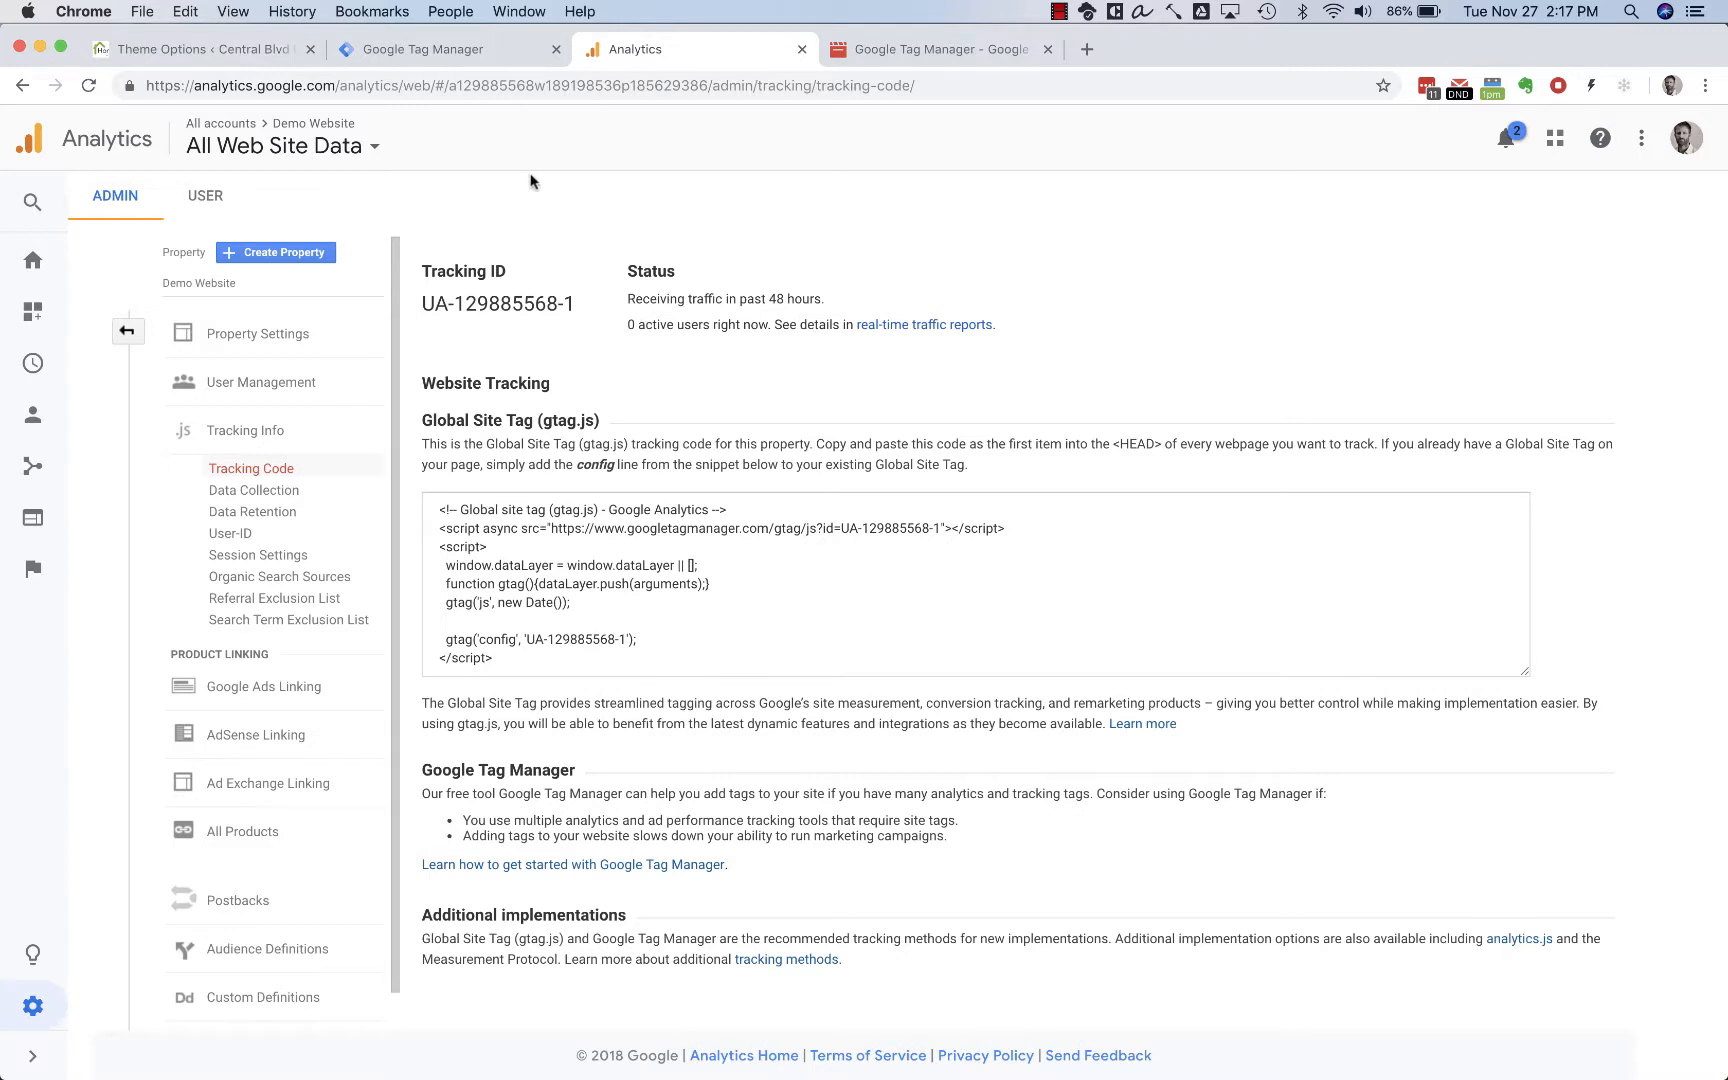
pyautogui.click(437, 47)
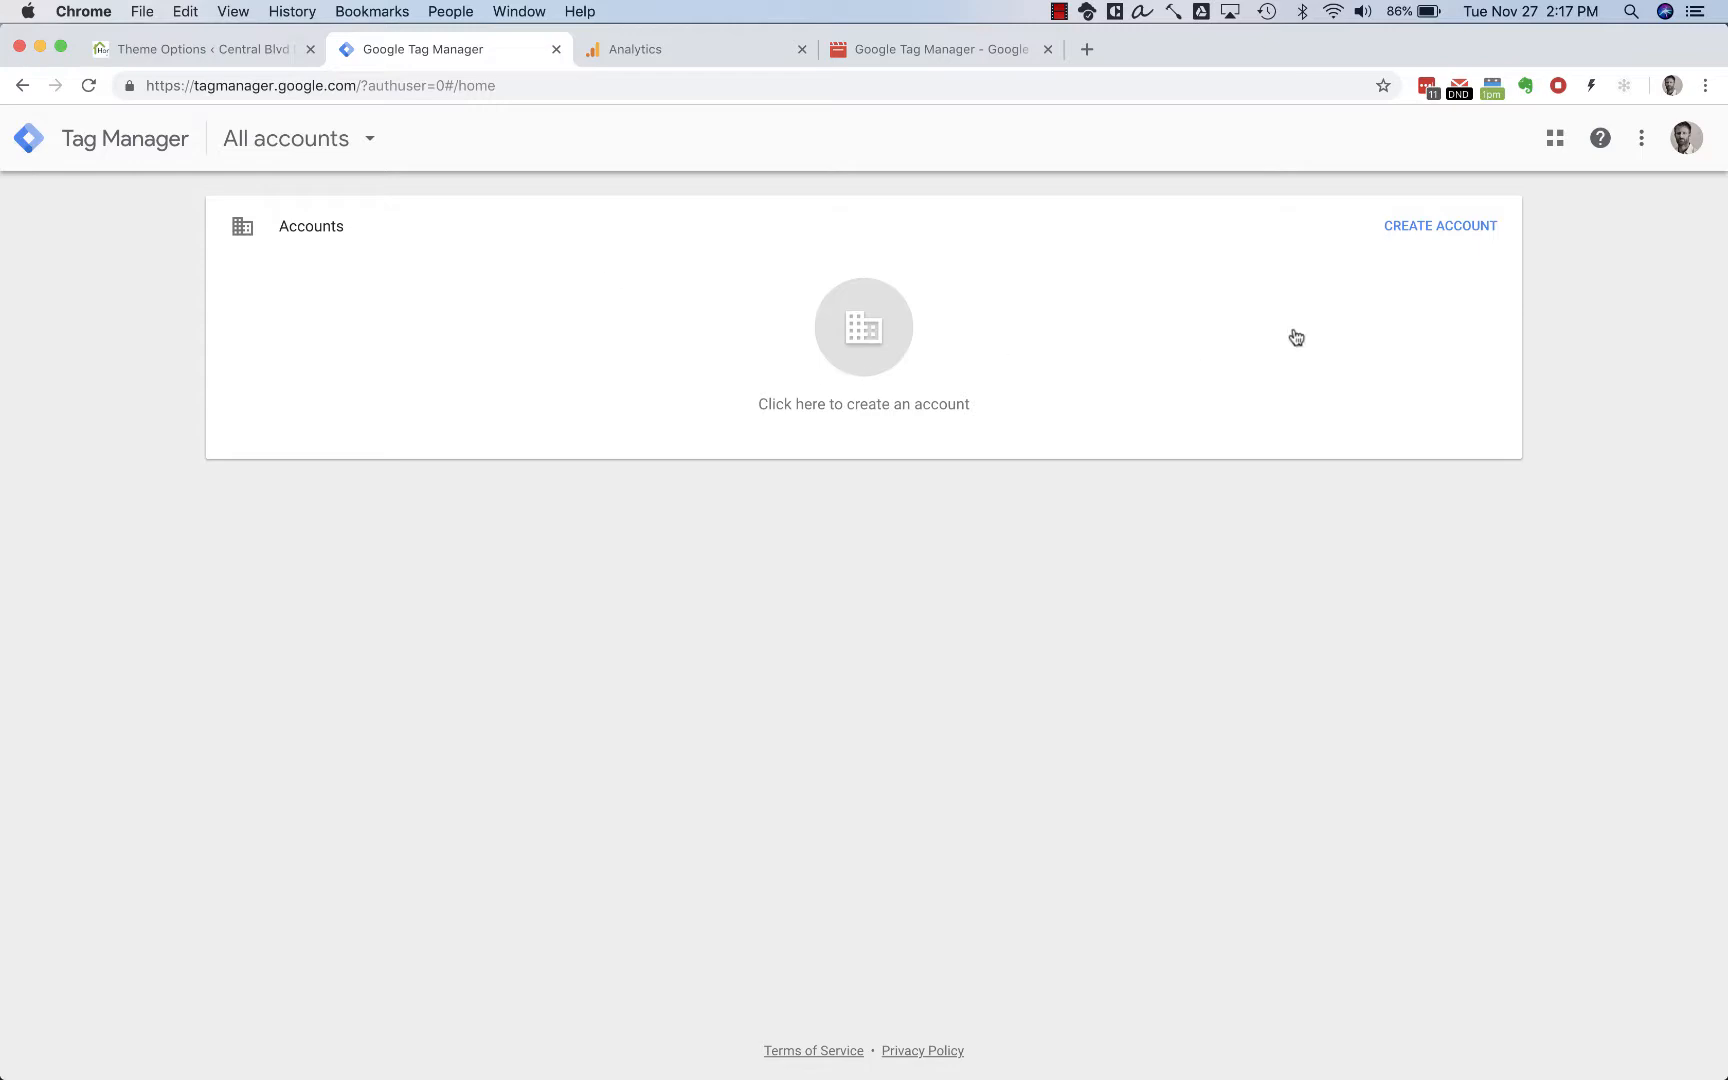
pyautogui.click(1408, 230)
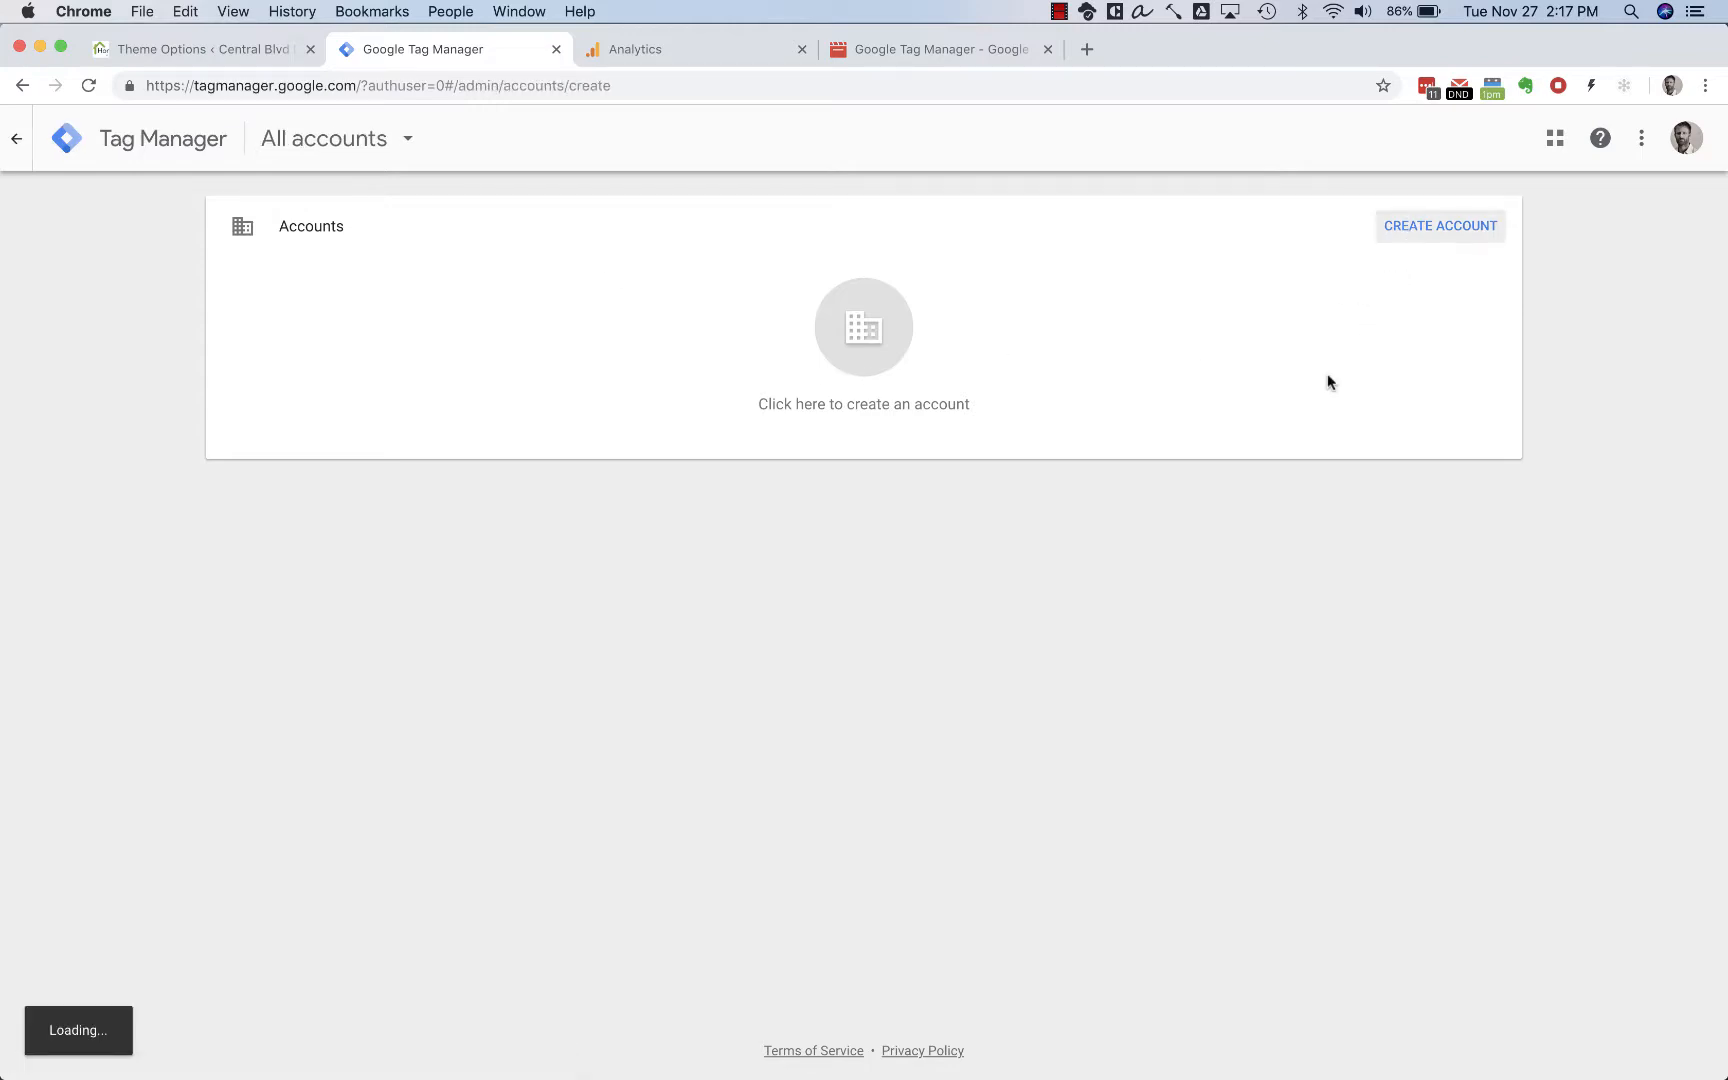
pyautogui.click(483, 404)
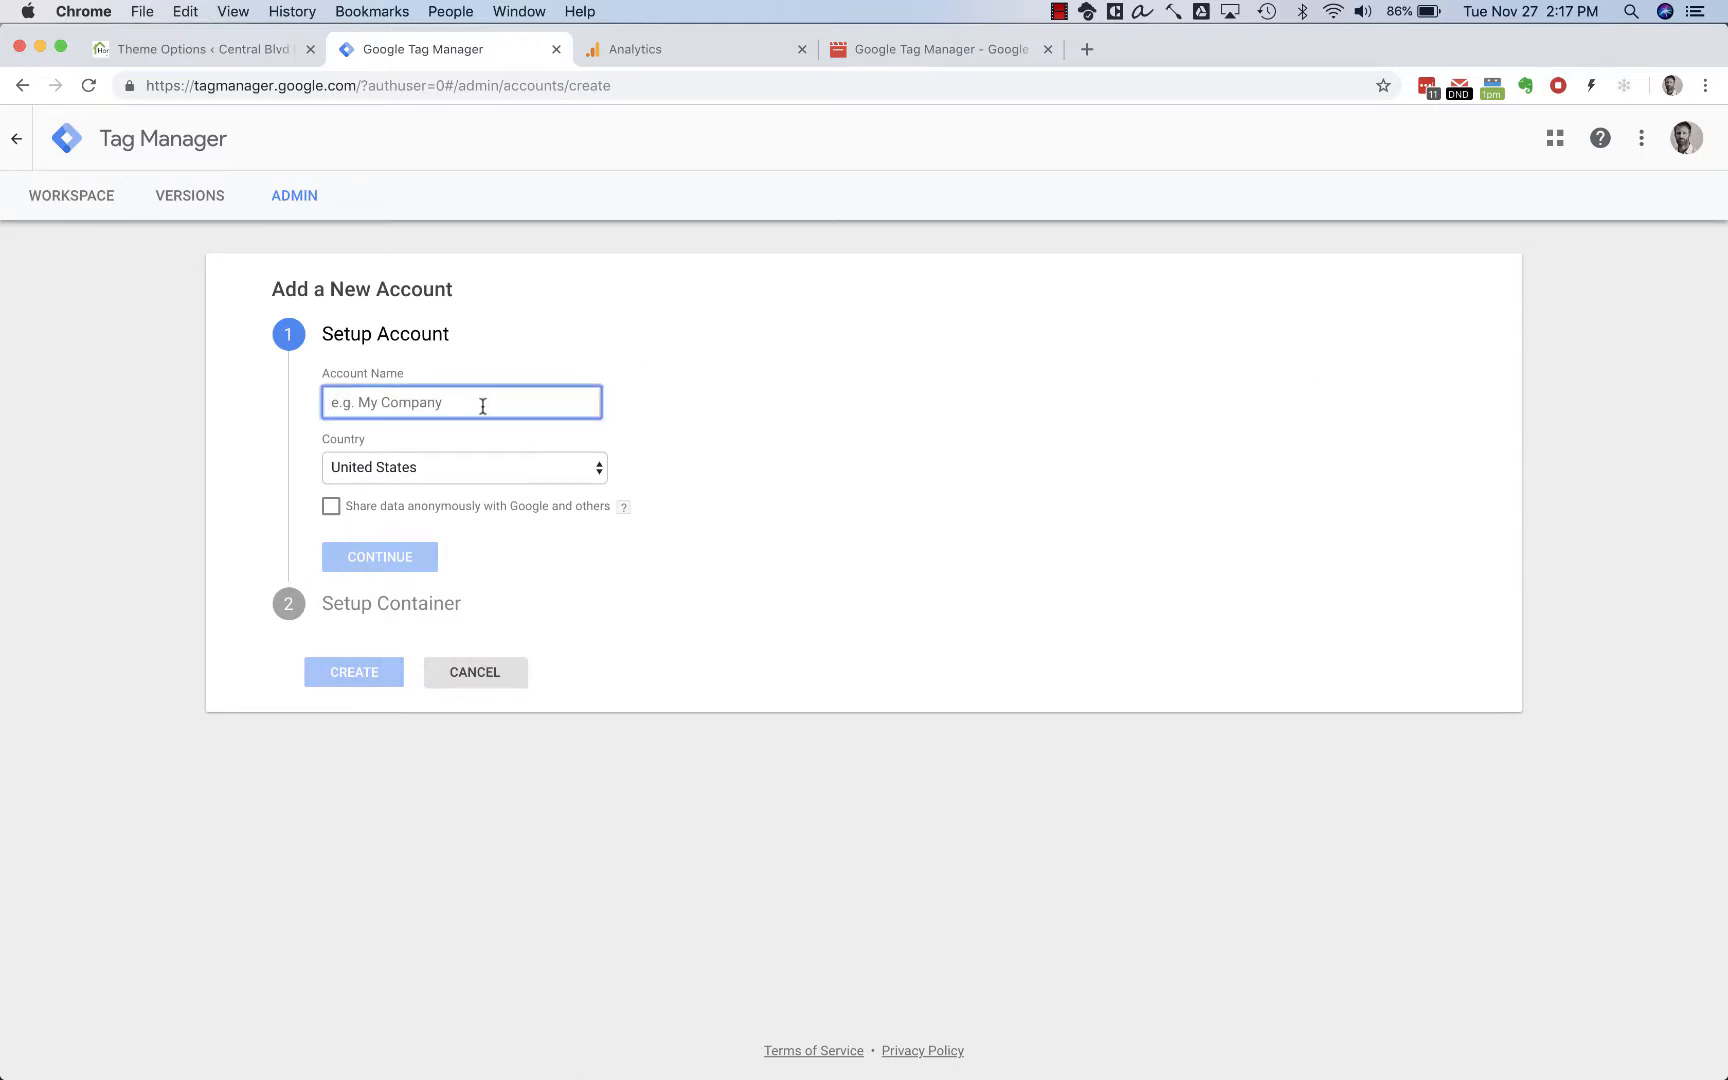
pyautogui.write('Dm')
pyautogui.press('BackSpace')
pyautogui.write('emo ')
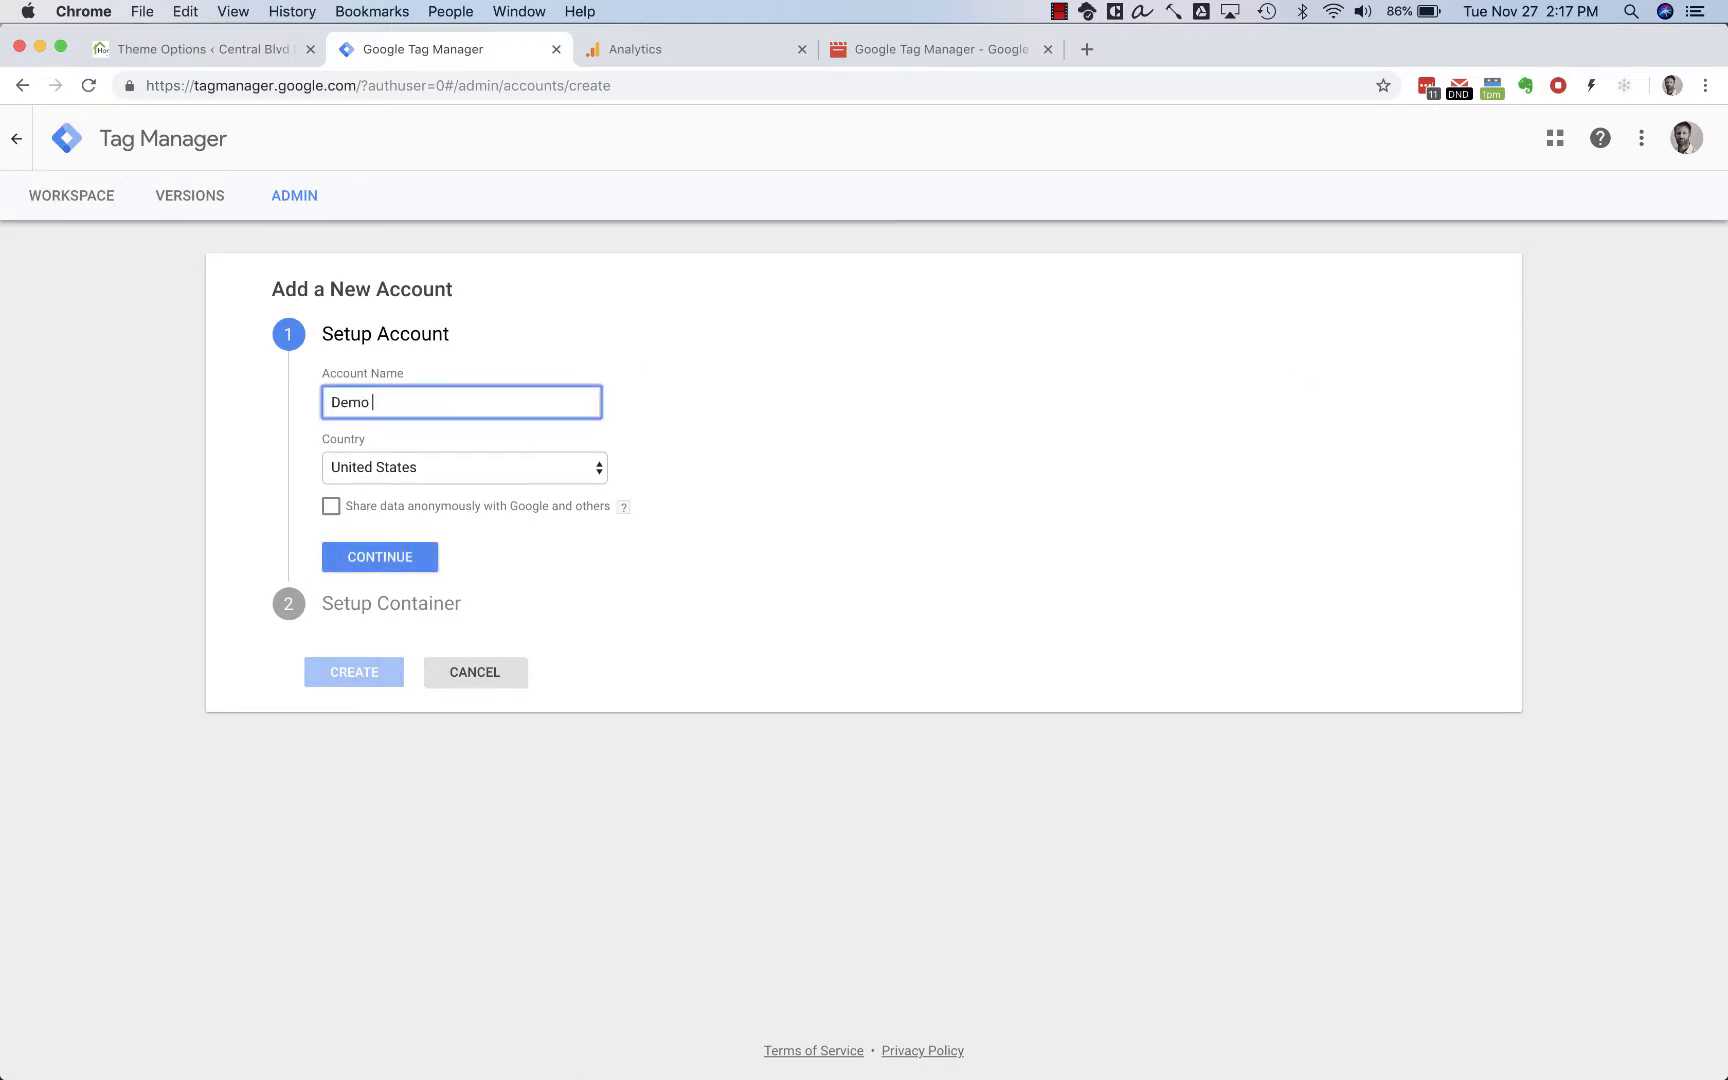
pyautogui.write('Account')
pyautogui.click(360, 556)
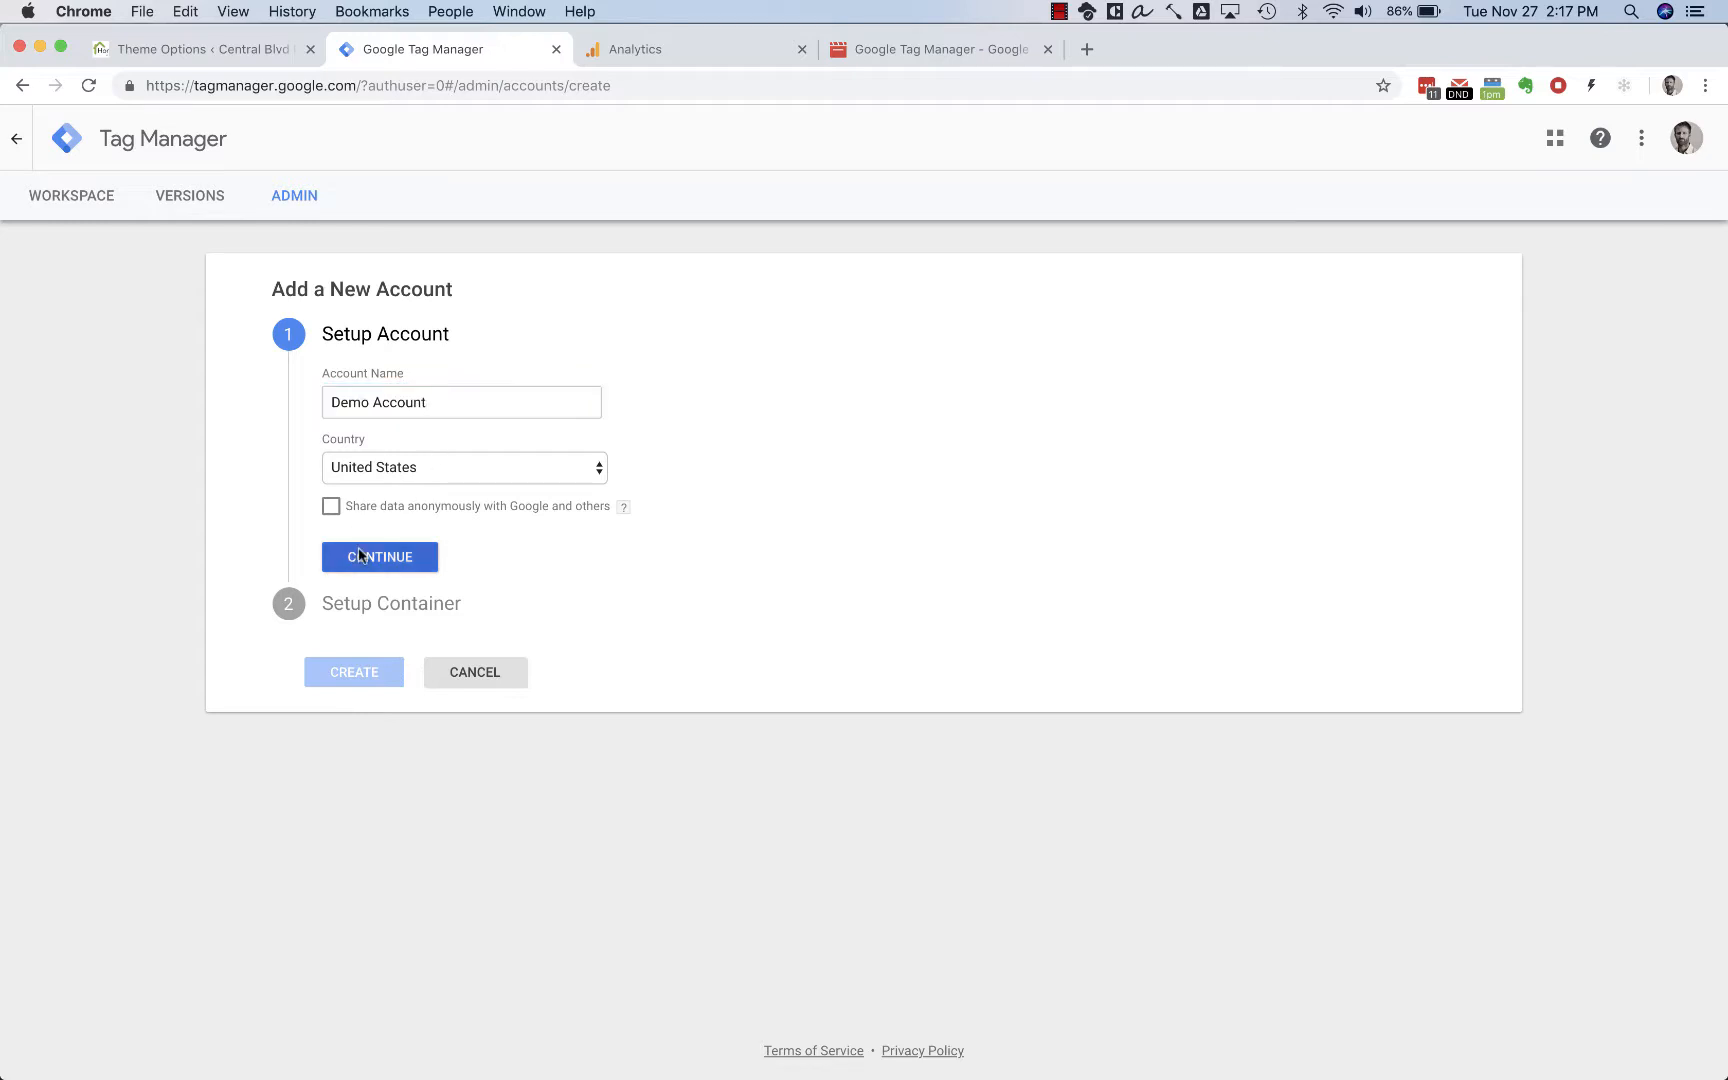
pyautogui.click(401, 513)
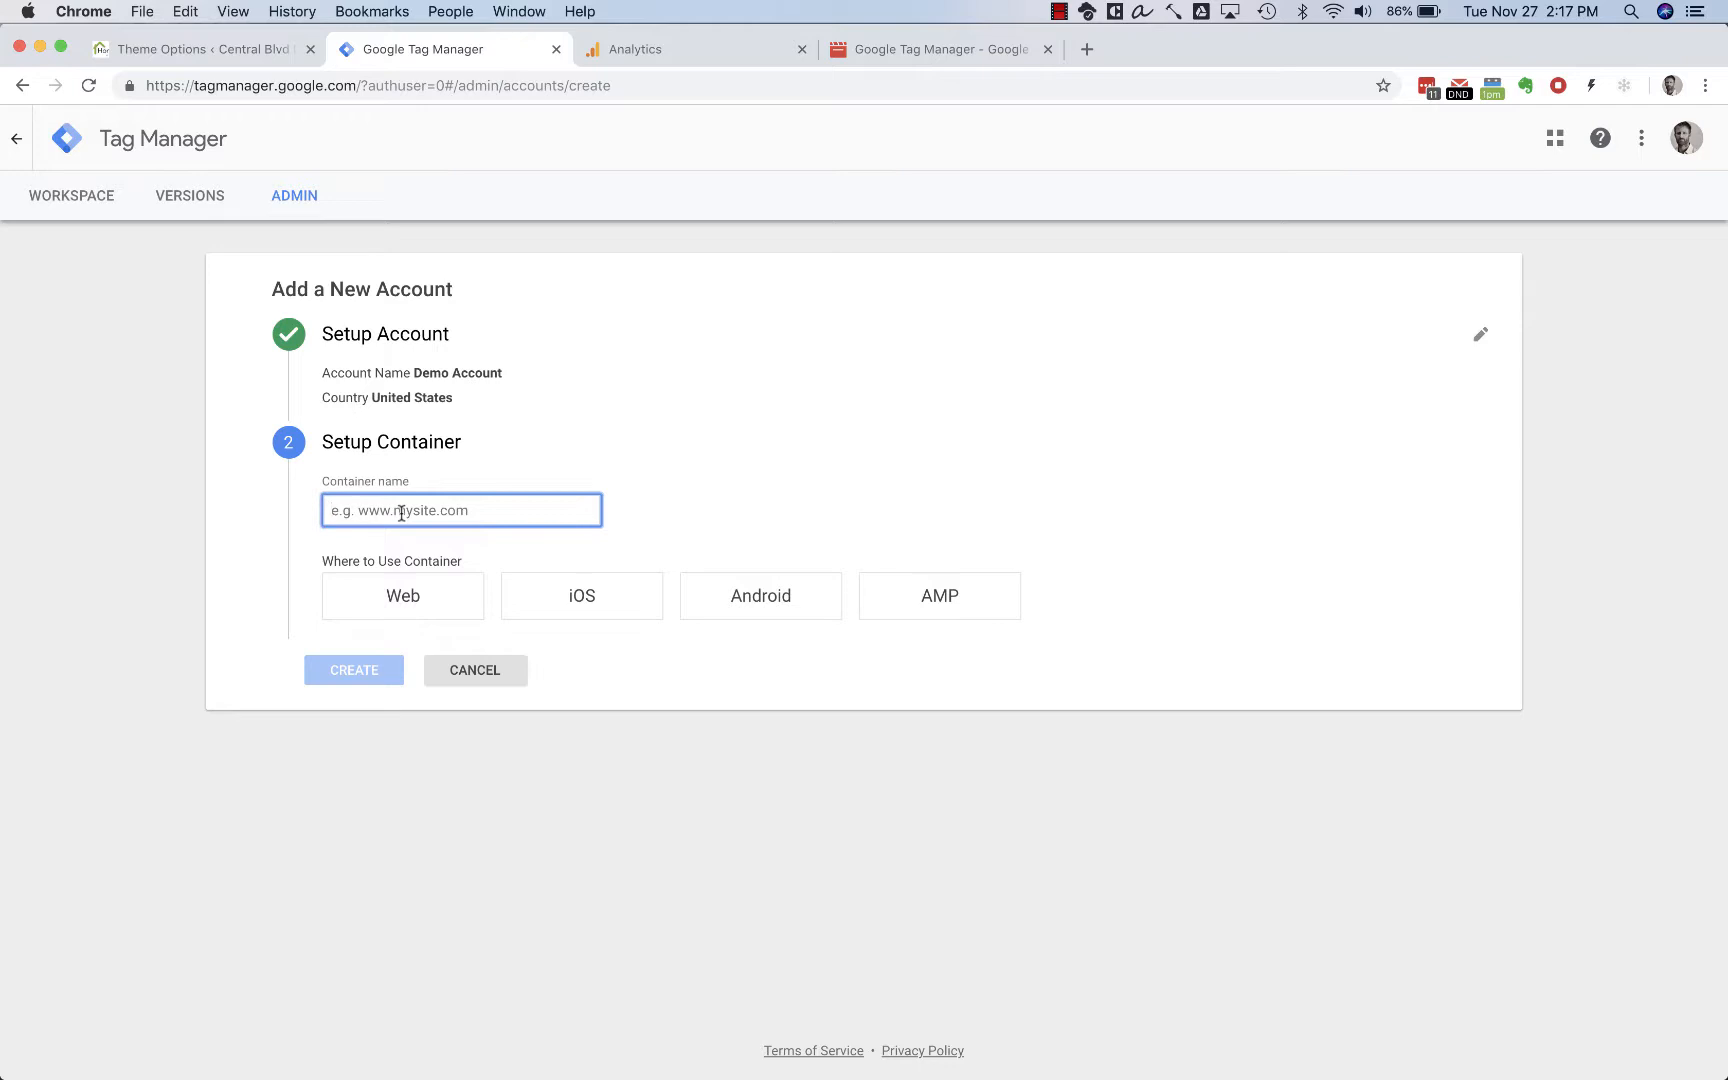
pyautogui.write('www.blvd.test')
pyautogui.click(425, 602)
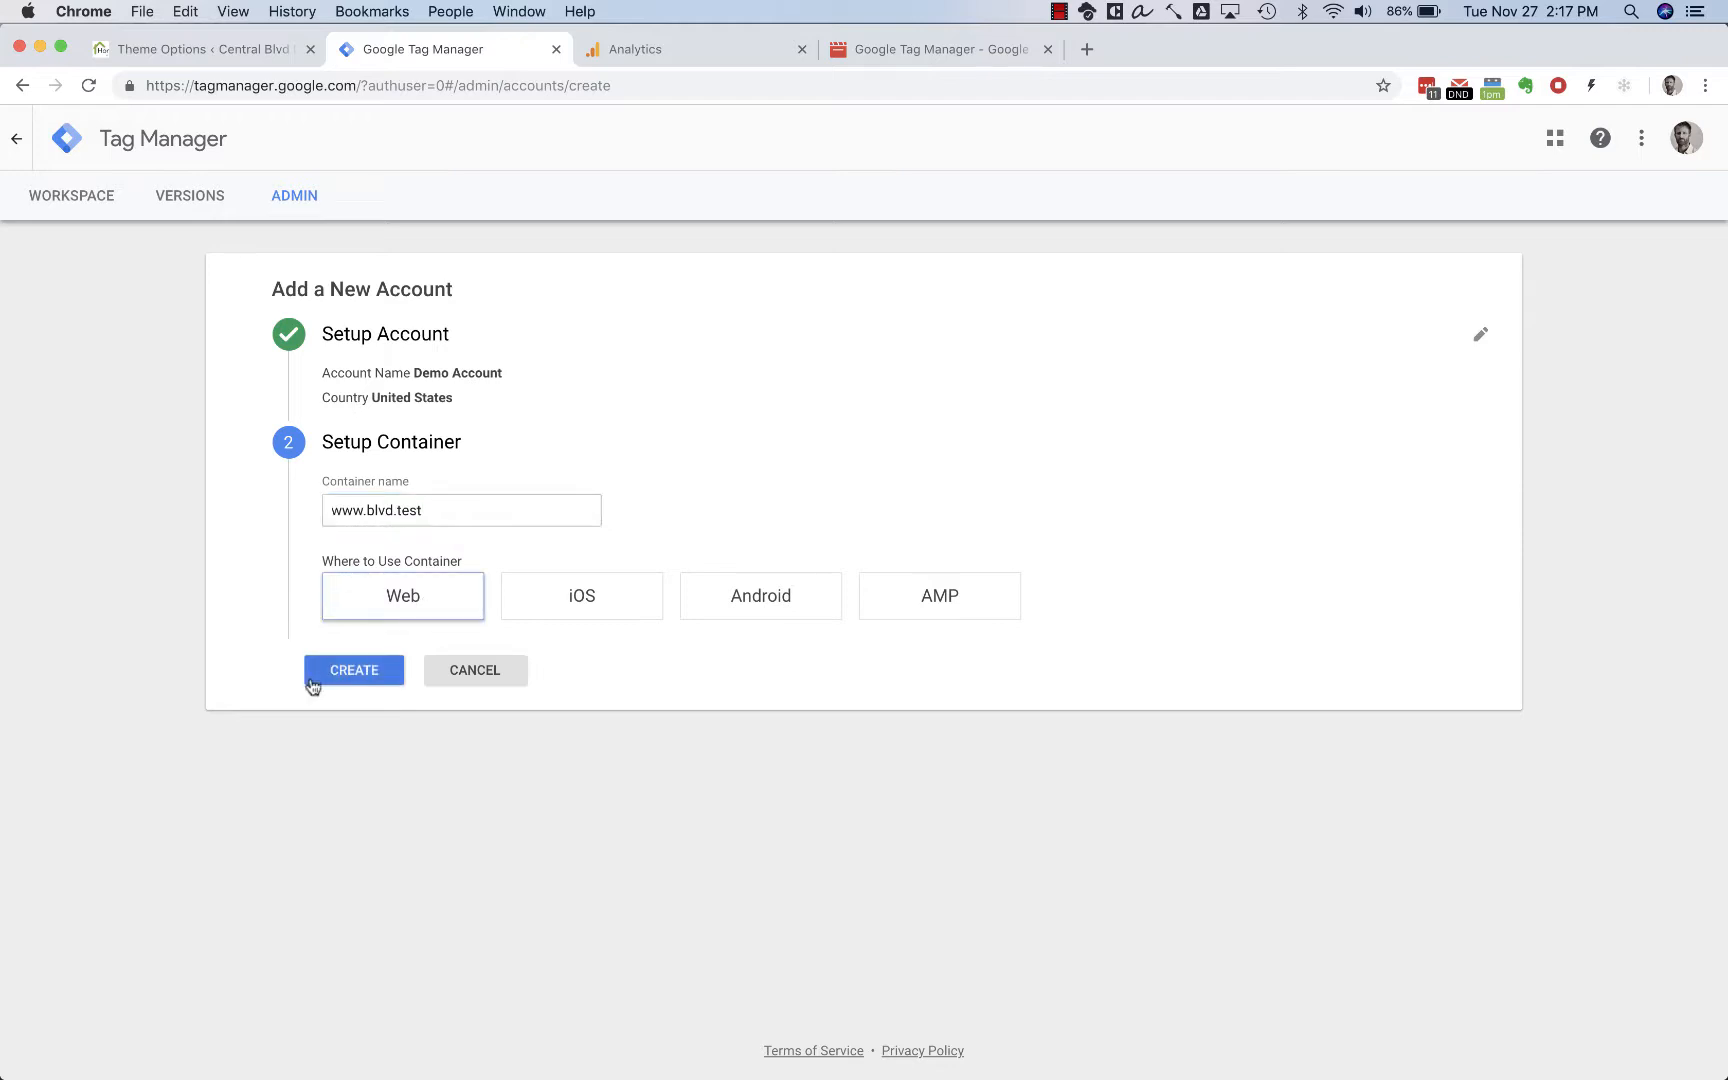
pyautogui.click(313, 684)
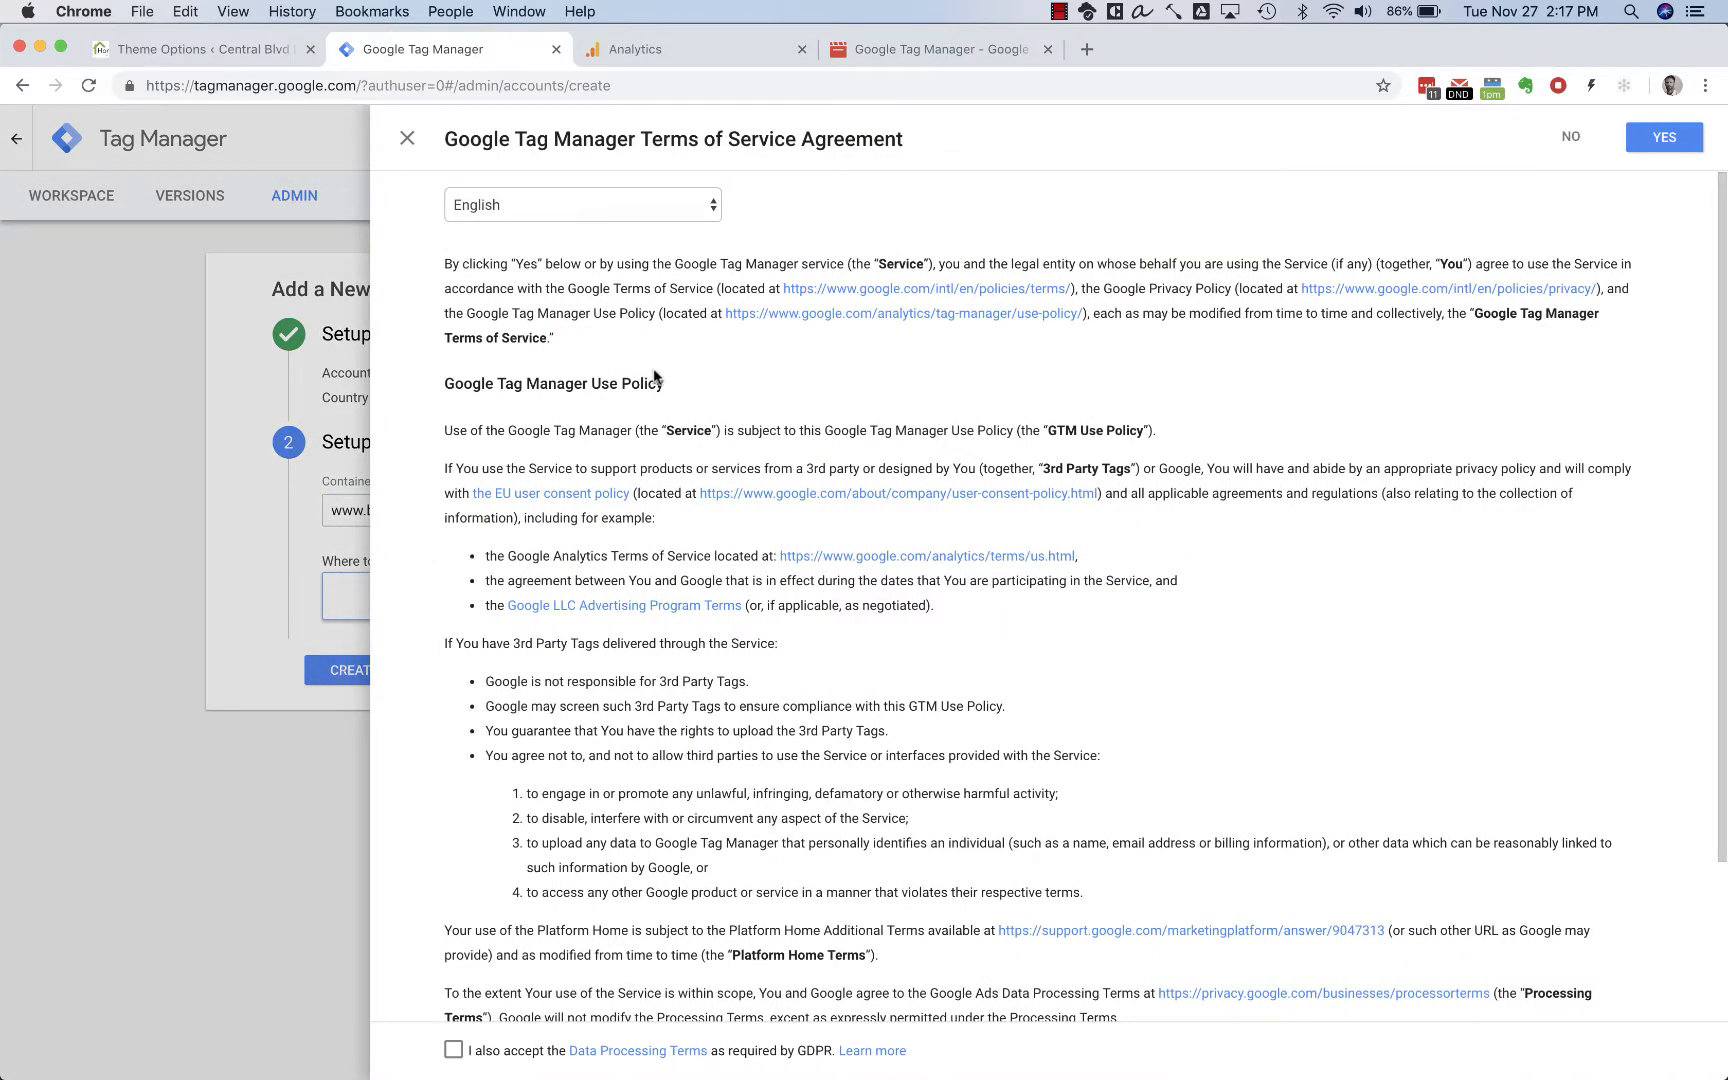
# - Accept the Google Tag Manager Terms of Service together with the GDPR Data Processing Terms
pyautogui.scroll(-4, 655, 376)
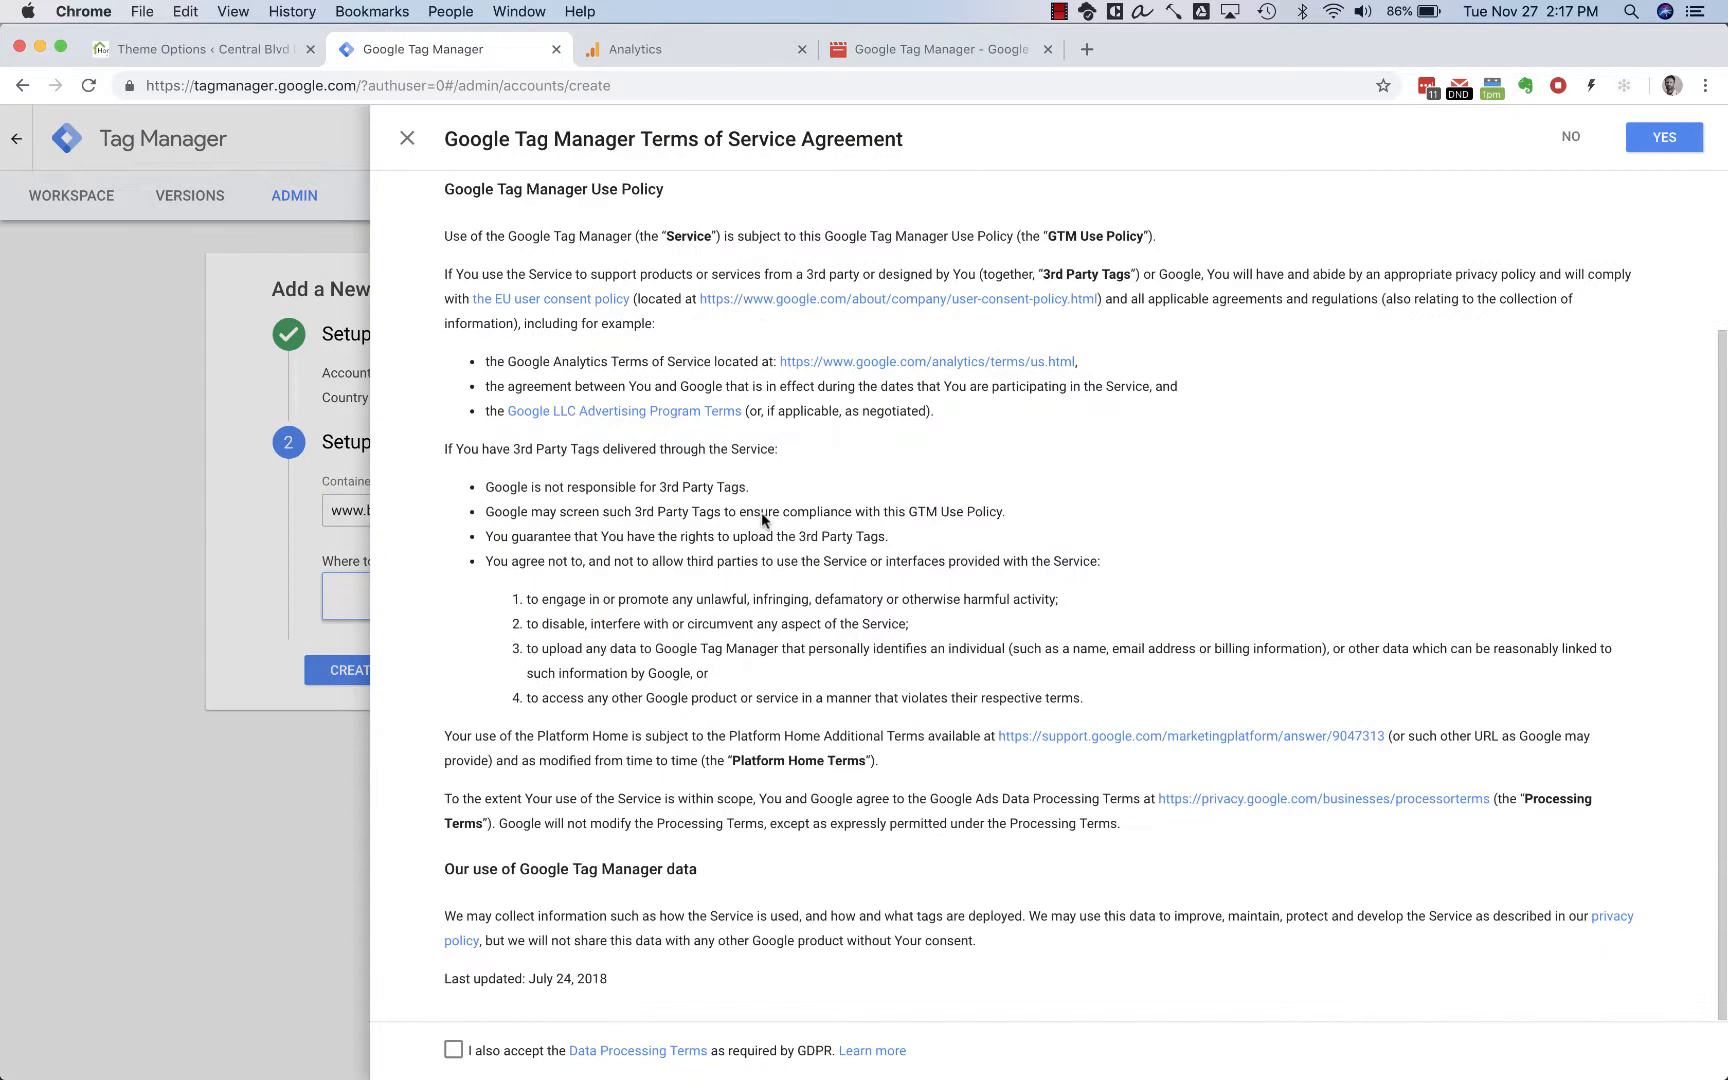
pyautogui.click(453, 1049)
pyautogui.click(1664, 137)
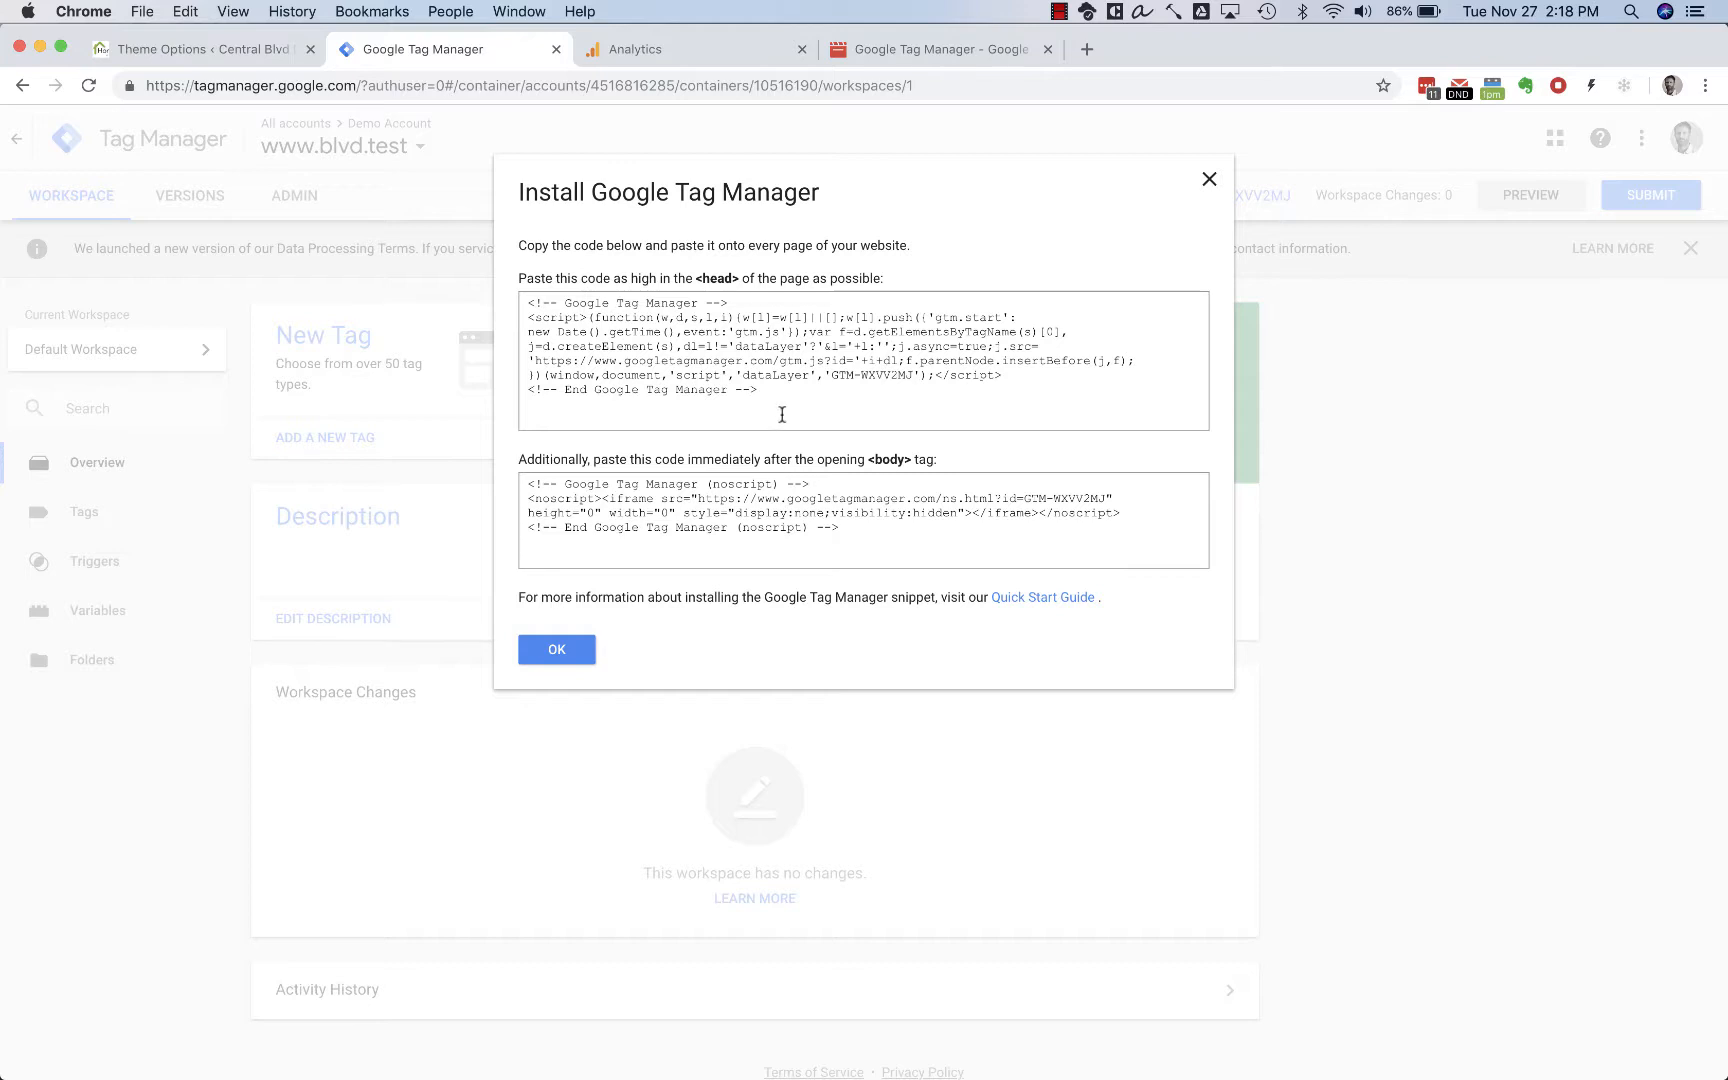
# - Copy the container ID from the head installation snippet and dismiss the installation instructions
pyautogui.moveTo(831, 377); pyautogui.dragTo(910, 378)
pyautogui.press('super+c')
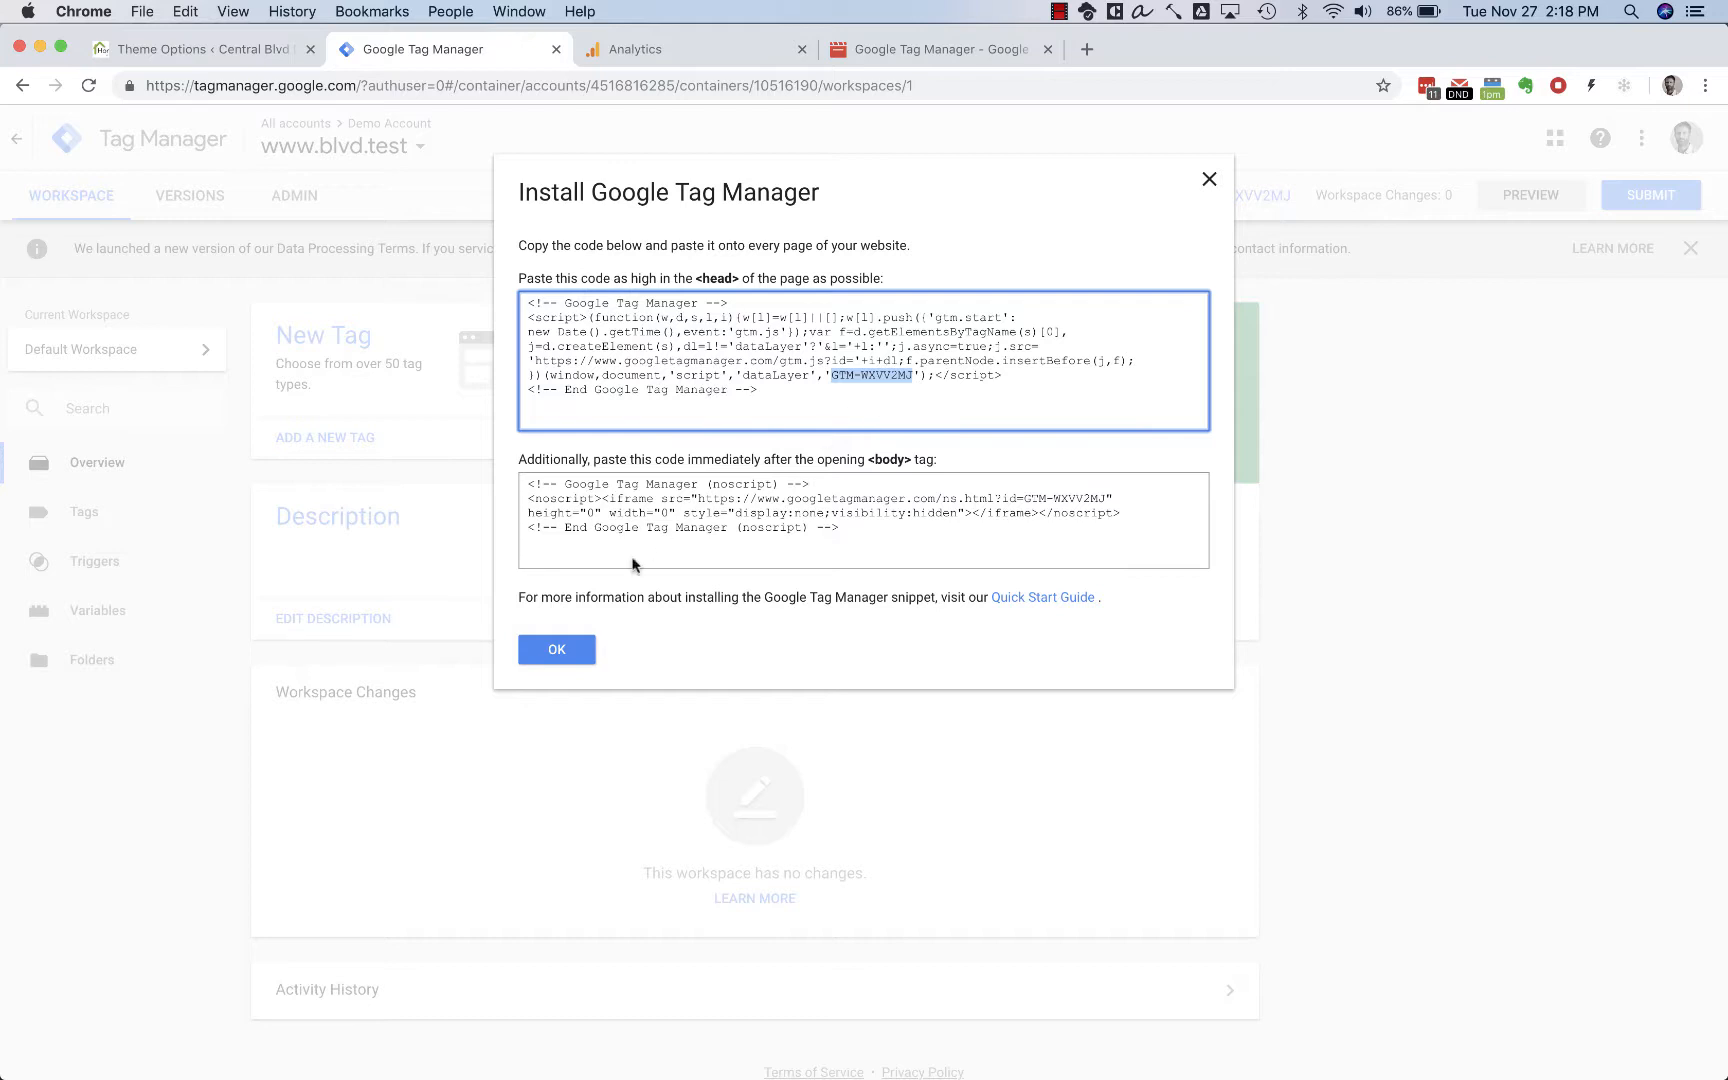
pyautogui.click(557, 651)
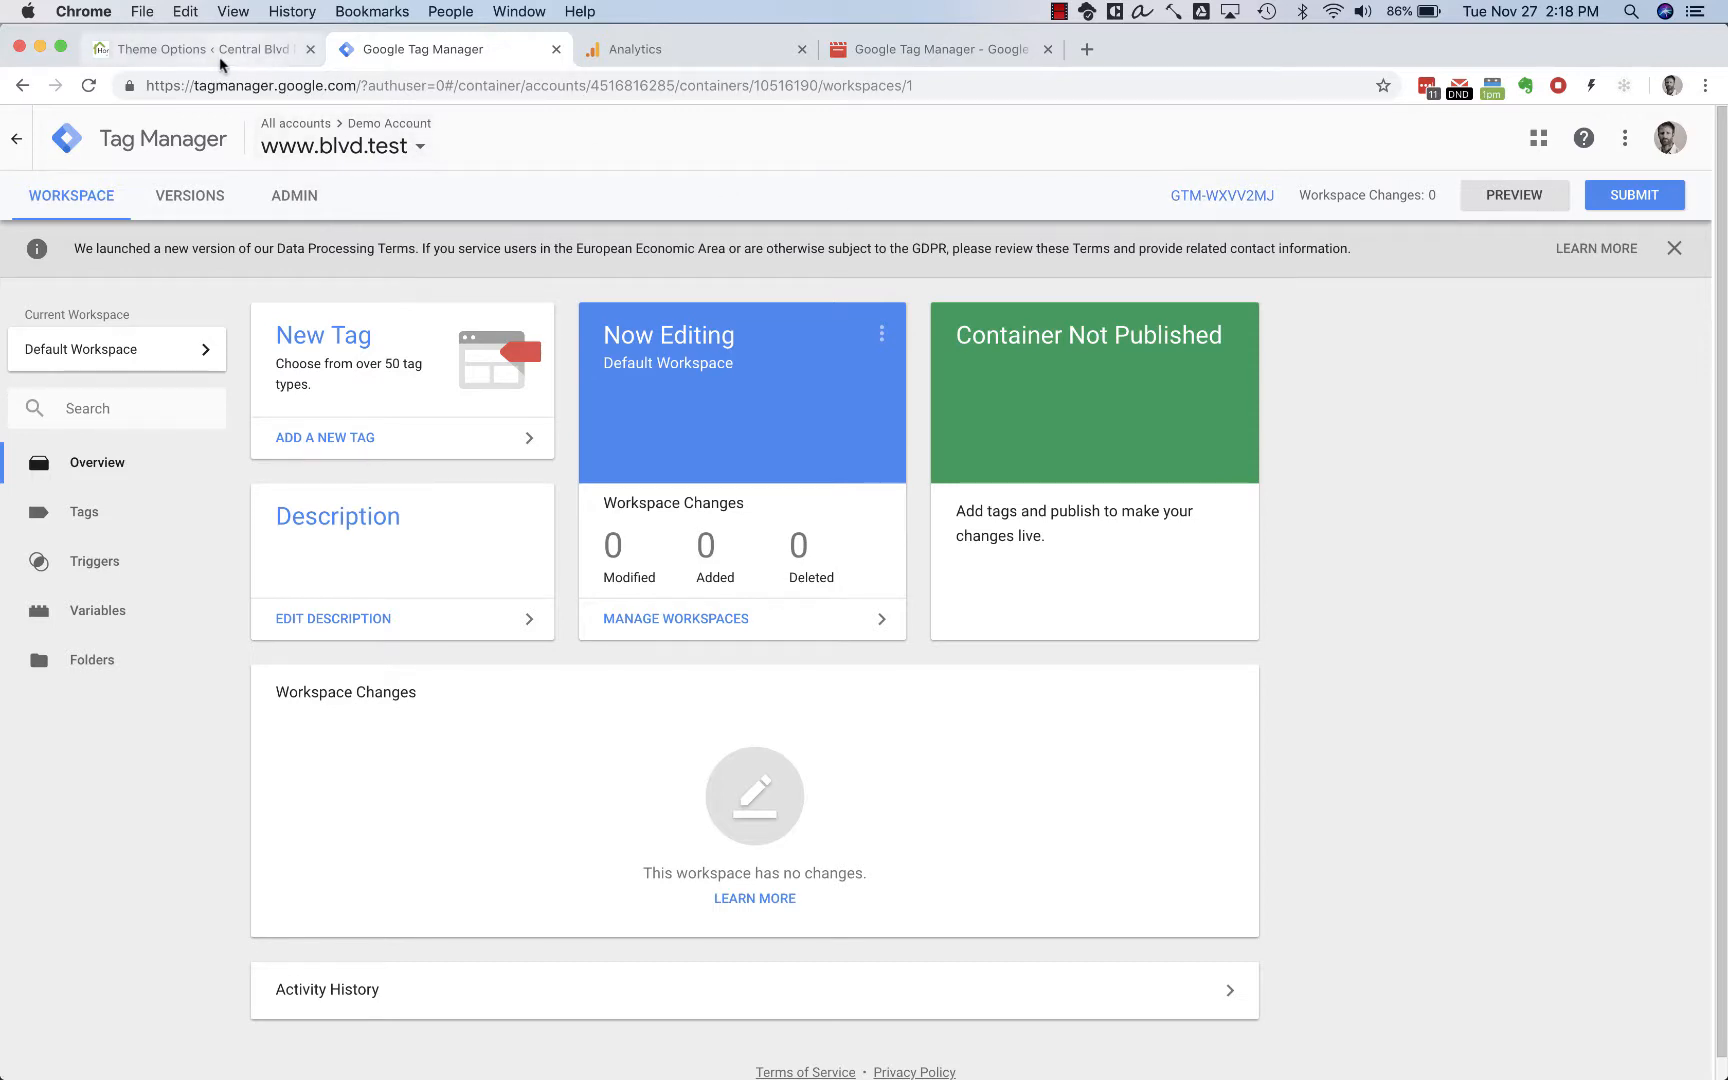
# - In the WordPress theme's Global Tracking options, choose Google Tag Manager, paste the copied container ID, and save the changes
pyautogui.click(193, 53)
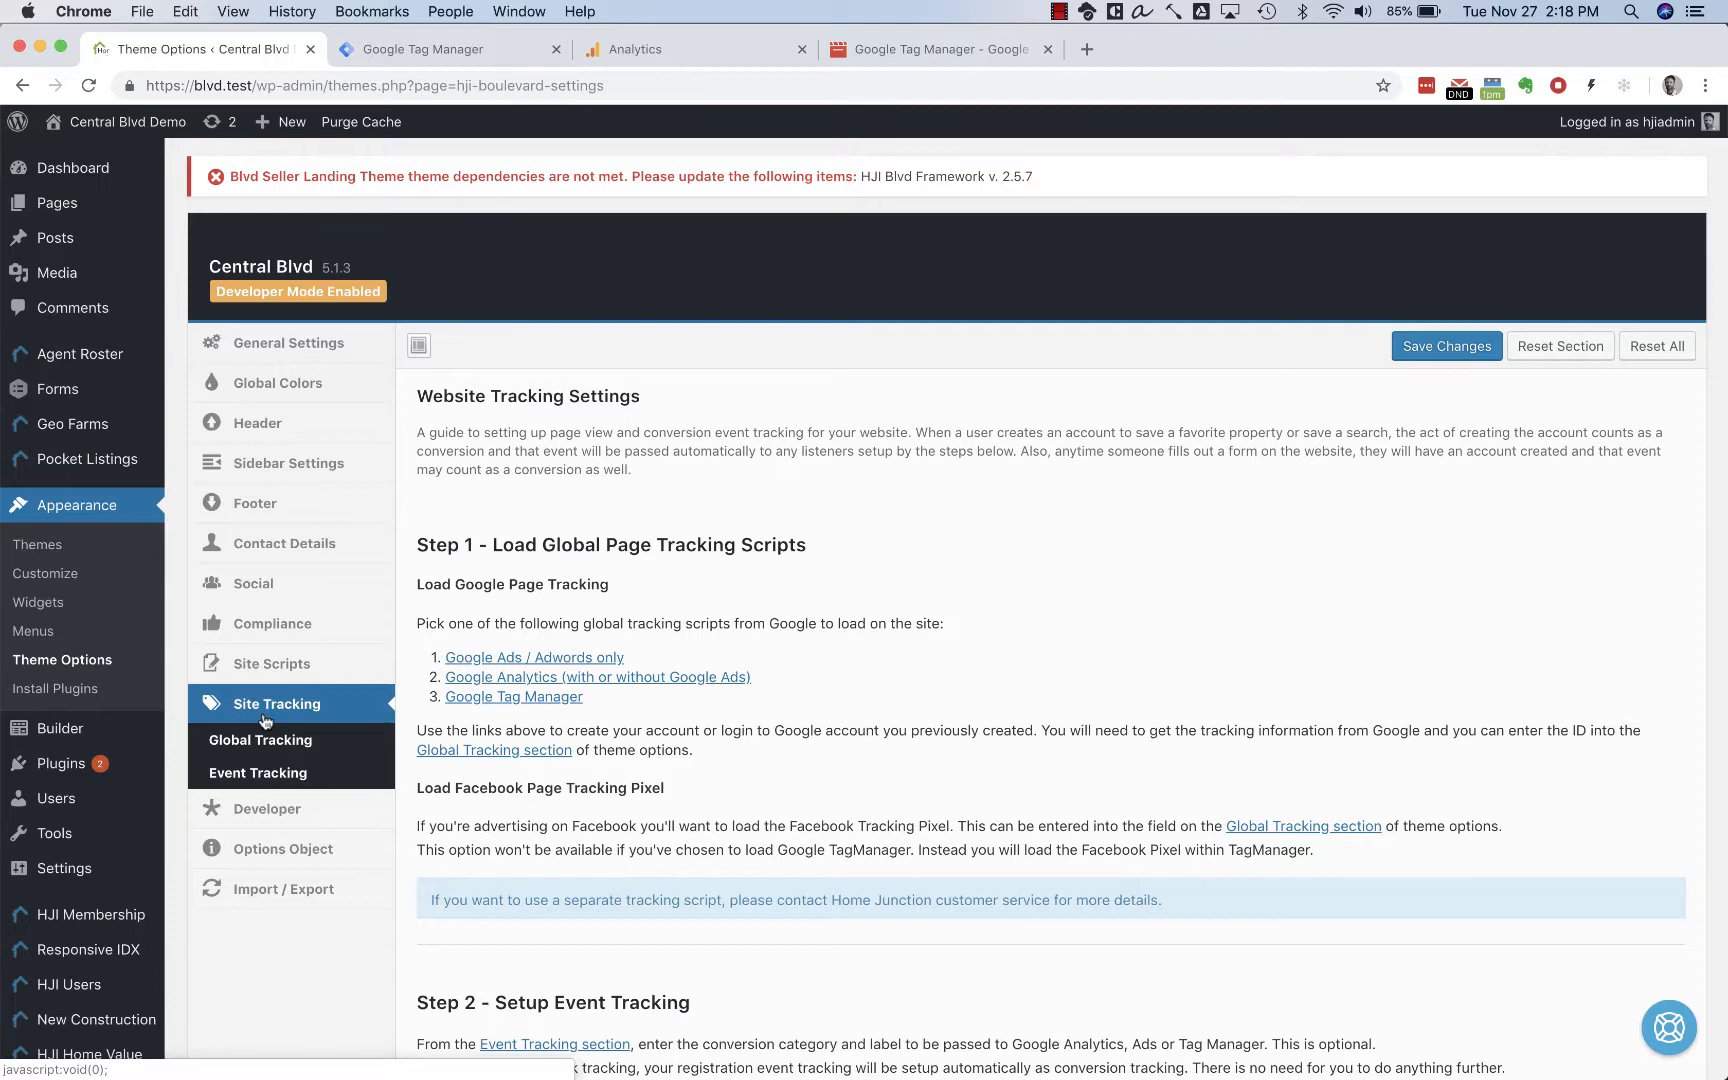
pyautogui.click(243, 750)
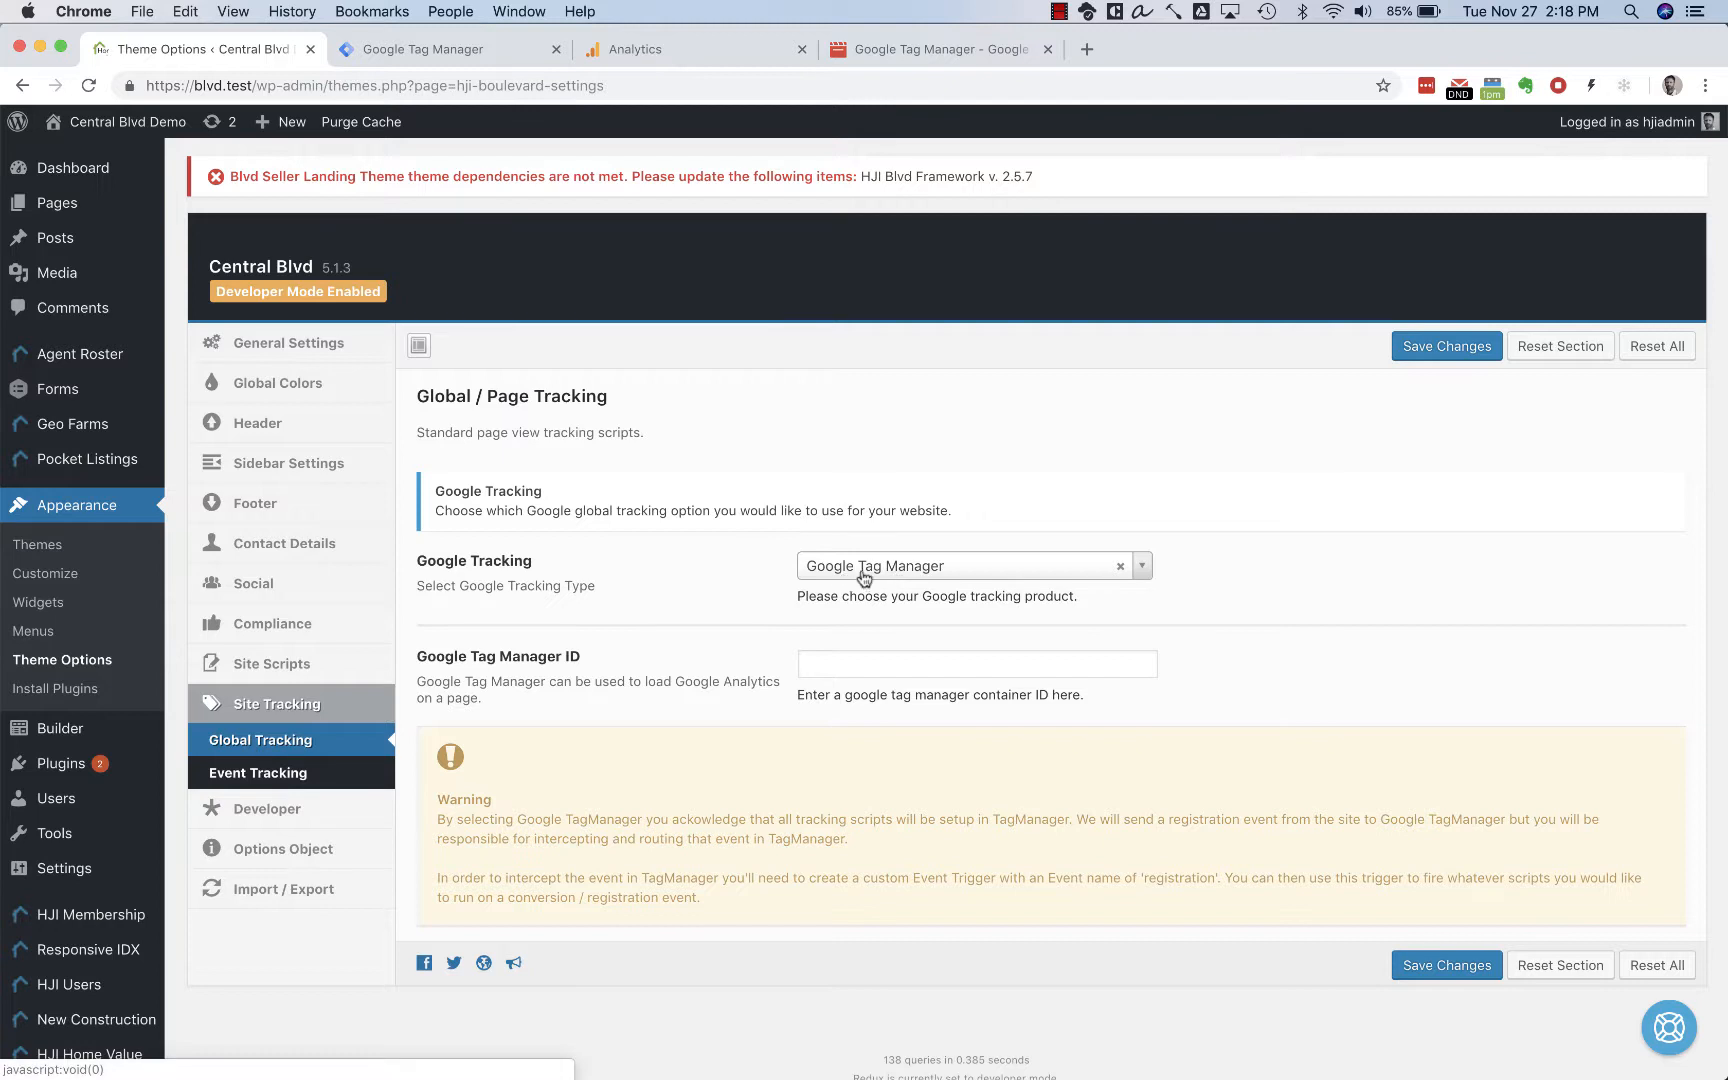
pyautogui.click(1140, 566)
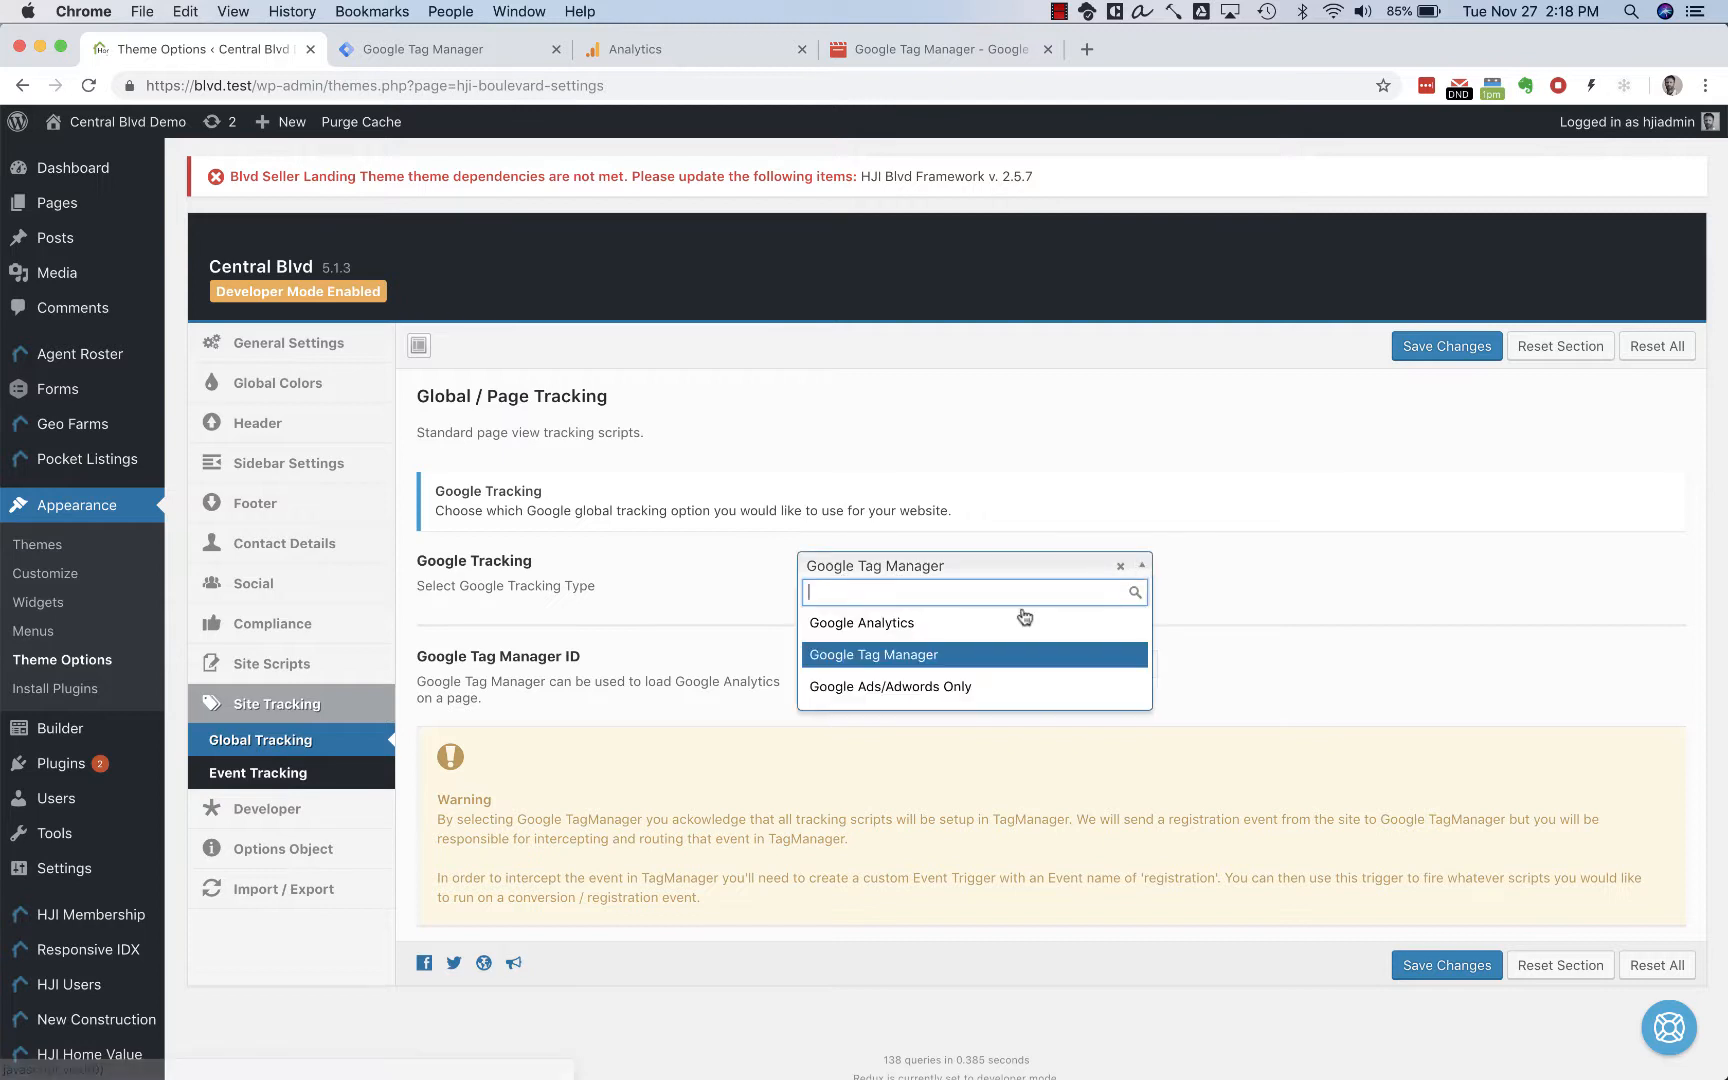
pyautogui.click(900, 653)
pyautogui.click(825, 660)
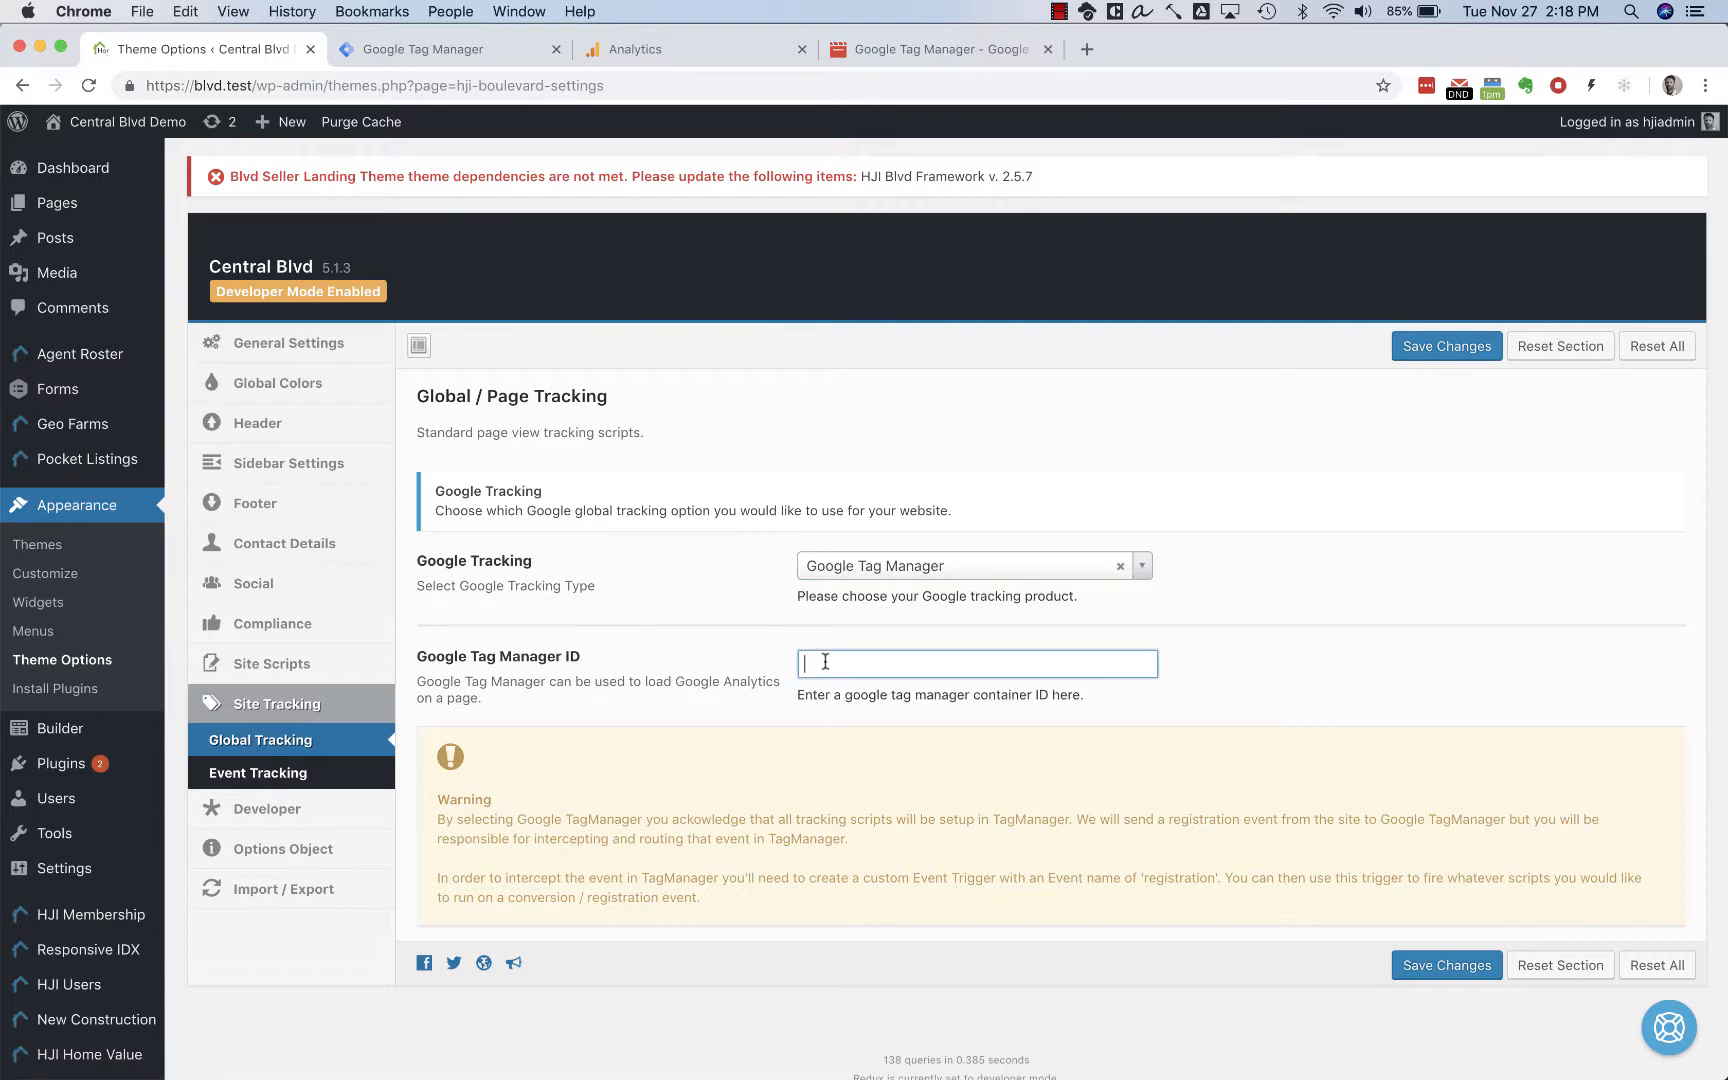
pyautogui.press('super+v')
pyautogui.click(1410, 352)
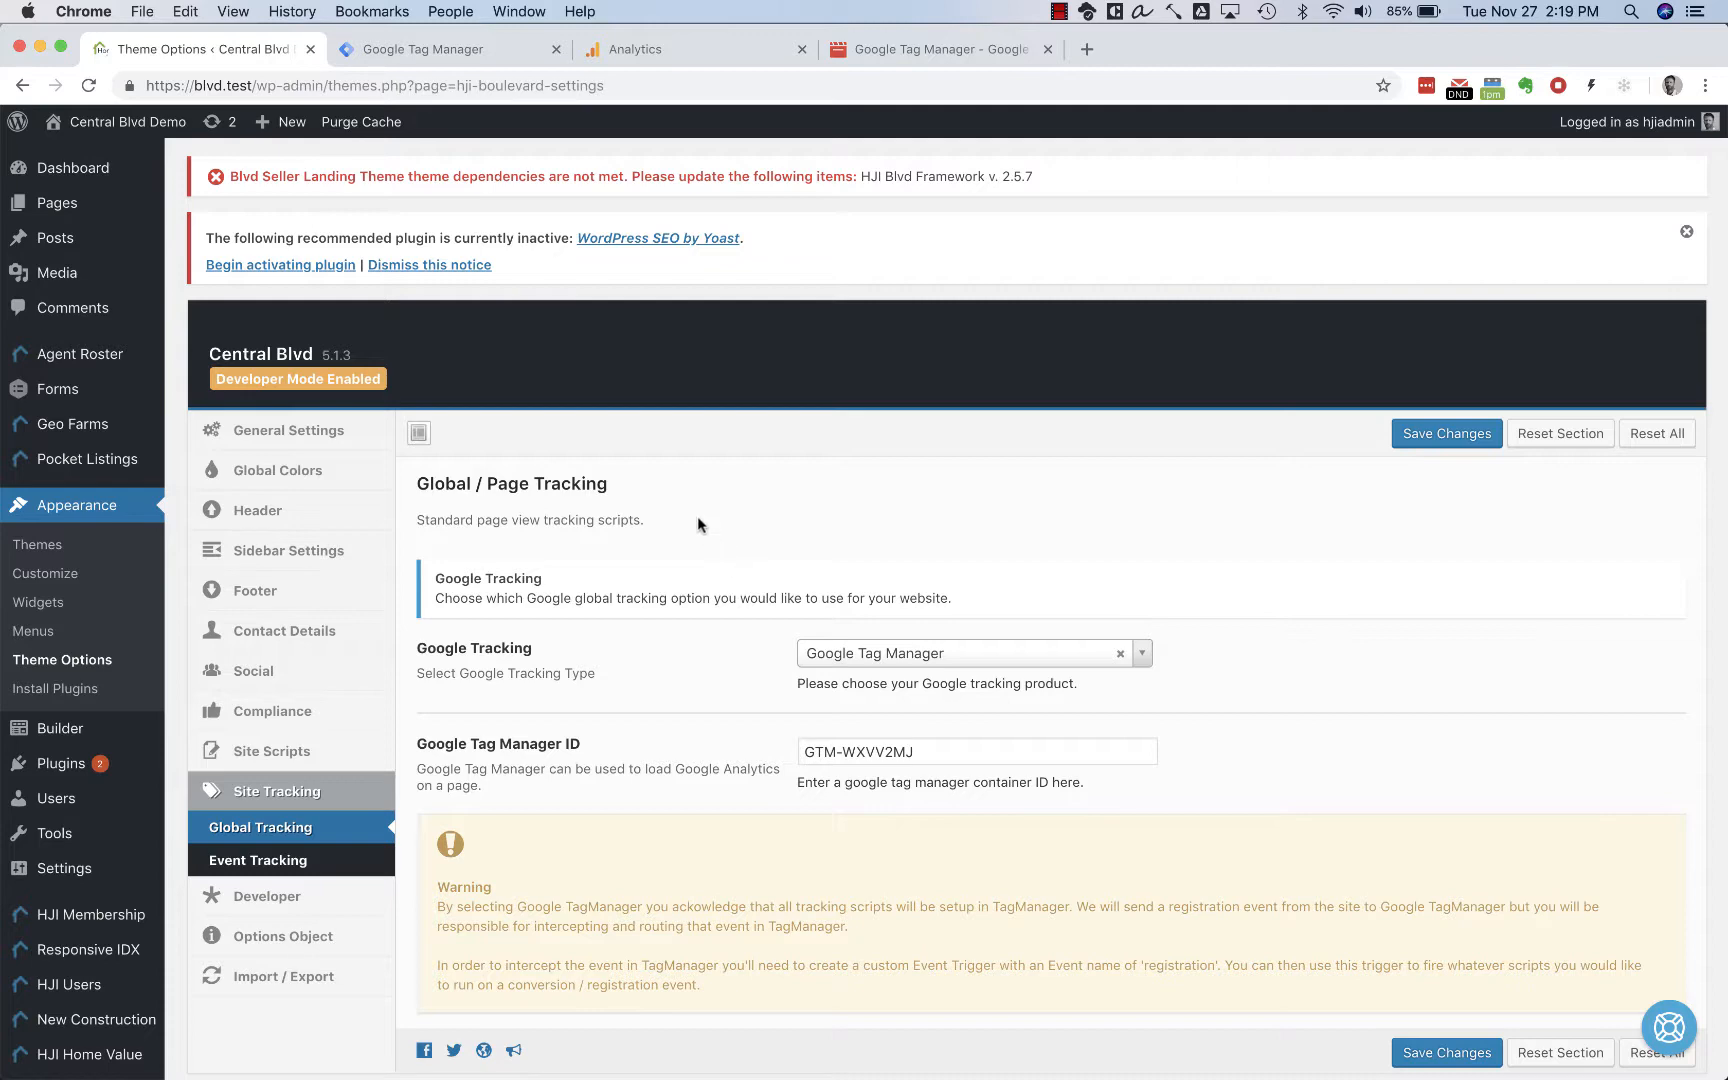
# - Enable preview mode for the Tag Manager workspace and open the Central Blvd Demo home page to check the debug pane
pyautogui.click(452, 49)
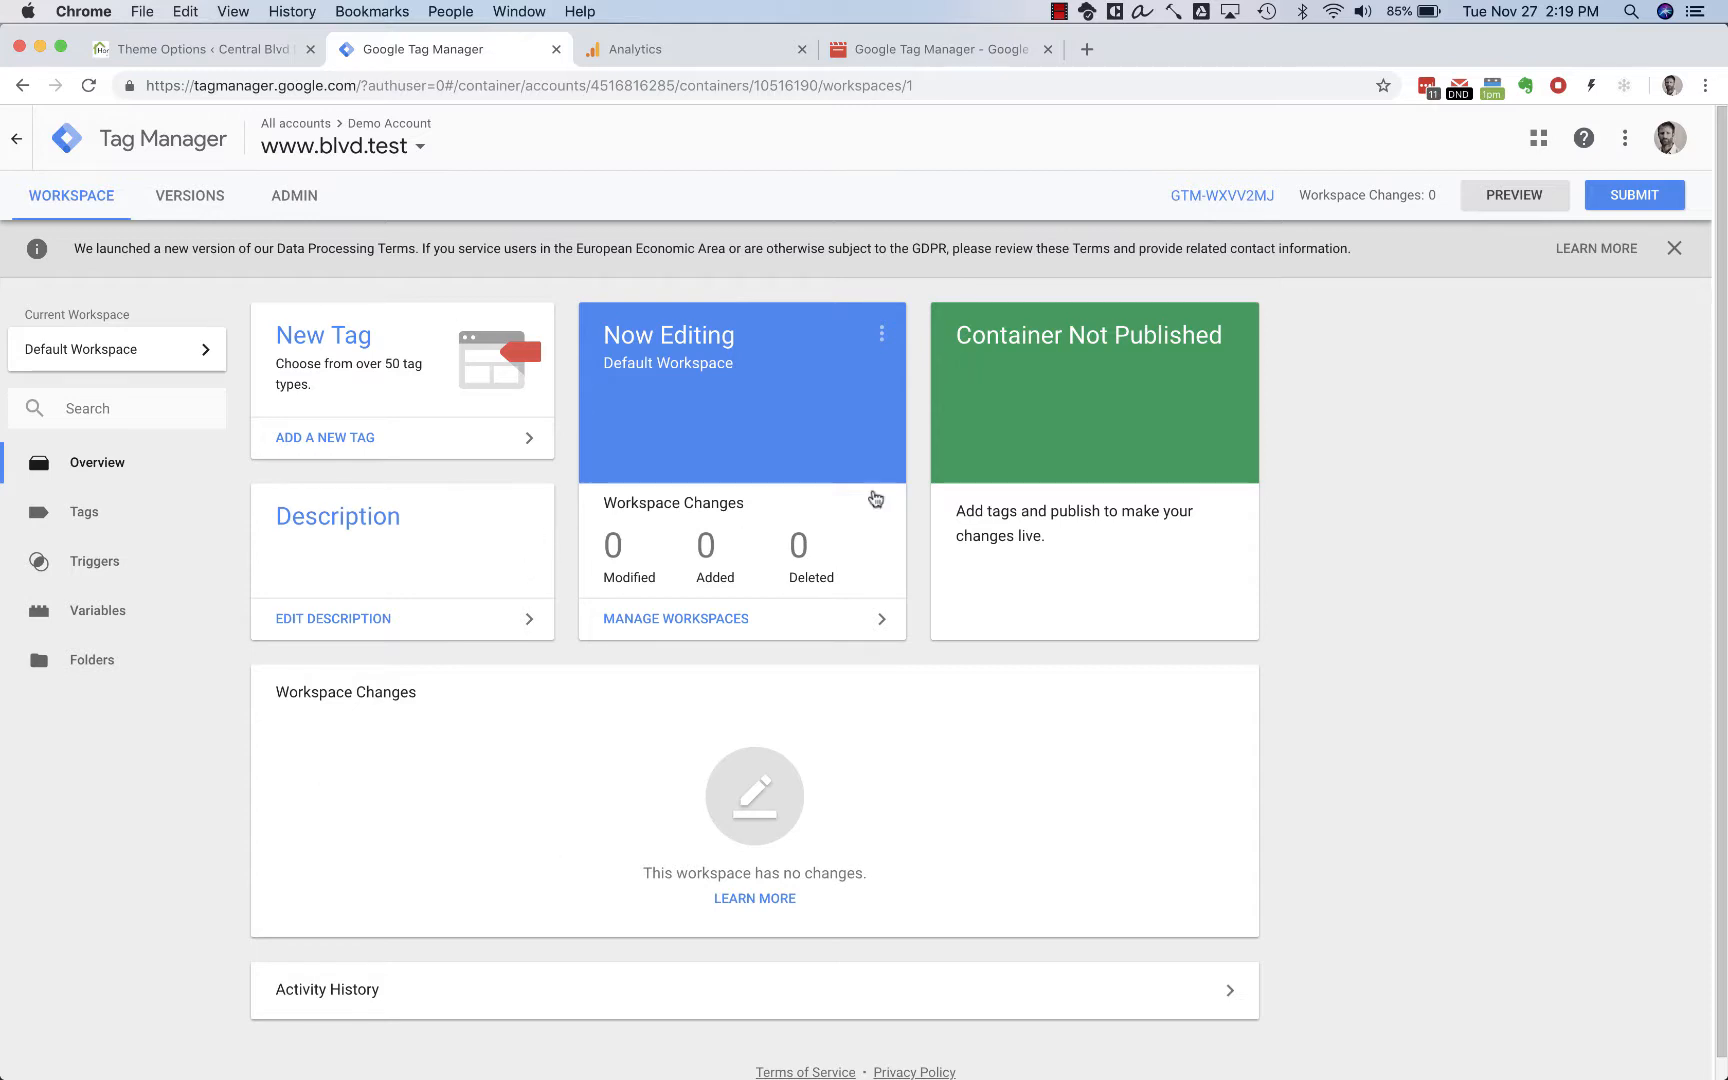
pyautogui.click(1503, 205)
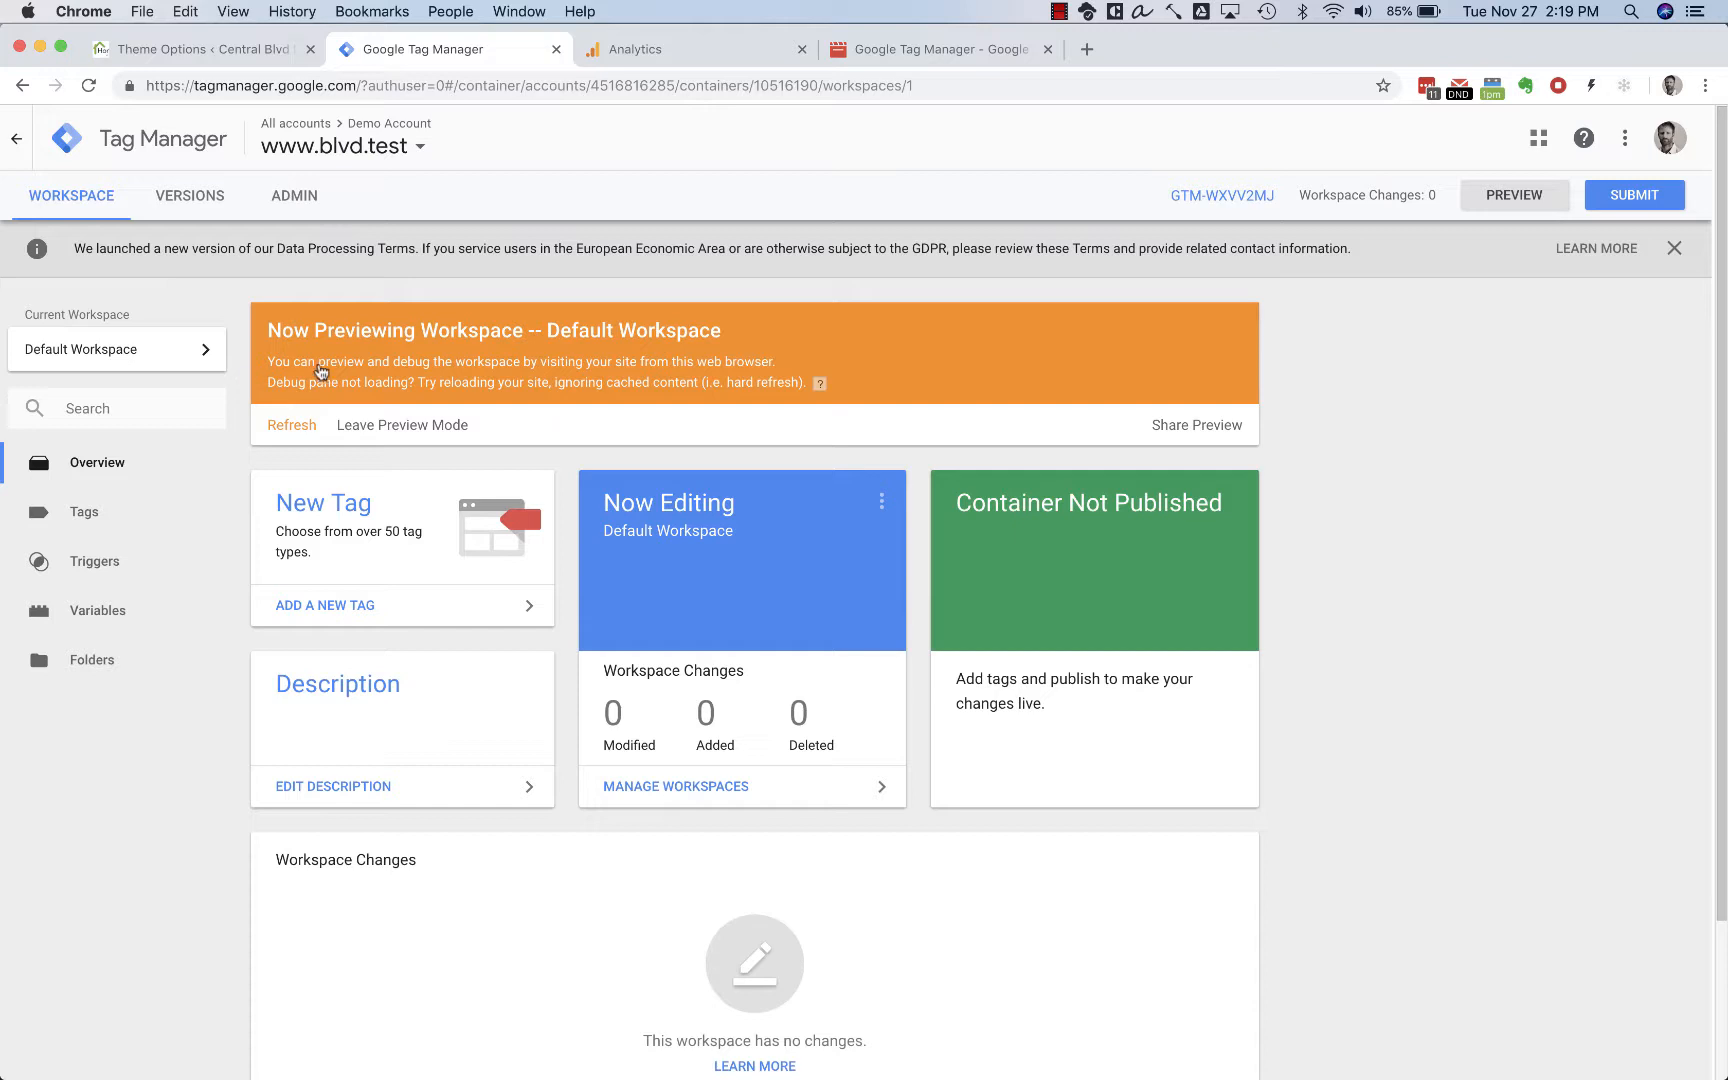
pyautogui.click(161, 51)
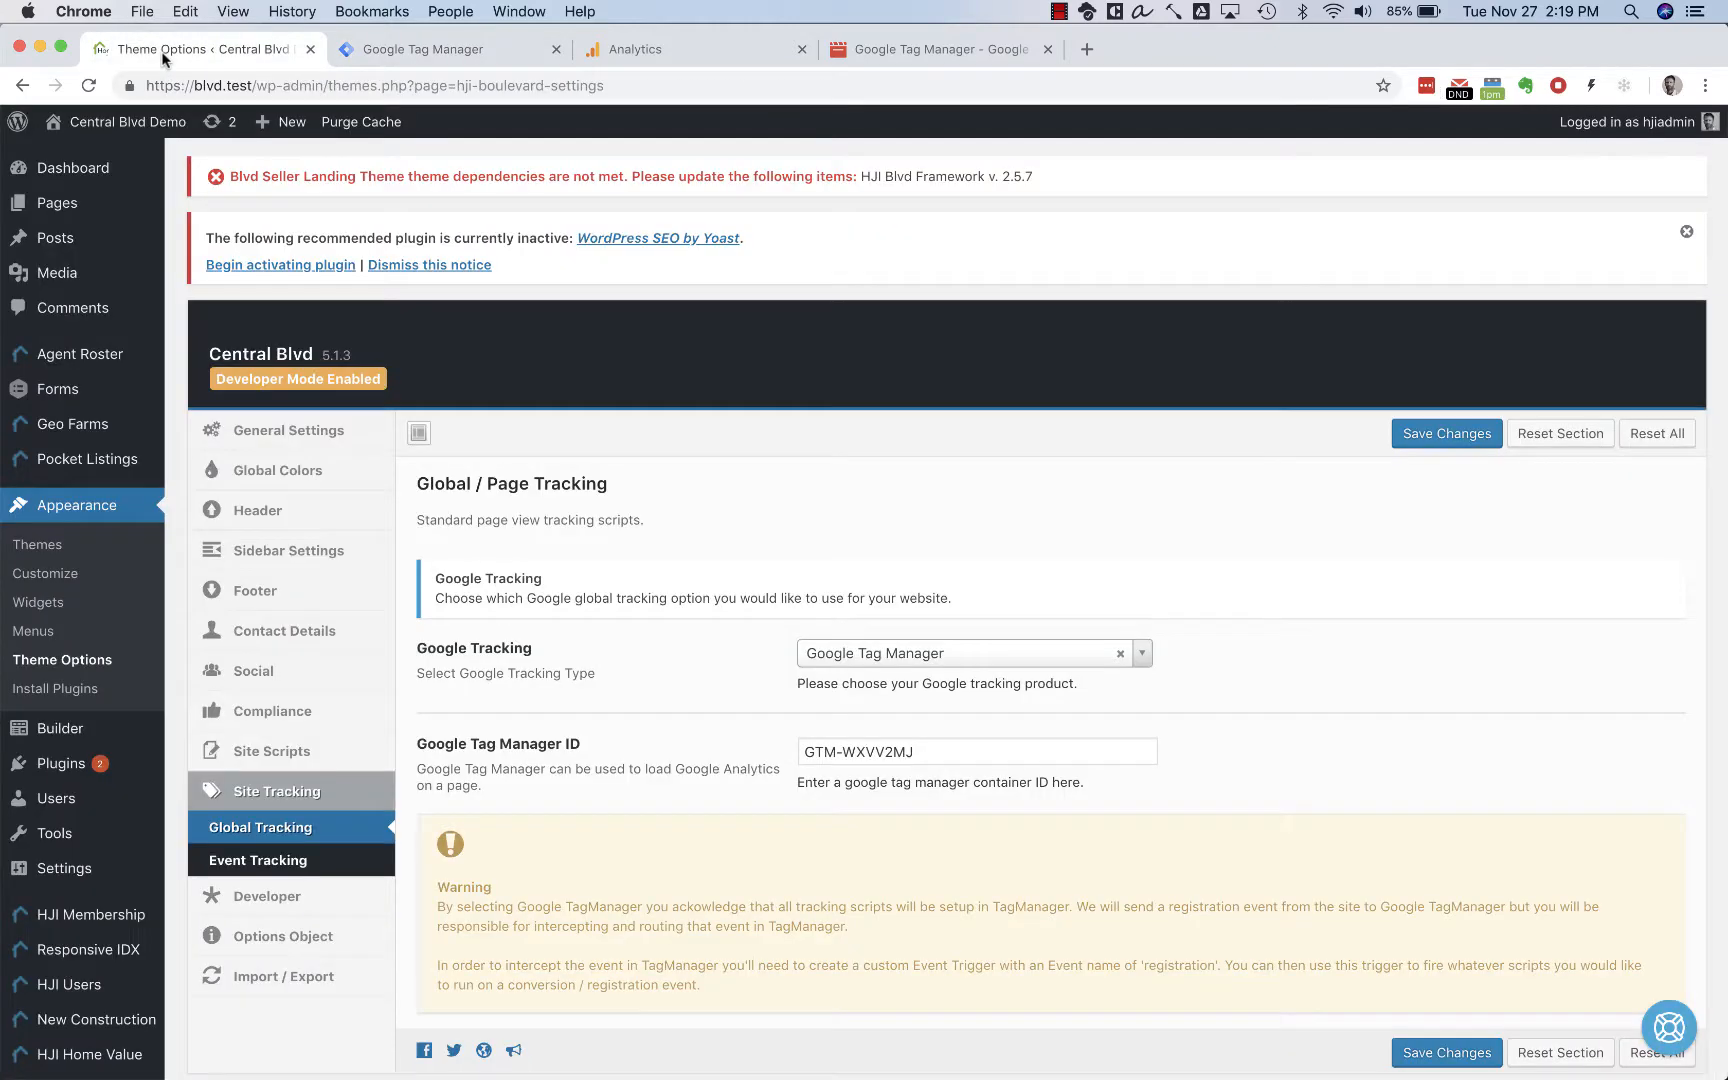
pyautogui.click(140, 122)
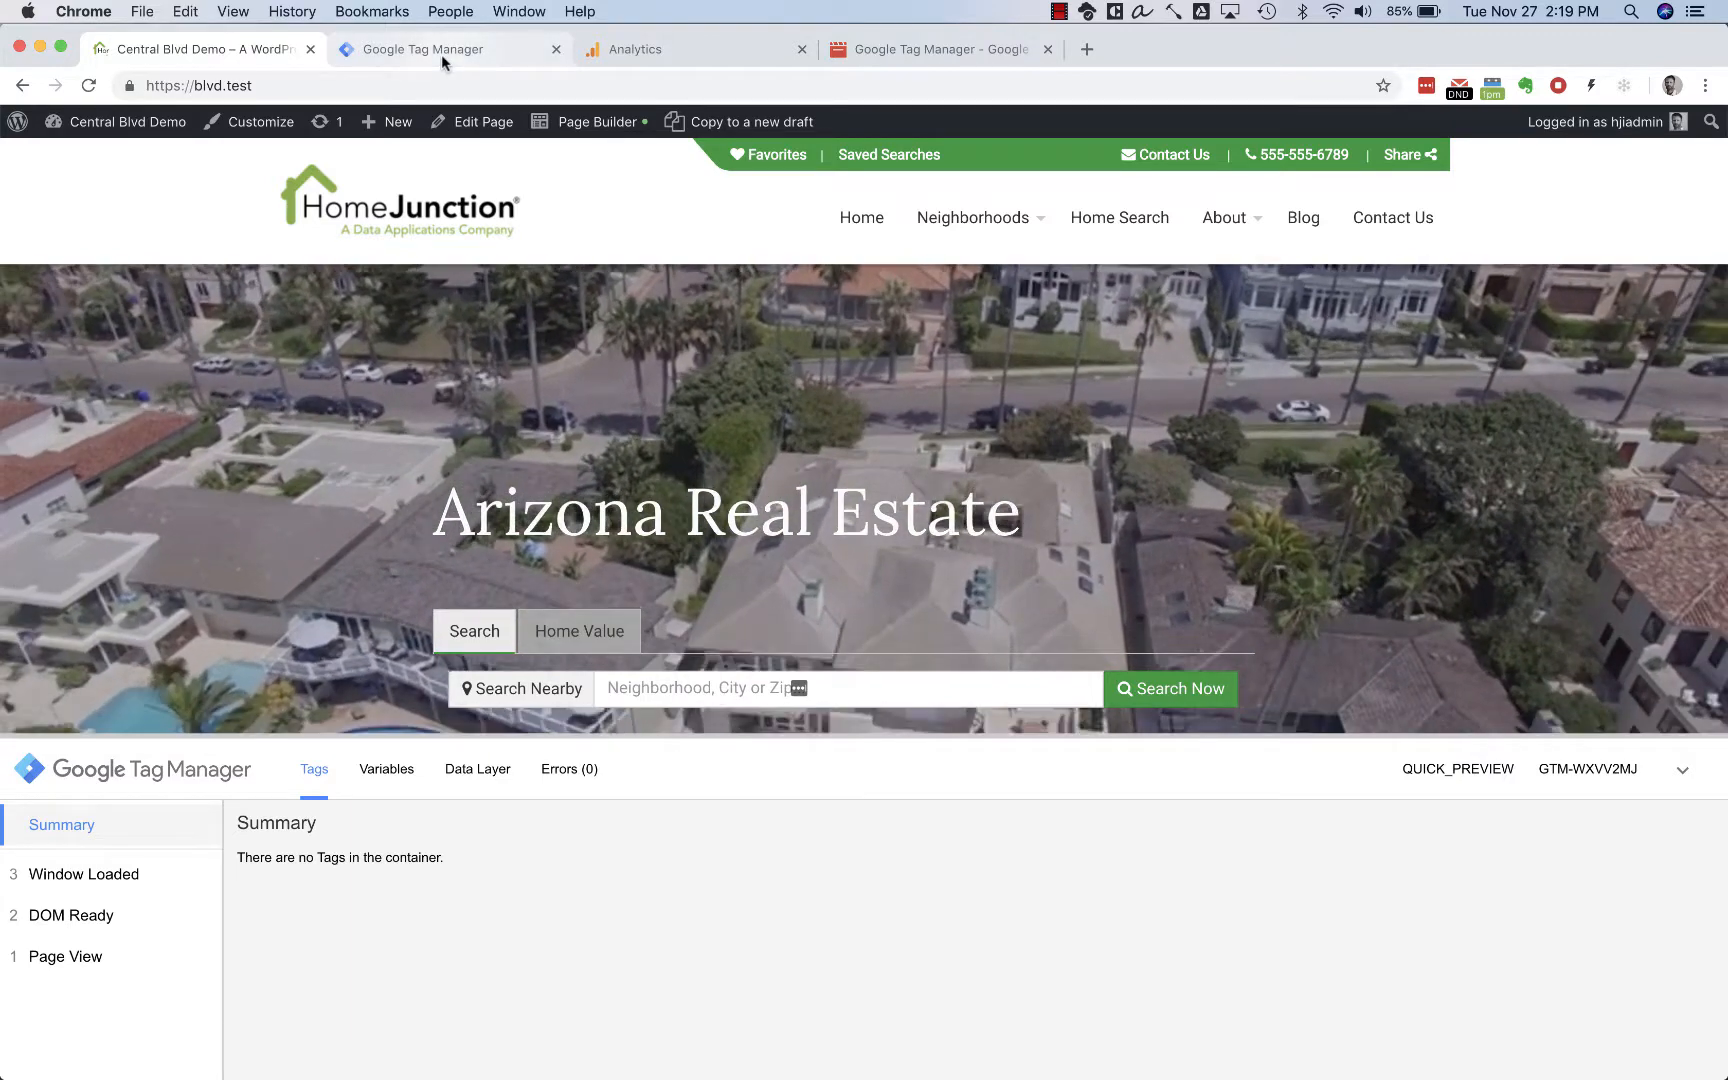
# - Back in Tag Manager, add a tag named "GA - PageView" with the type Google Analytics - Universal Analytics
pyautogui.click(429, 53)
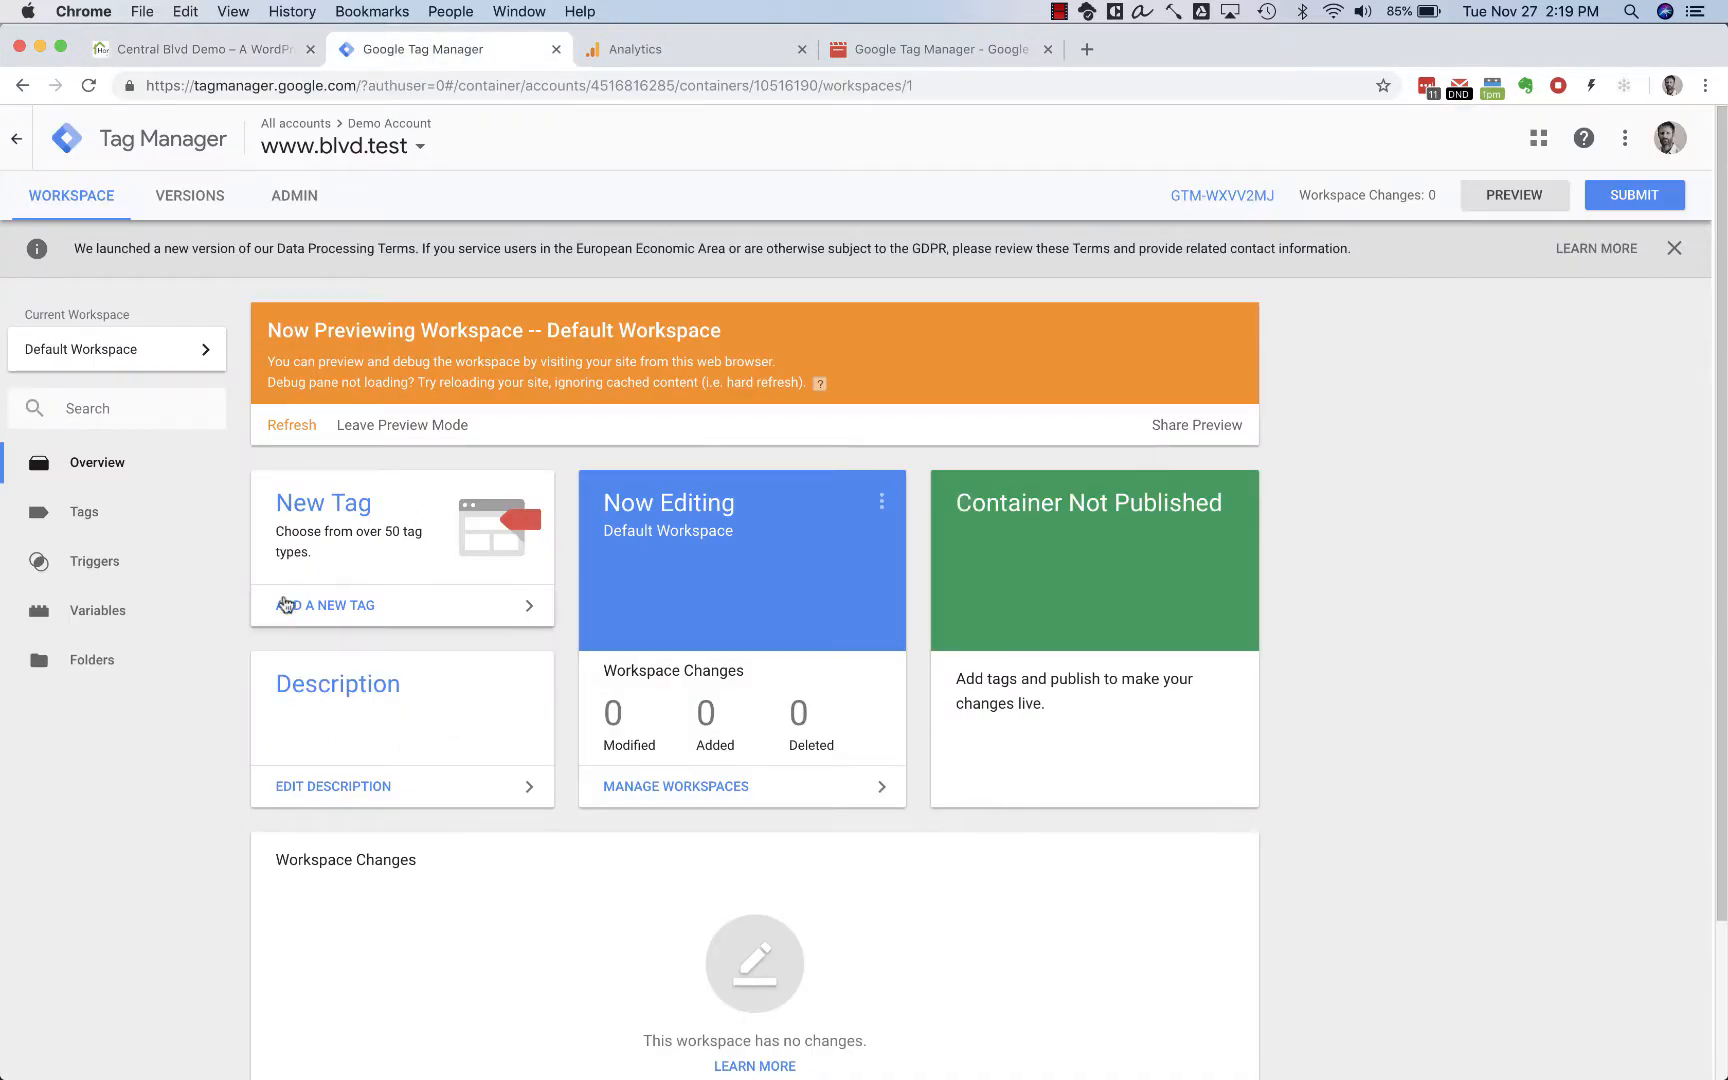
pyautogui.click(389, 610)
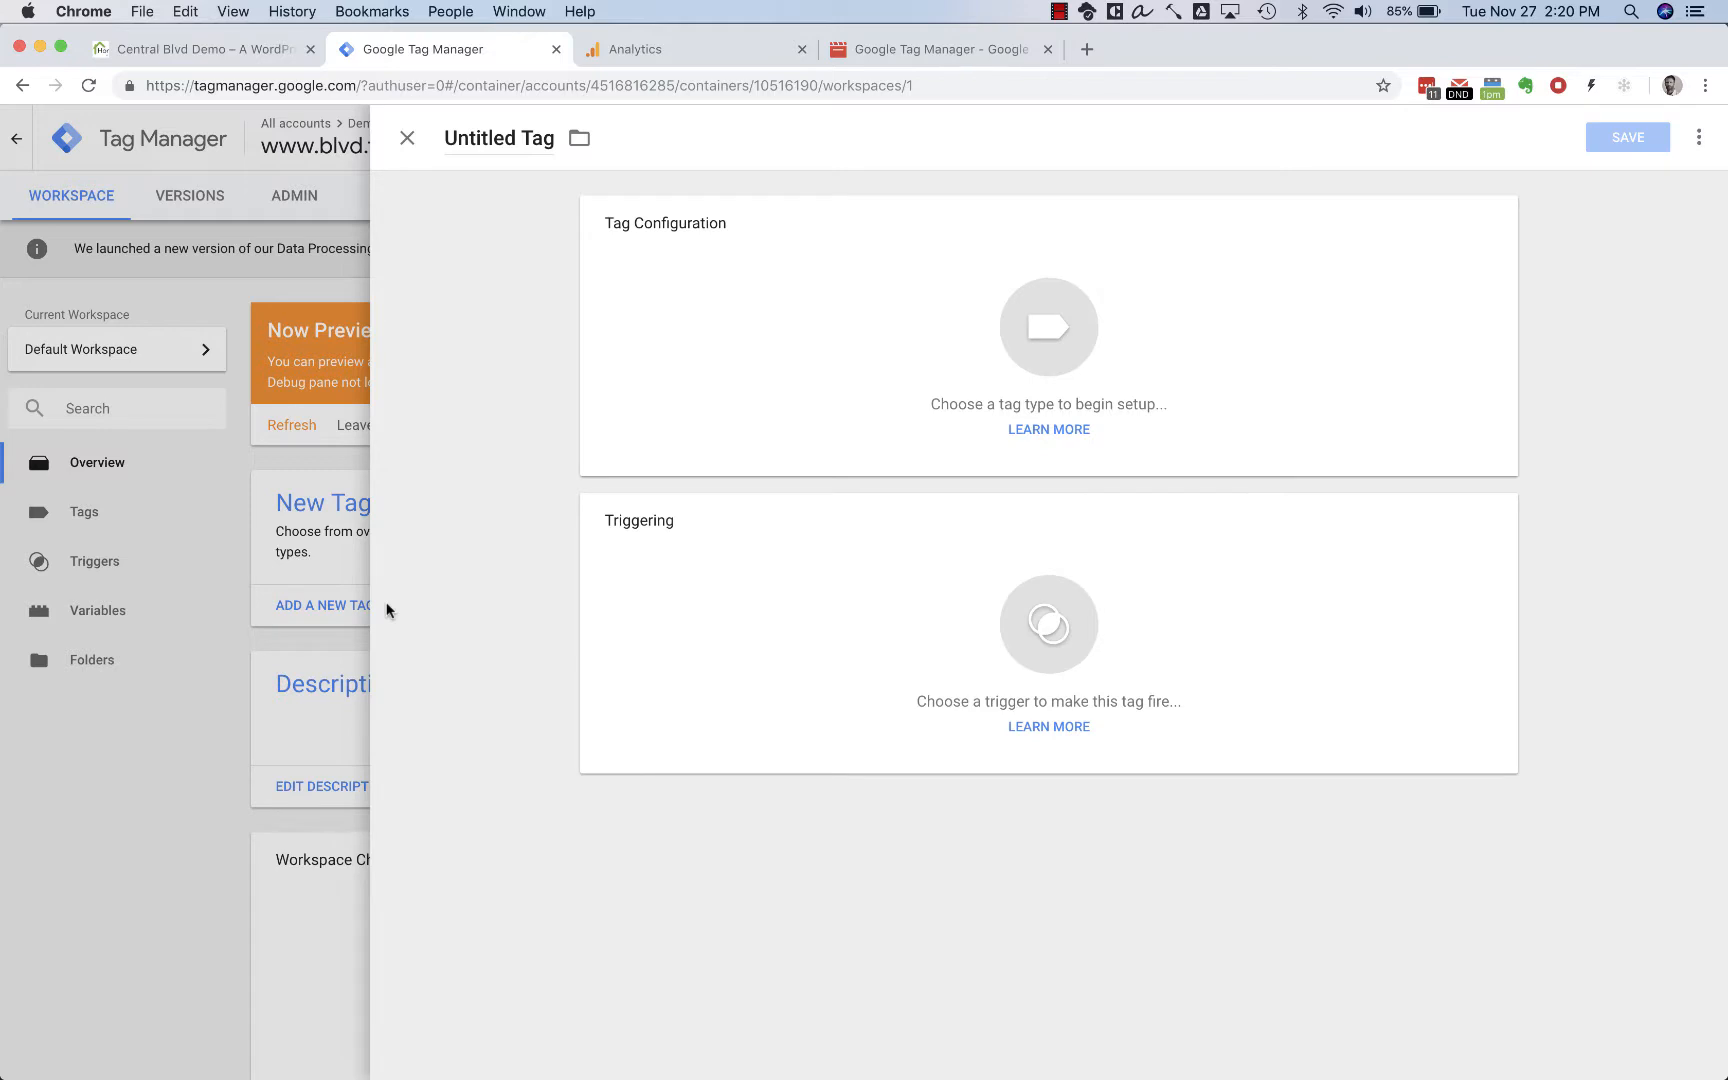
pyautogui.click(493, 143)
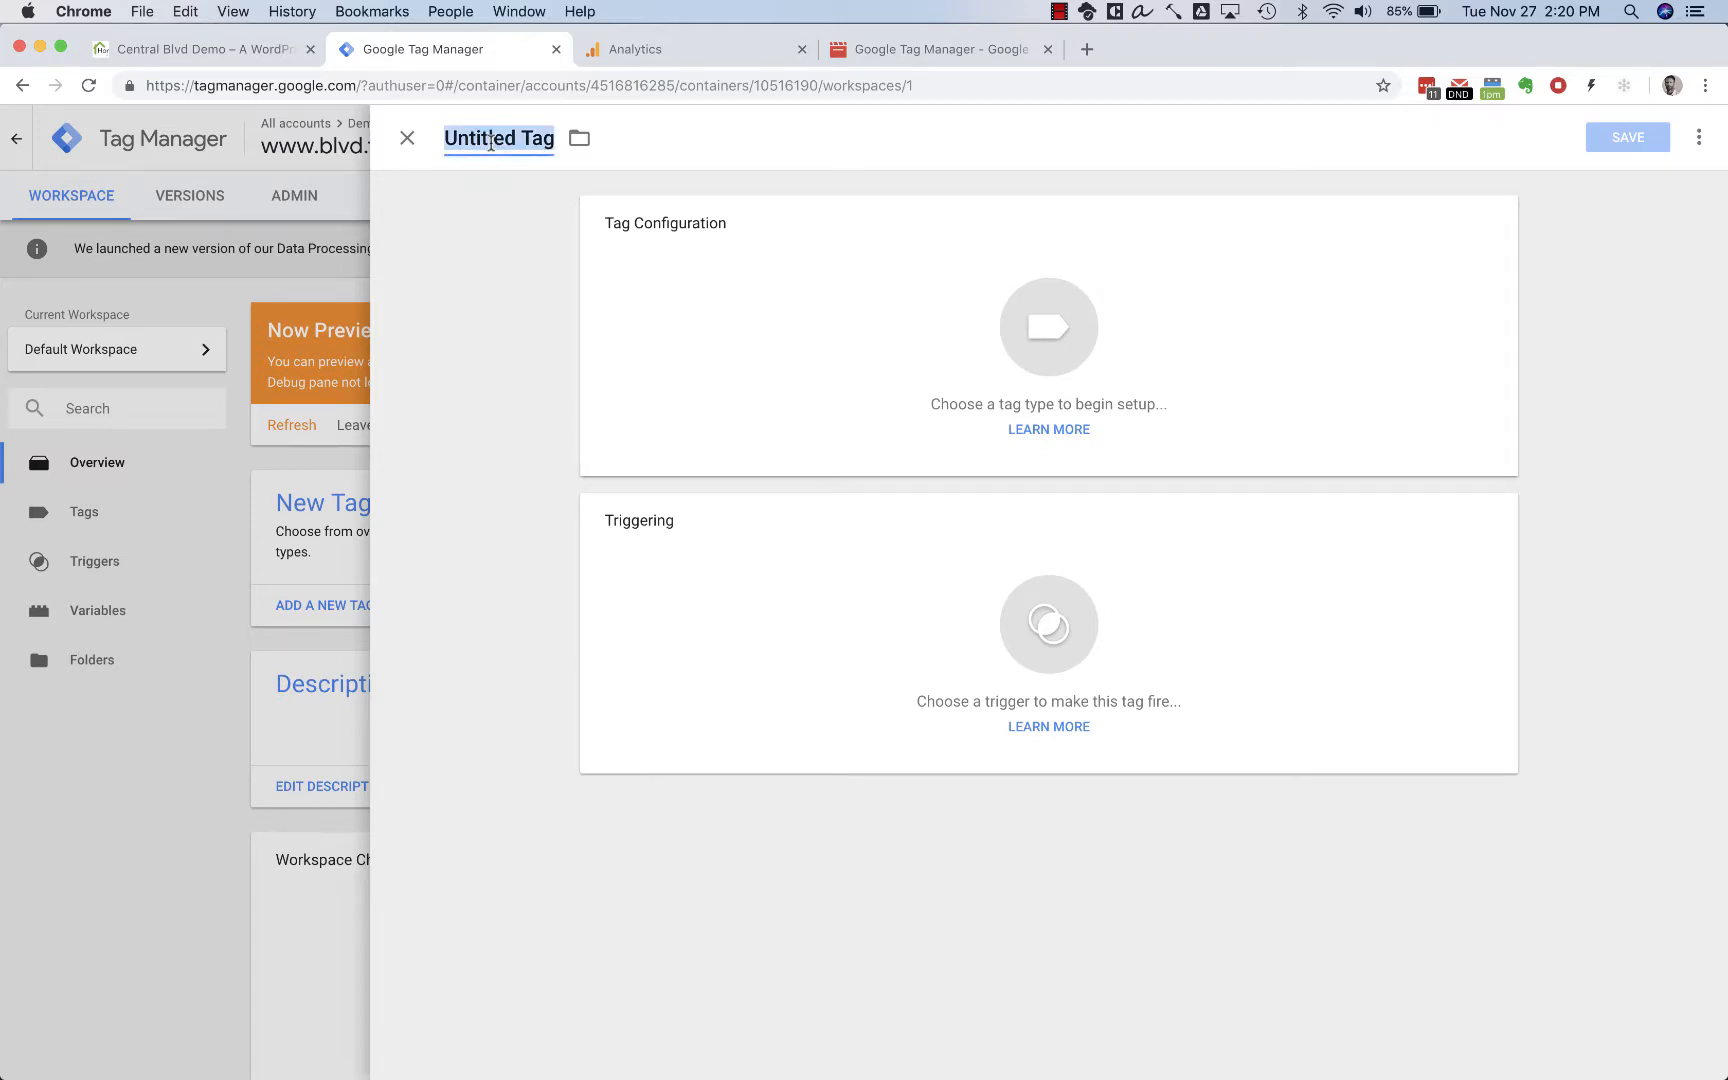
pyautogui.write('GA - ')
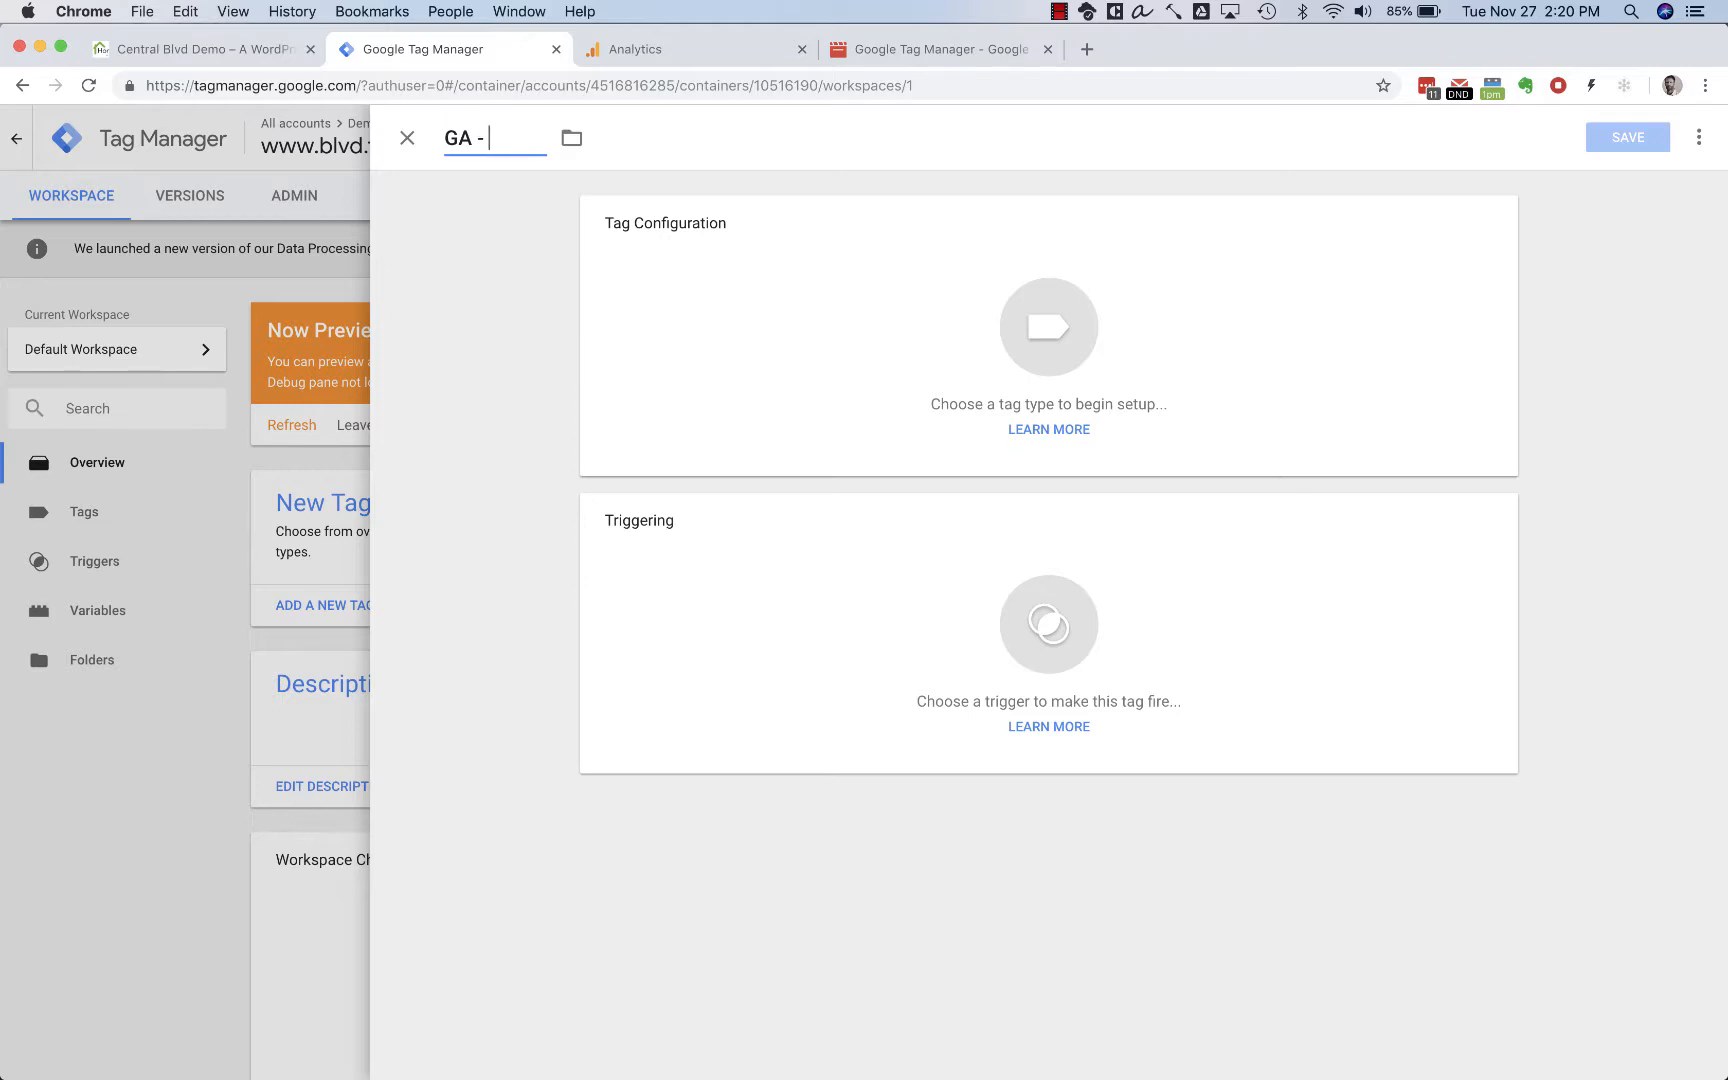
pyautogui.write('PageView')
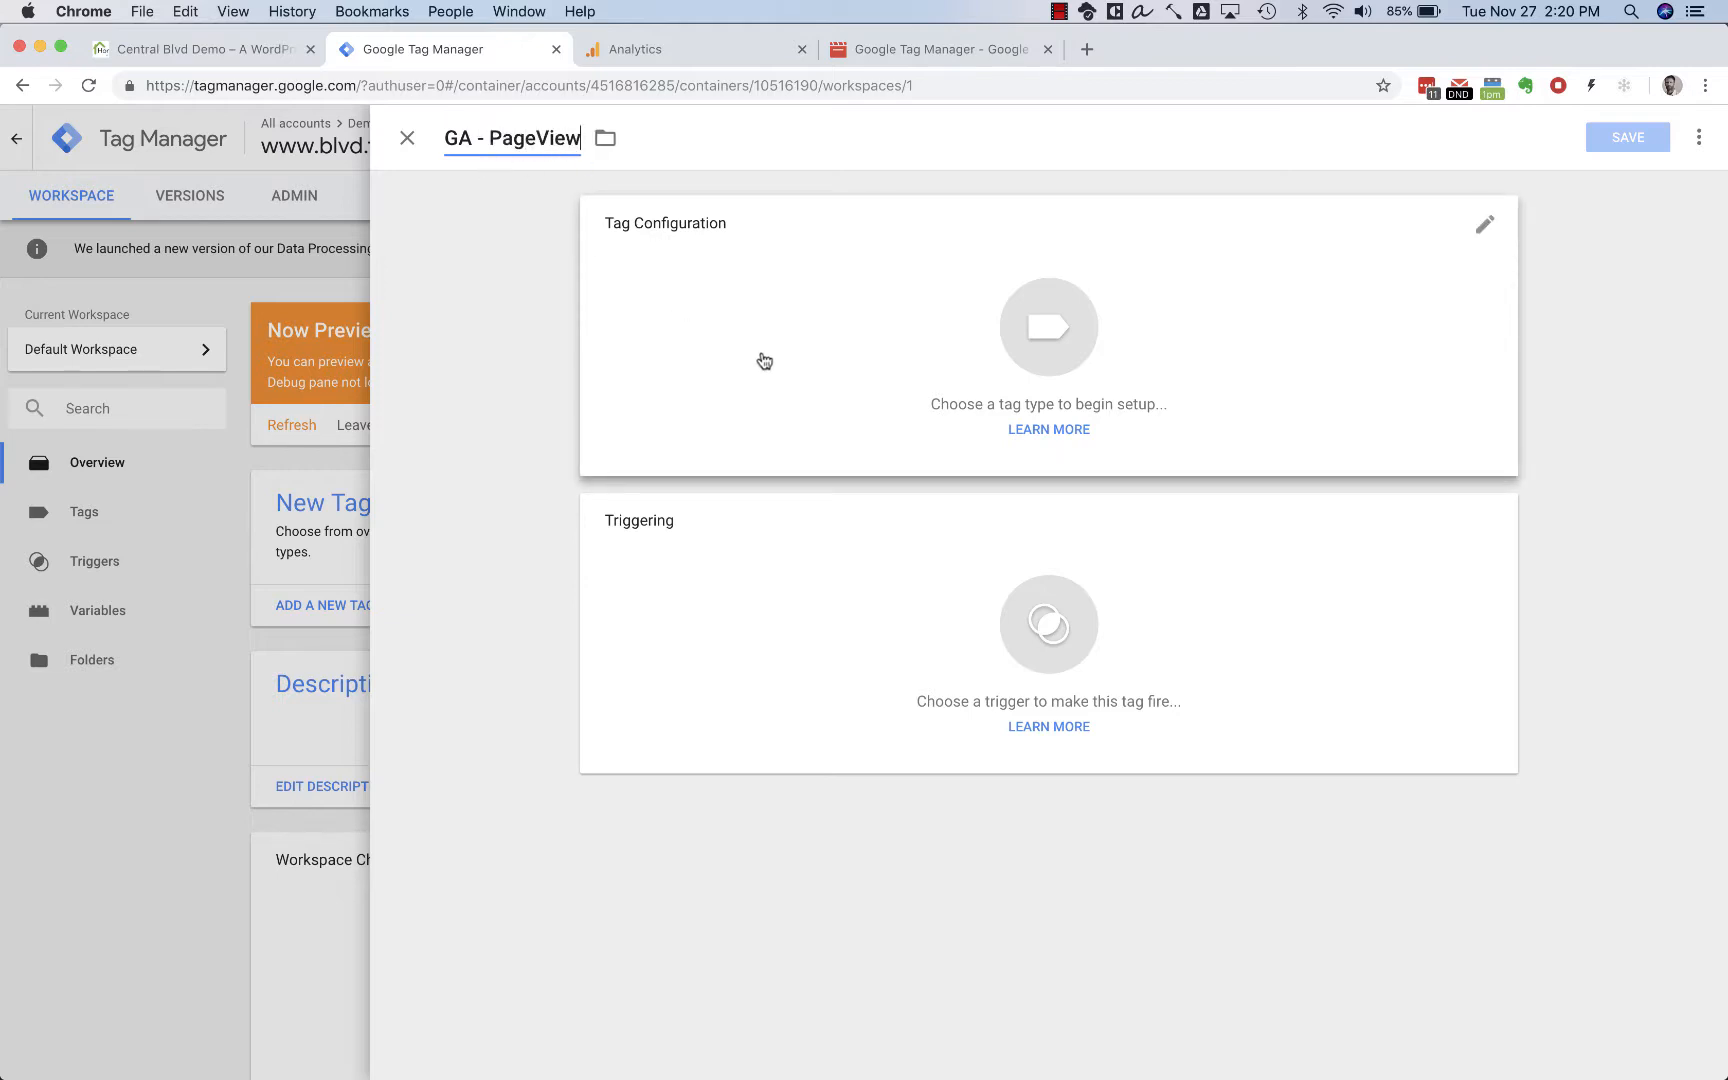
pyautogui.click(1066, 341)
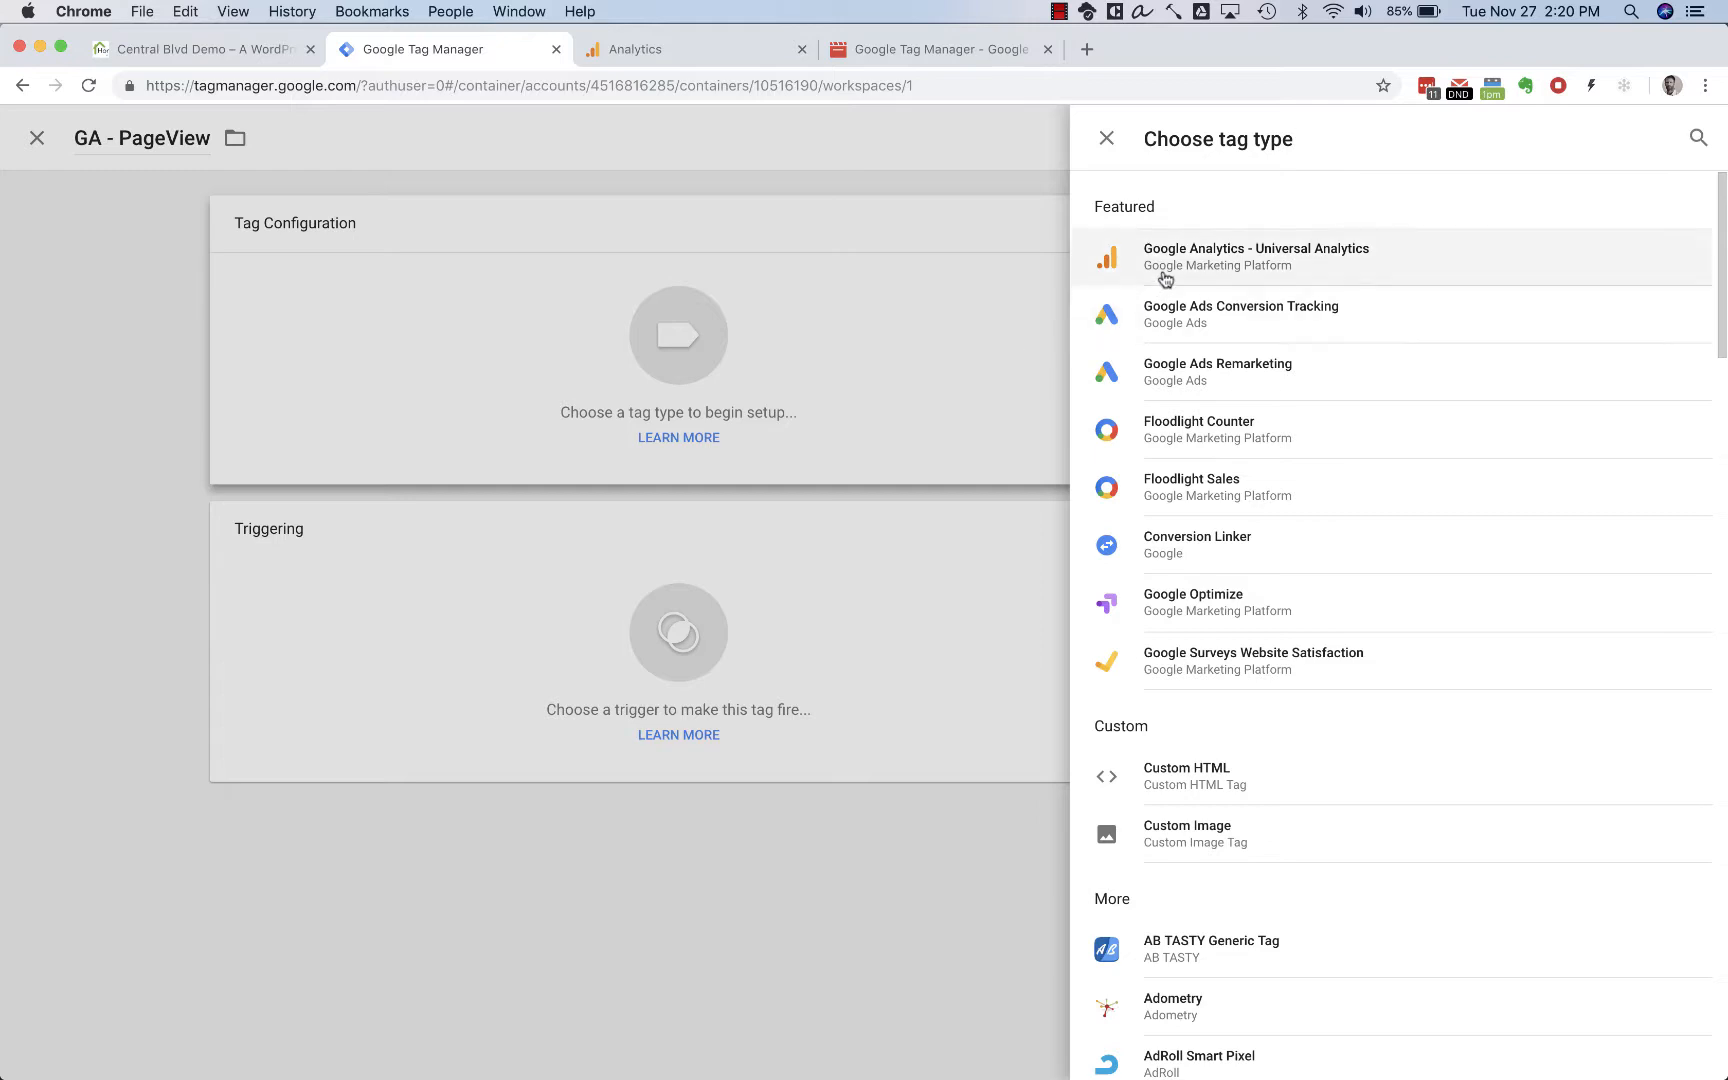
pyautogui.click(1207, 268)
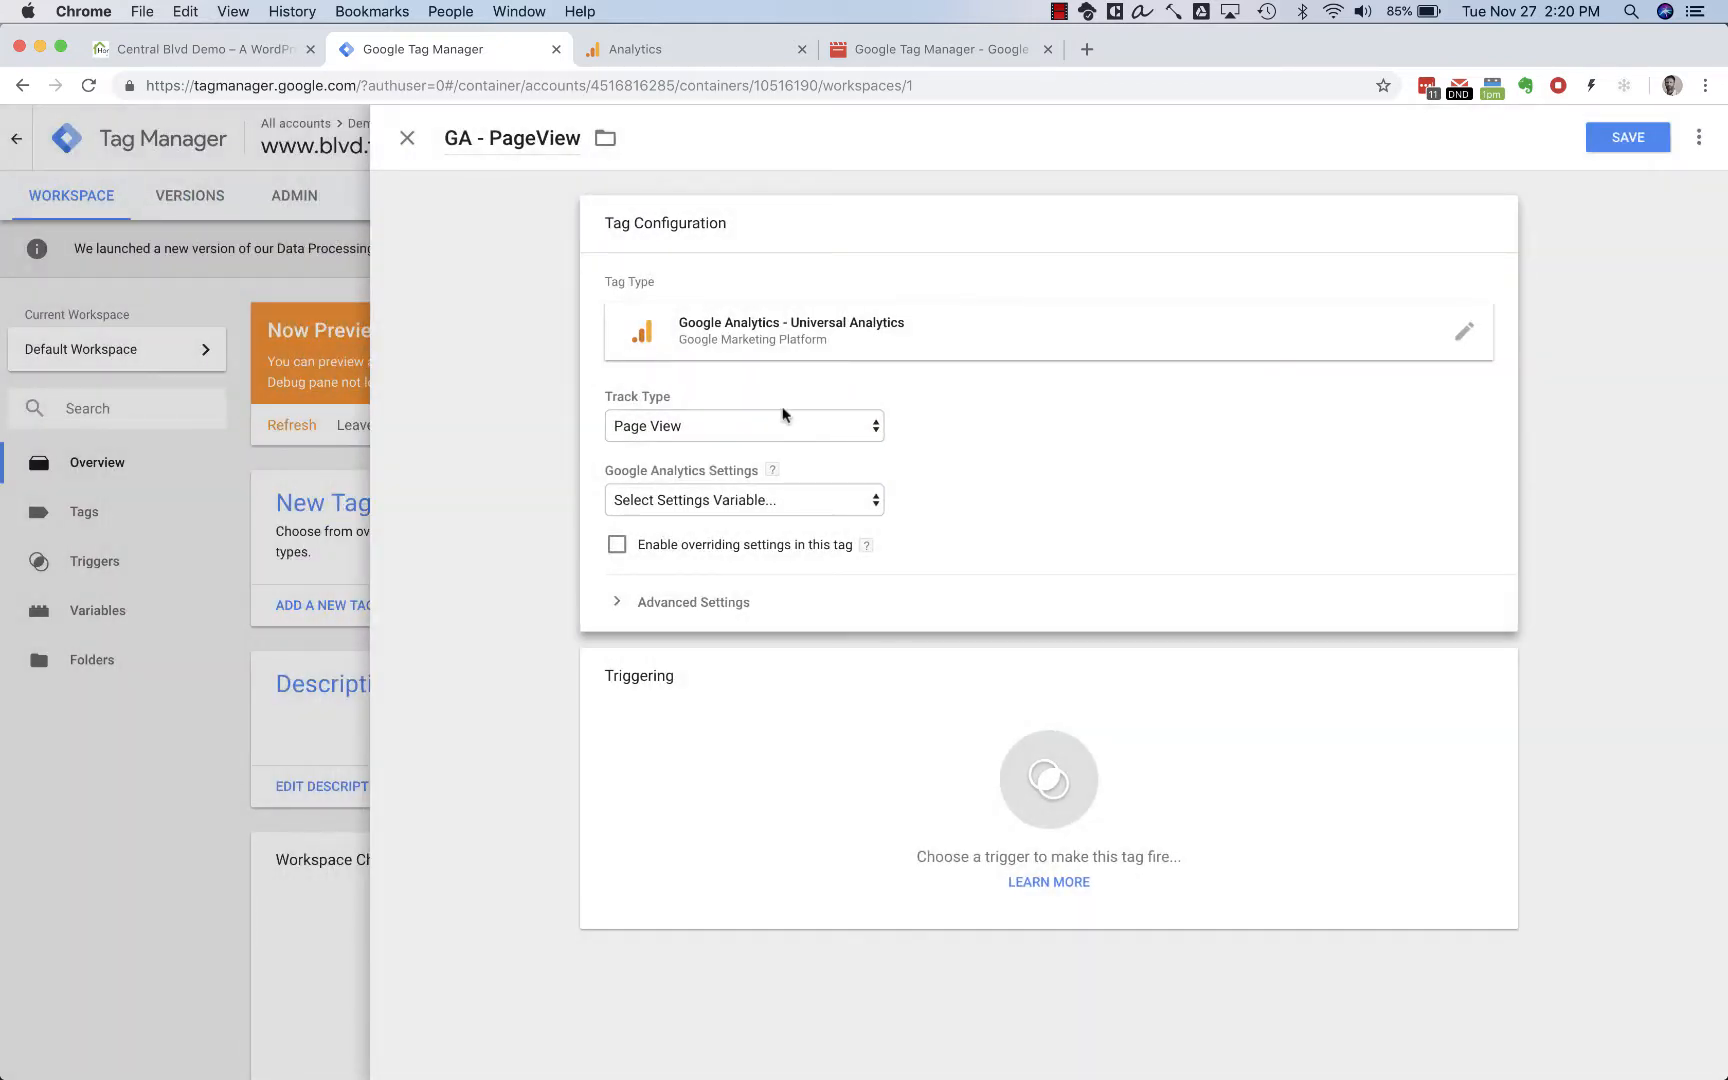
# - Create a new Google Analytics settings variable for the tag and name it "GA ID"
pyautogui.click(777, 502)
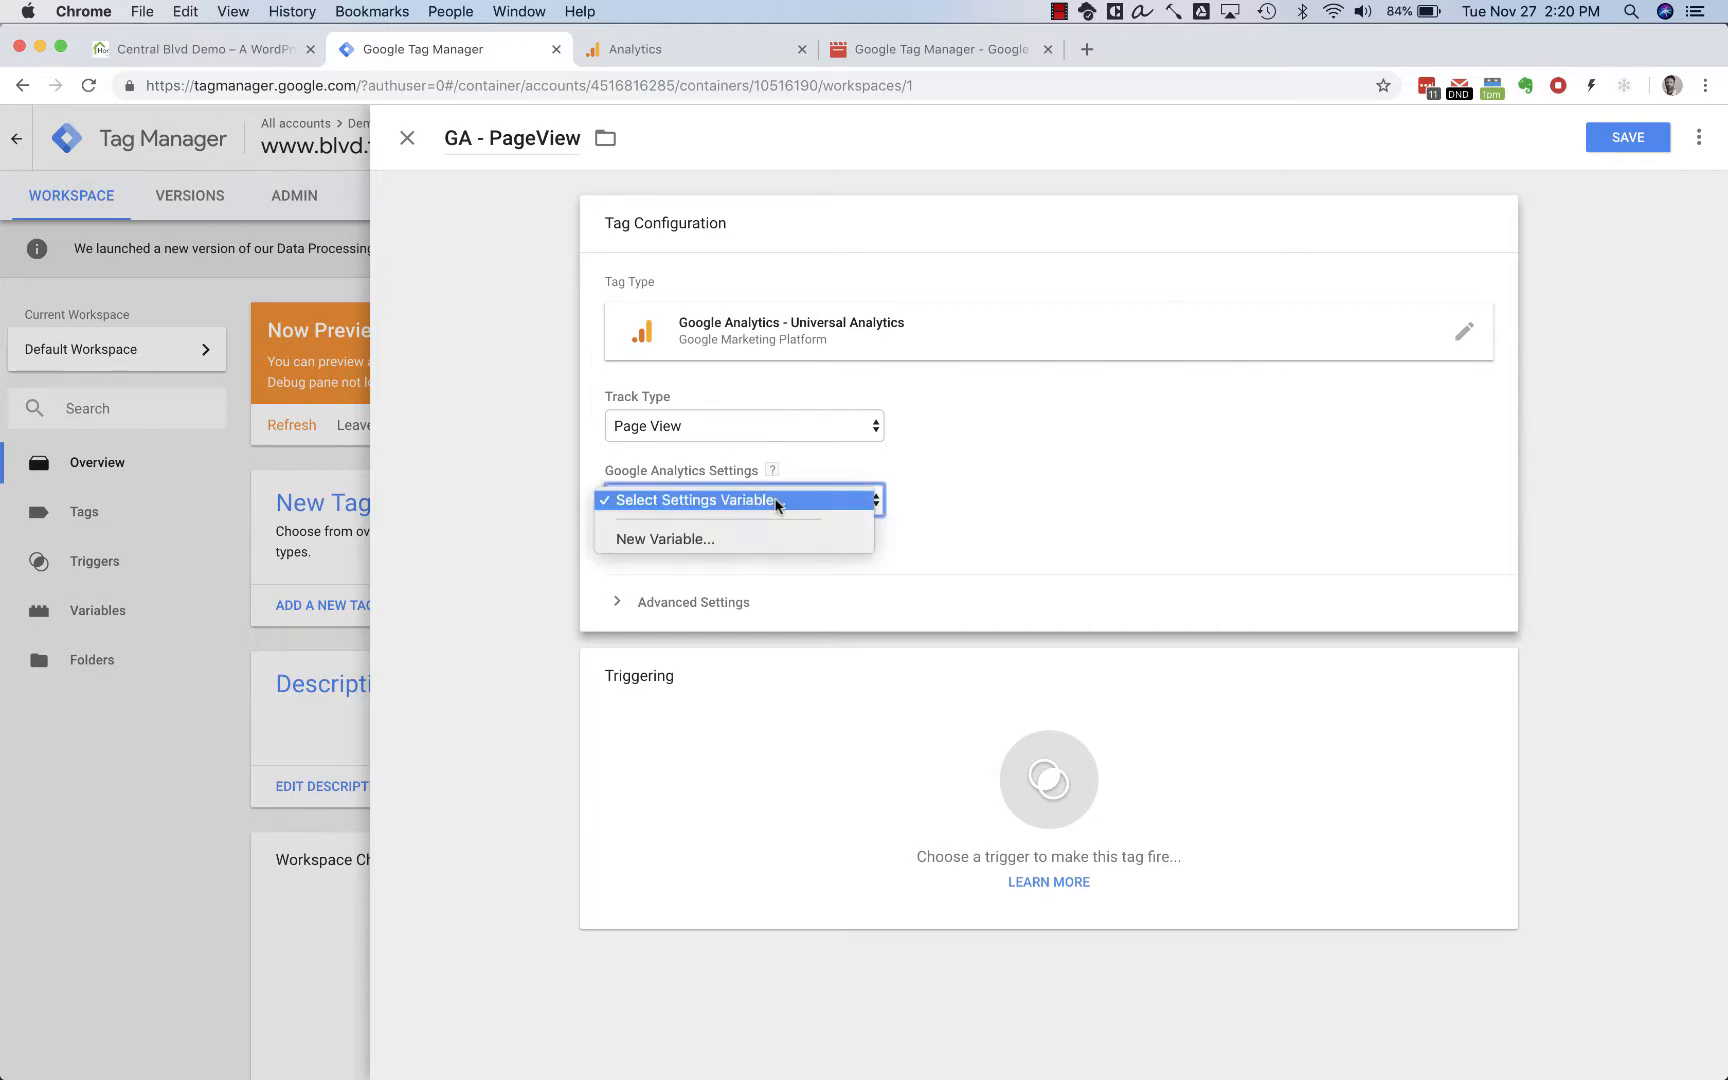
pyautogui.click(703, 540)
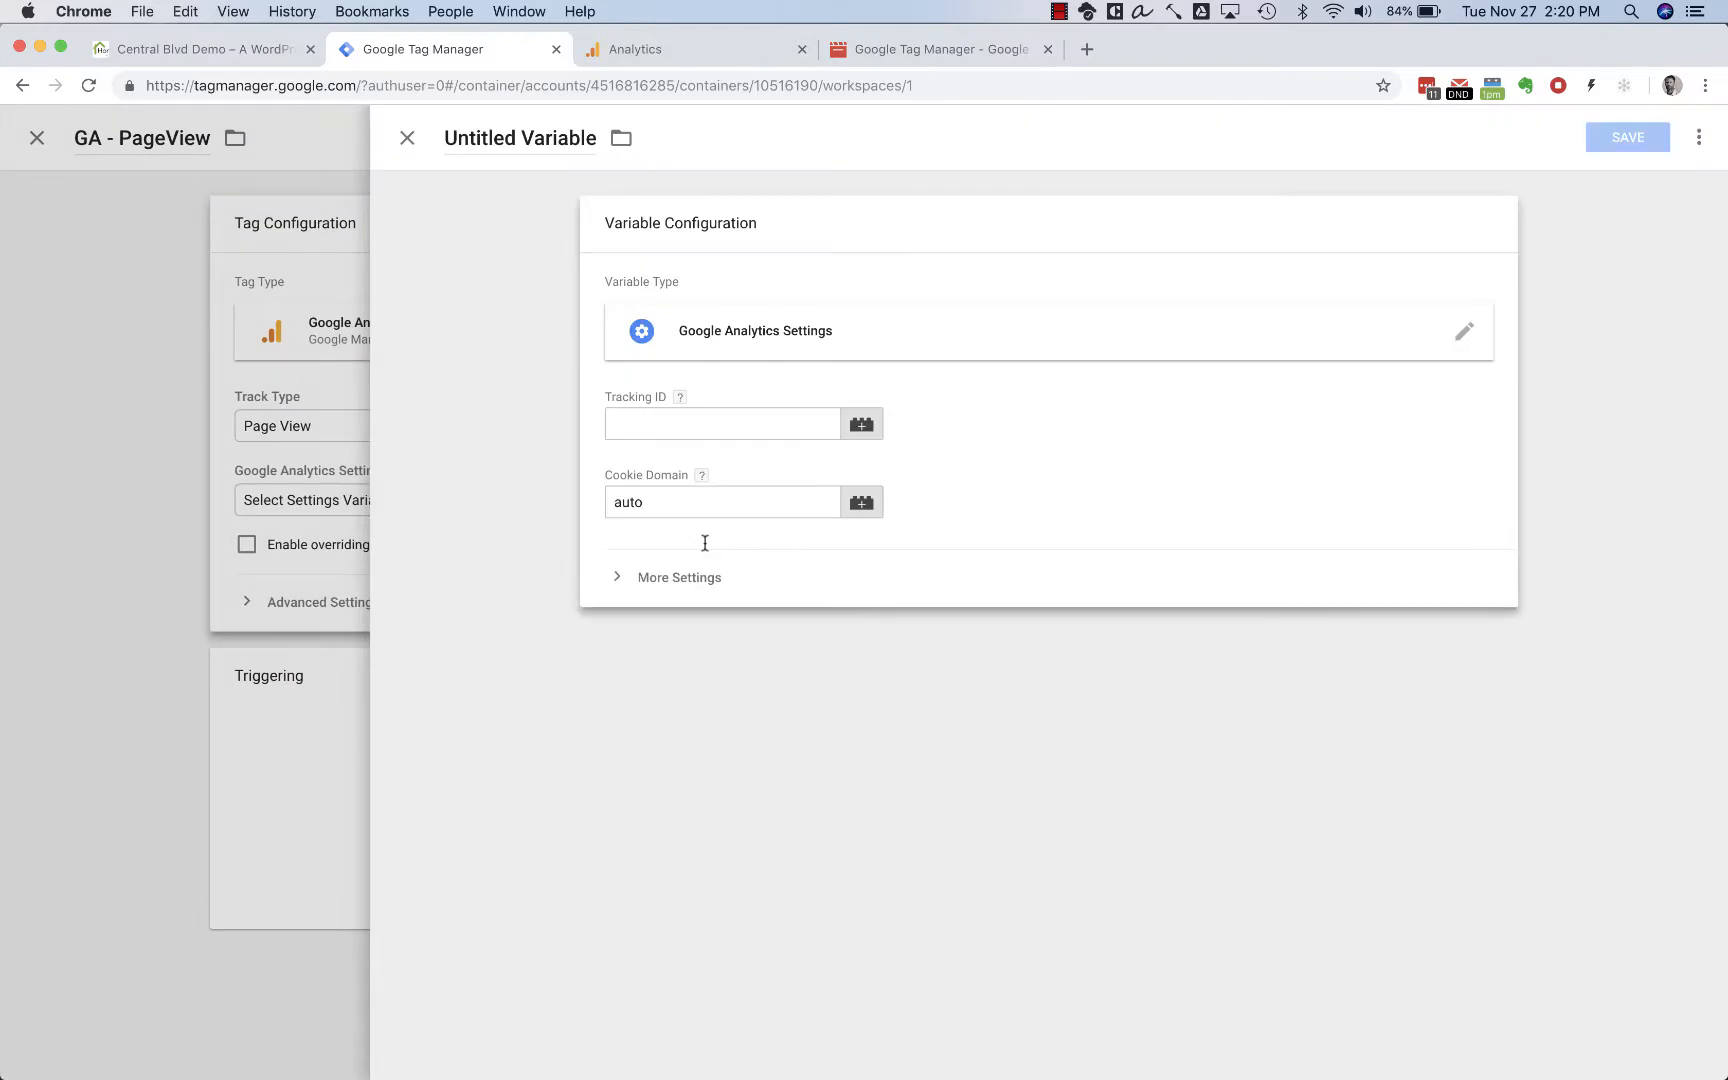
pyautogui.click(533, 140)
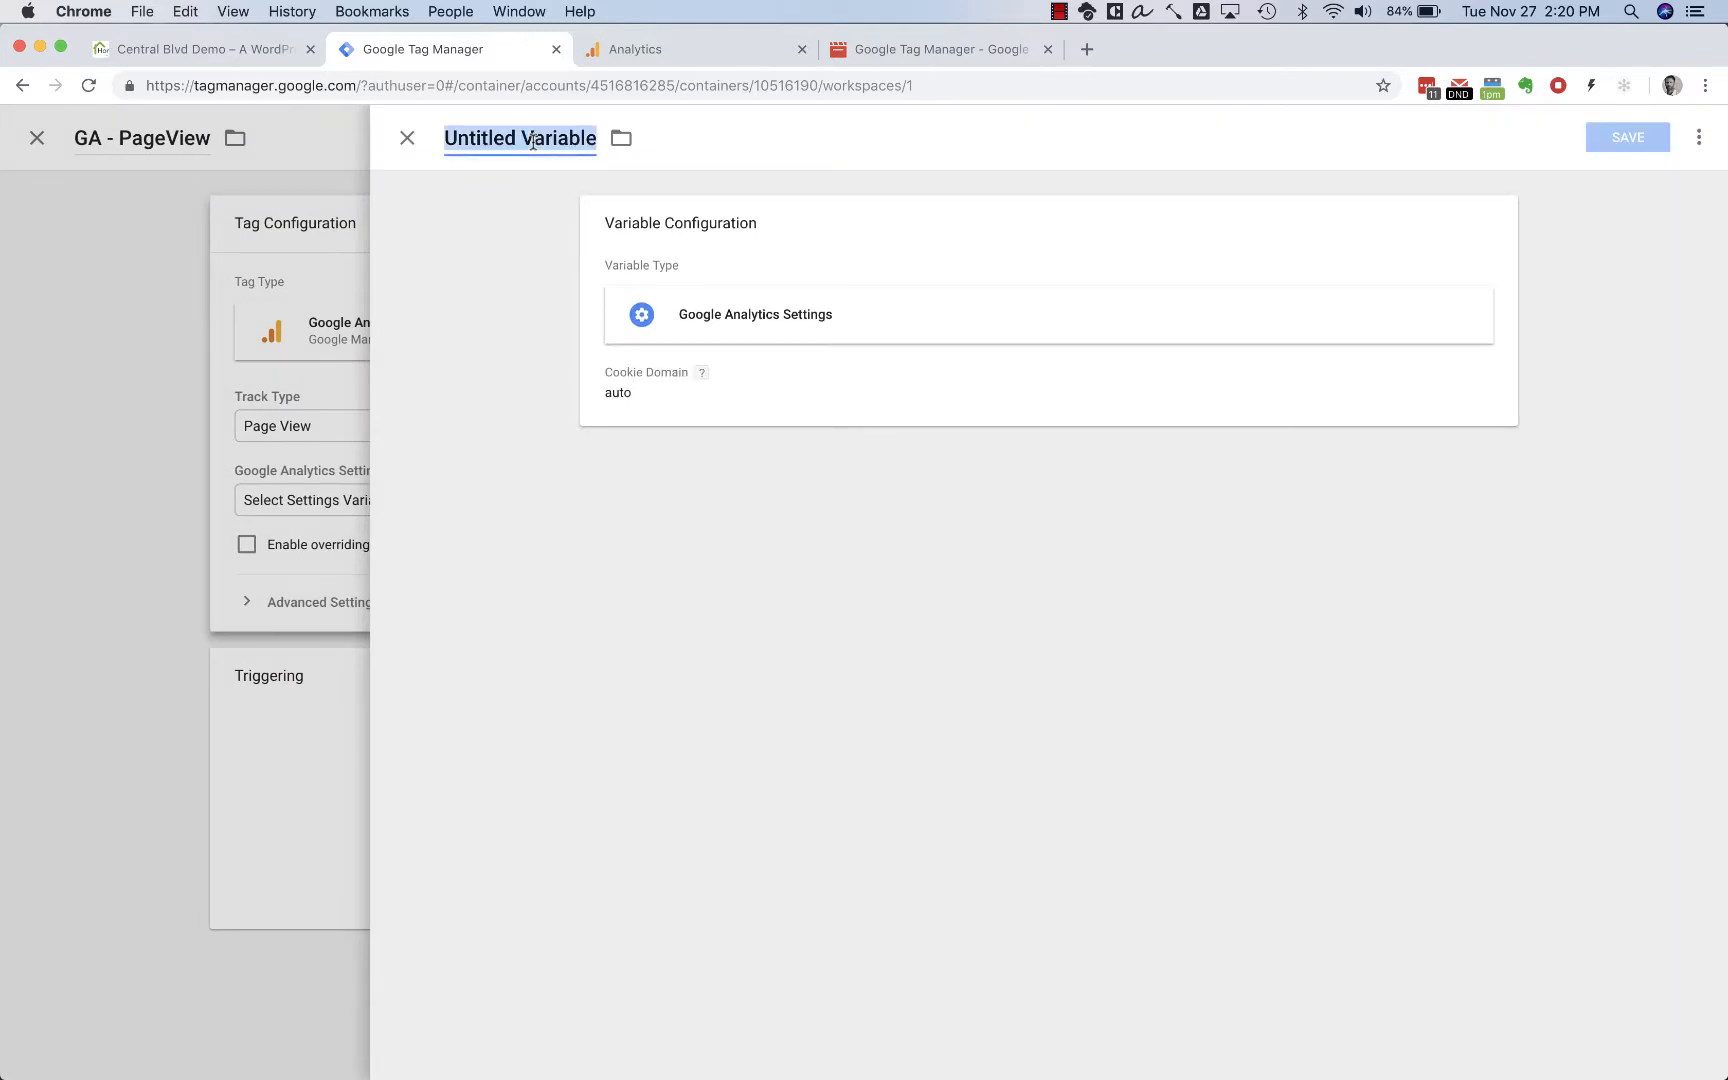
pyautogui.write('GA ID')
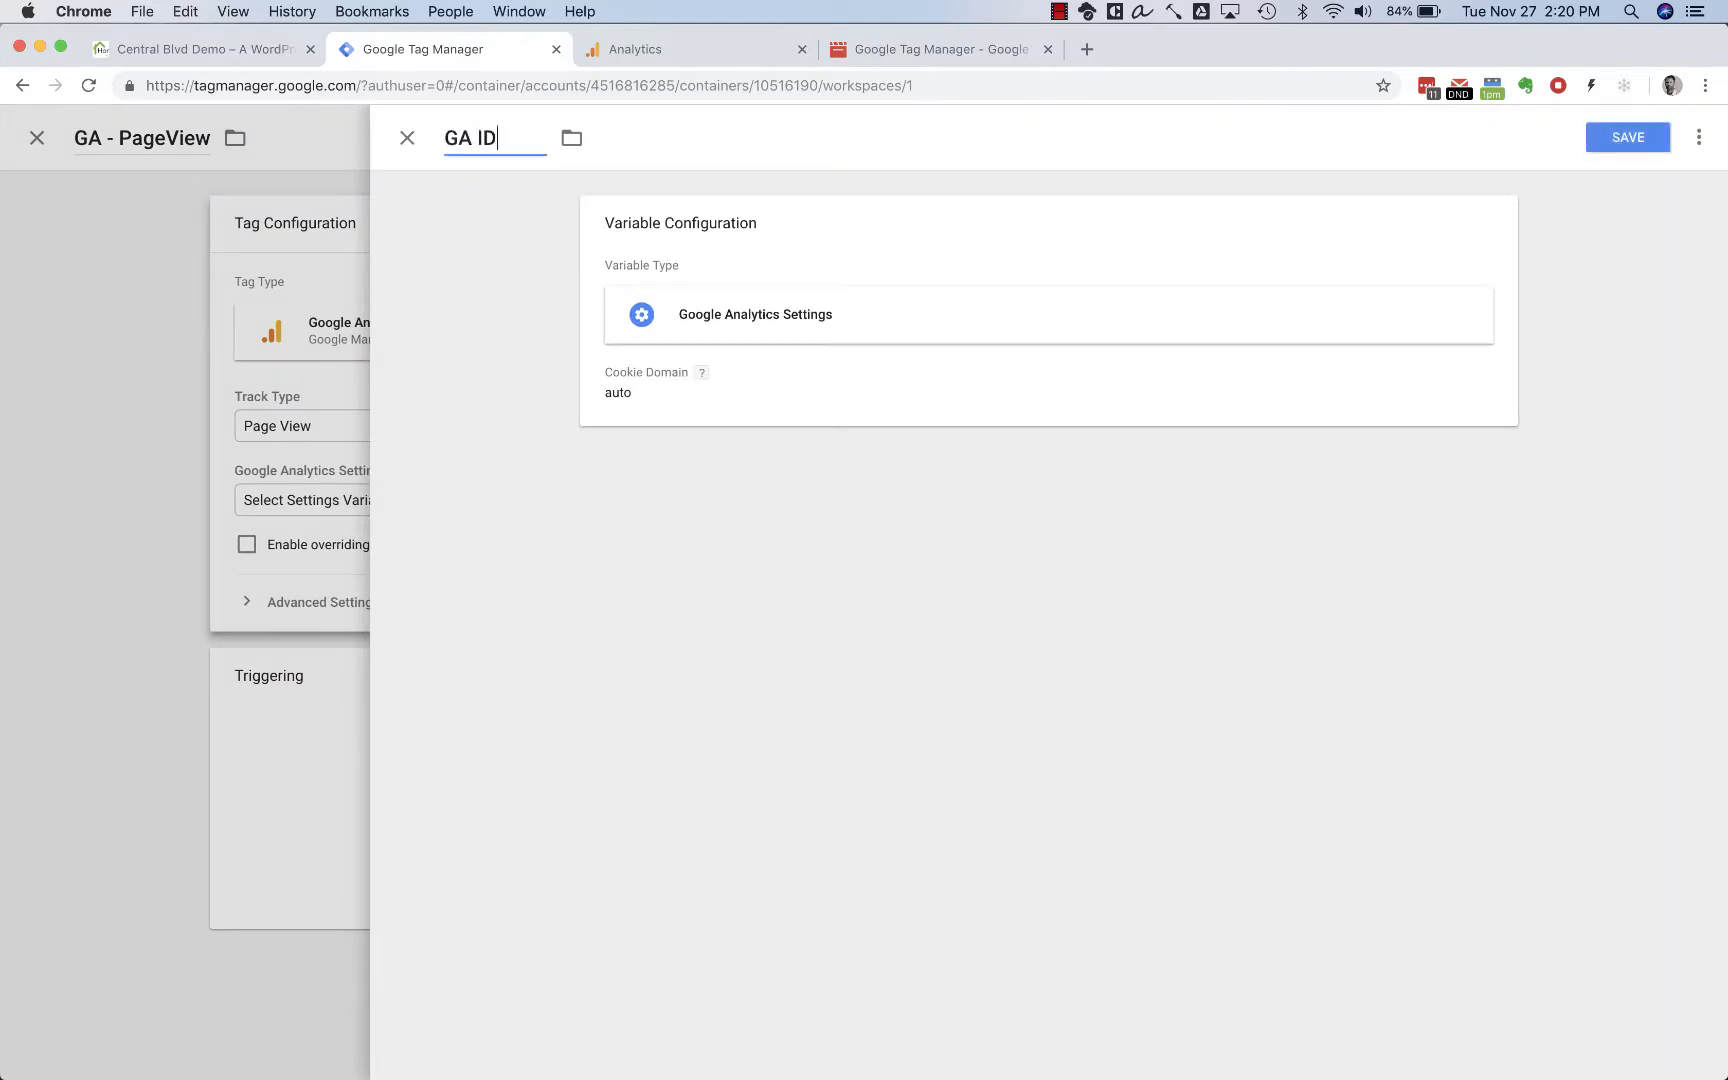
# - Copy the property's tracking ID from Google Analytics, paste it as the GA ID variable's Tracking ID in Tag Manager, and save the variable
pyautogui.click(777, 319)
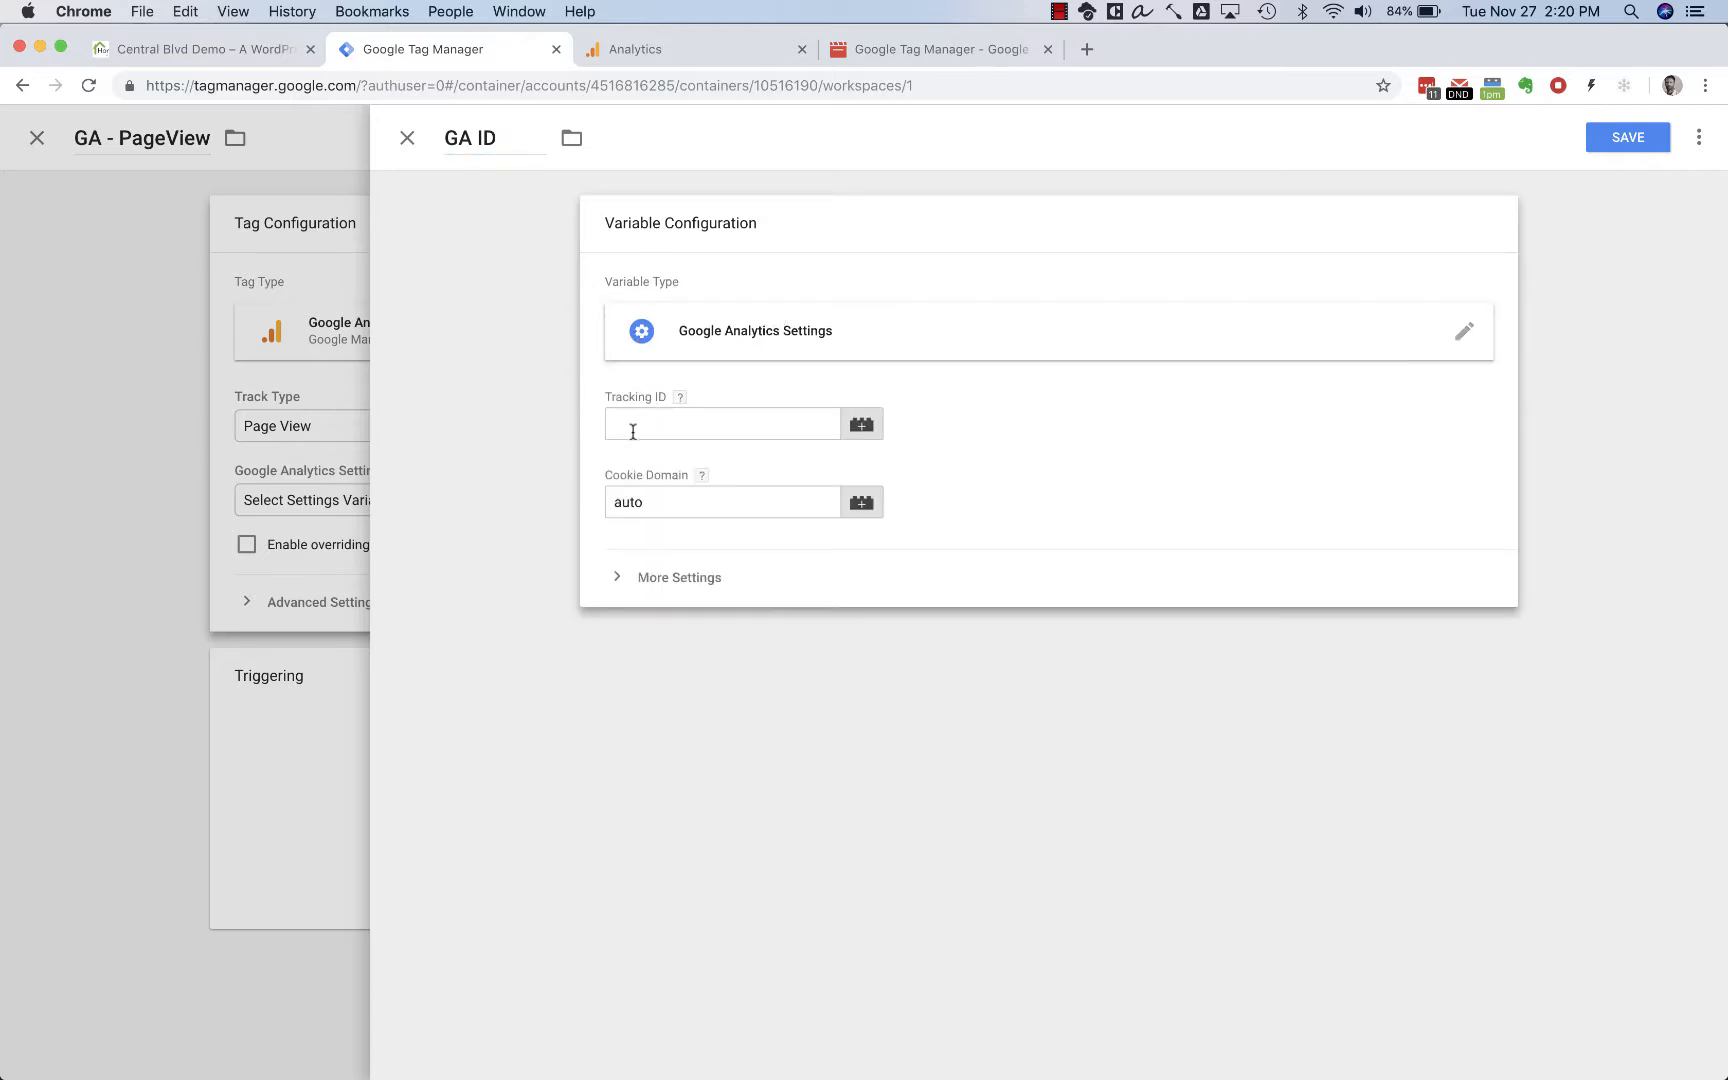
pyautogui.click(644, 50)
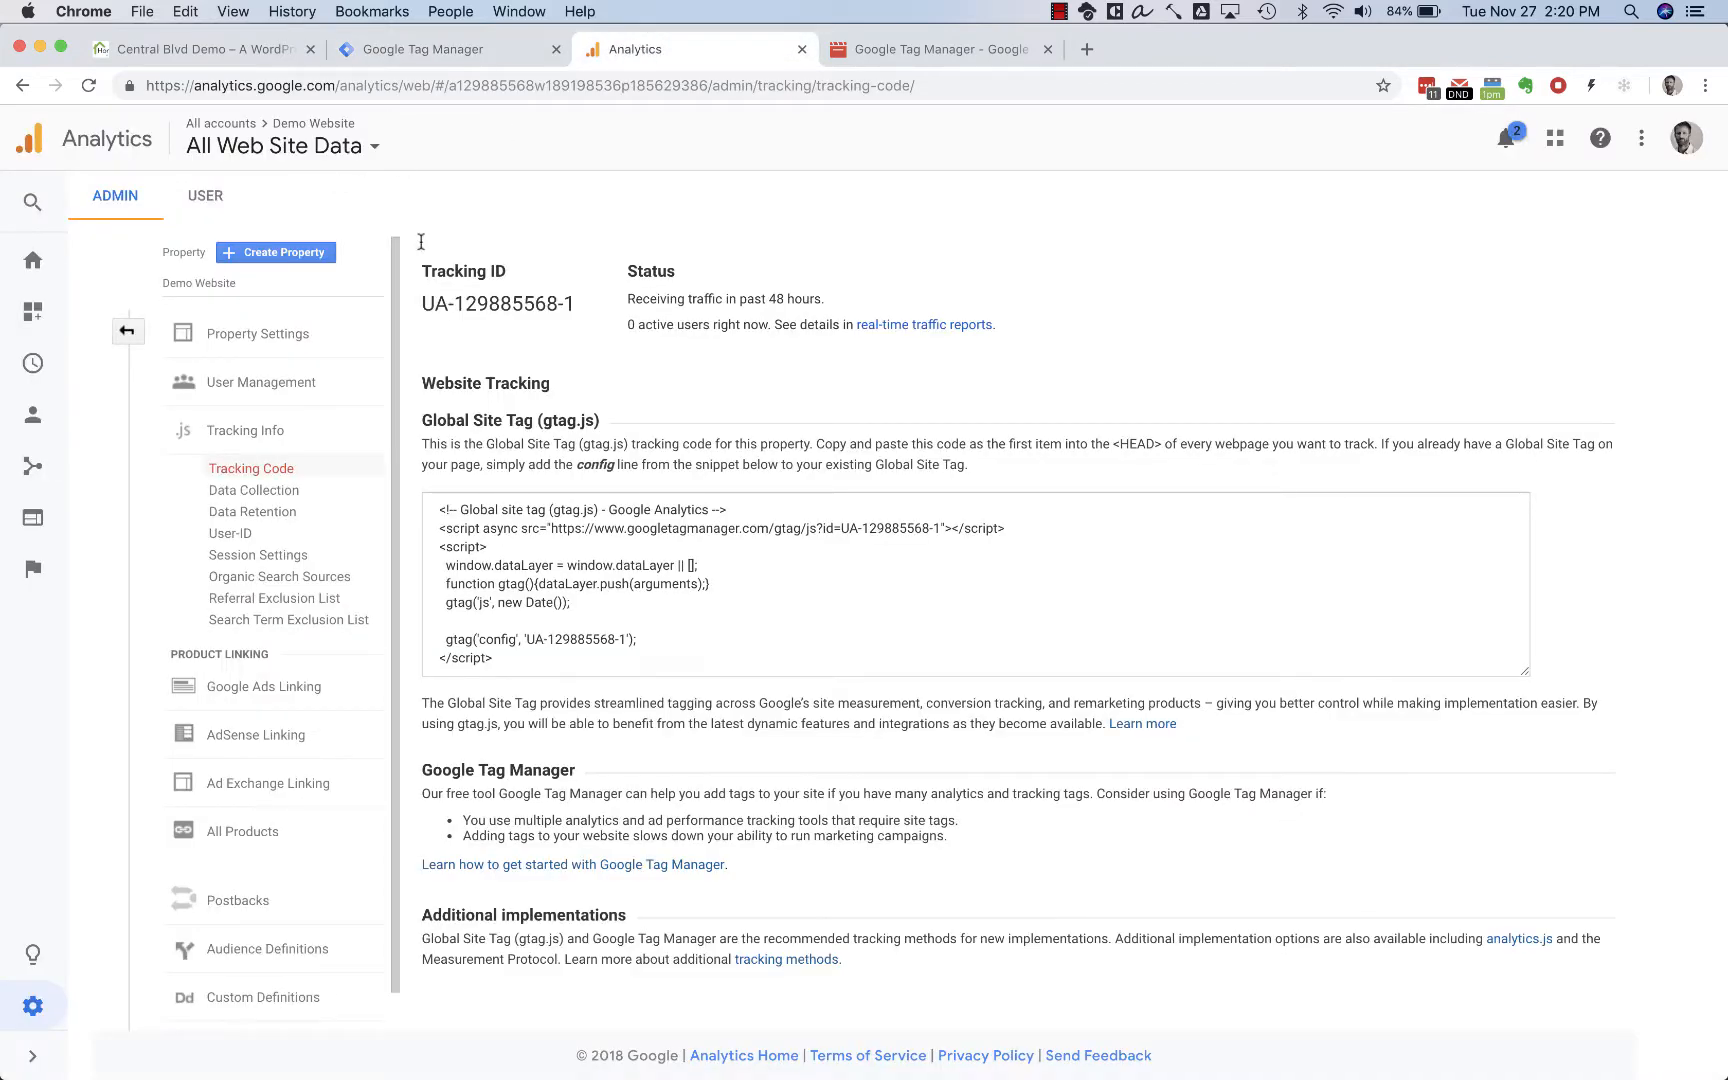
pyautogui.moveTo(424, 305); pyautogui.dragTo(572, 322)
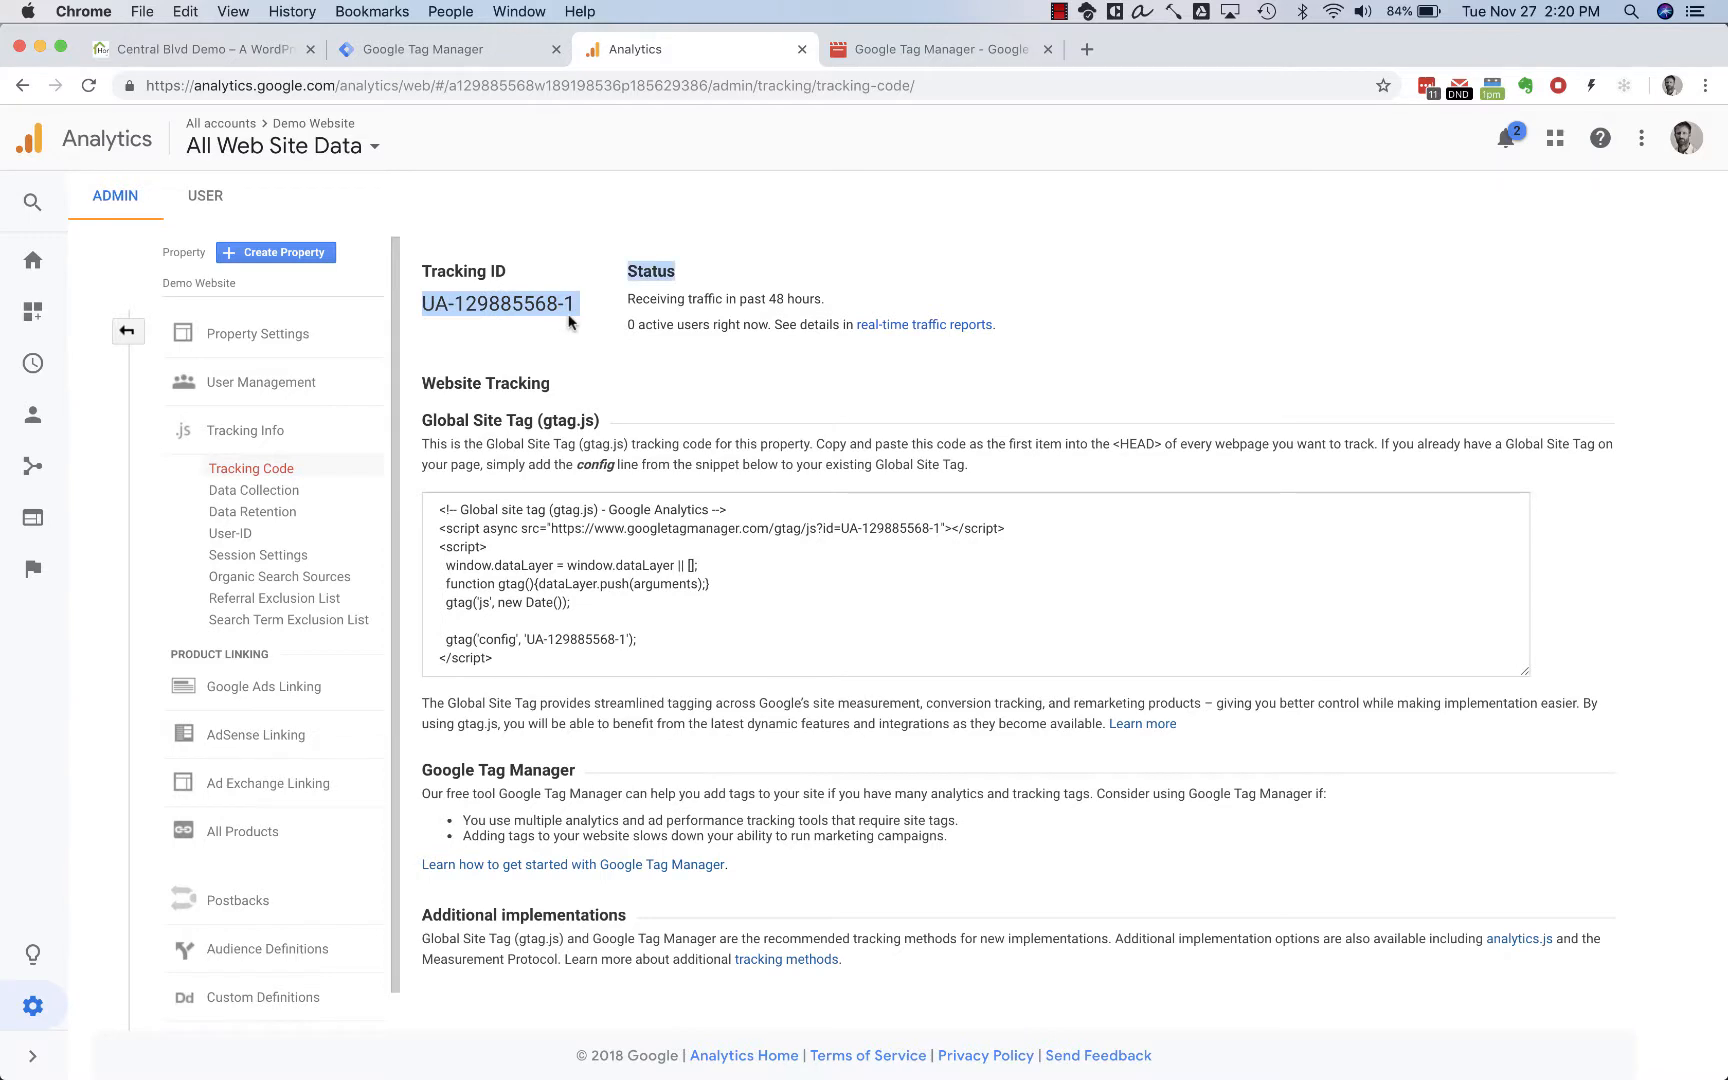
pyautogui.doubleClick(530, 303)
pyautogui.moveTo(423, 304); pyautogui.dragTo(570, 302)
pyautogui.press('super+c')
pyautogui.click(504, 48)
pyautogui.click(632, 412)
pyautogui.press('super+v')
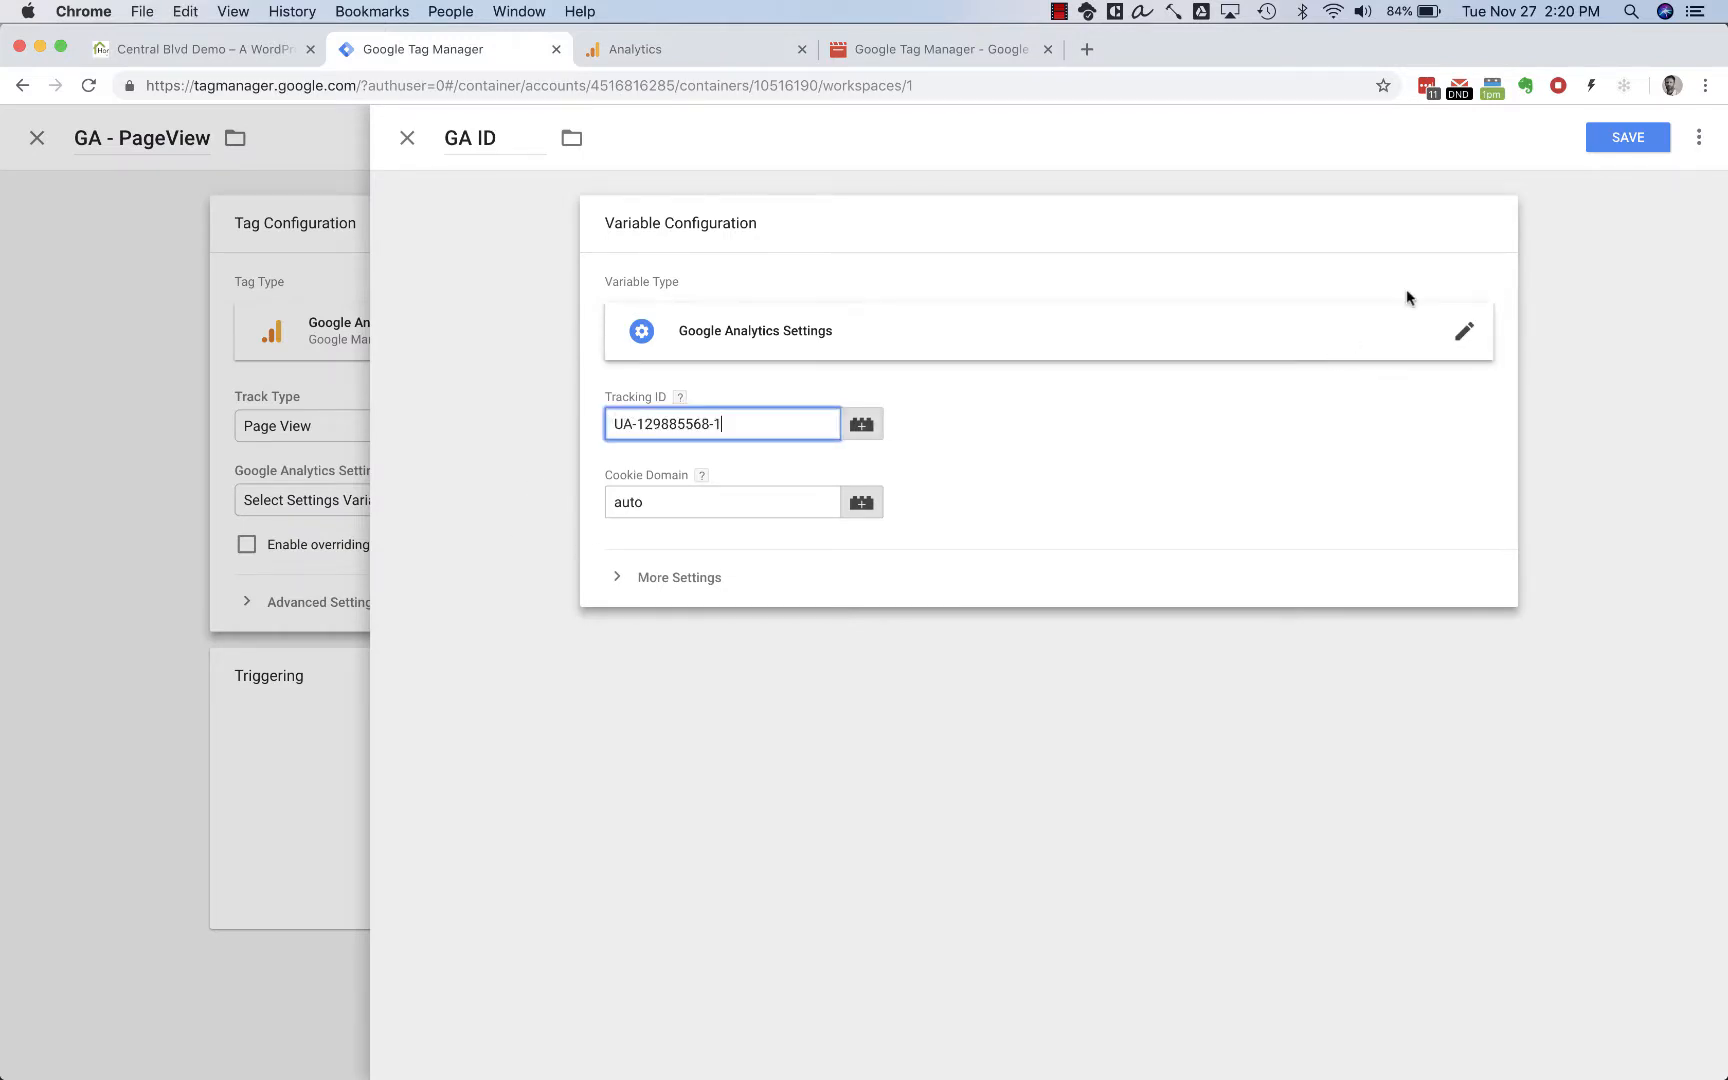
pyautogui.click(1616, 146)
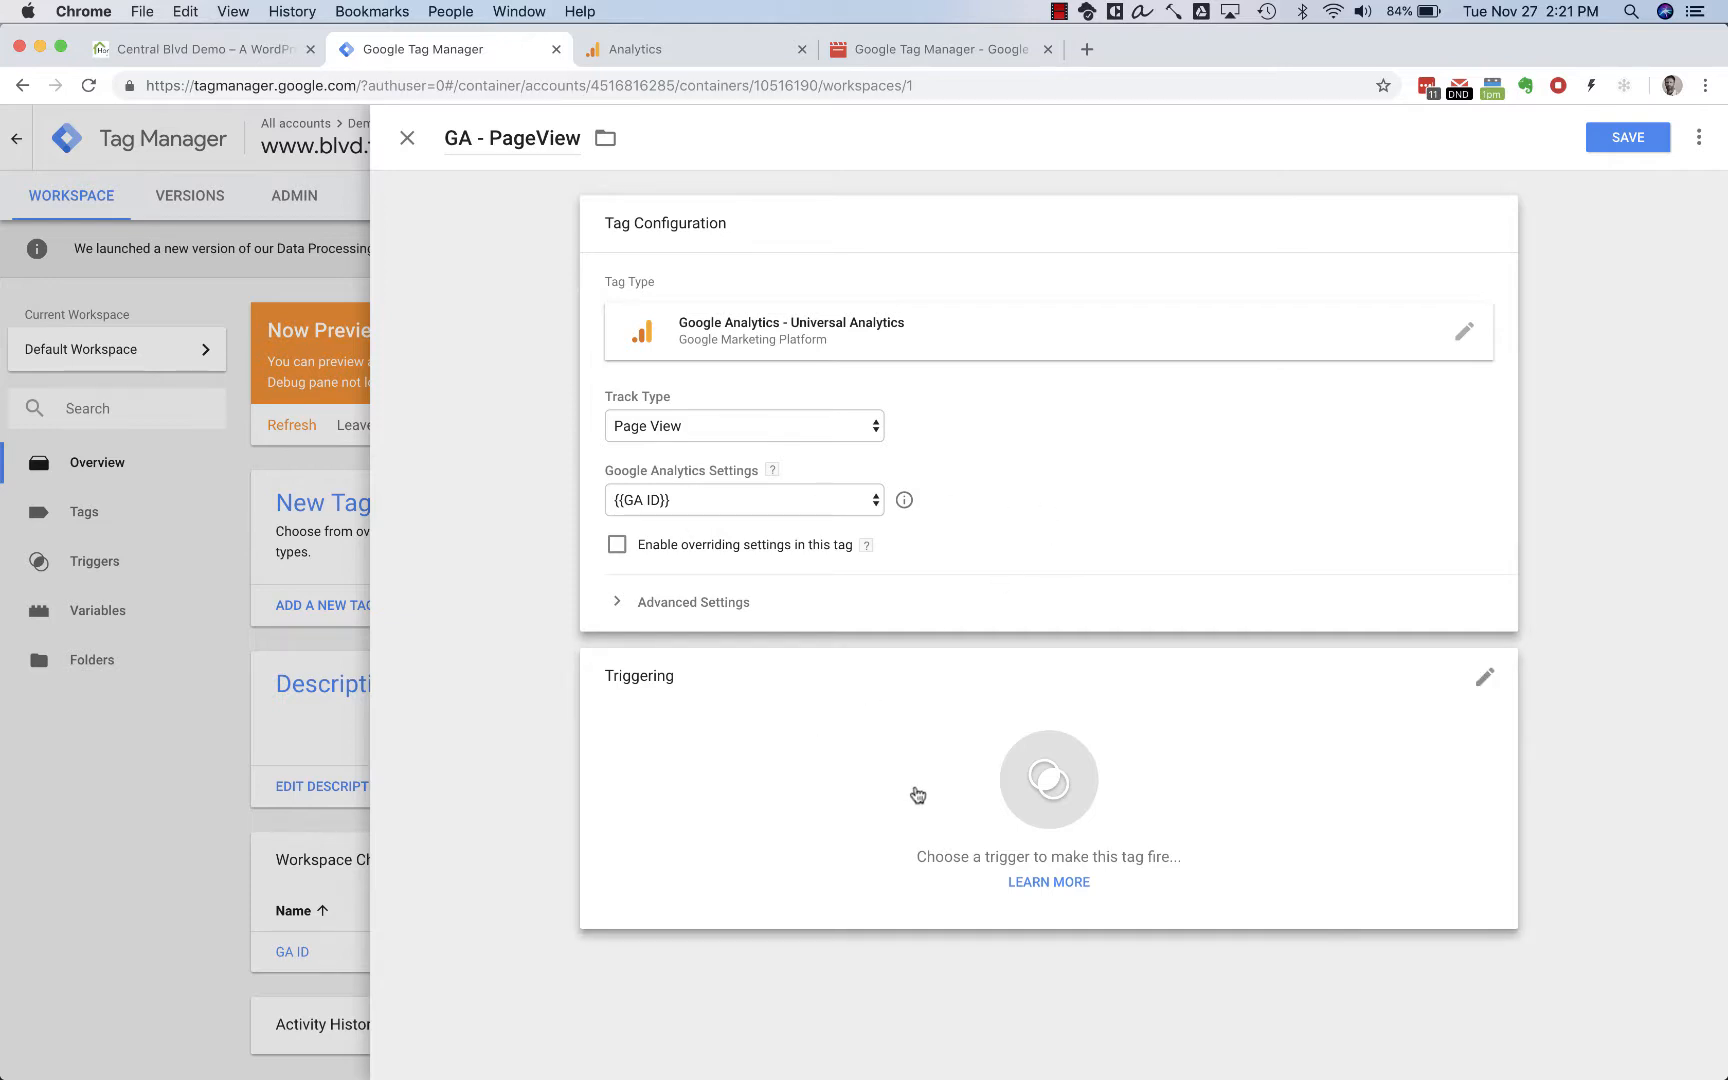
# - Set the GA - PageView tag to fire on the All Pages trigger and save the tag
pyautogui.click(964, 793)
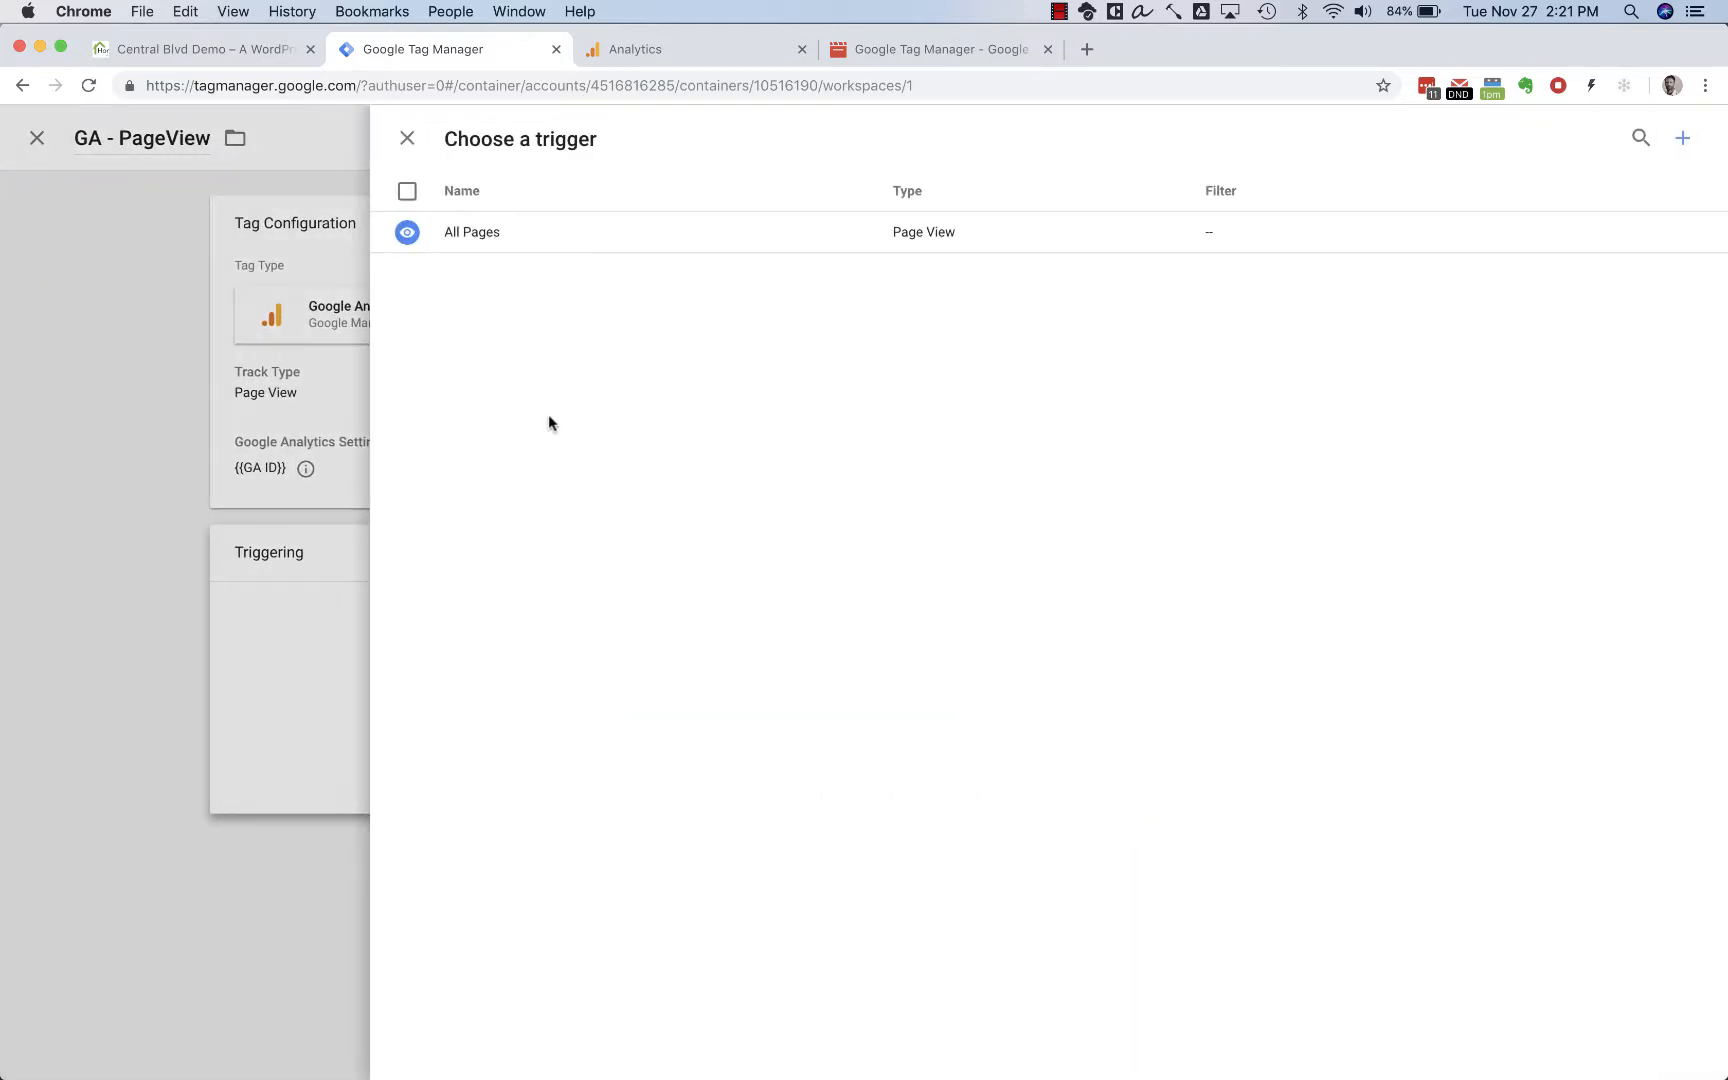
pyautogui.click(472, 233)
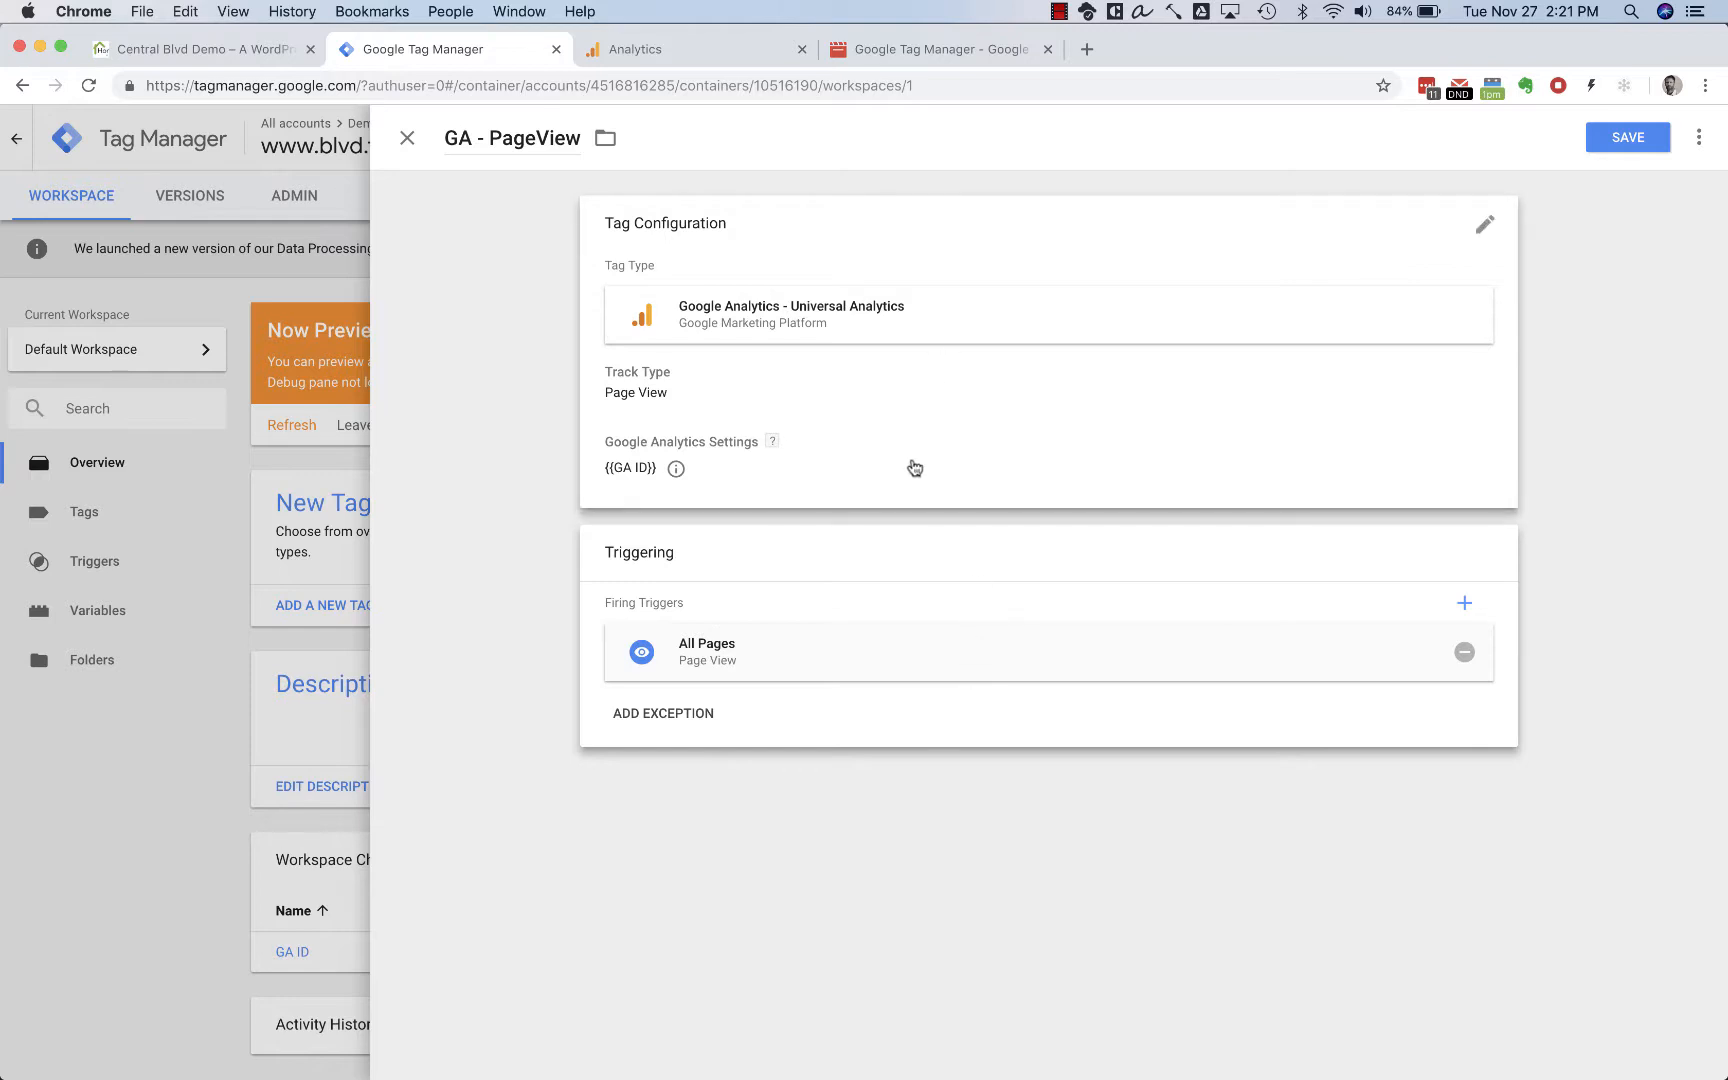
pyautogui.click(1627, 137)
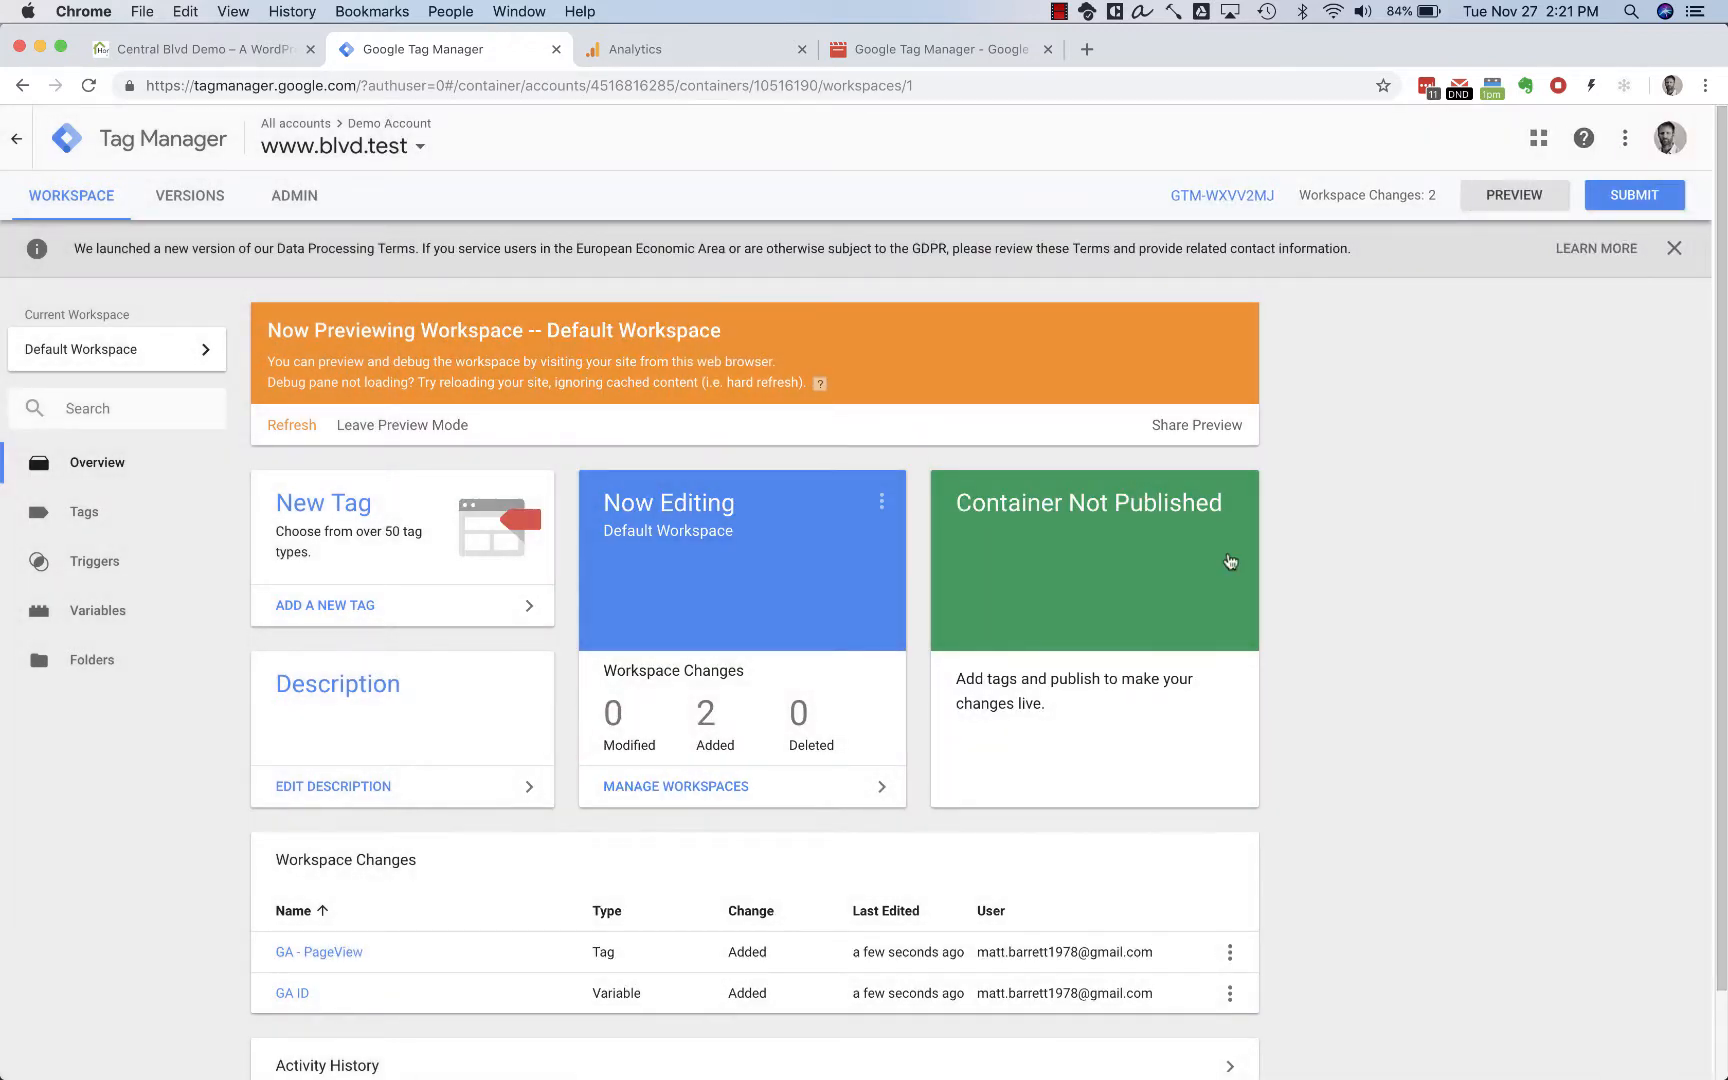
# - Refresh the workspace preview and reload the Central Blvd Demo home page to check which tags fire
pyautogui.scroll(-2, 475, 862)
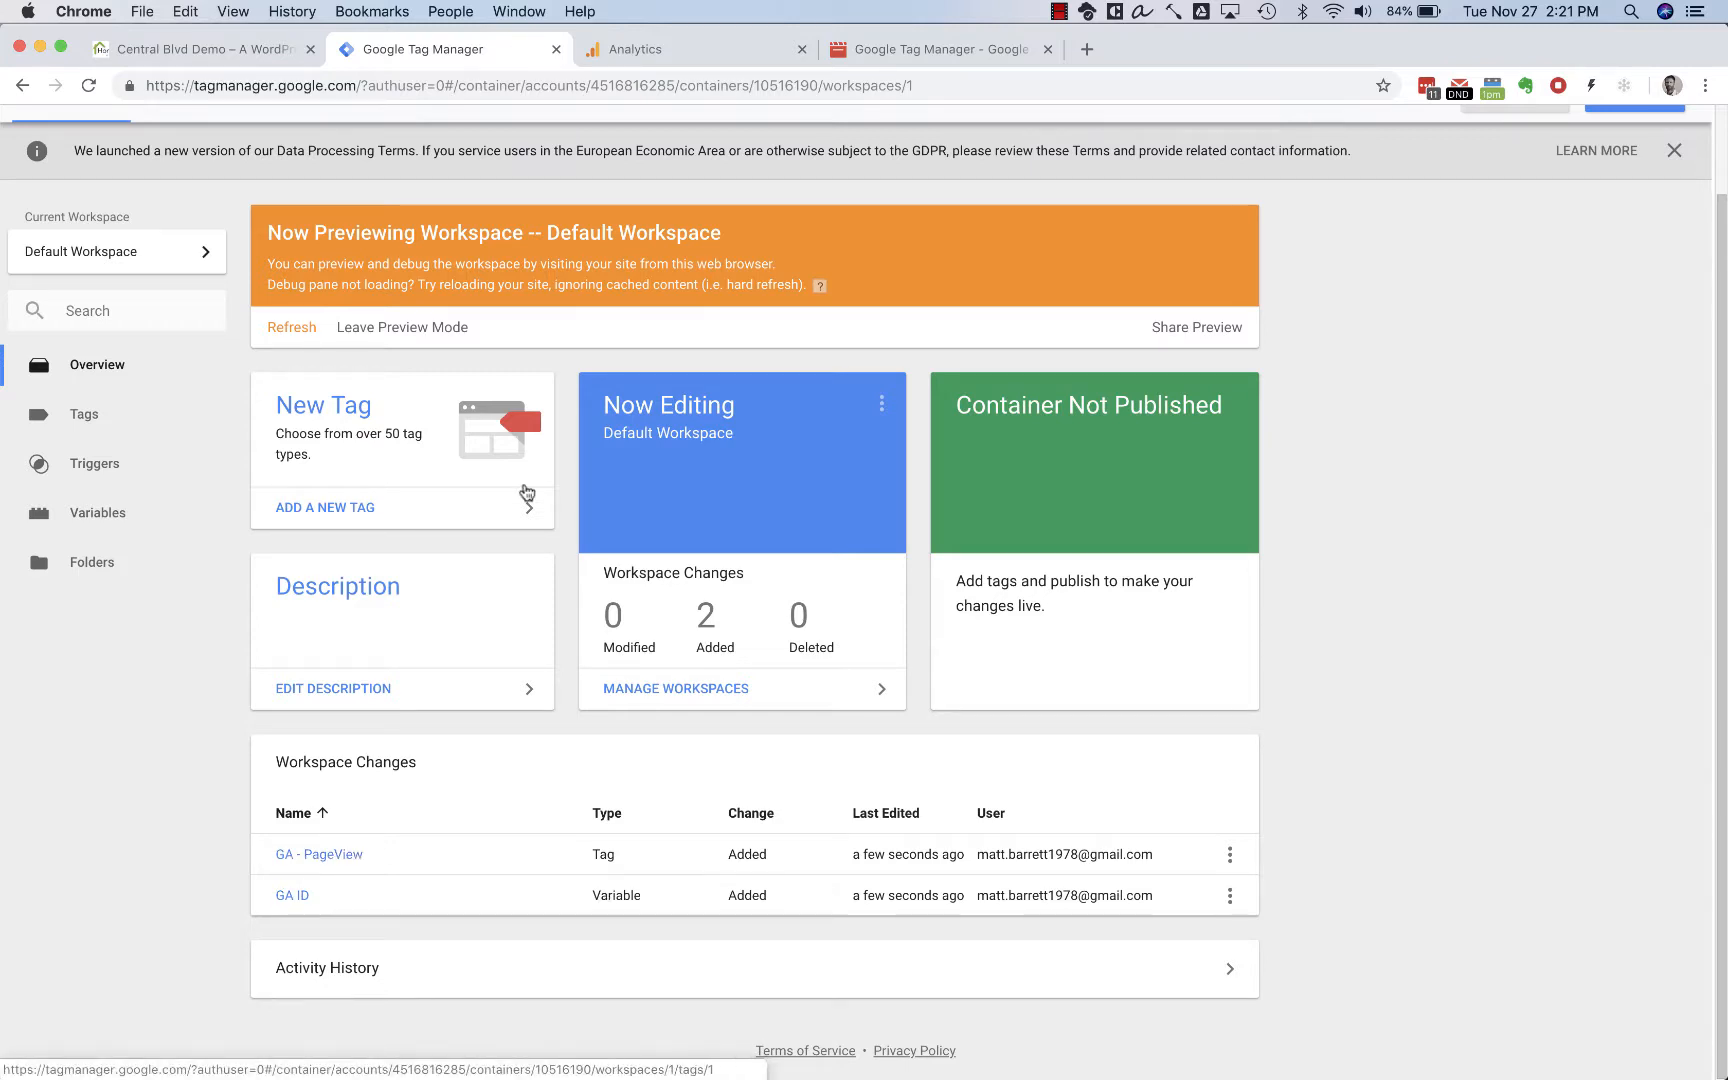
pyautogui.click(291, 327)
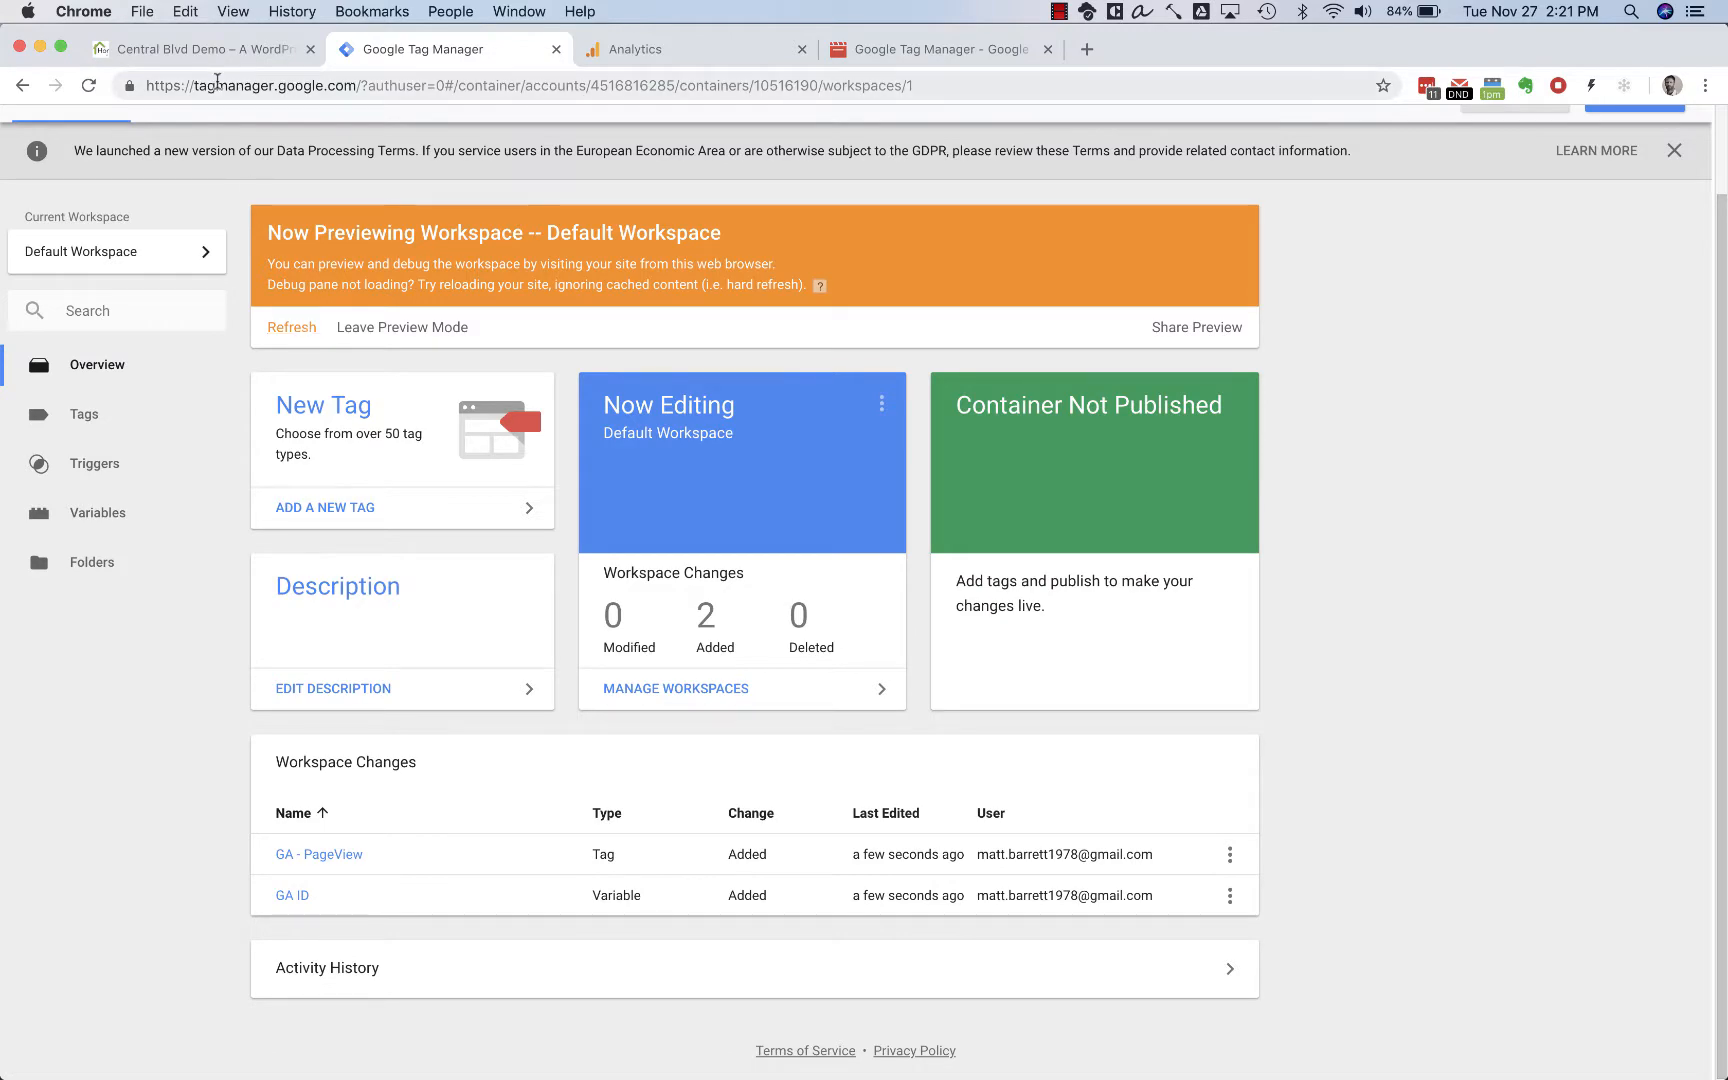
pyautogui.click(198, 54)
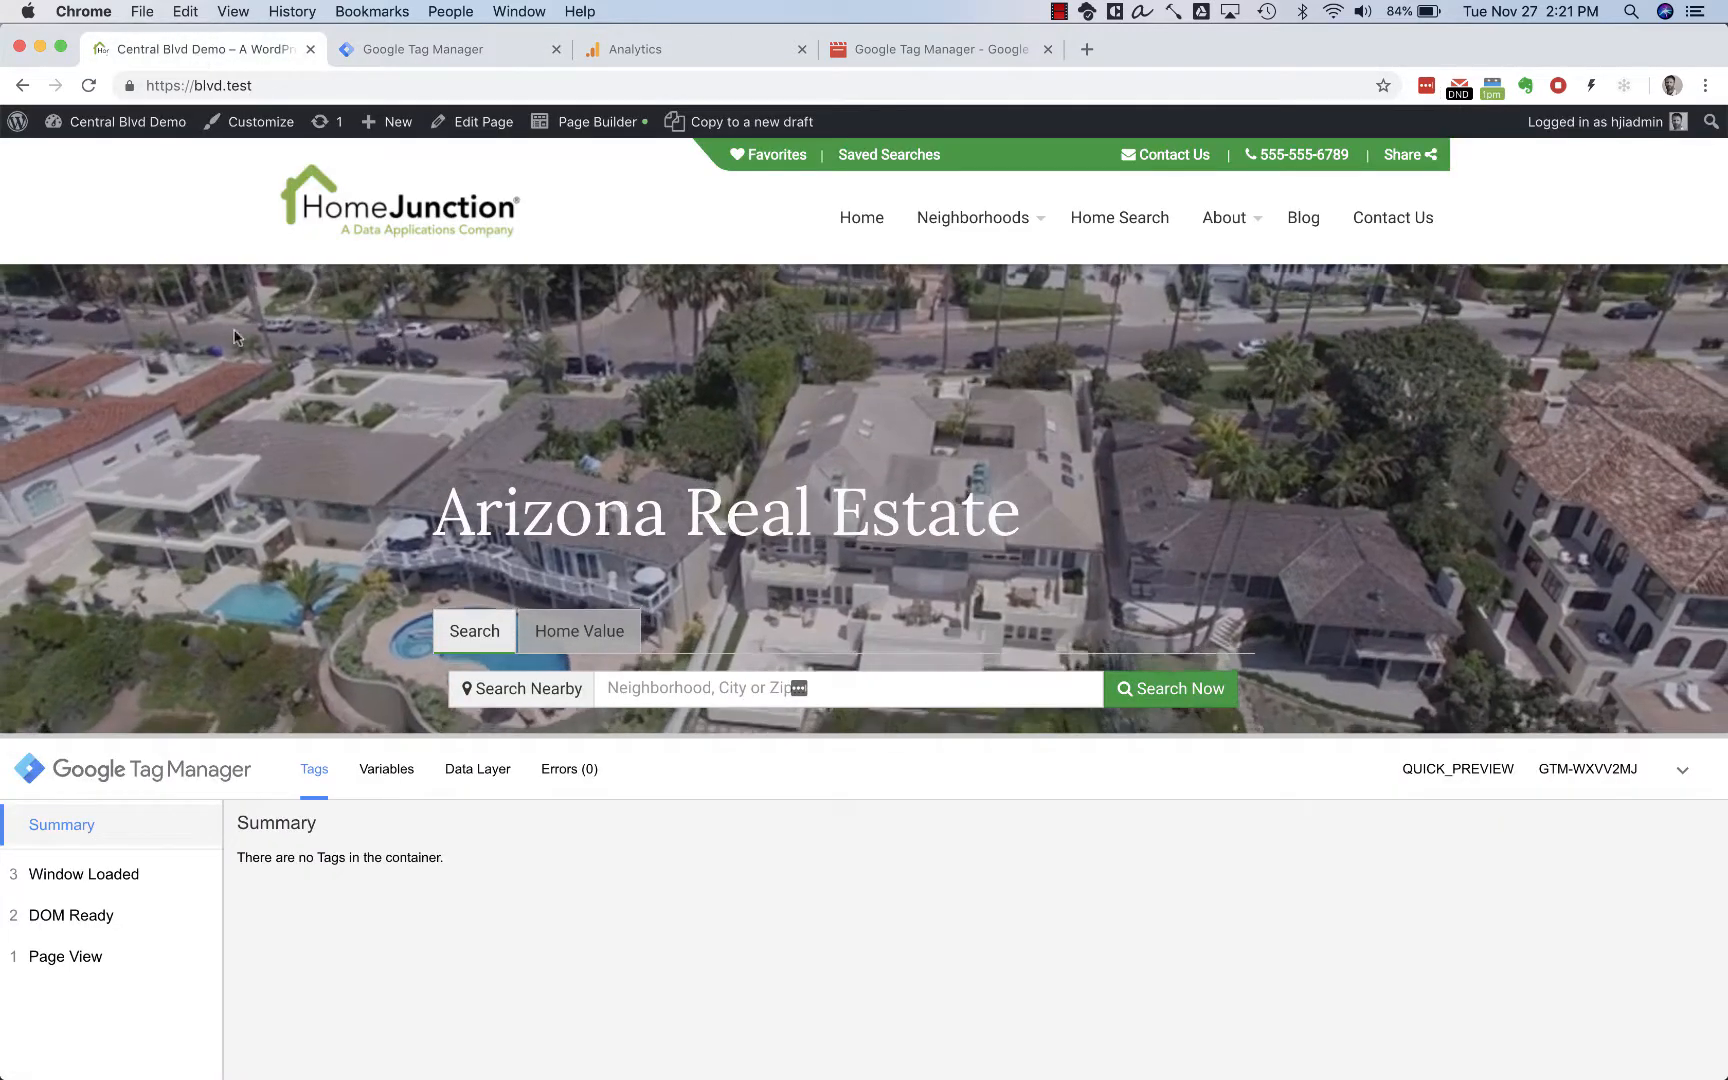
pyautogui.press('super+r')
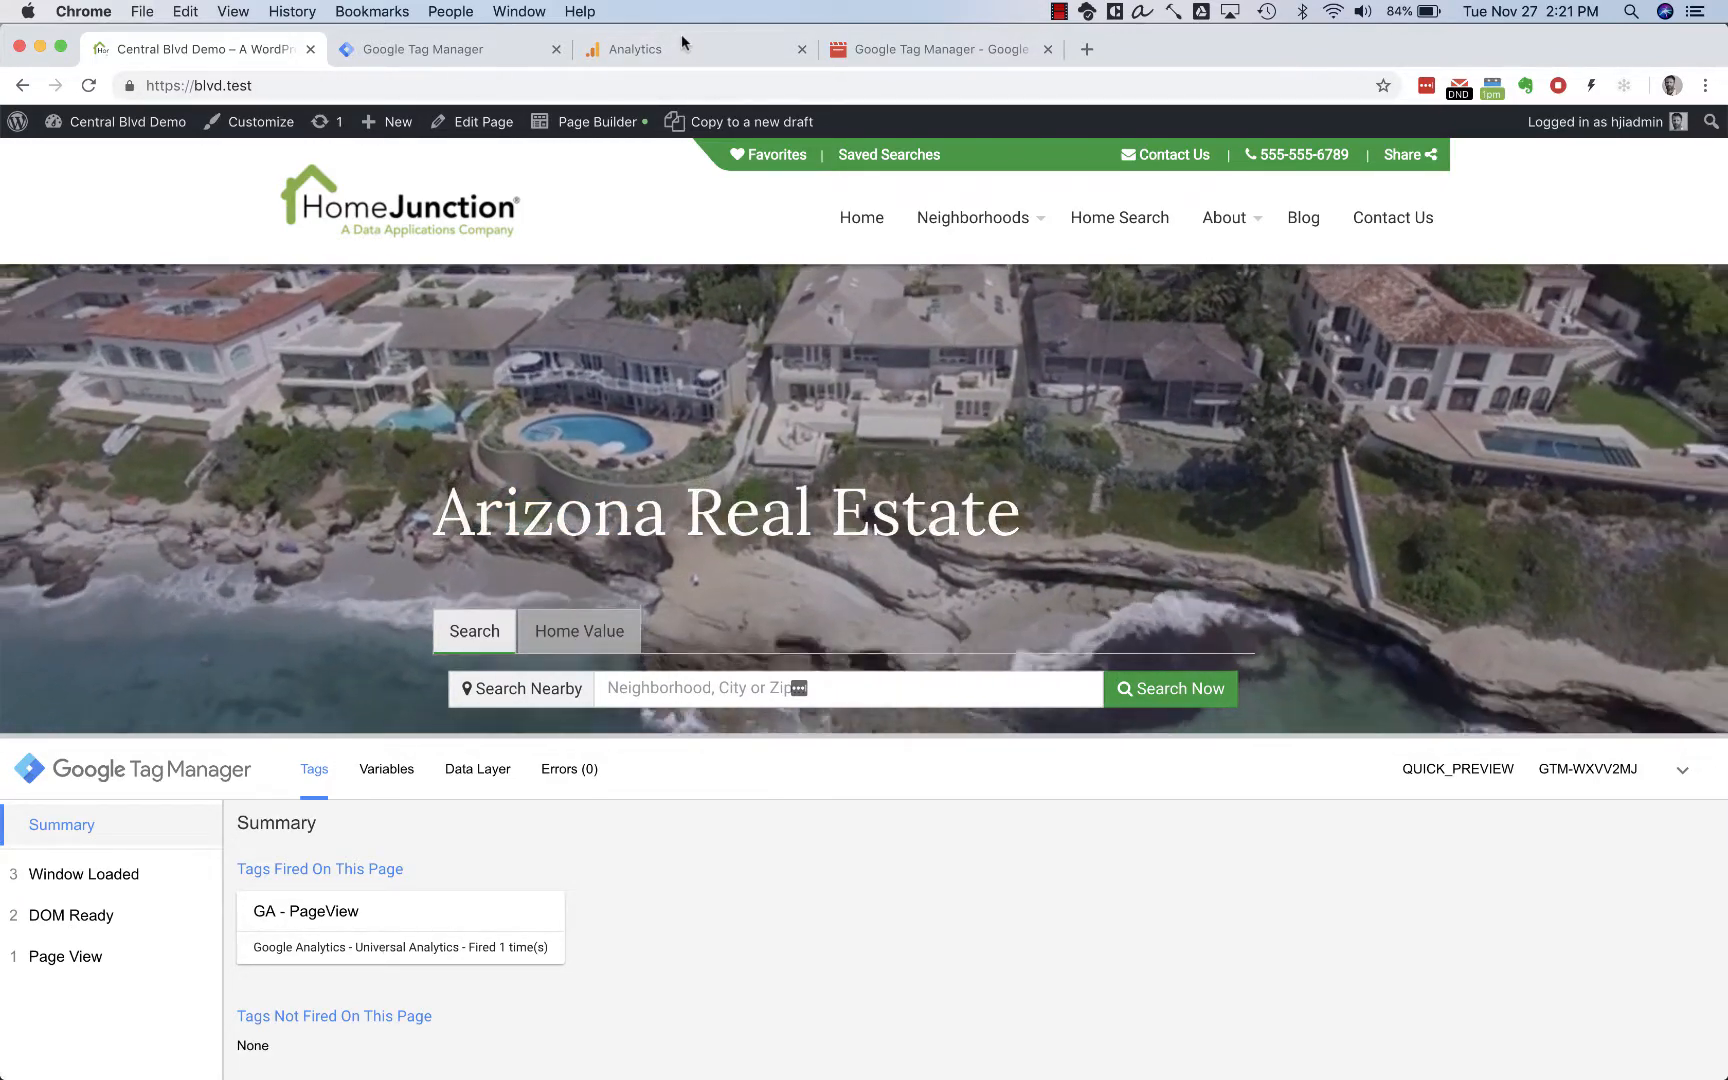
# - In Google Analytics, check the active users on the Home overview and expand the Real-Time reports
pyautogui.click(645, 49)
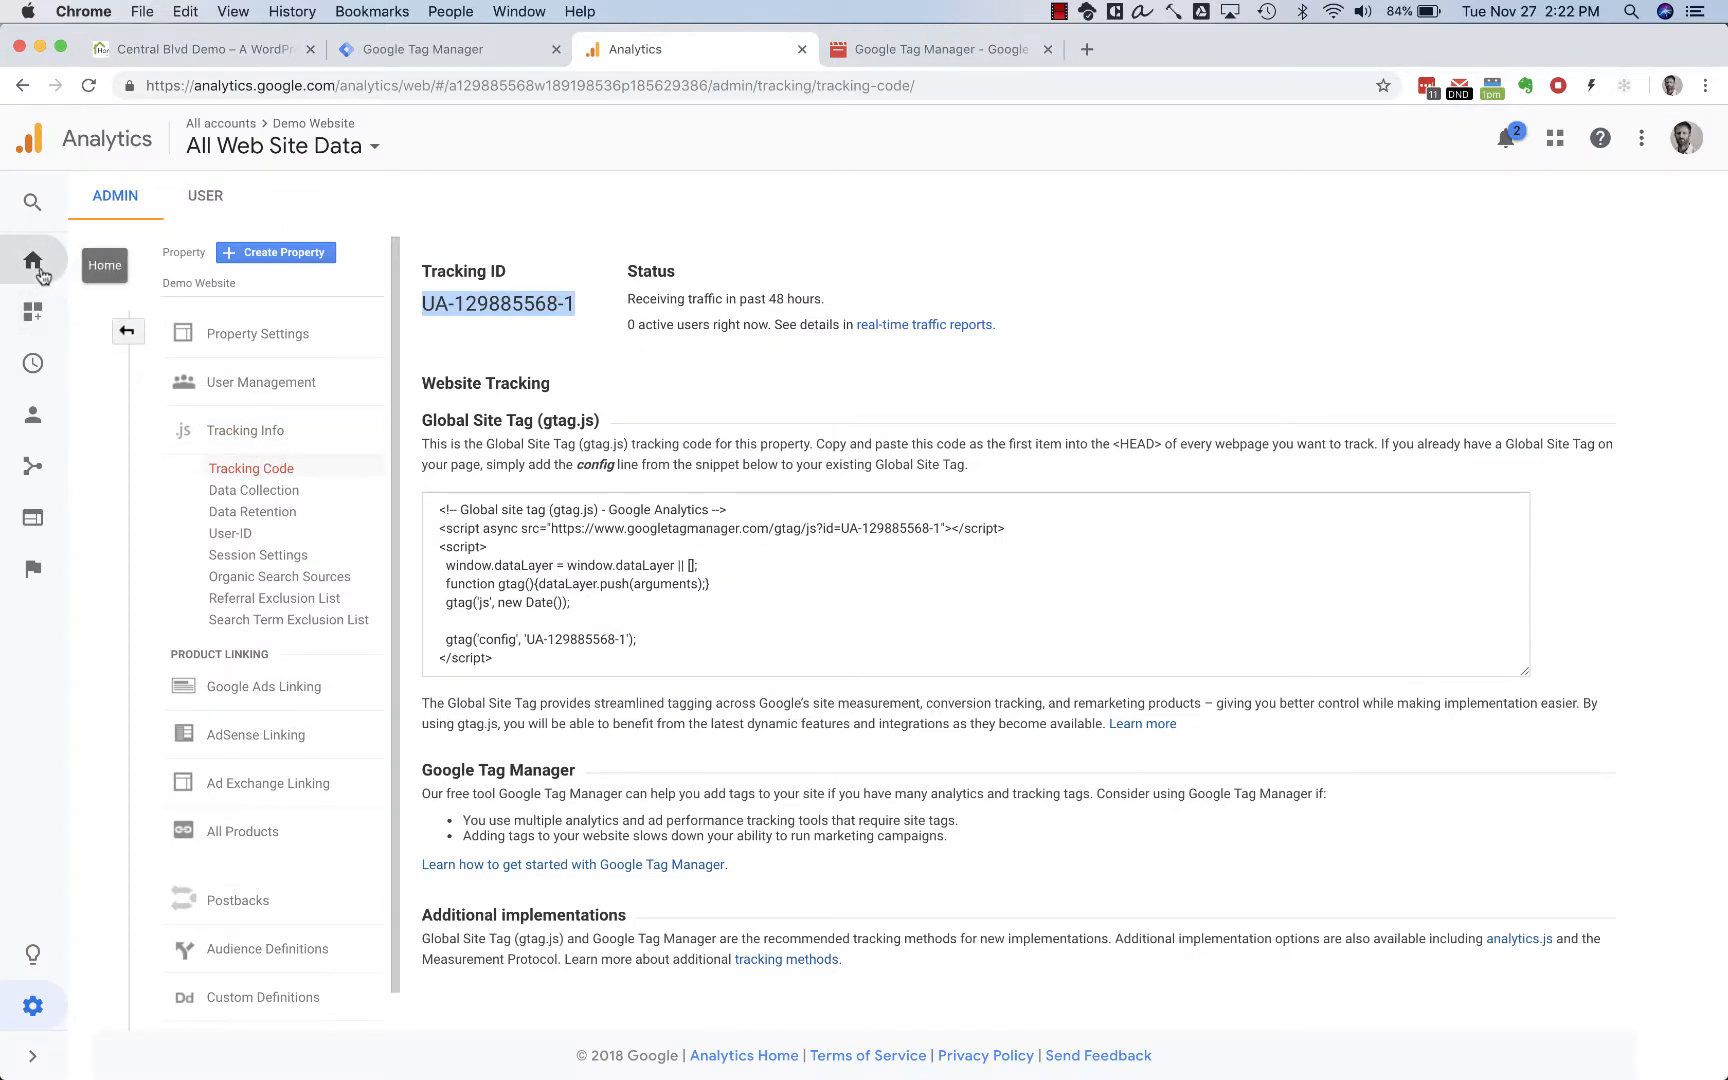
pyautogui.click(36, 268)
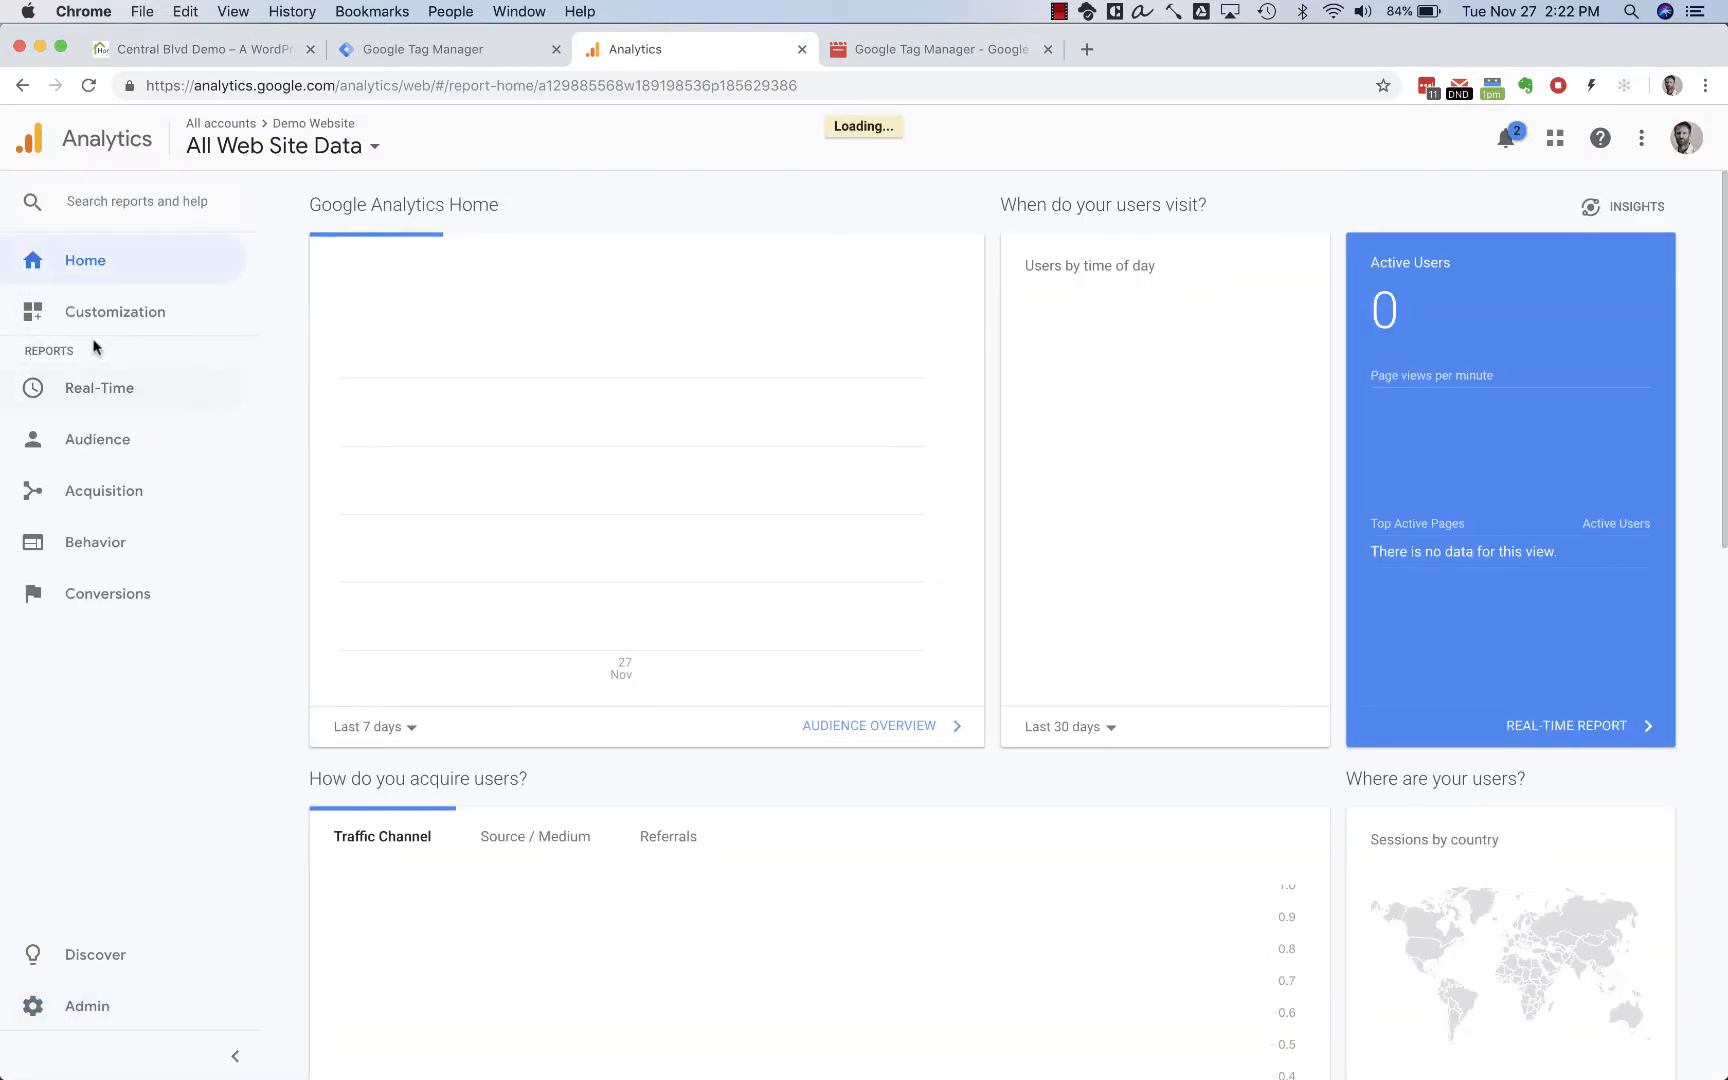
pyautogui.click(97, 388)
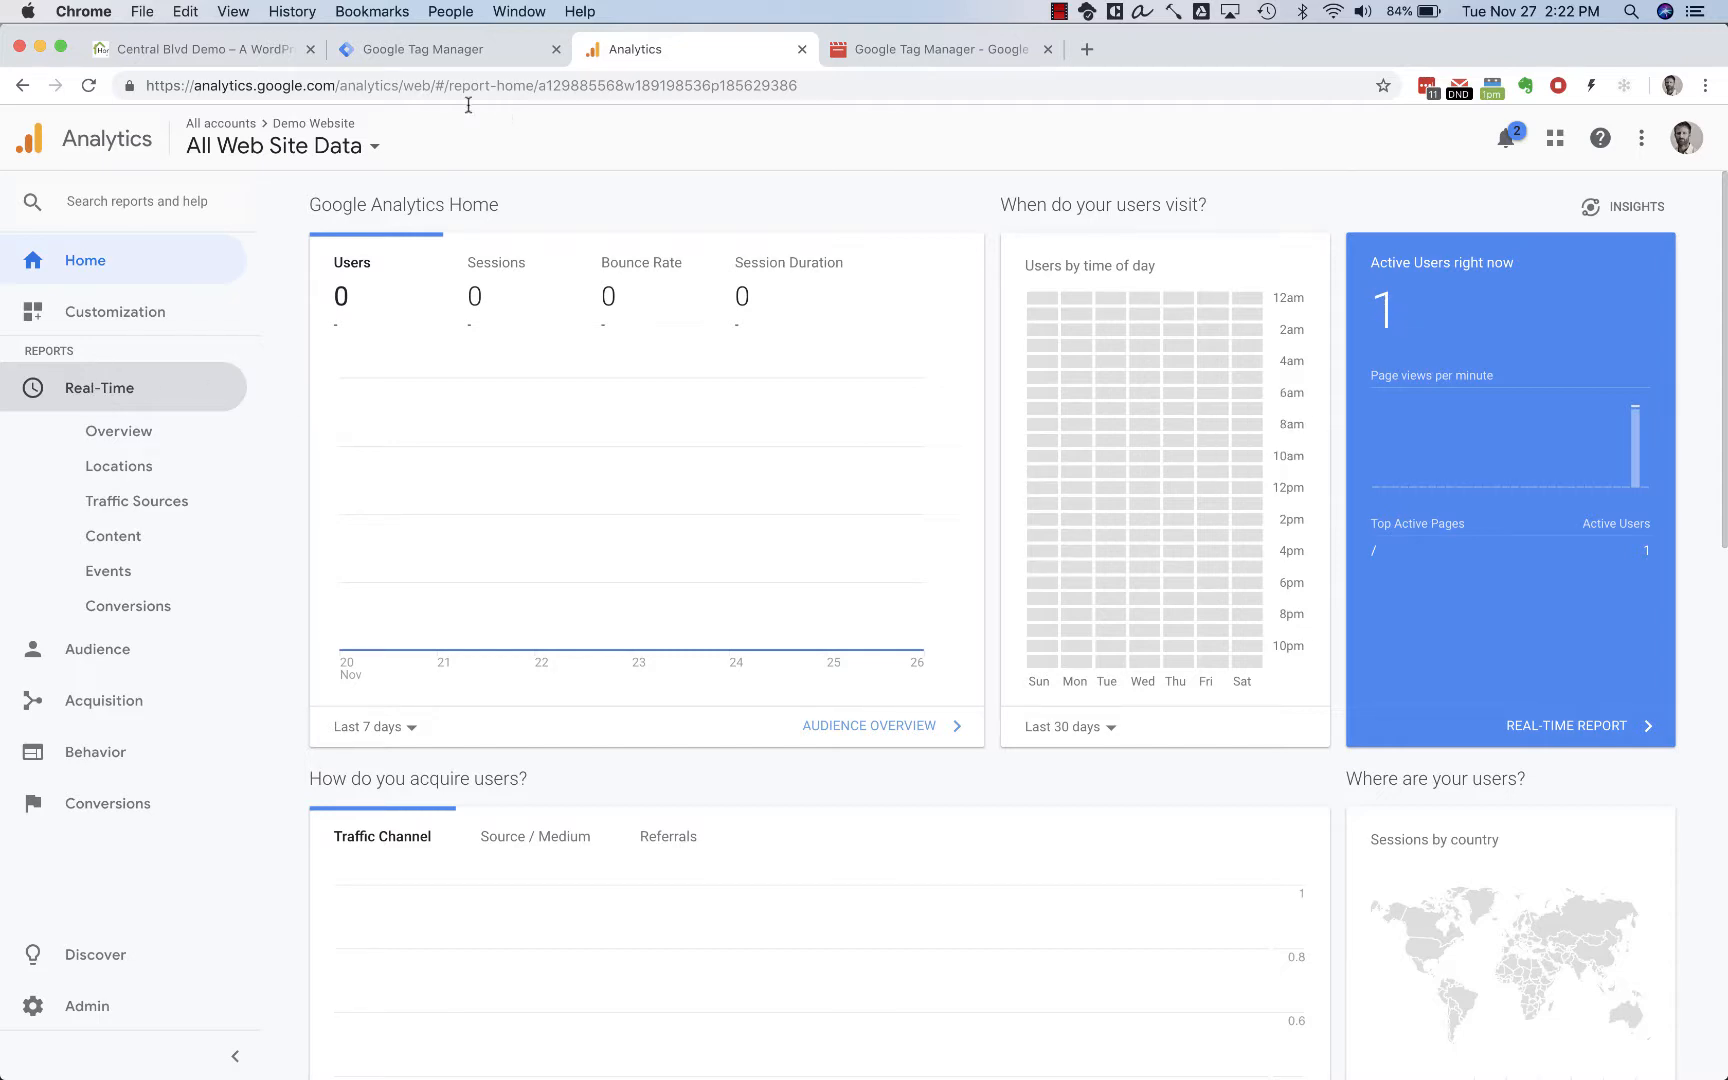
# - Back in Tag Manager, add a new tag named "GA - Conversion Event"
pyautogui.click(259, 59)
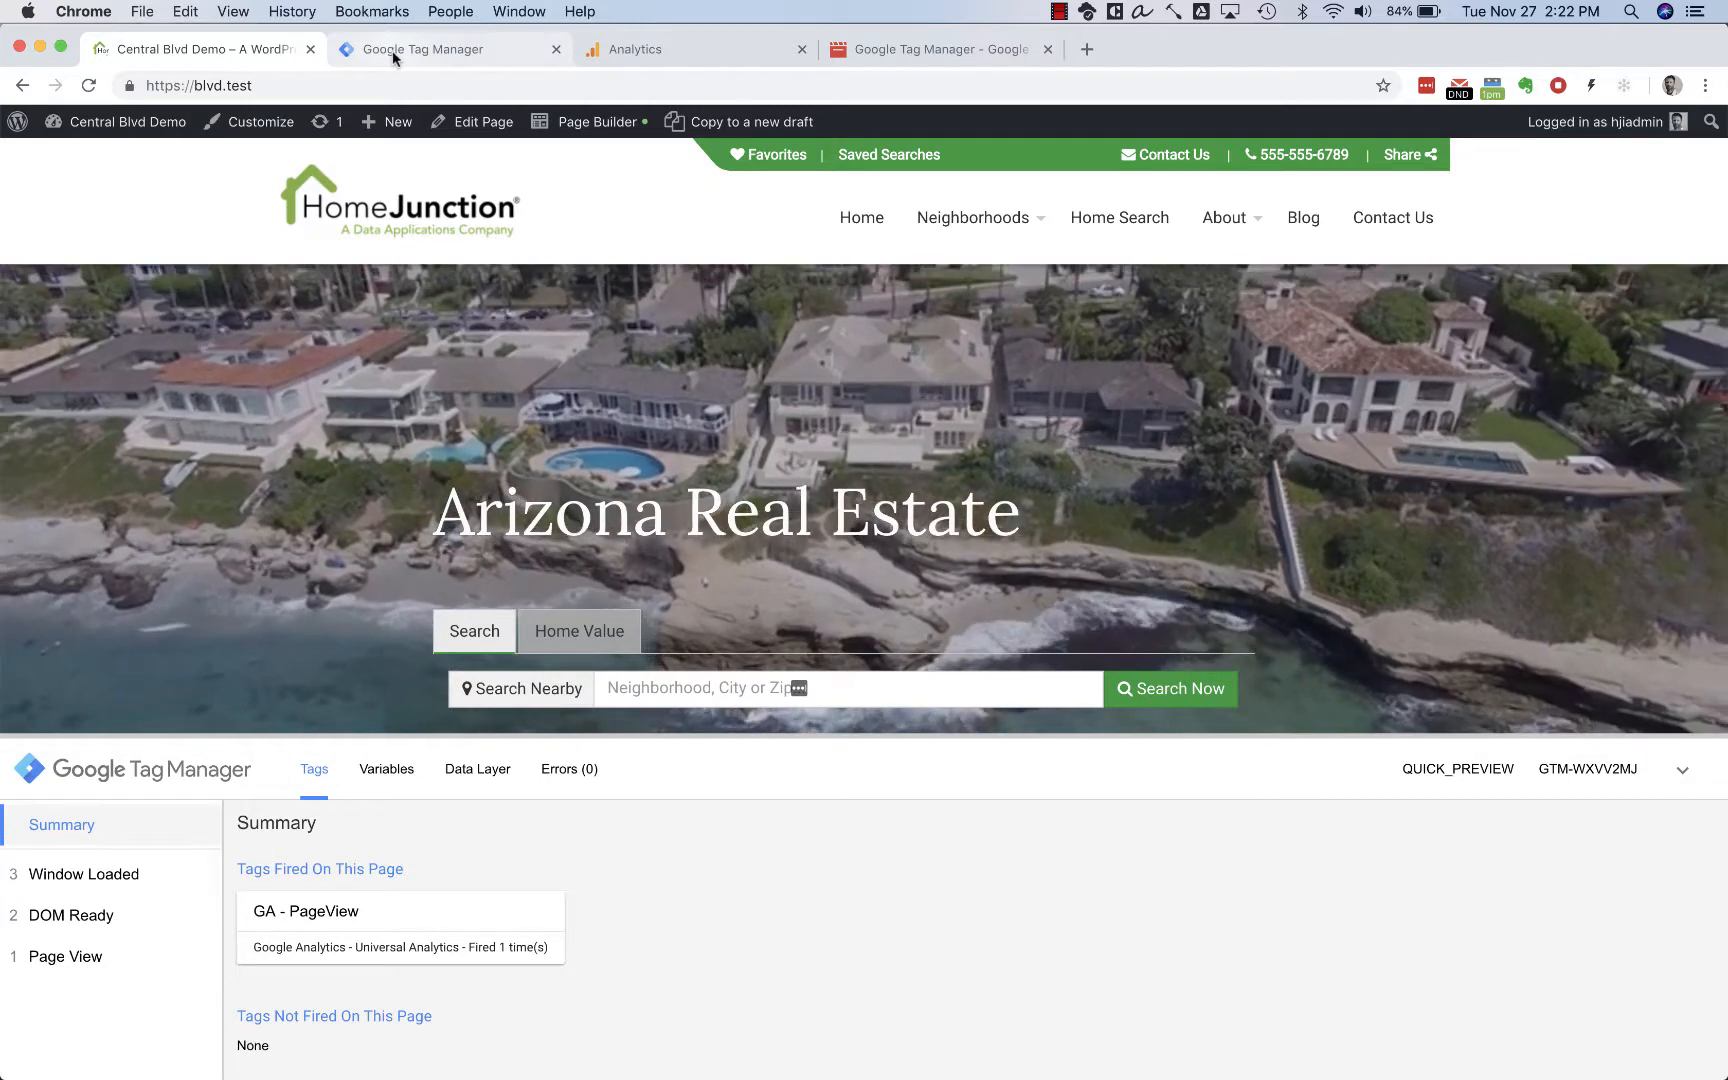
pyautogui.click(392, 50)
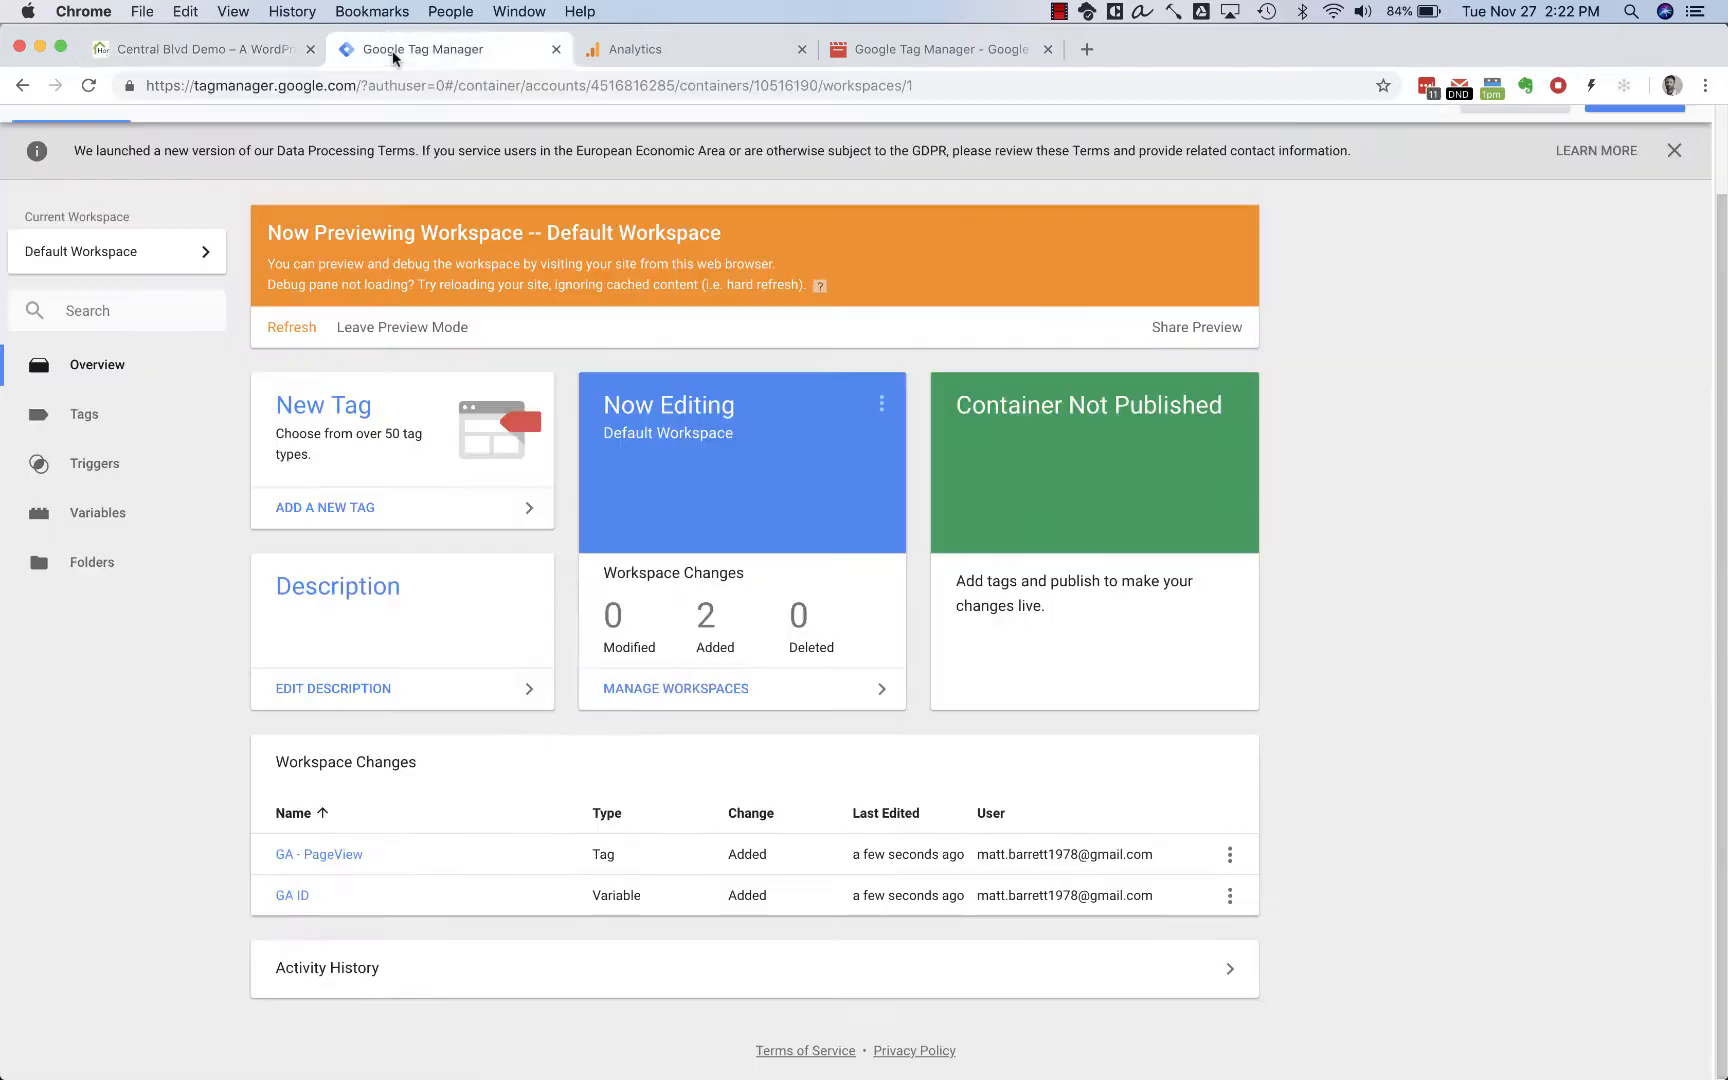
pyautogui.click(335, 510)
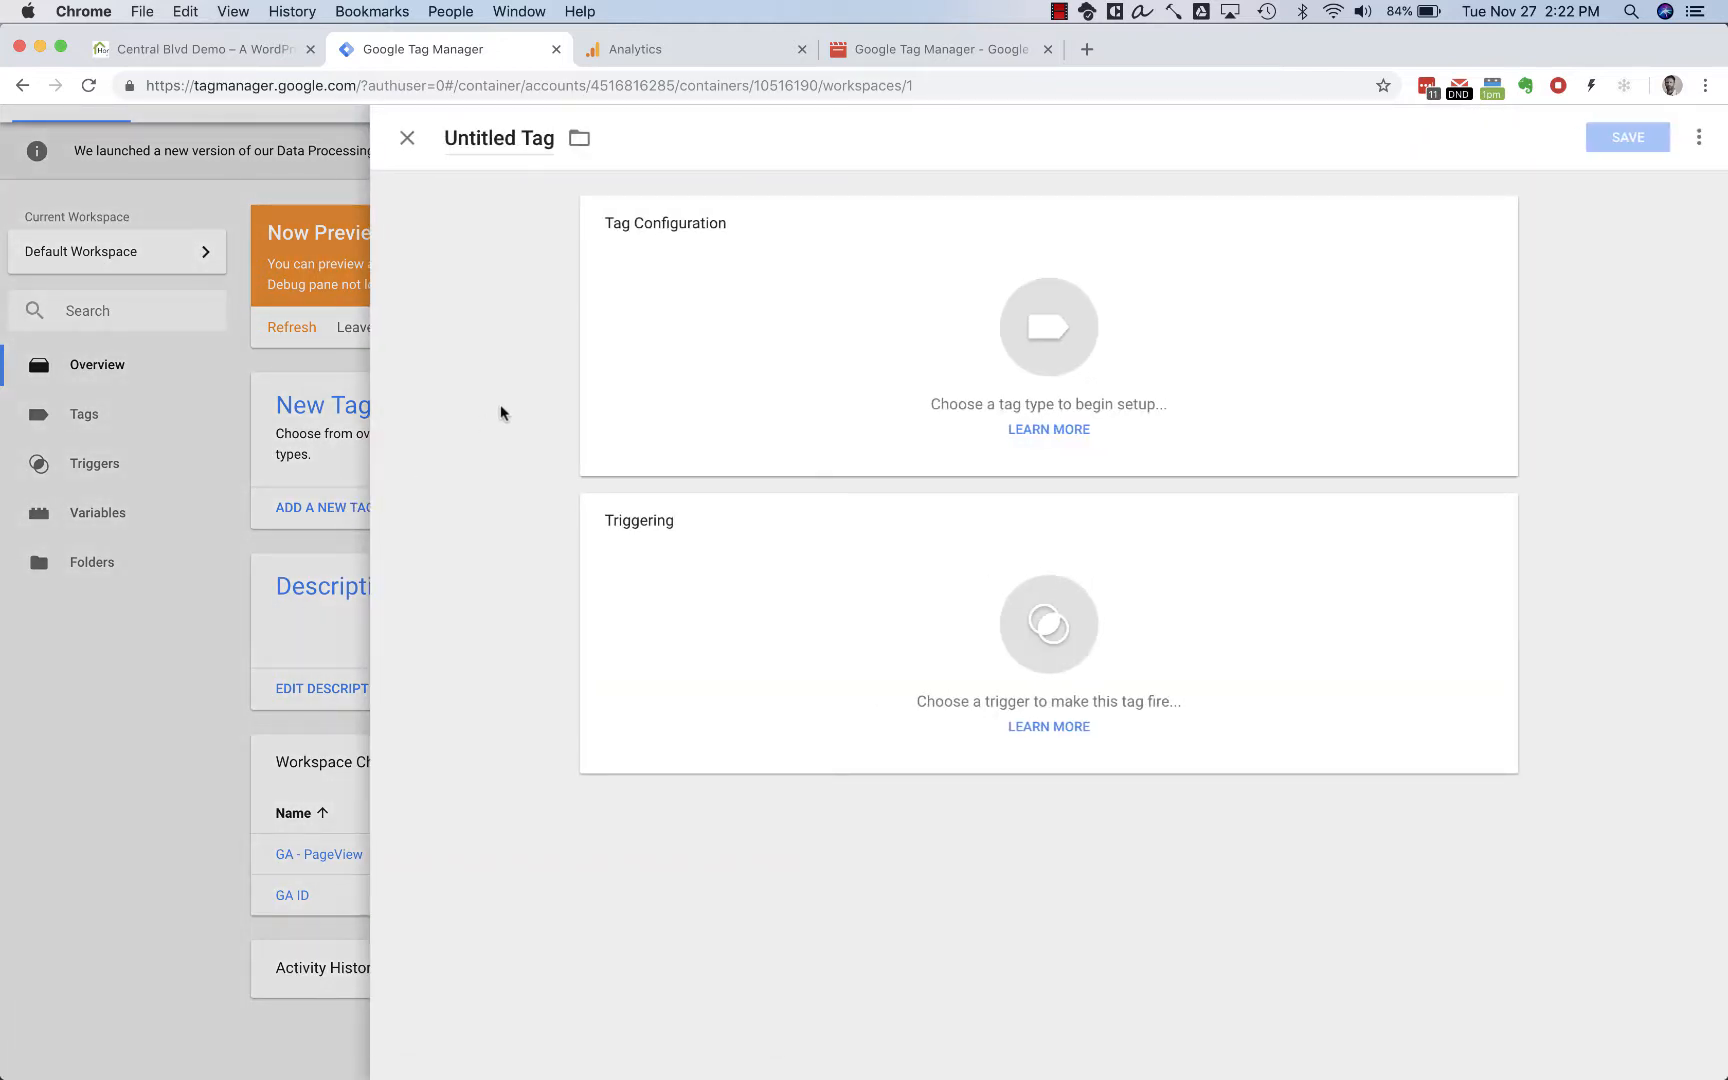
pyautogui.click(464, 142)
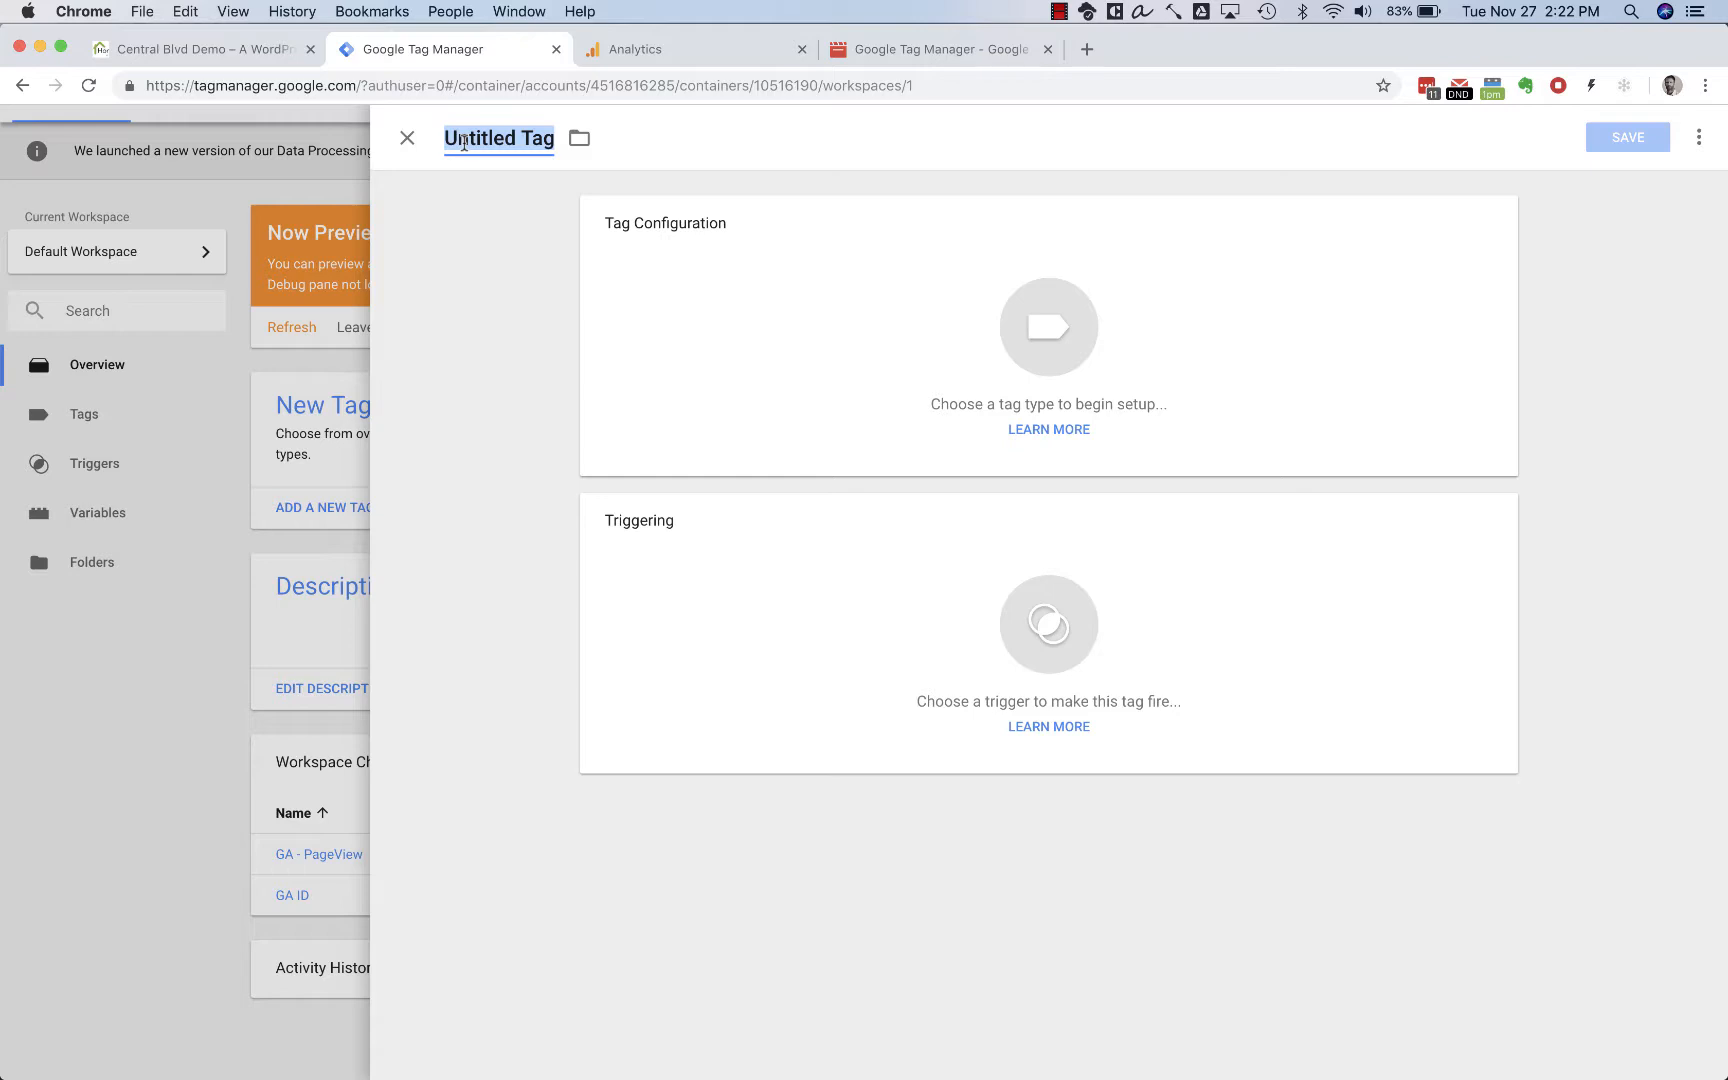
pyautogui.write('GA - ')
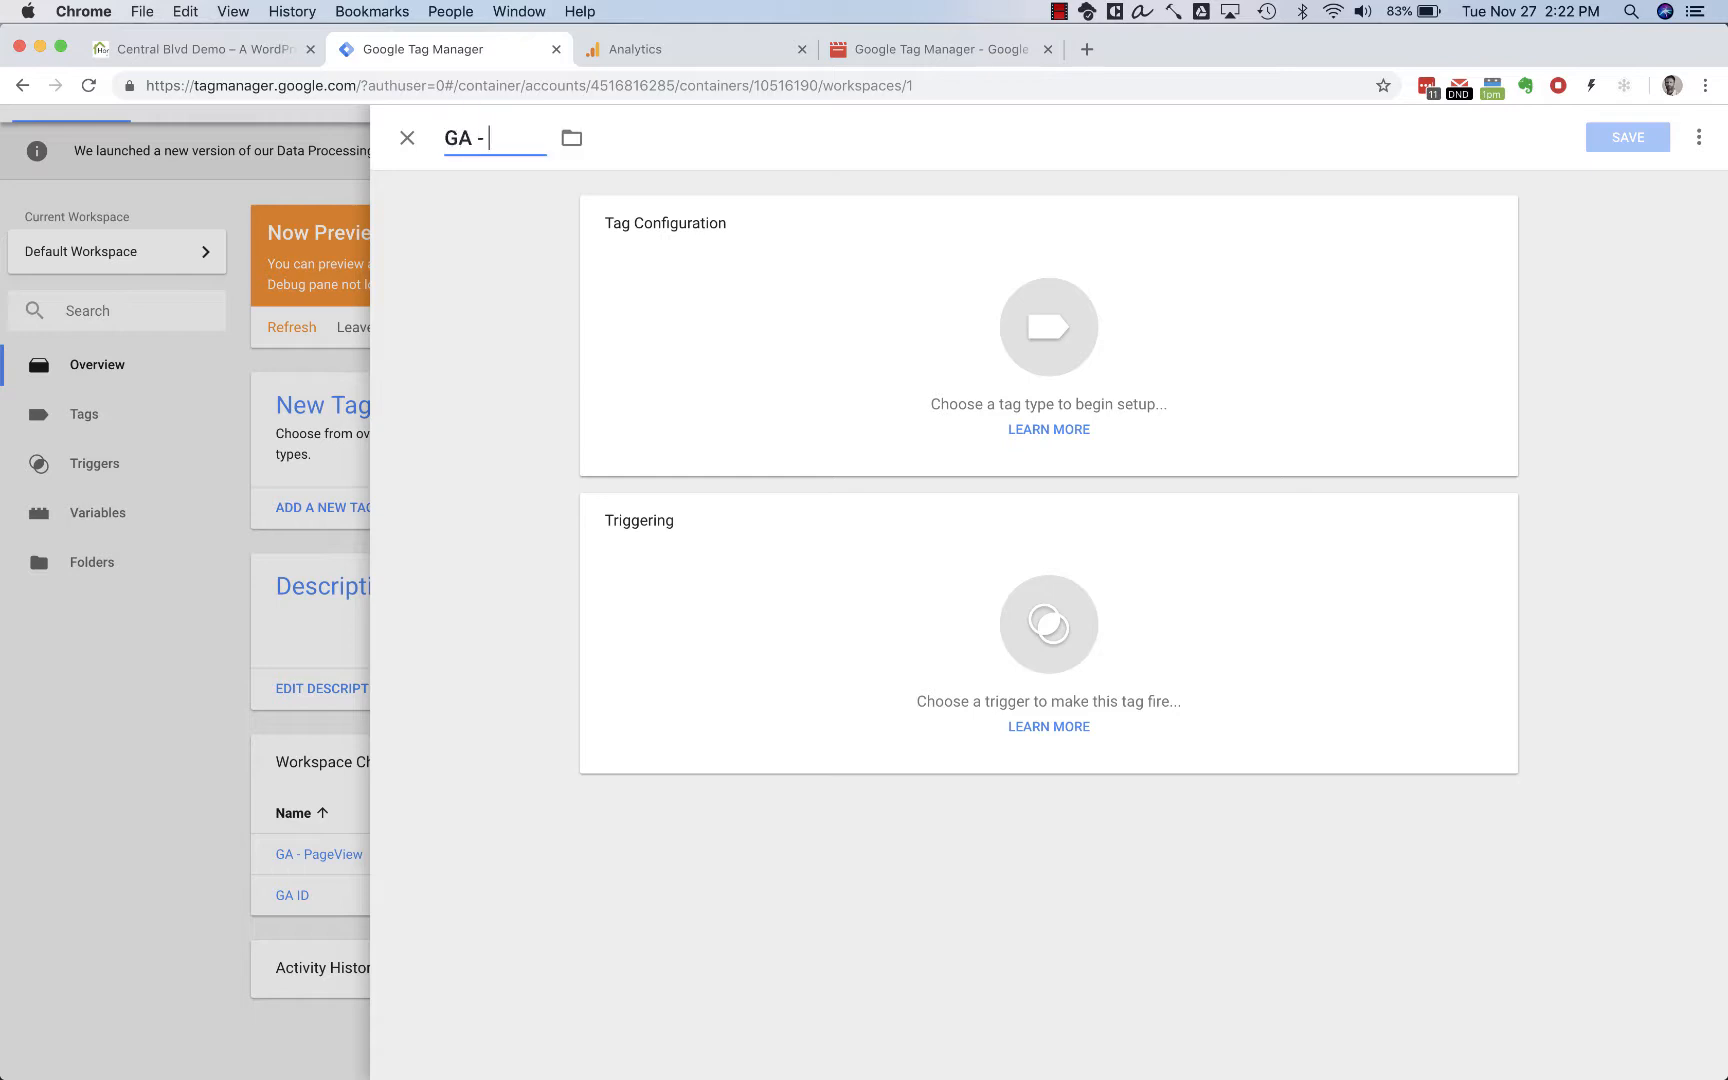
pyautogui.write('Conversion Eve')
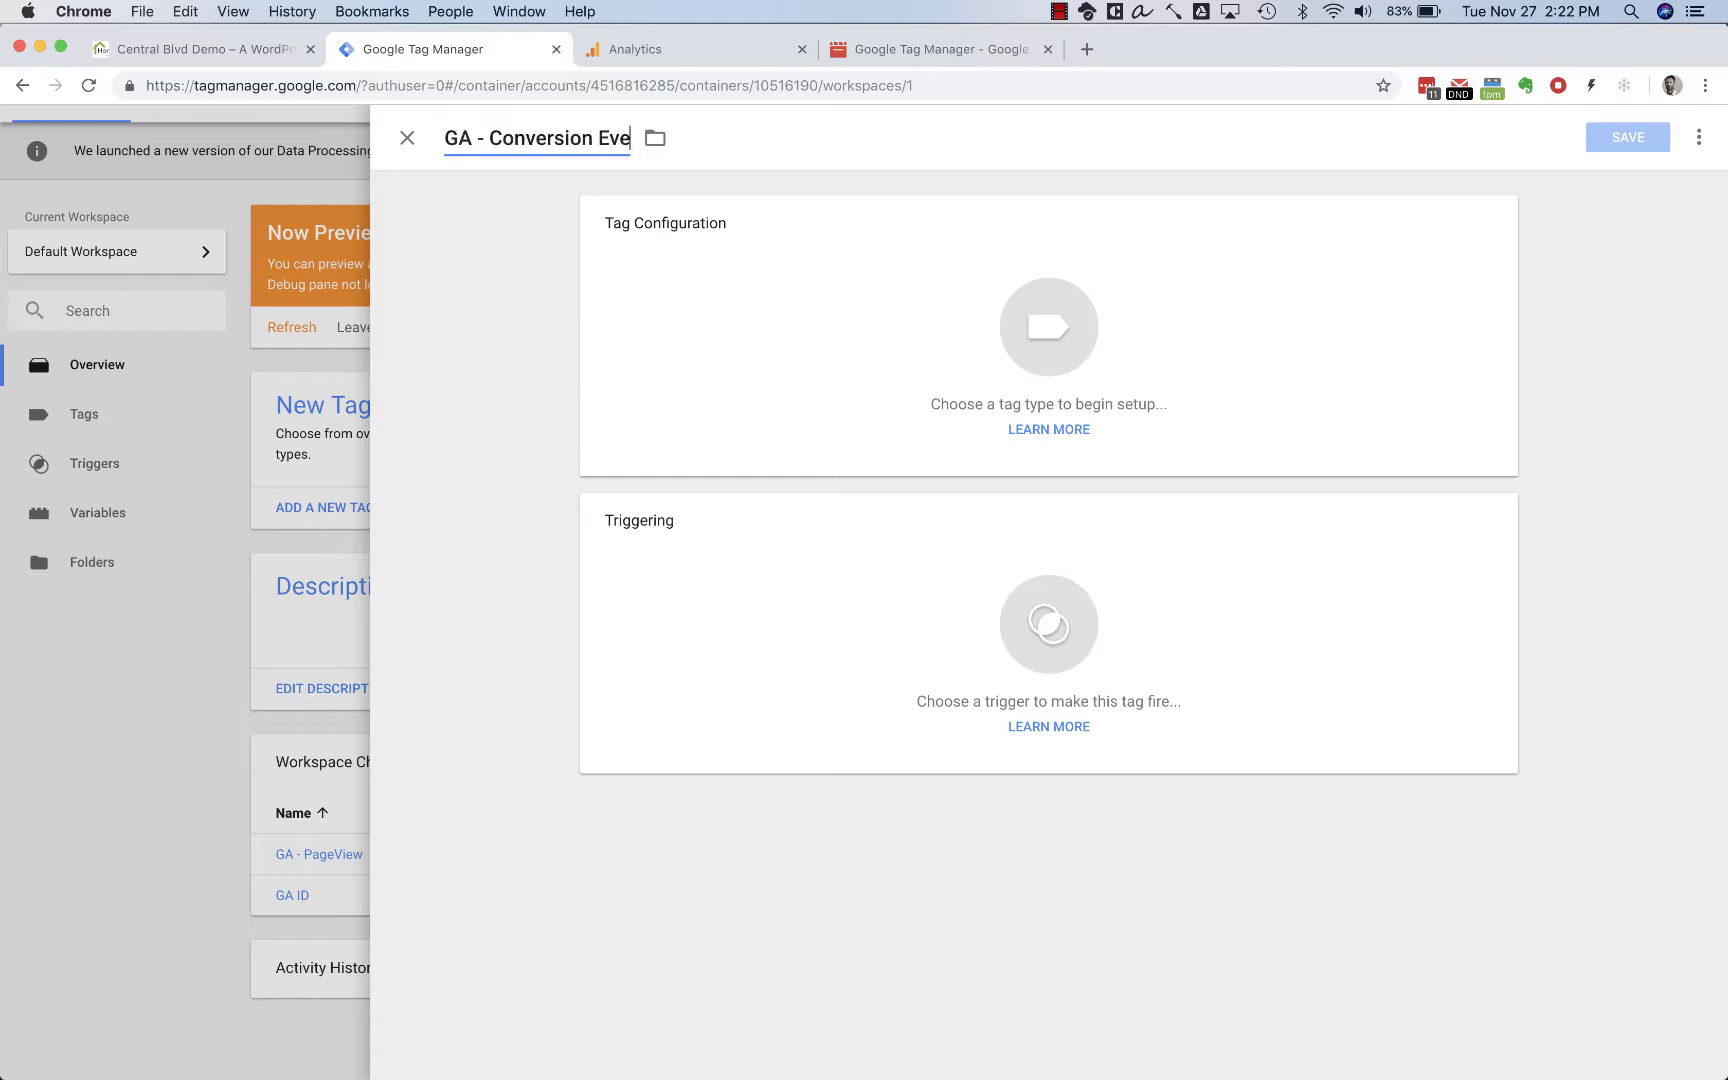
pyautogui.write('nt')
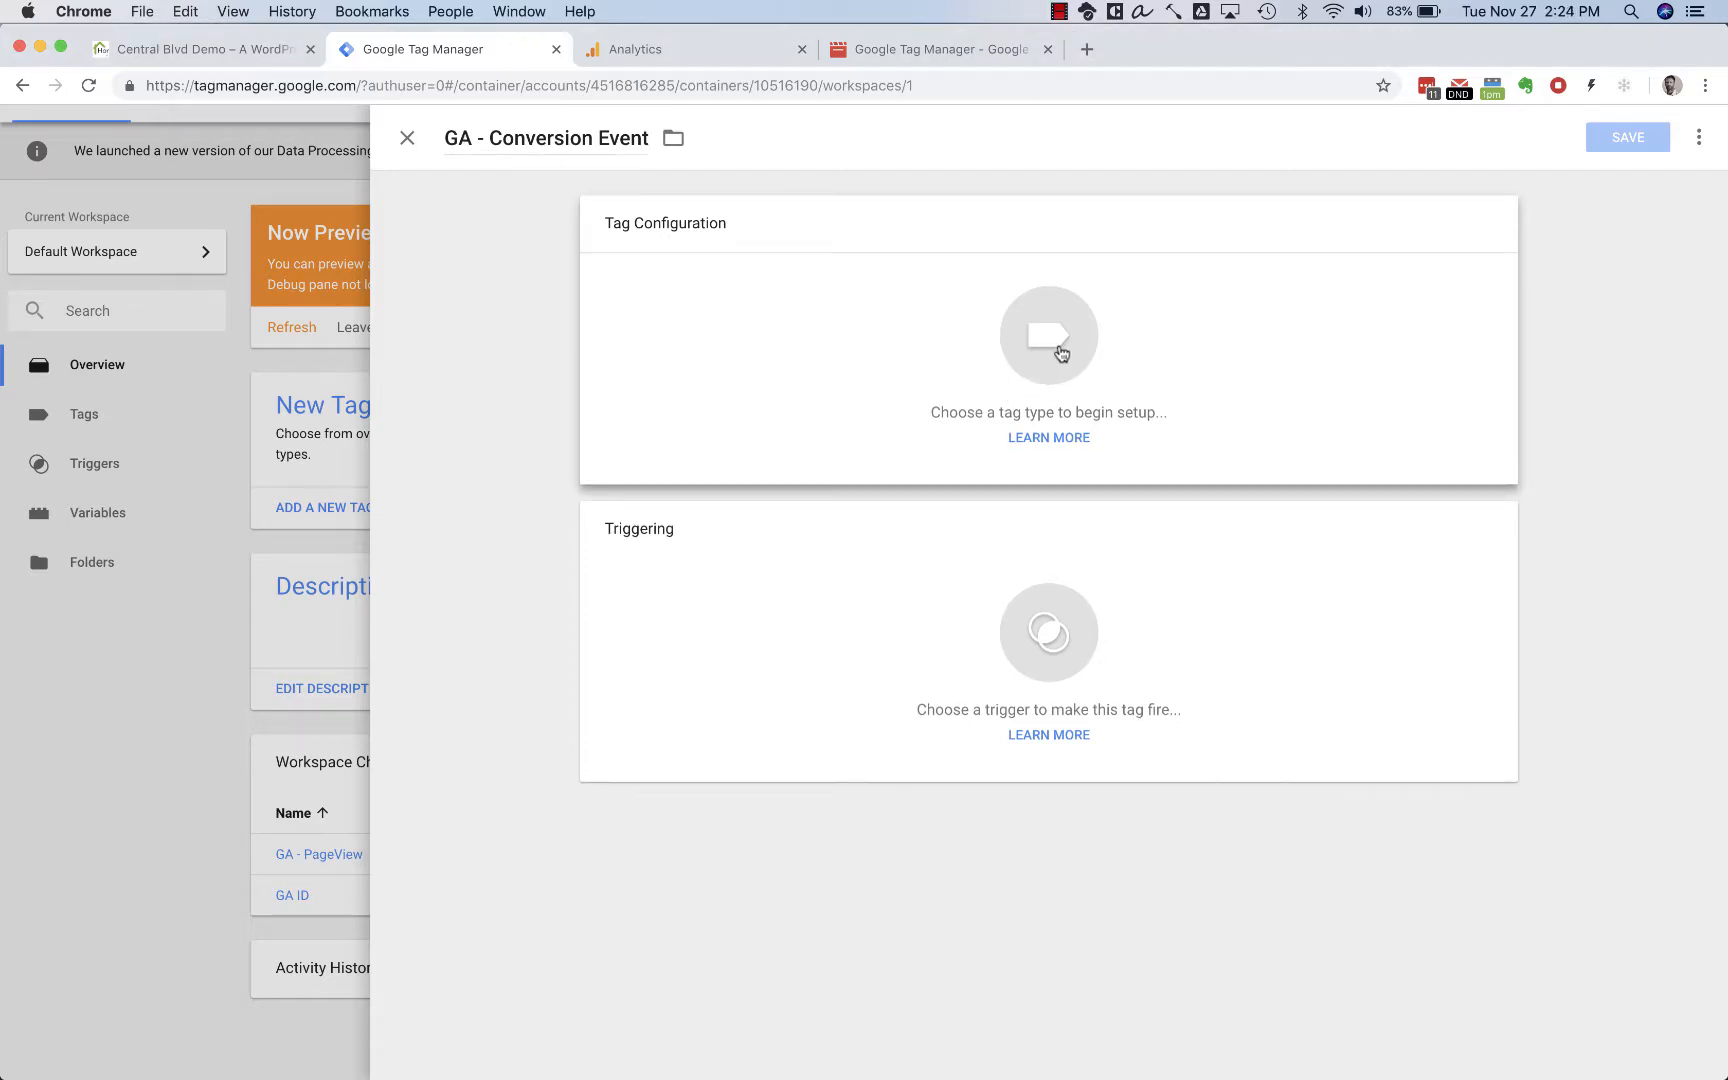
# - Set the conversion tag's type to Google Analytics - Universal Analytics and its track type to Event
pyautogui.click(1060, 352)
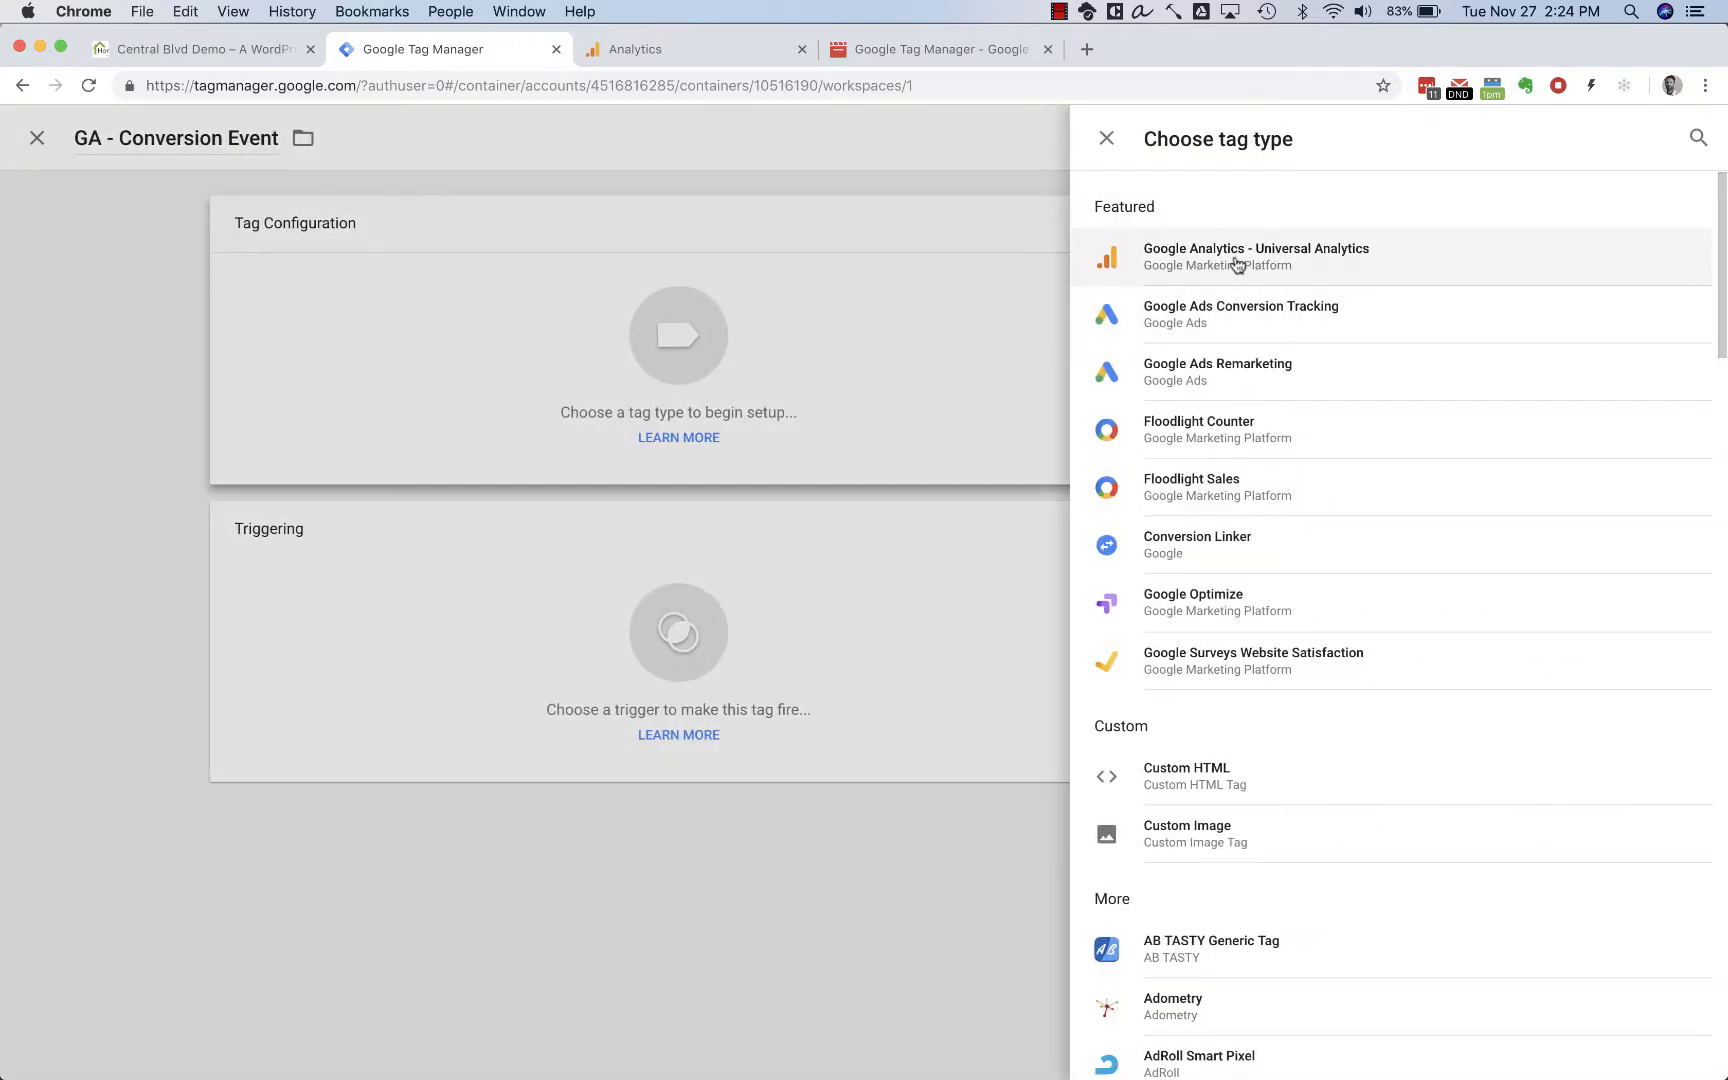
pyautogui.click(1234, 262)
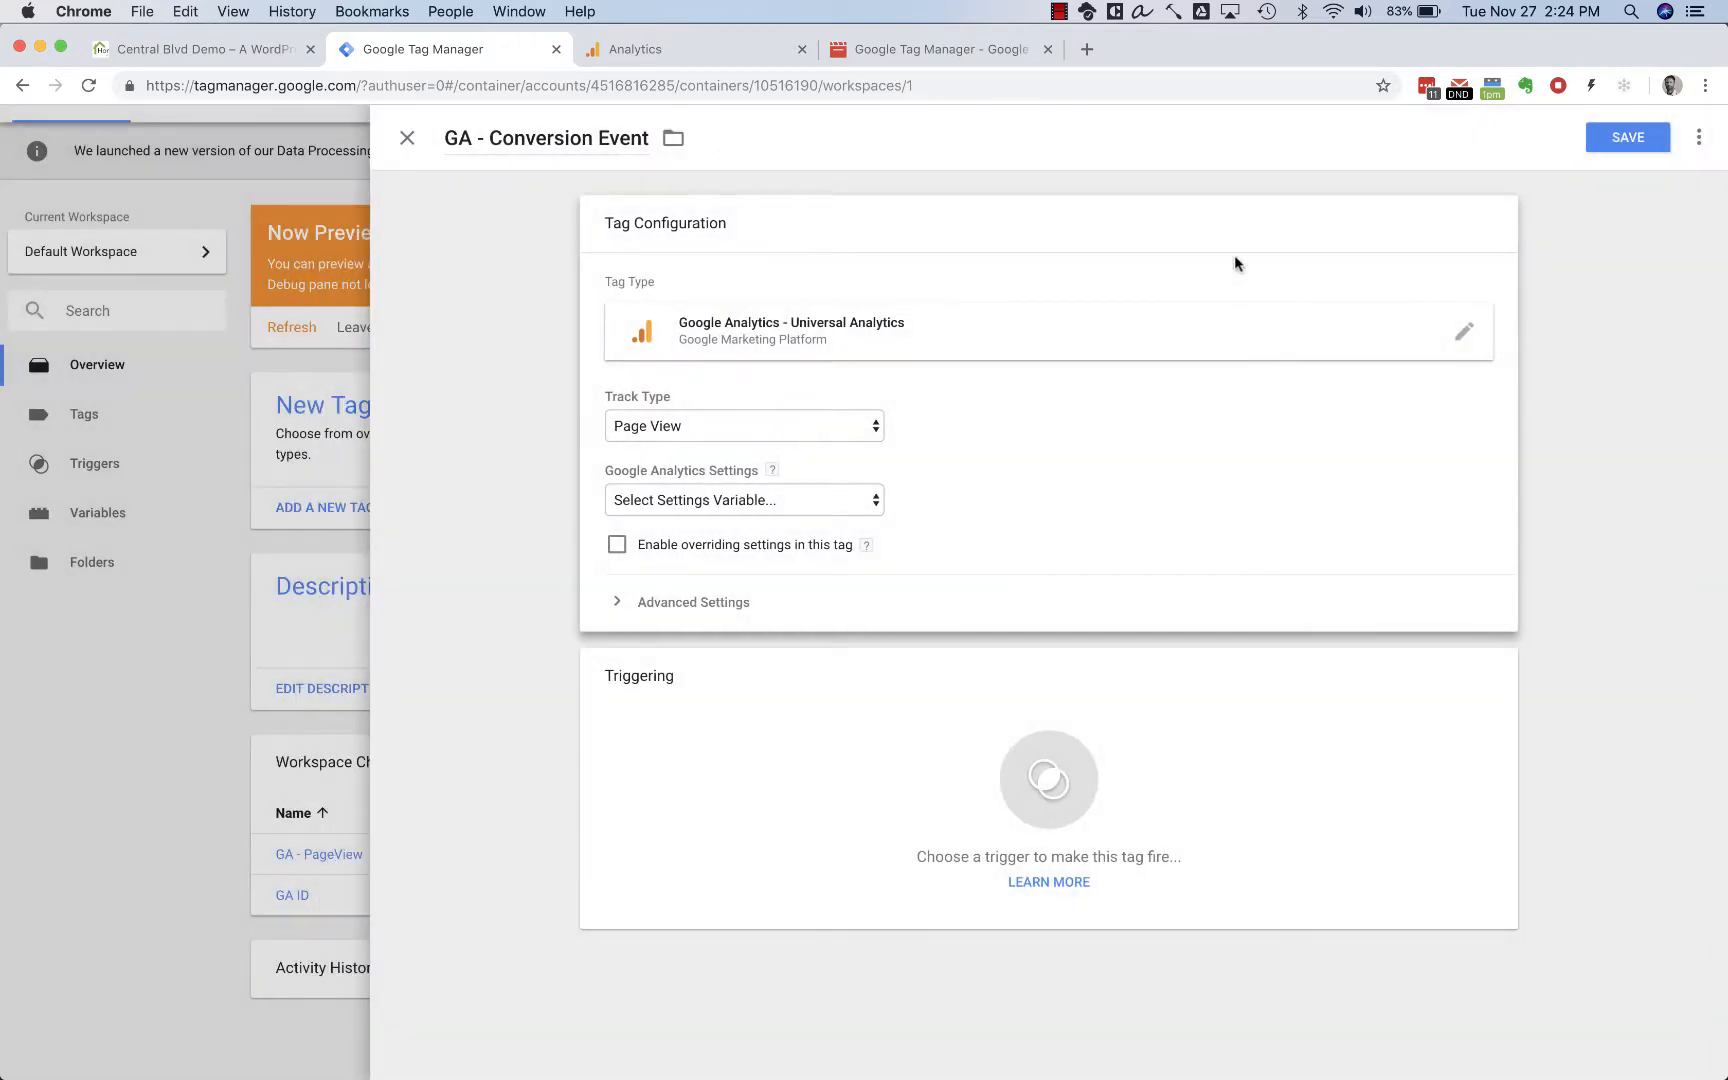
pyautogui.click(791, 435)
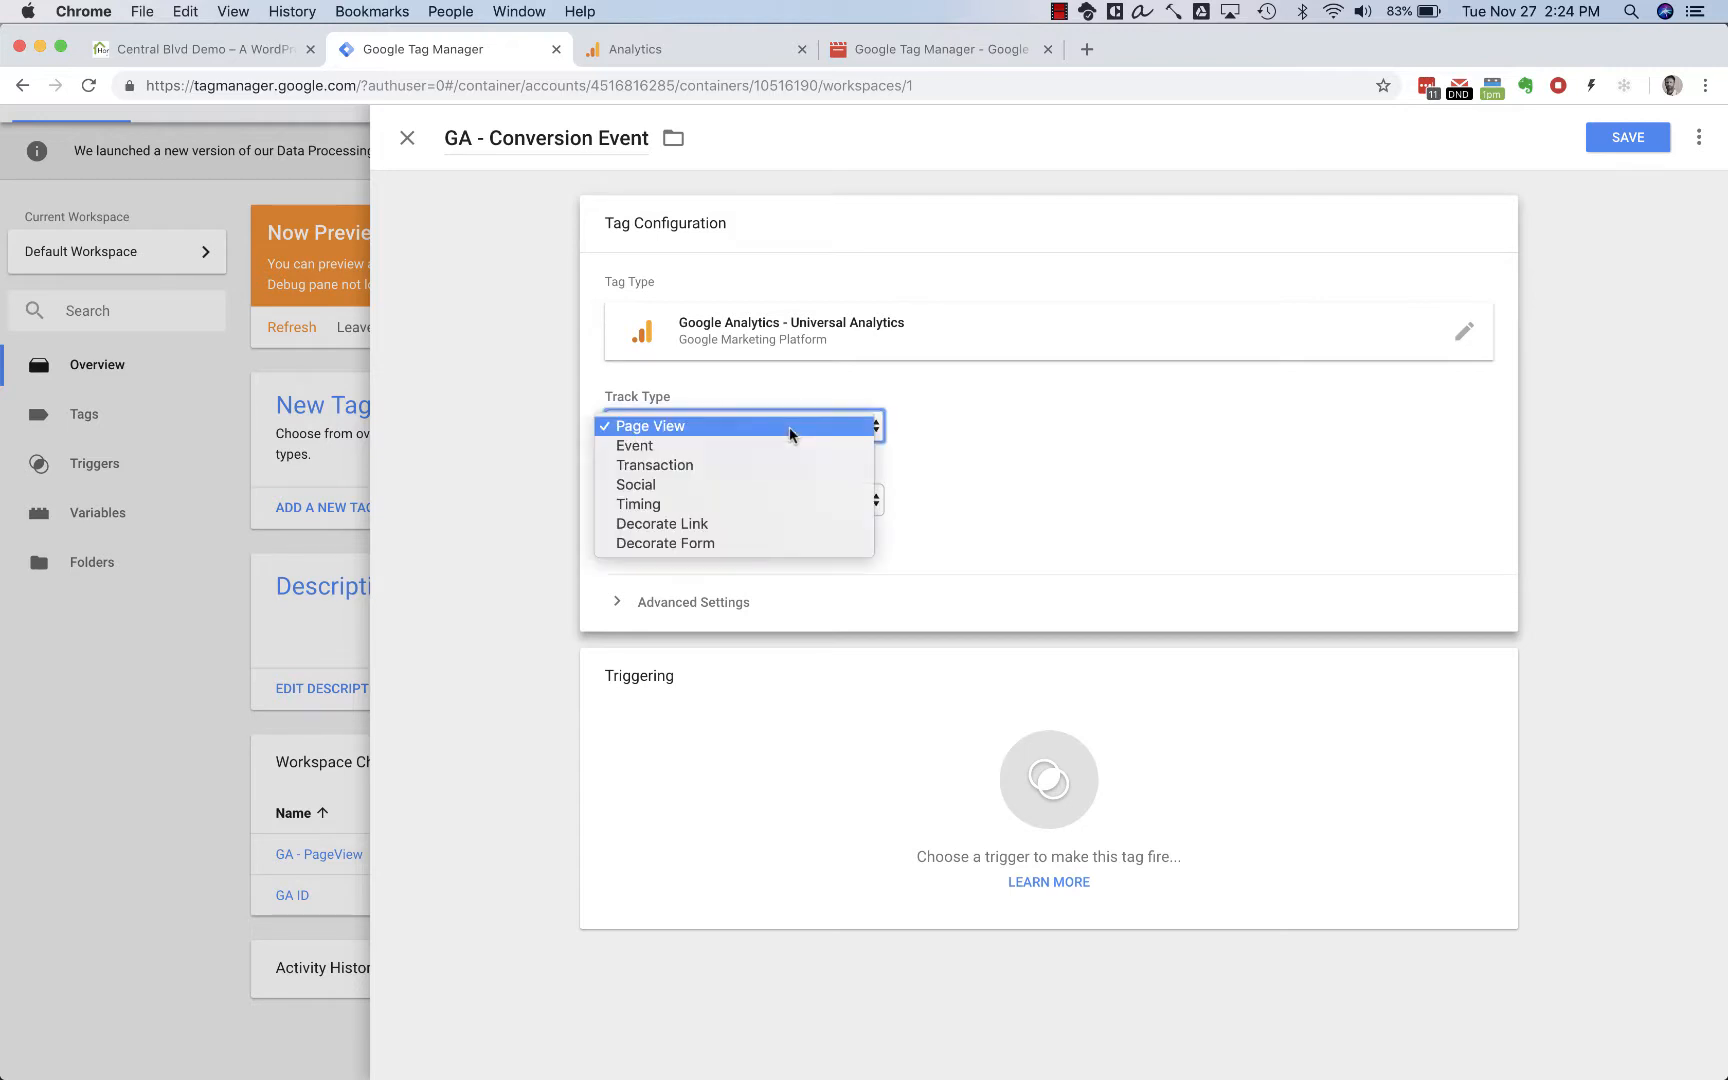
pyautogui.click(706, 451)
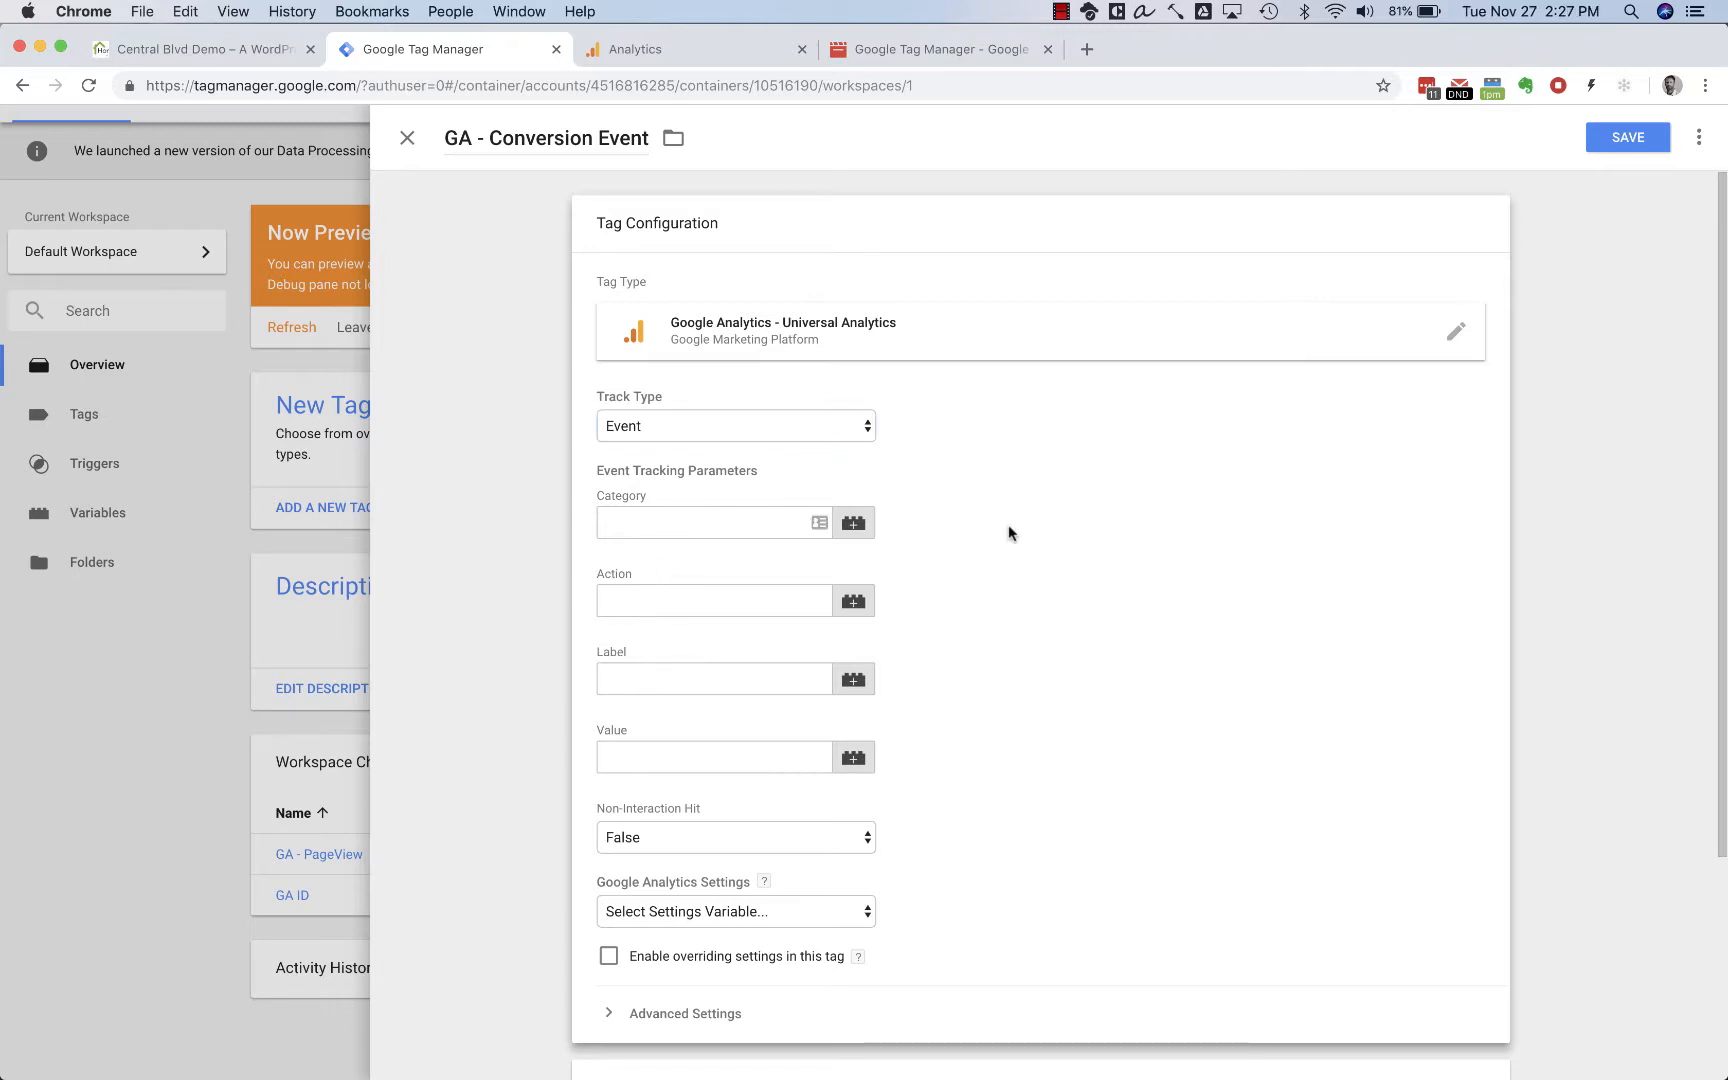
# - For the event's Category parameter, create a Data Layer Variable named "Category" with the data layer name event_category and save it
pyautogui.click(853, 523)
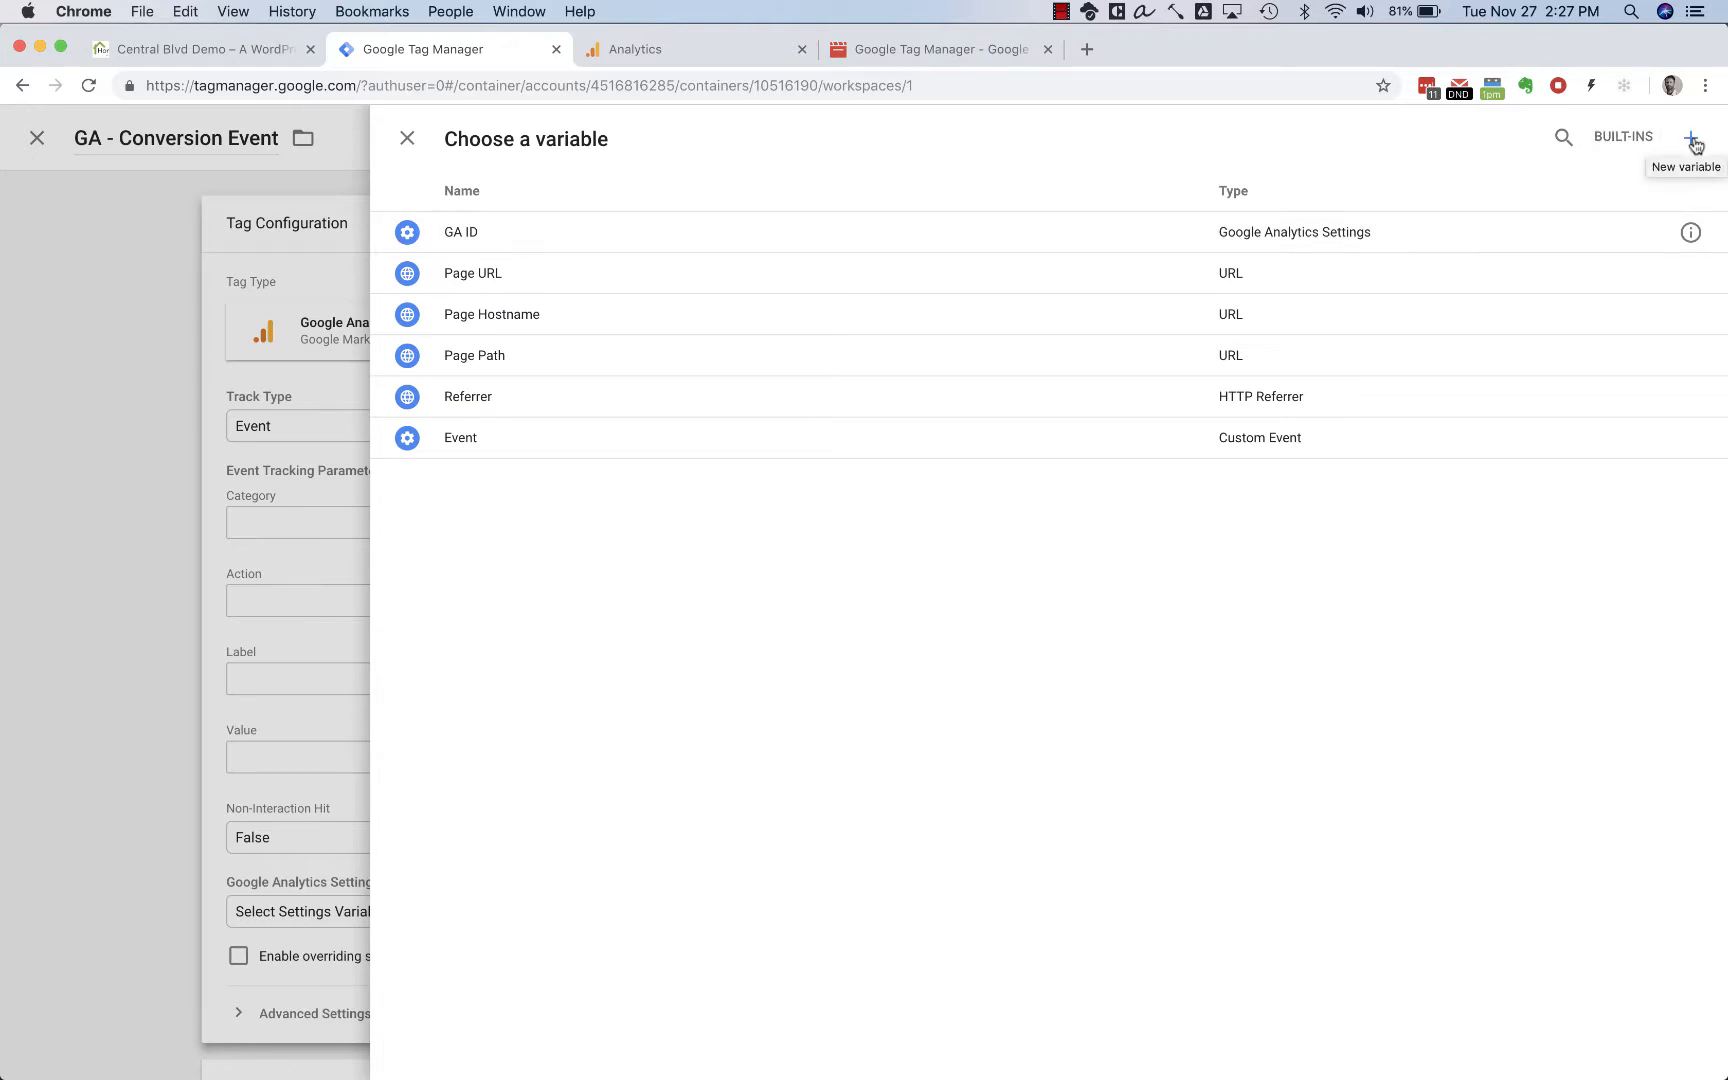
pyautogui.click(1693, 140)
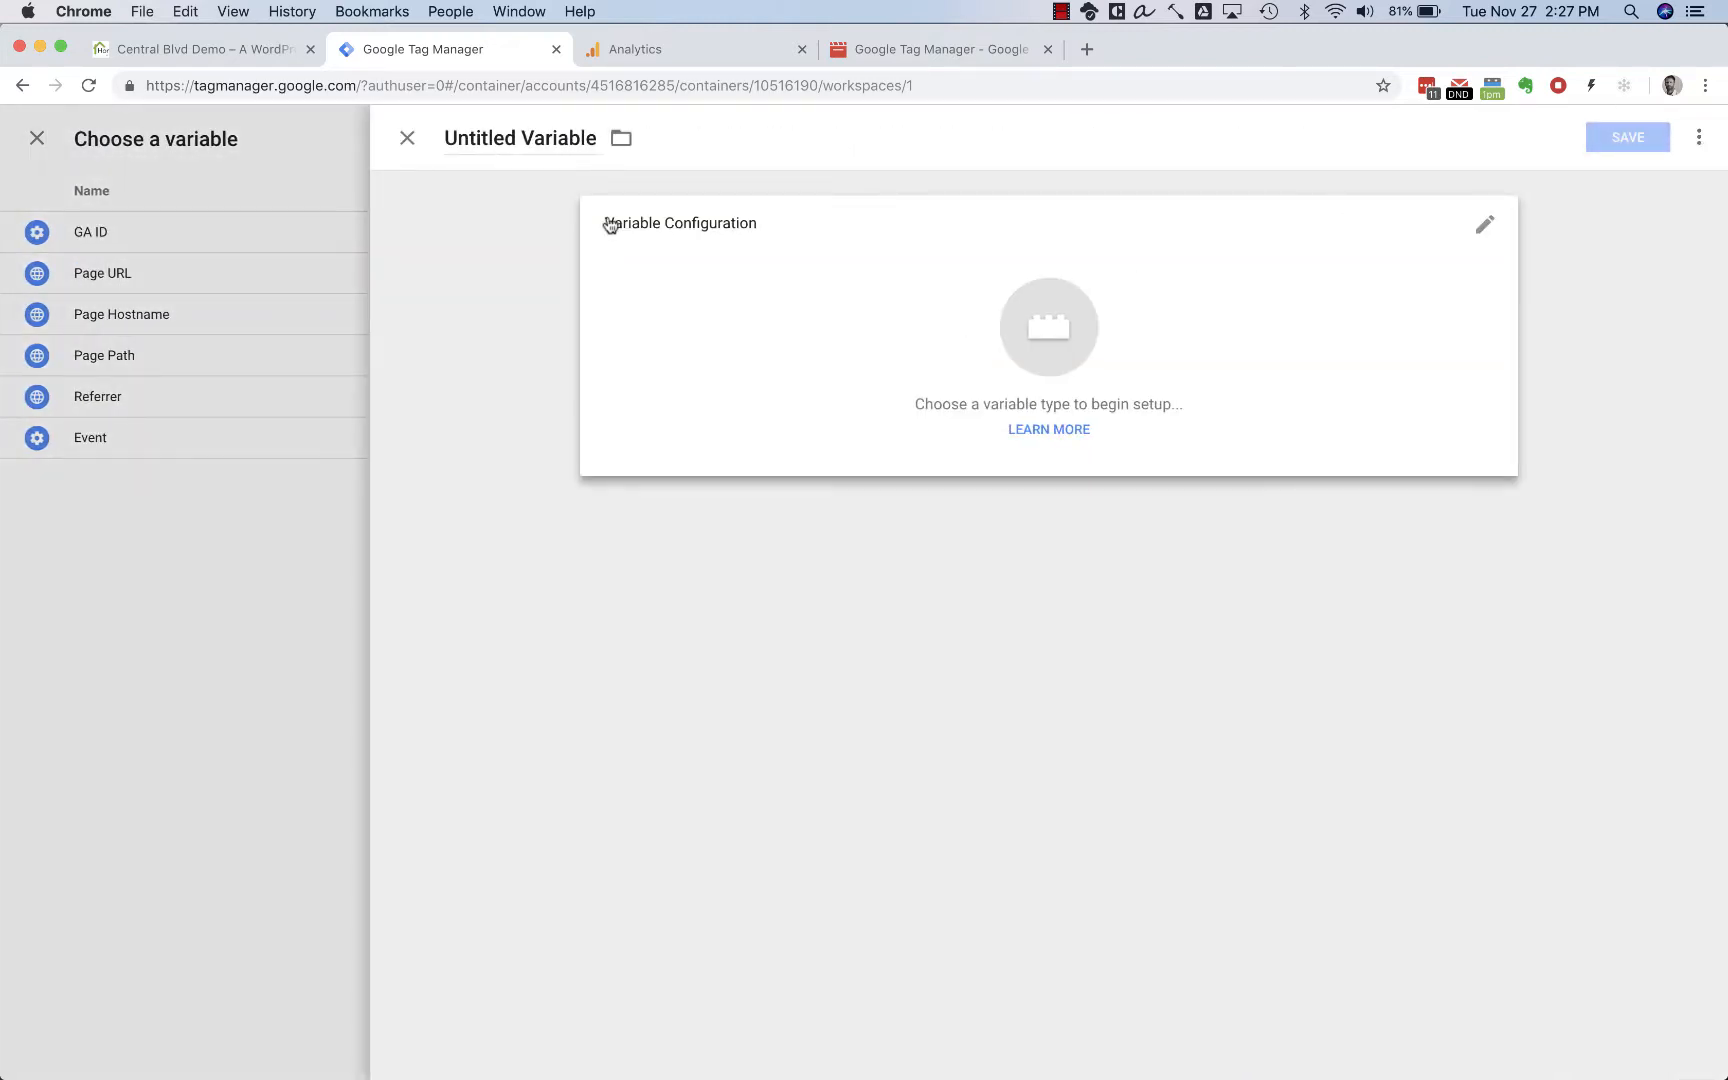
pyautogui.click(528, 136)
pyautogui.write('Cat')
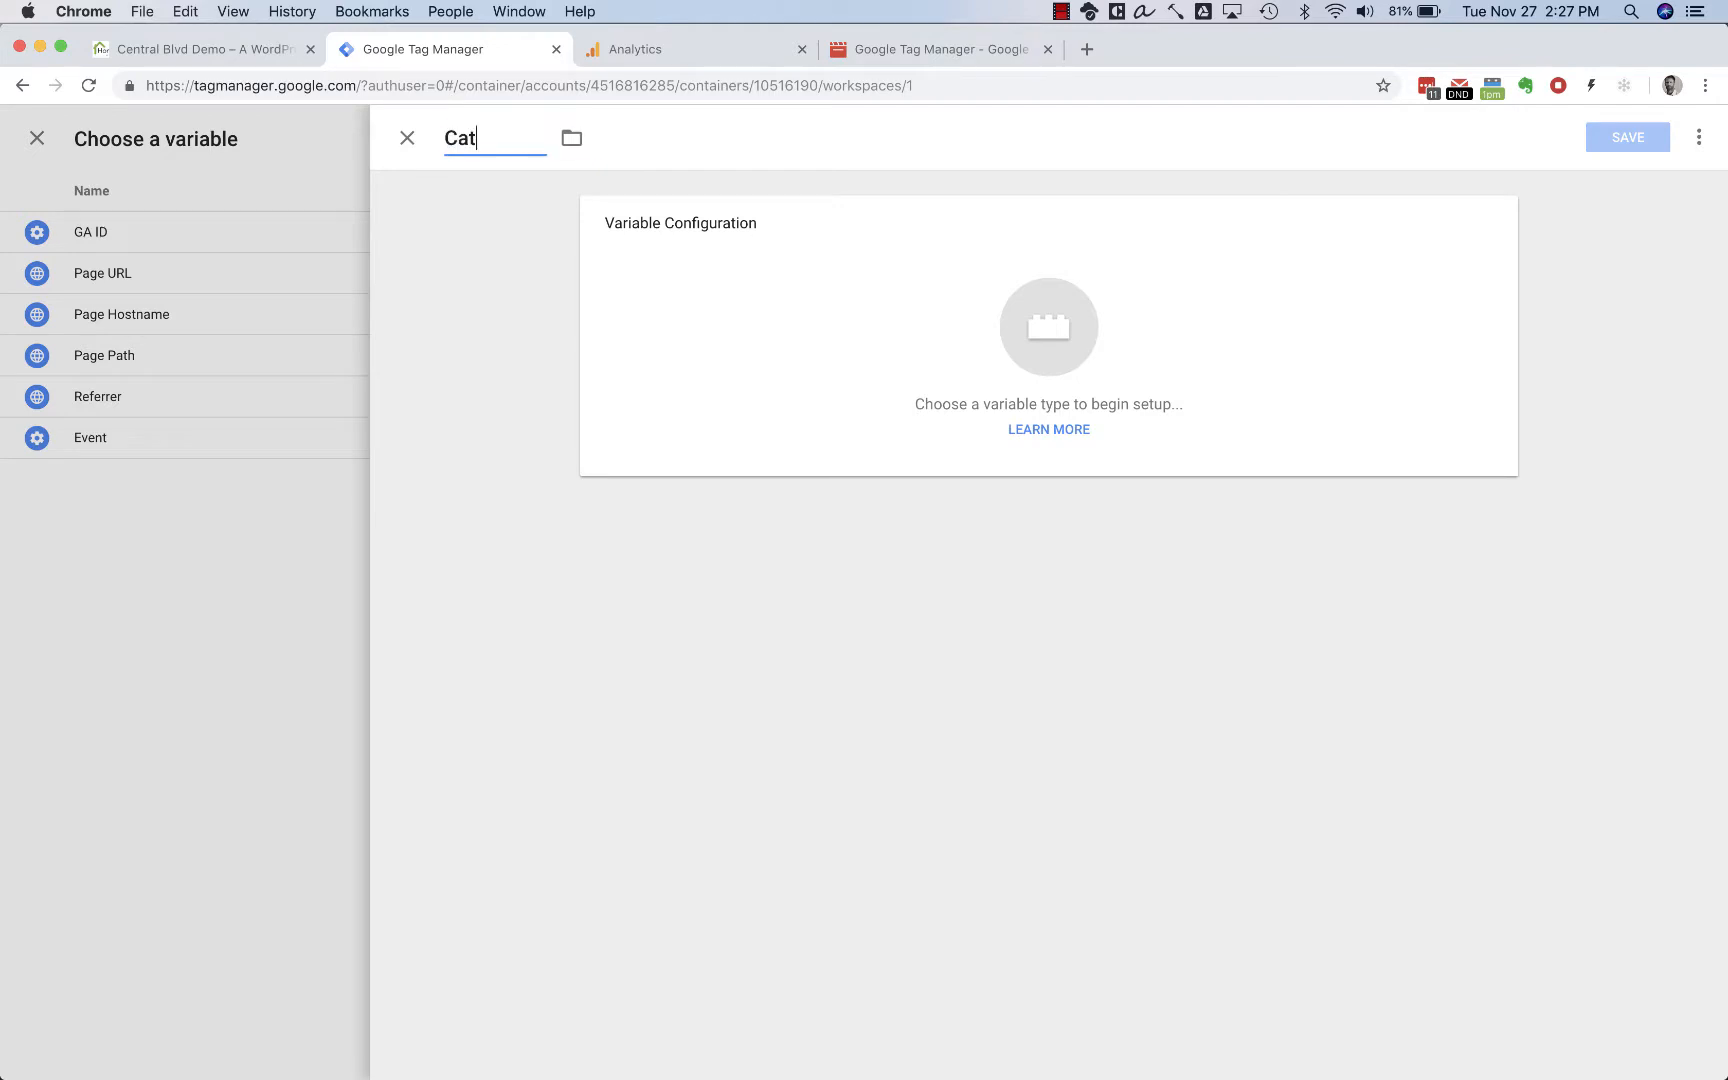
pyautogui.write('egory')
pyautogui.click(1049, 332)
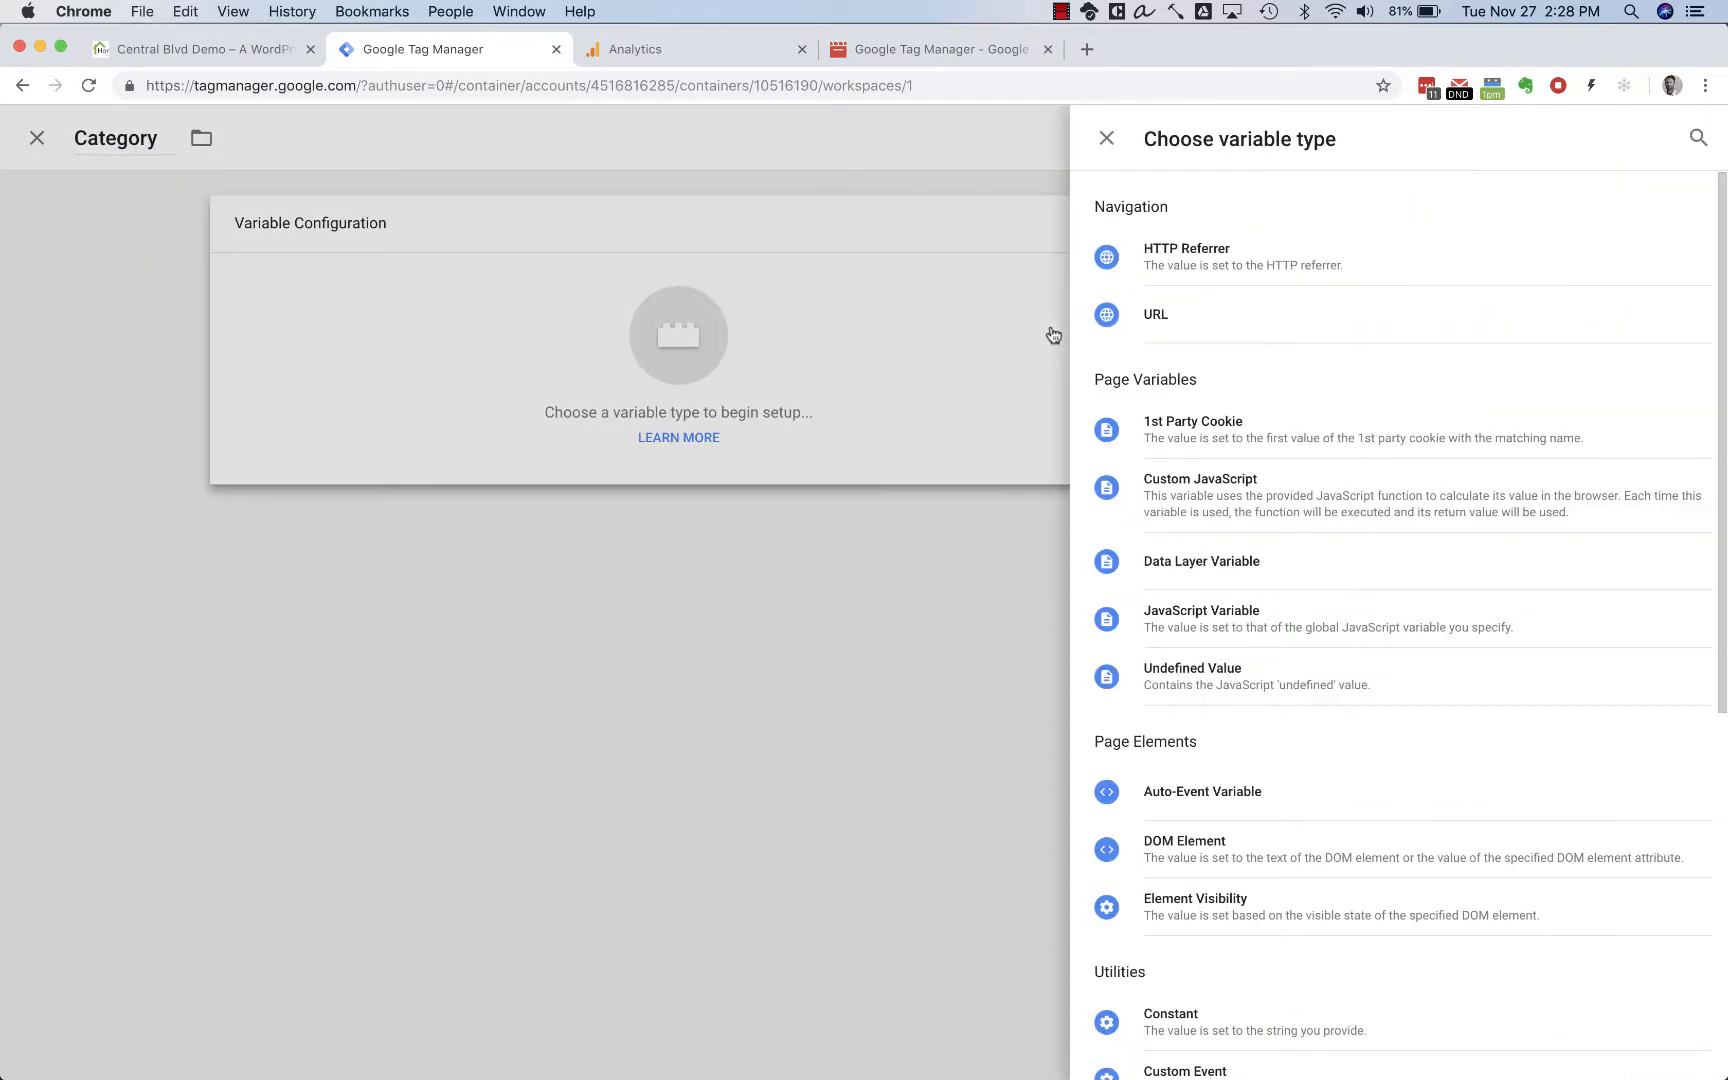
pyautogui.click(1299, 581)
pyautogui.click(670, 429)
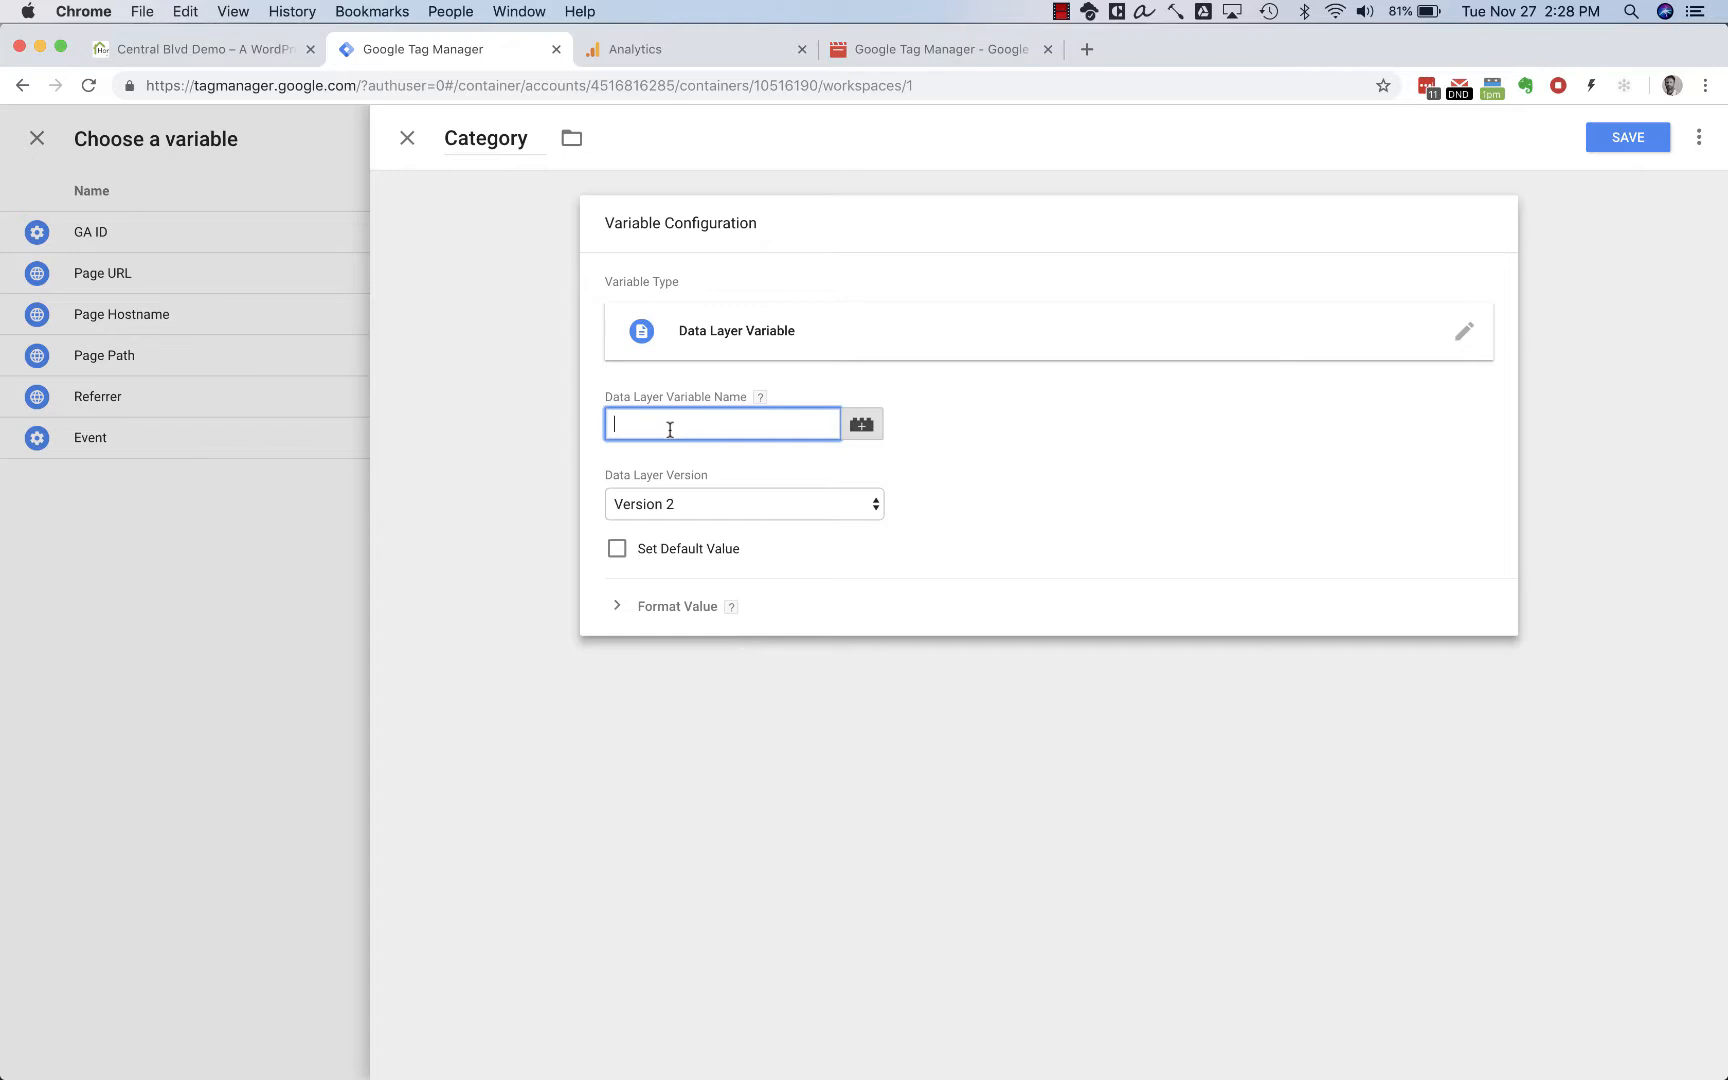
pyautogui.write('event_category')
pyautogui.click(1628, 137)
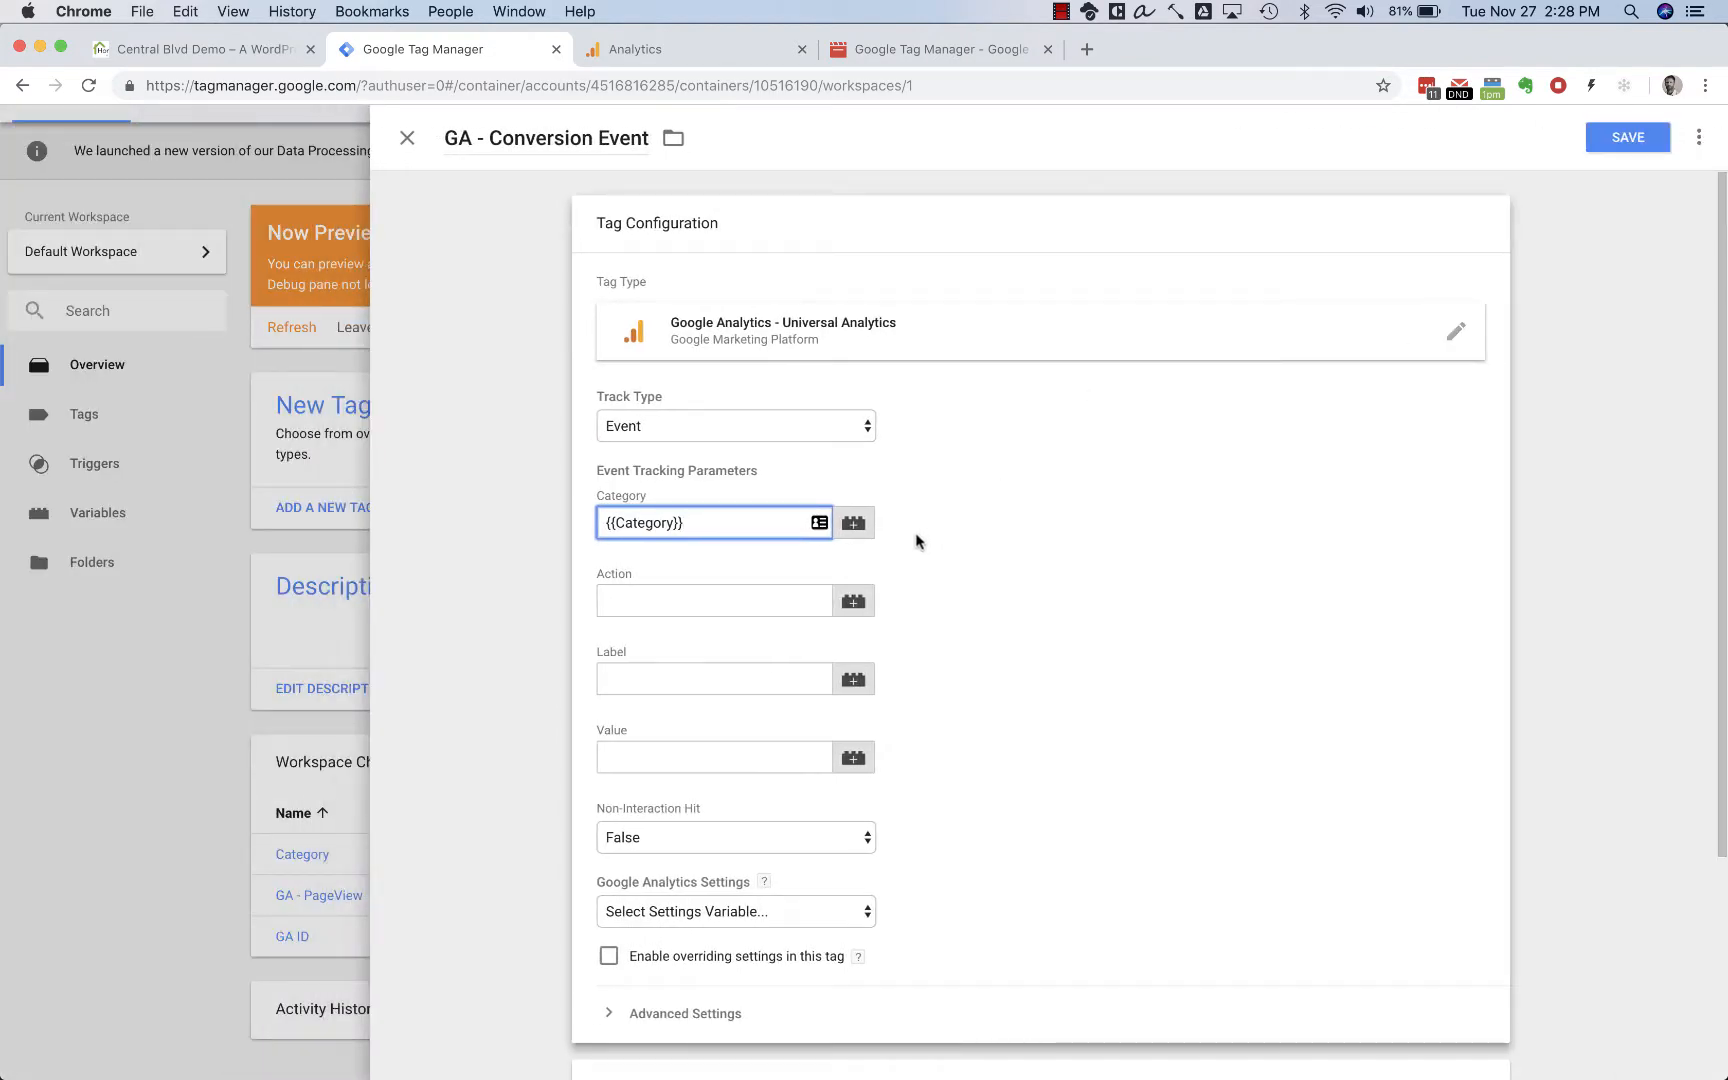
# - For the event's Label parameter, add a new variable named "Label" of type Data Layer Variable
pyautogui.click(851, 681)
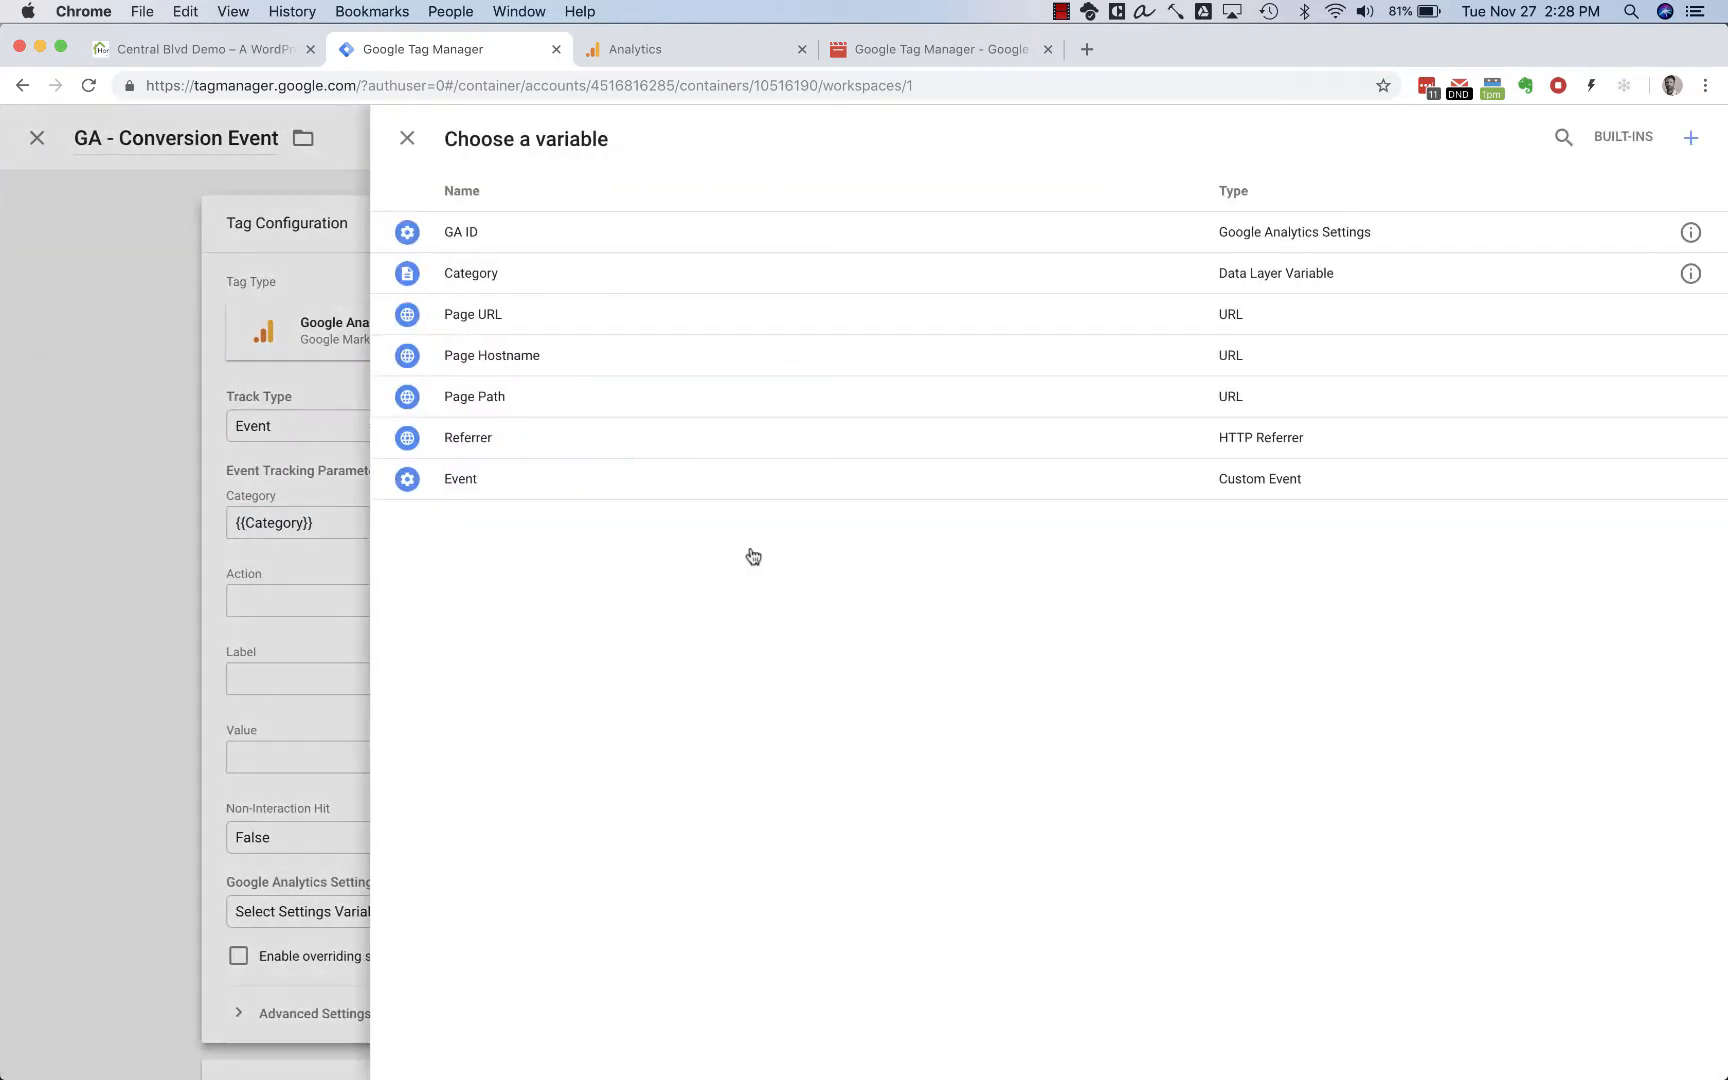
pyautogui.click(1690, 138)
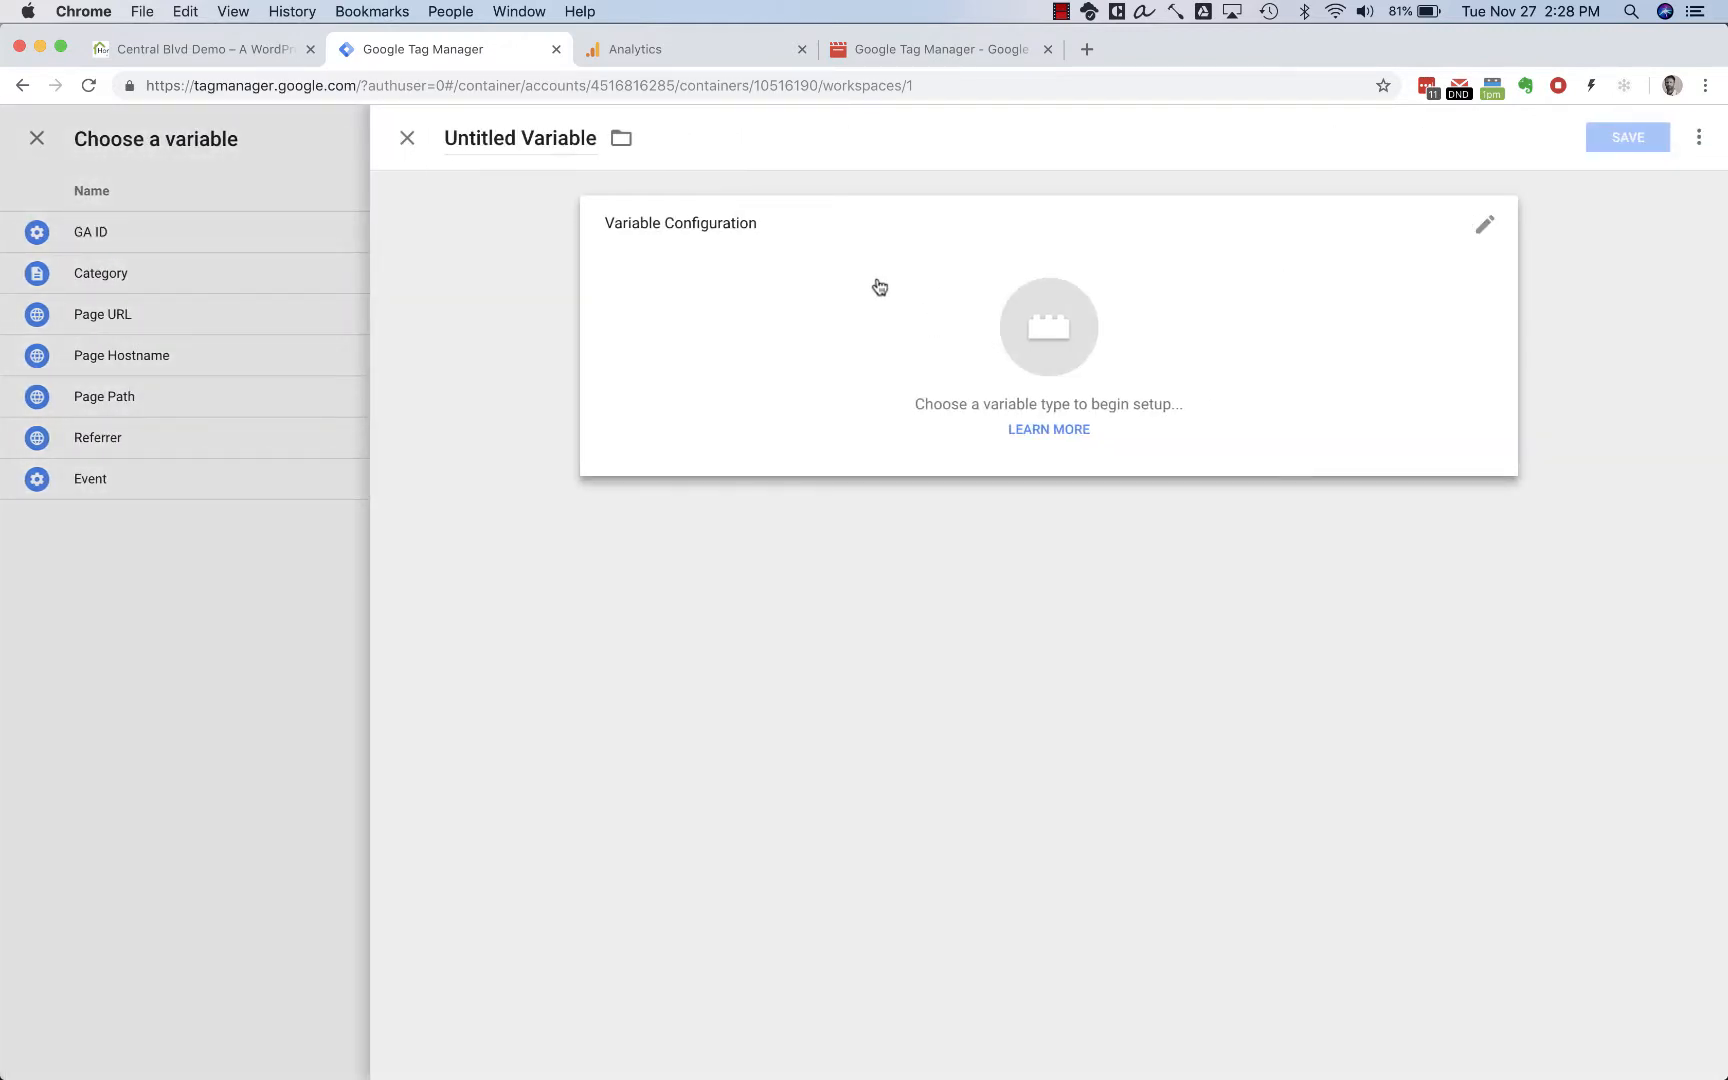
pyautogui.doubleClick(551, 140)
pyautogui.tripleClick(551, 140)
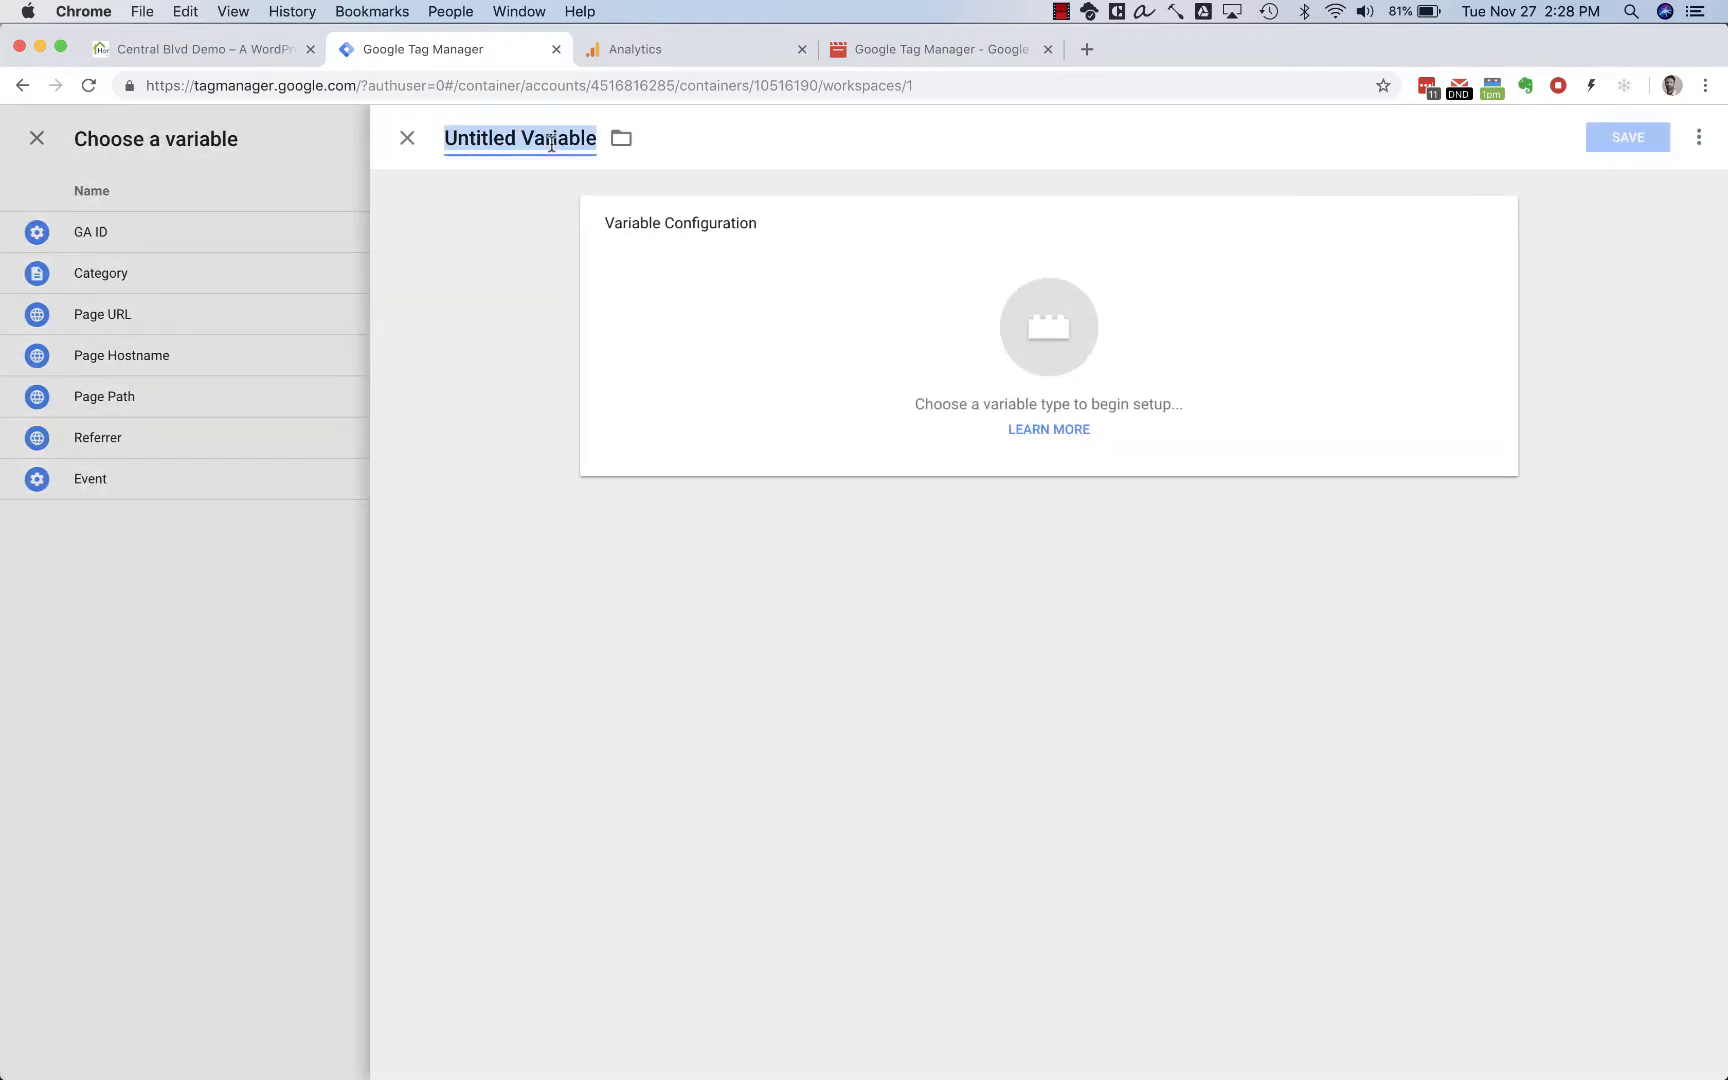
pyautogui.write('Label')
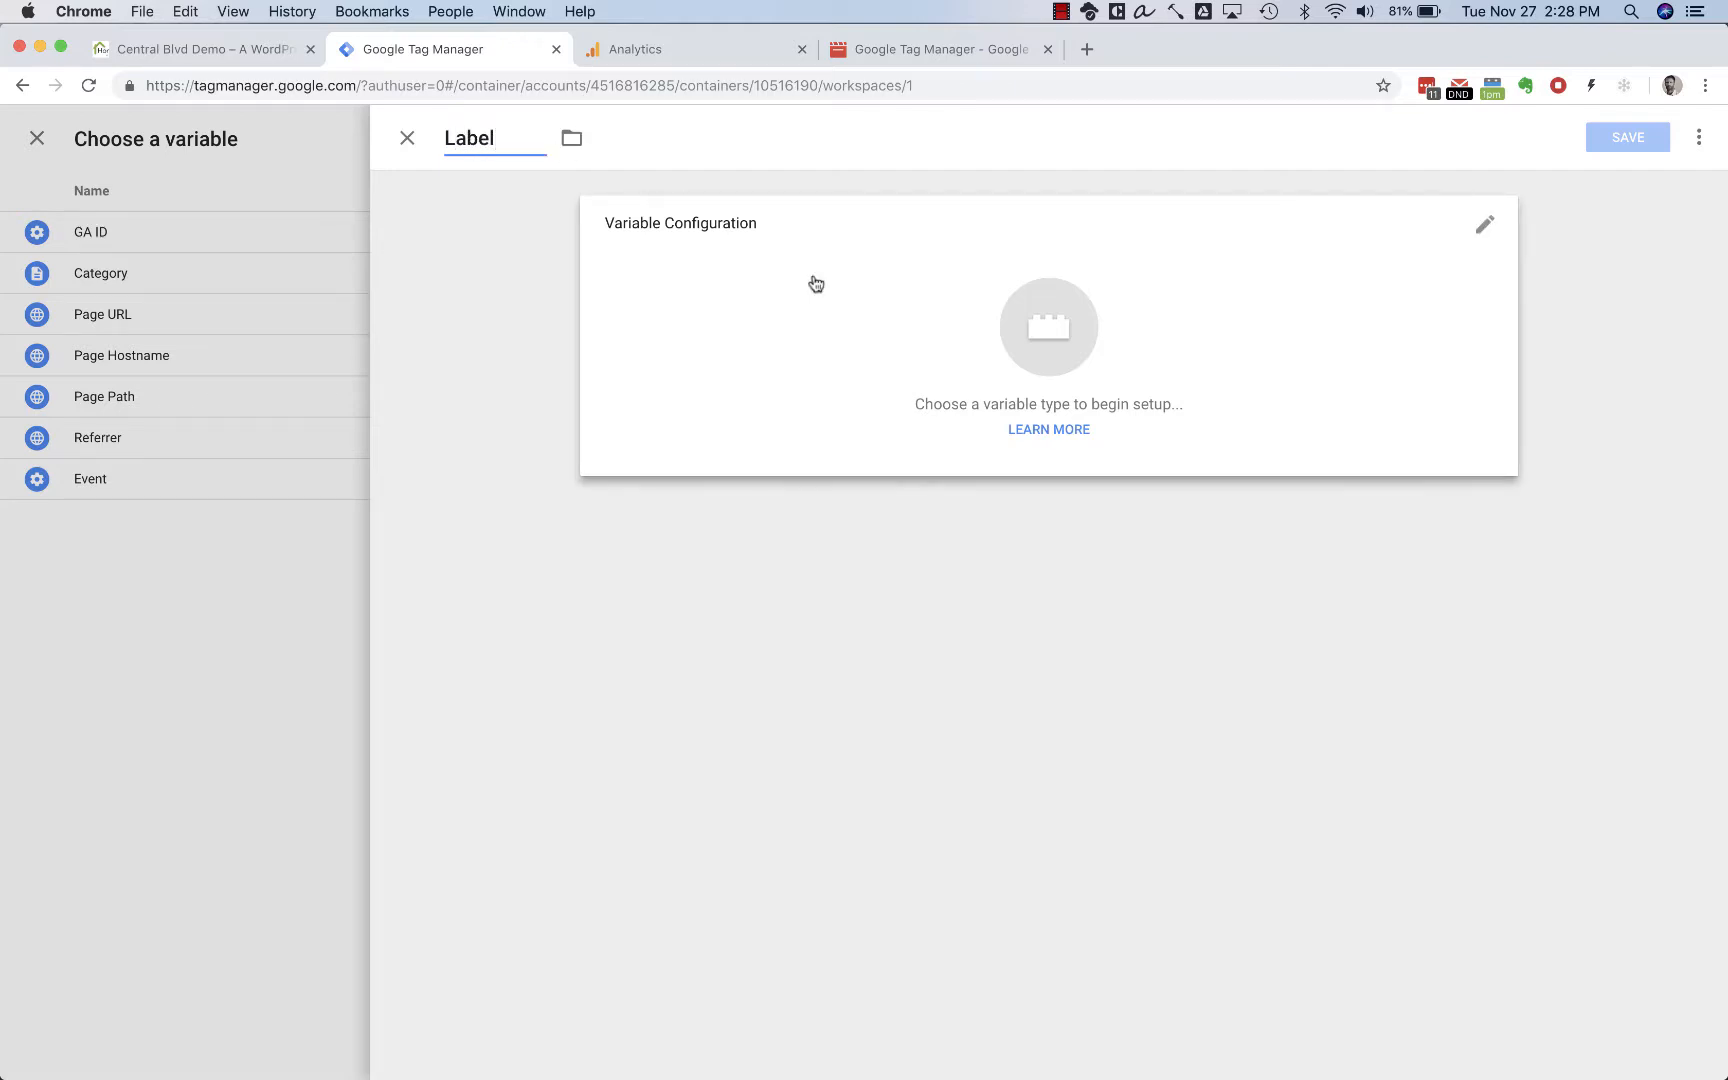
pyautogui.click(944, 320)
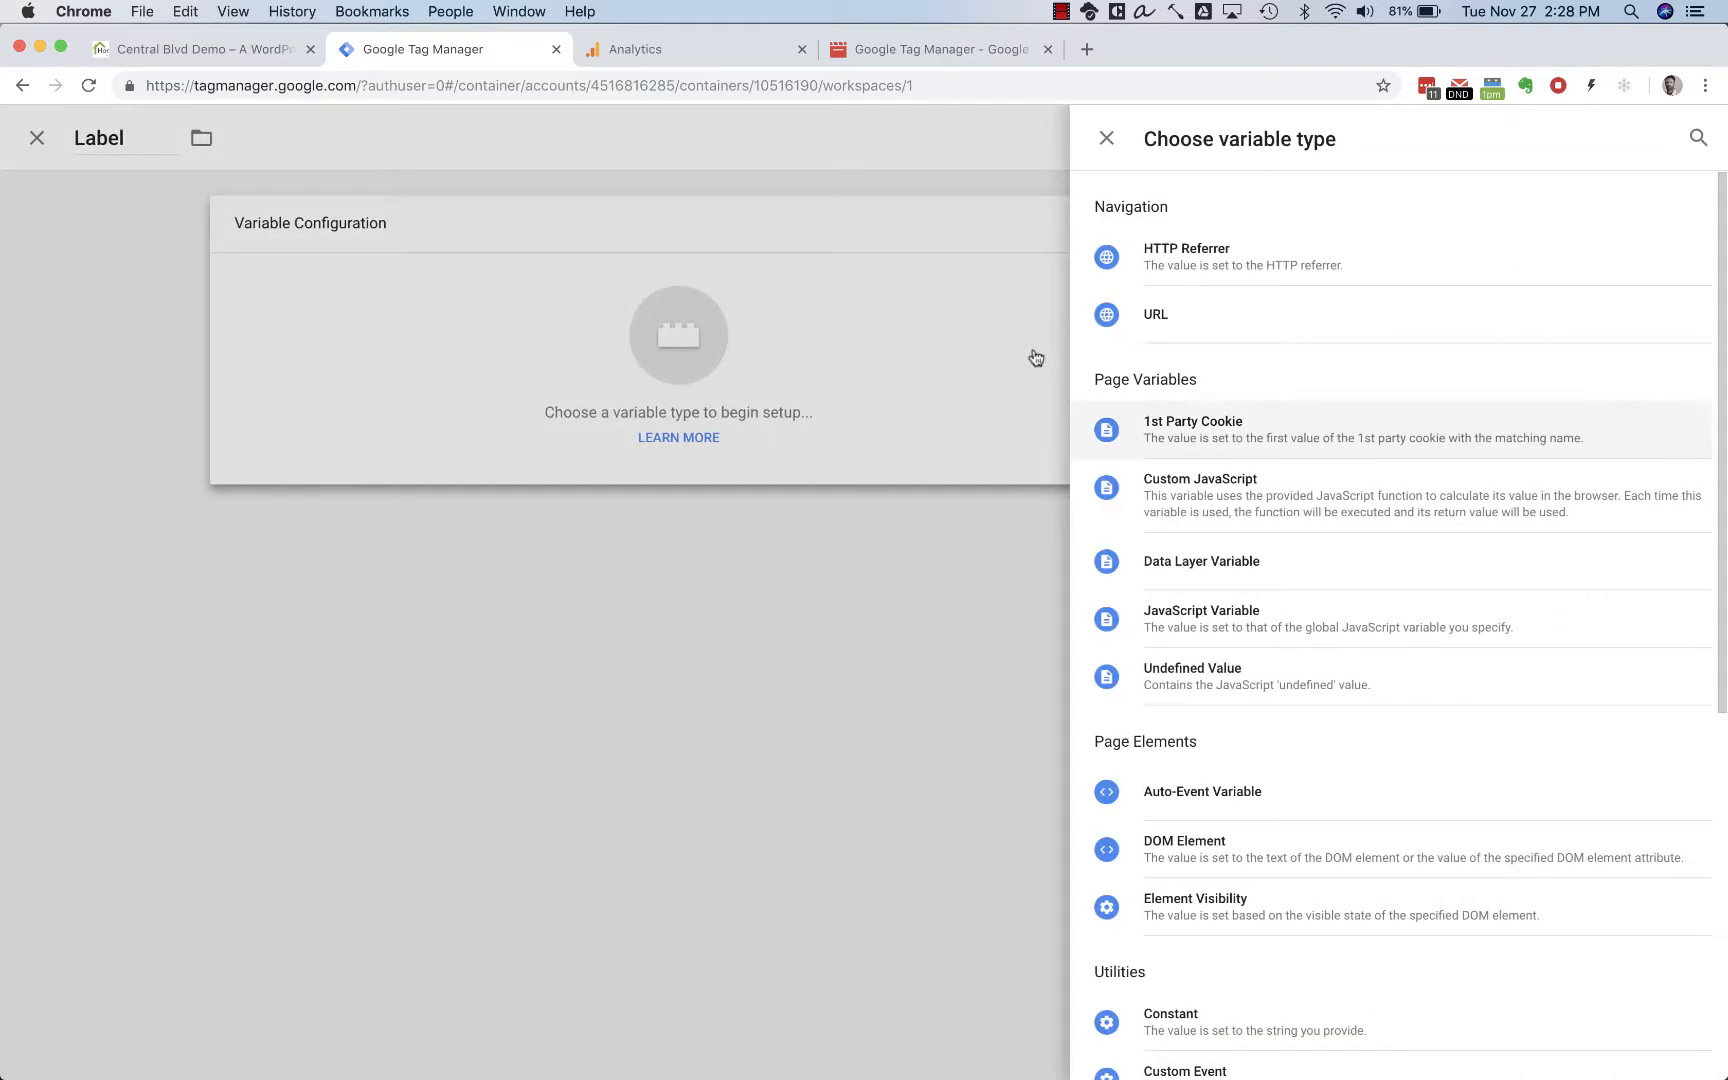
pyautogui.click(1229, 566)
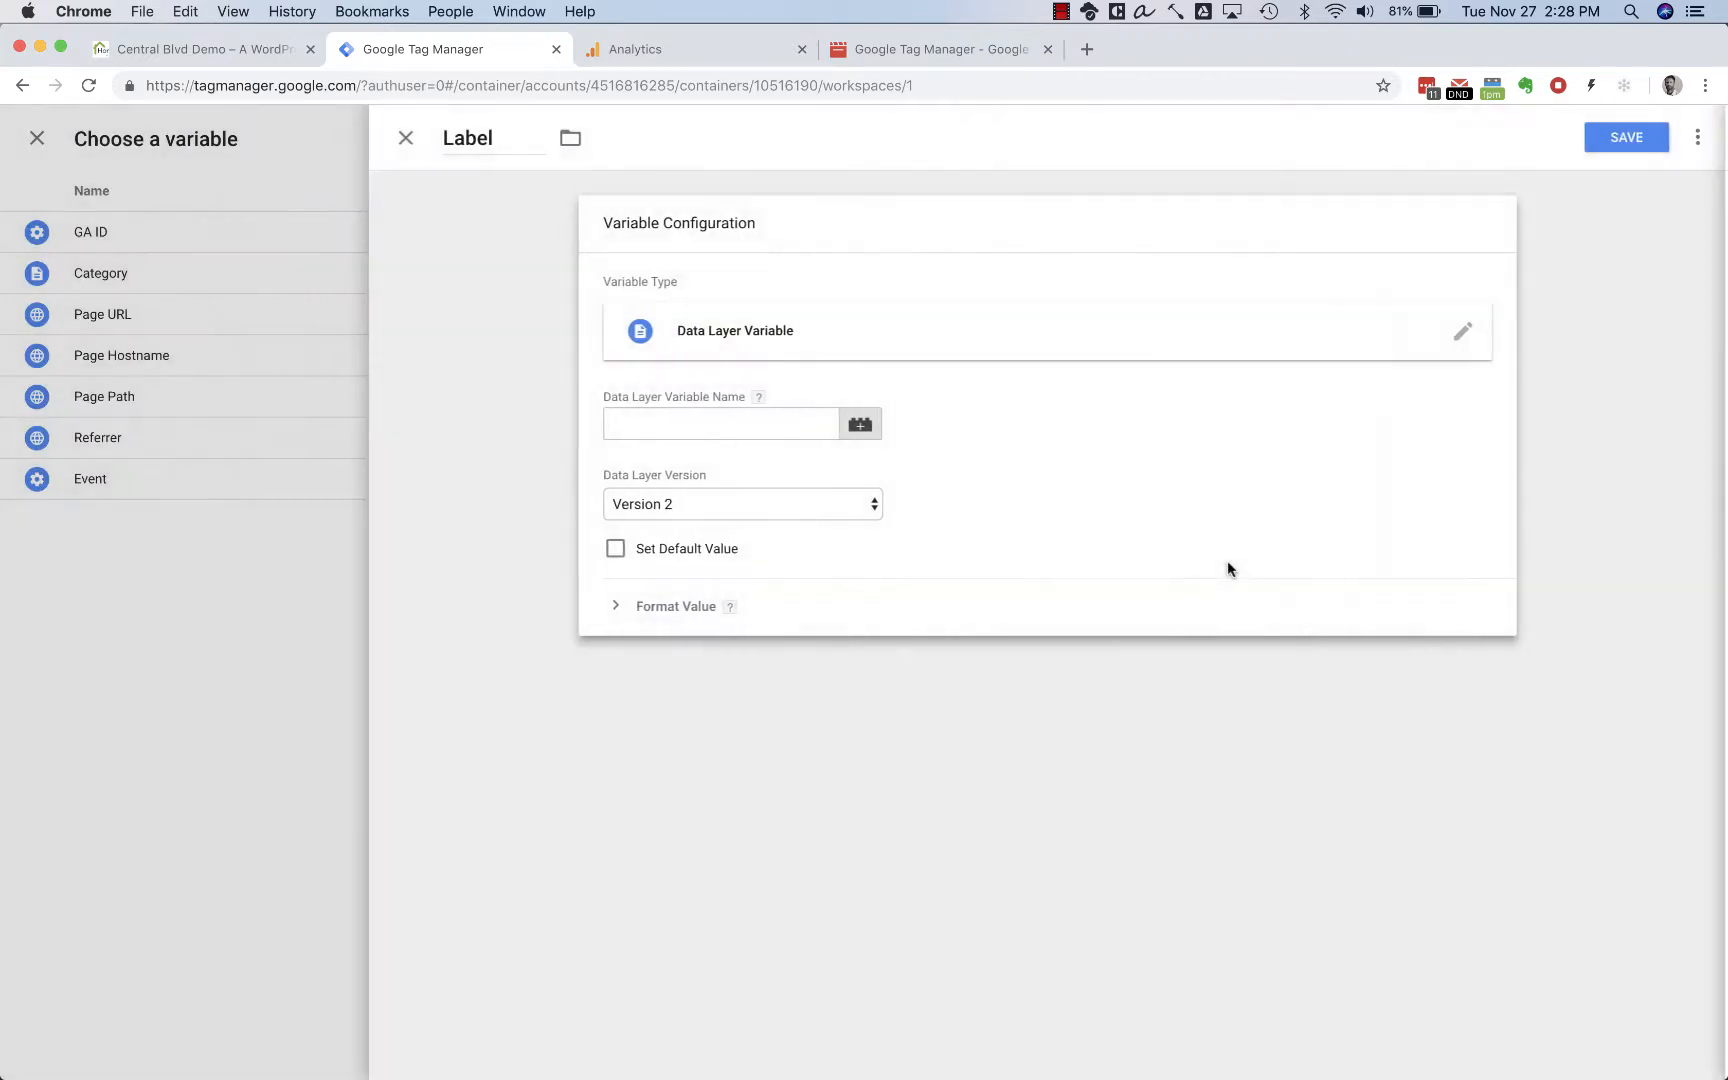
# - Set the Label variable's data layer variable name to event_label and save the variable
pyautogui.click(700, 427)
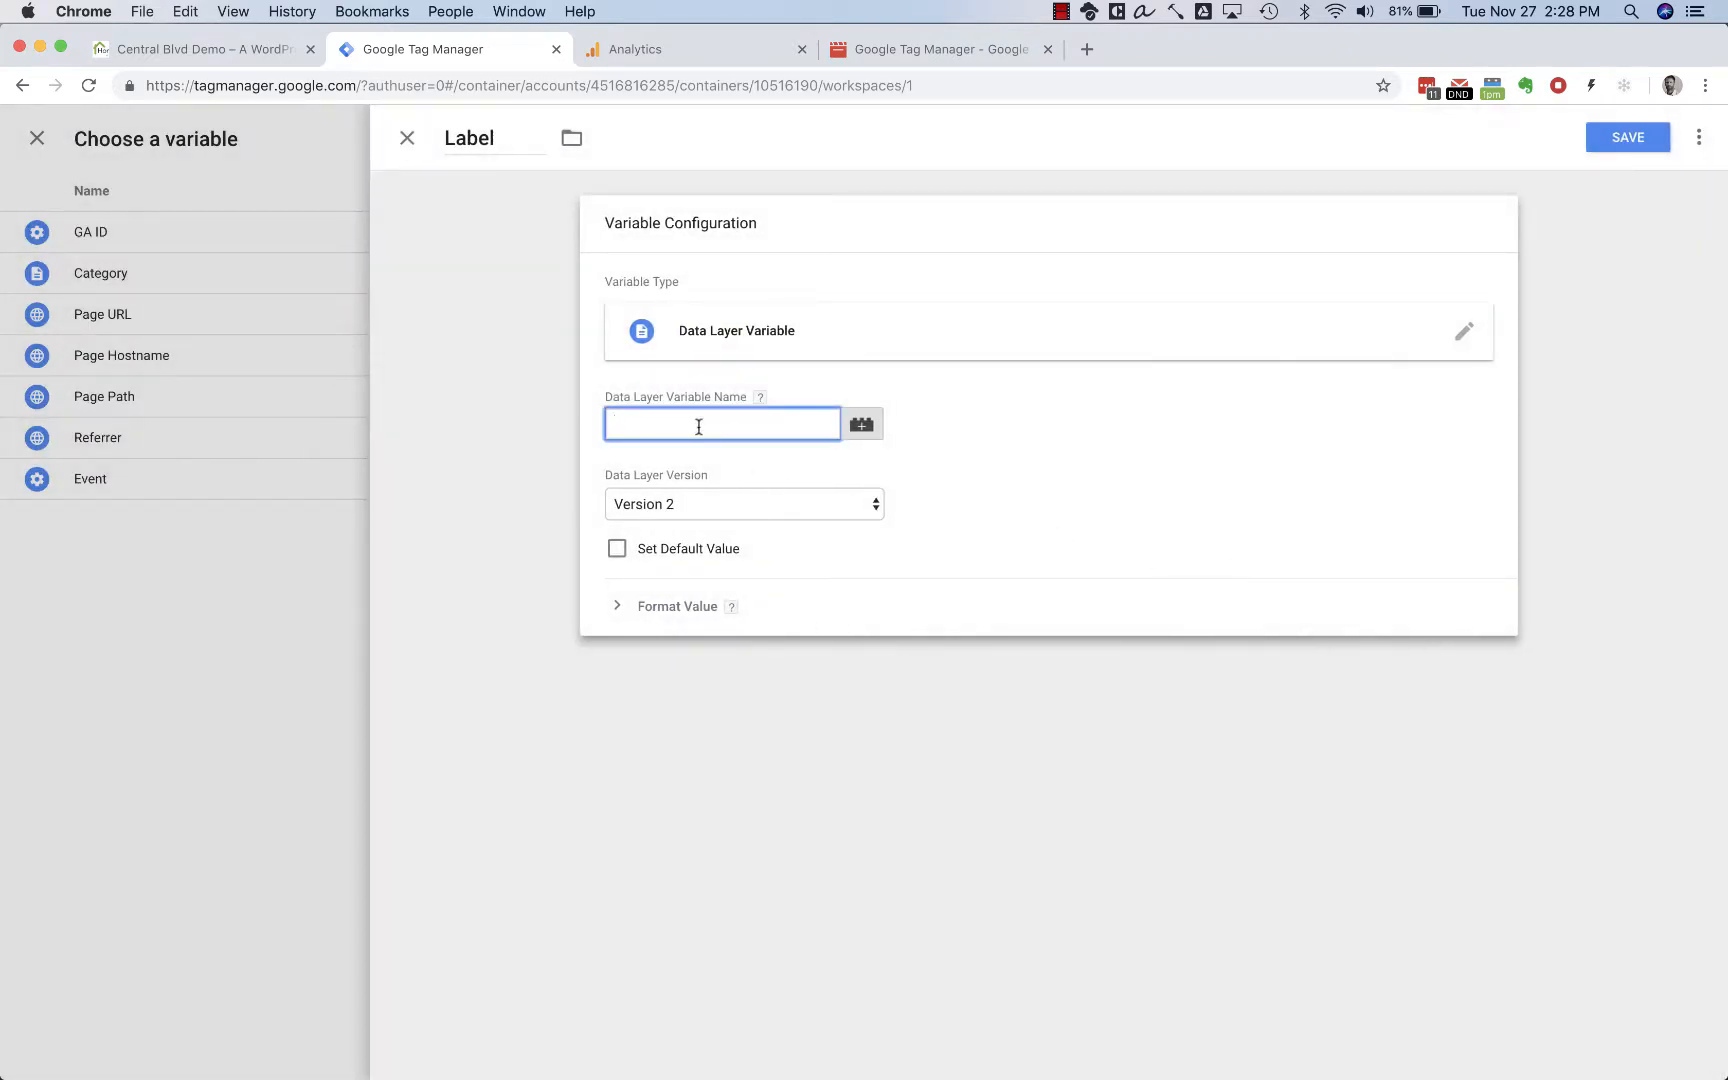
pyautogui.write('event_label')
pyautogui.doubleClick(656, 424)
pyautogui.click(704, 420)
pyautogui.click(1615, 146)
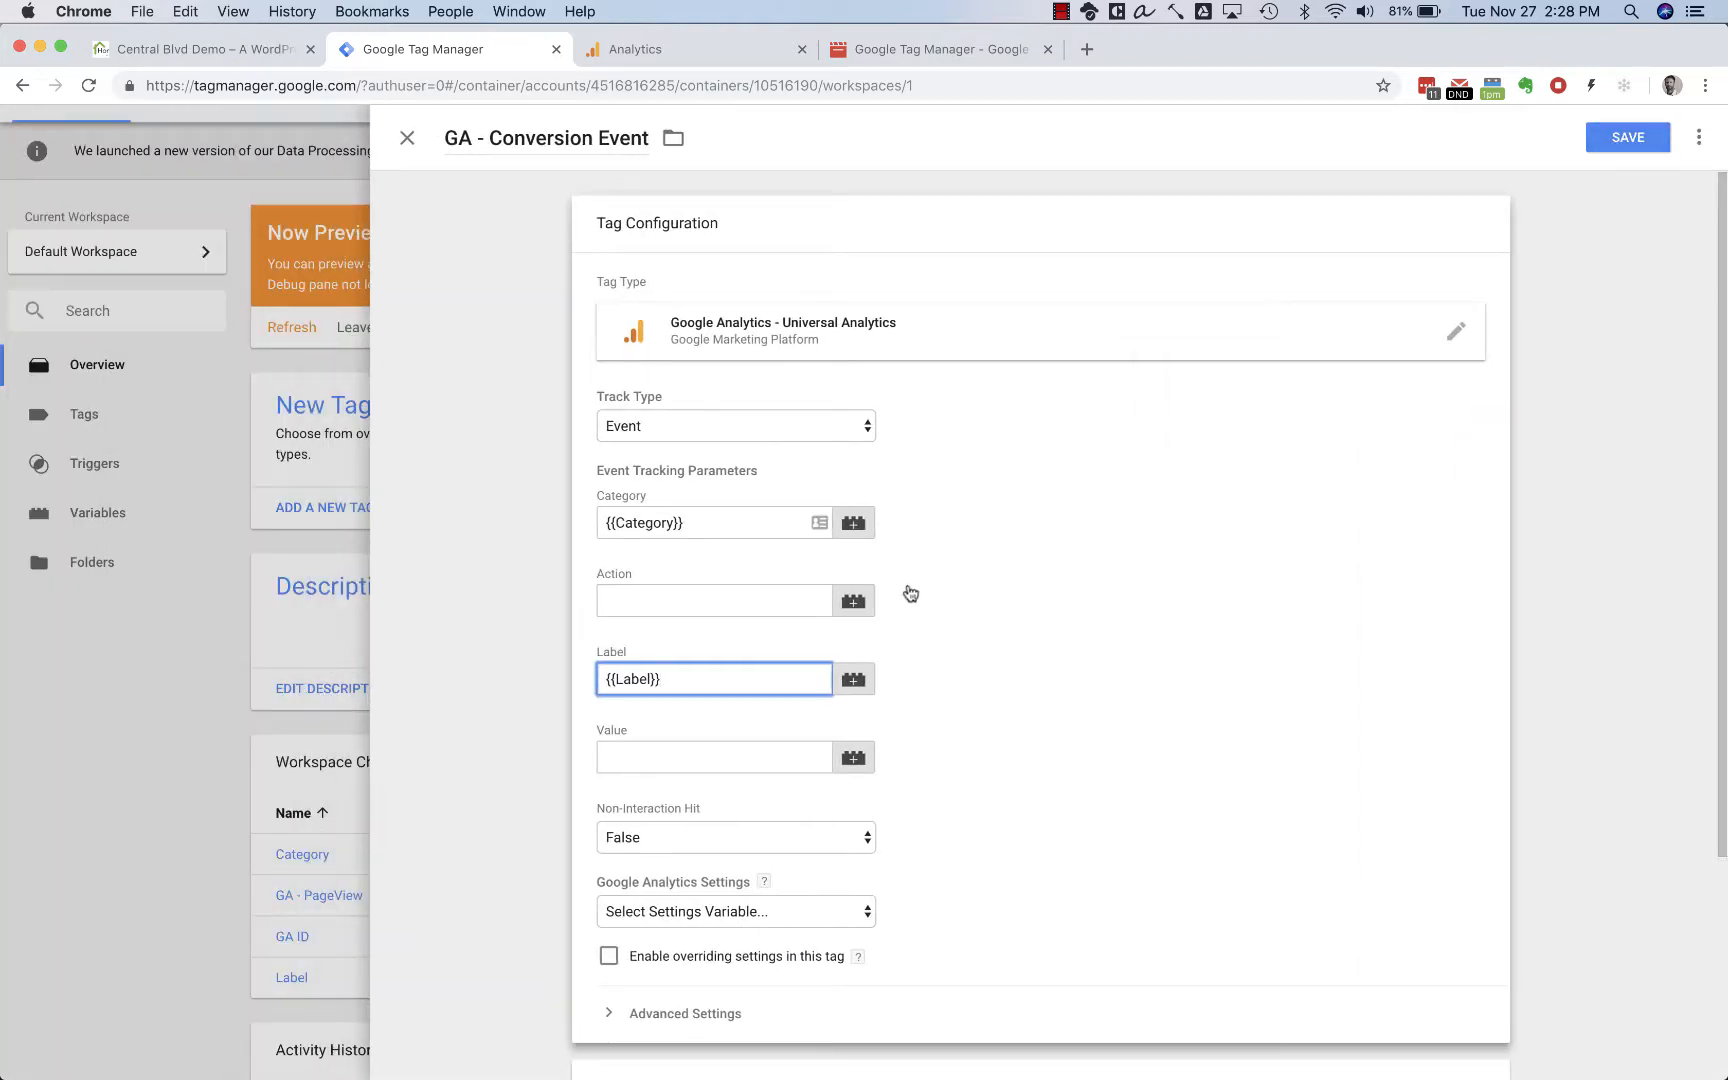
# - For the event's Action parameter, create a Custom Event variable named "Registration" and save it
pyautogui.click(852, 605)
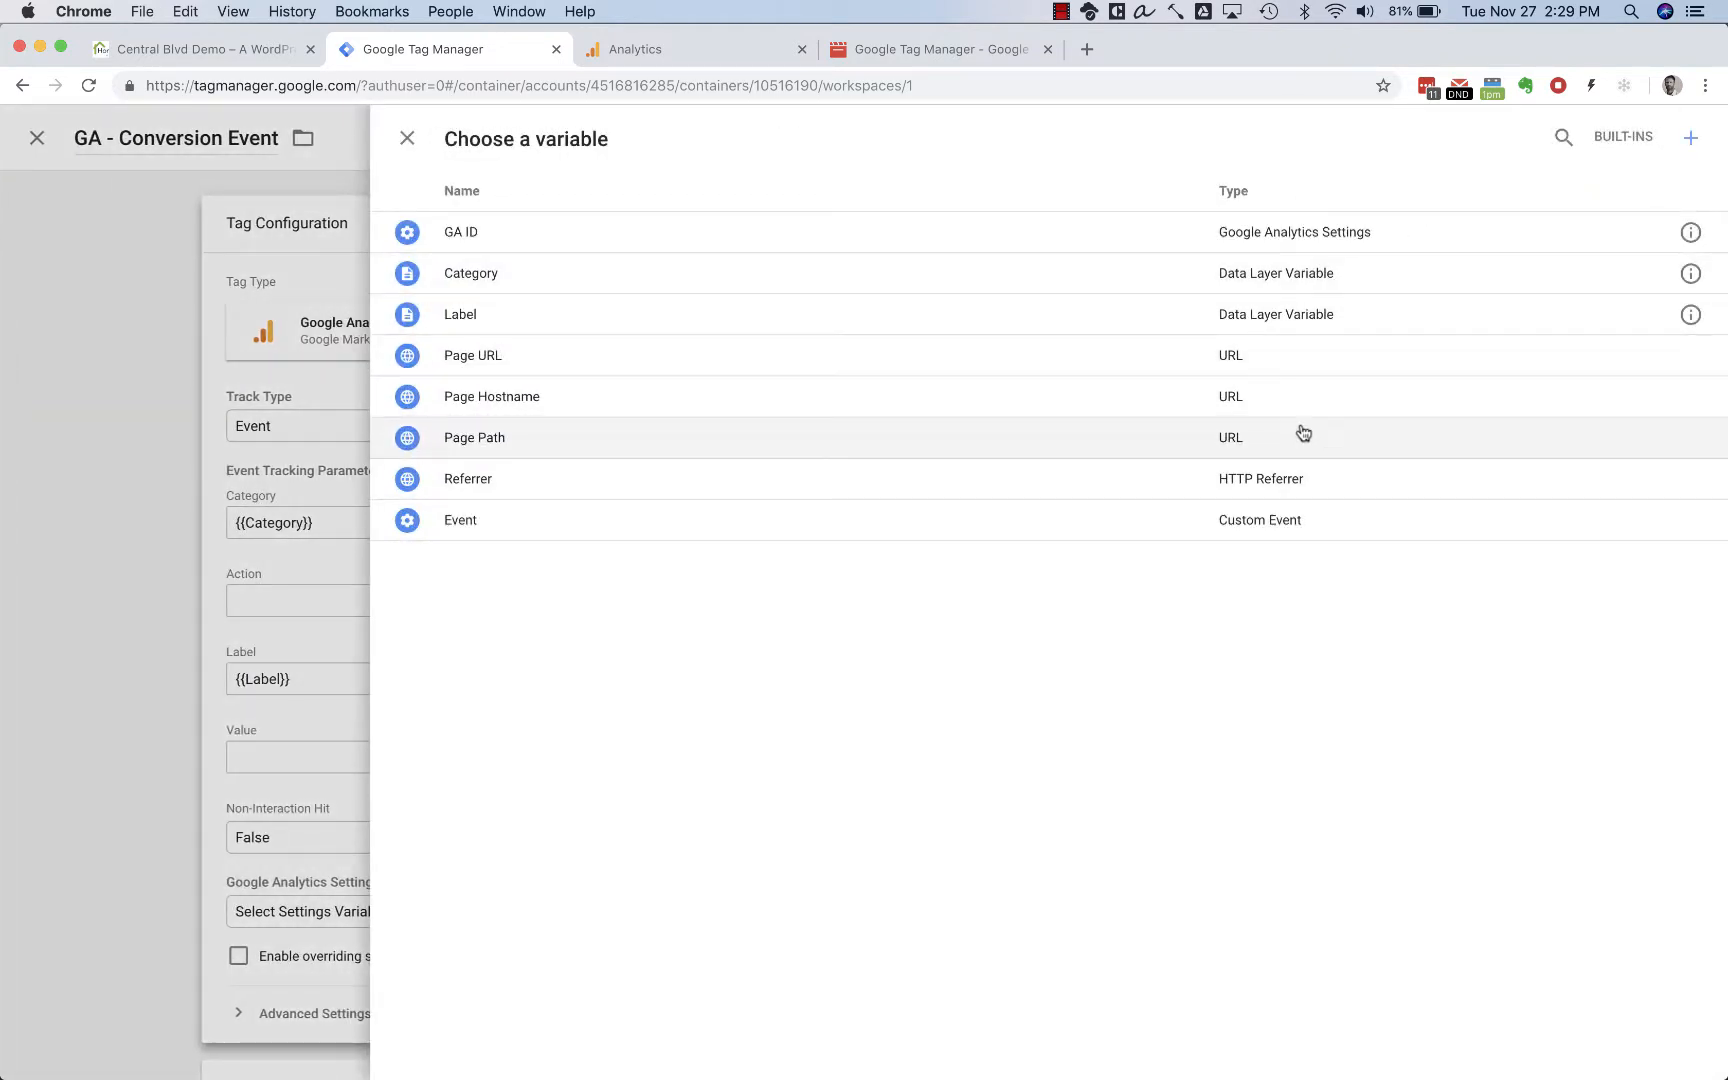
pyautogui.click(1690, 137)
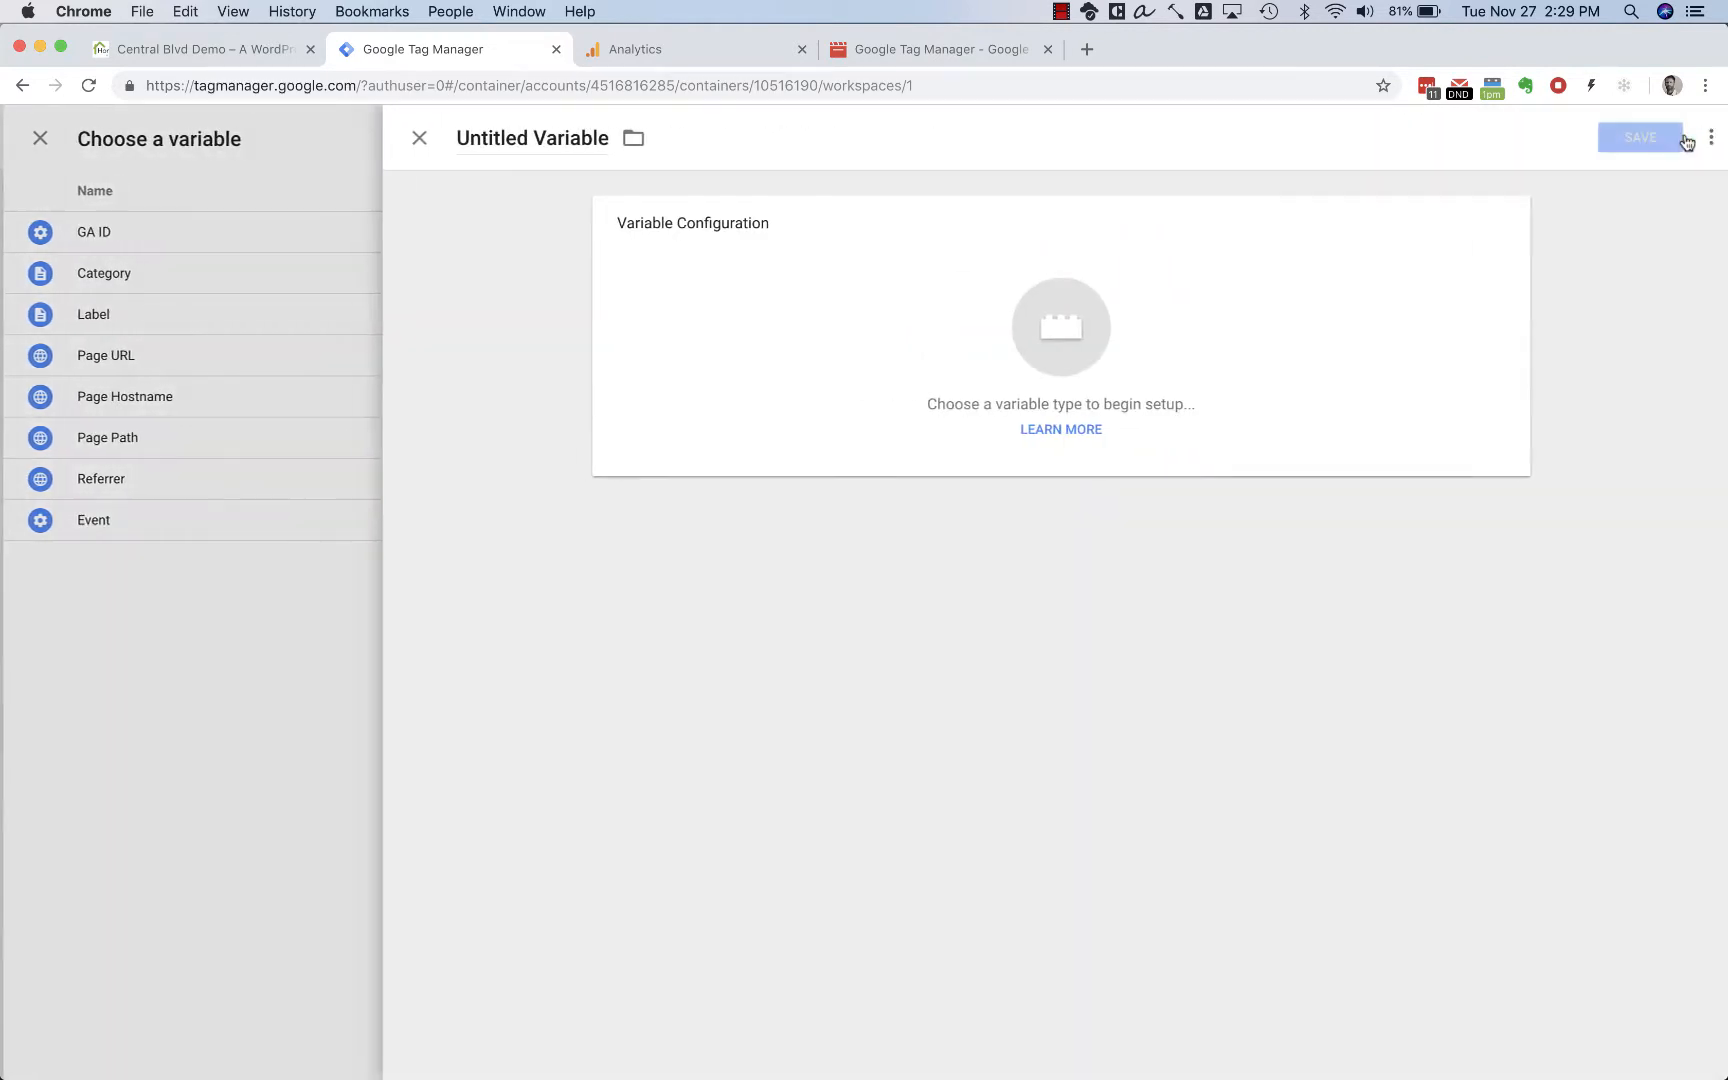
pyautogui.tripleClick(564, 141)
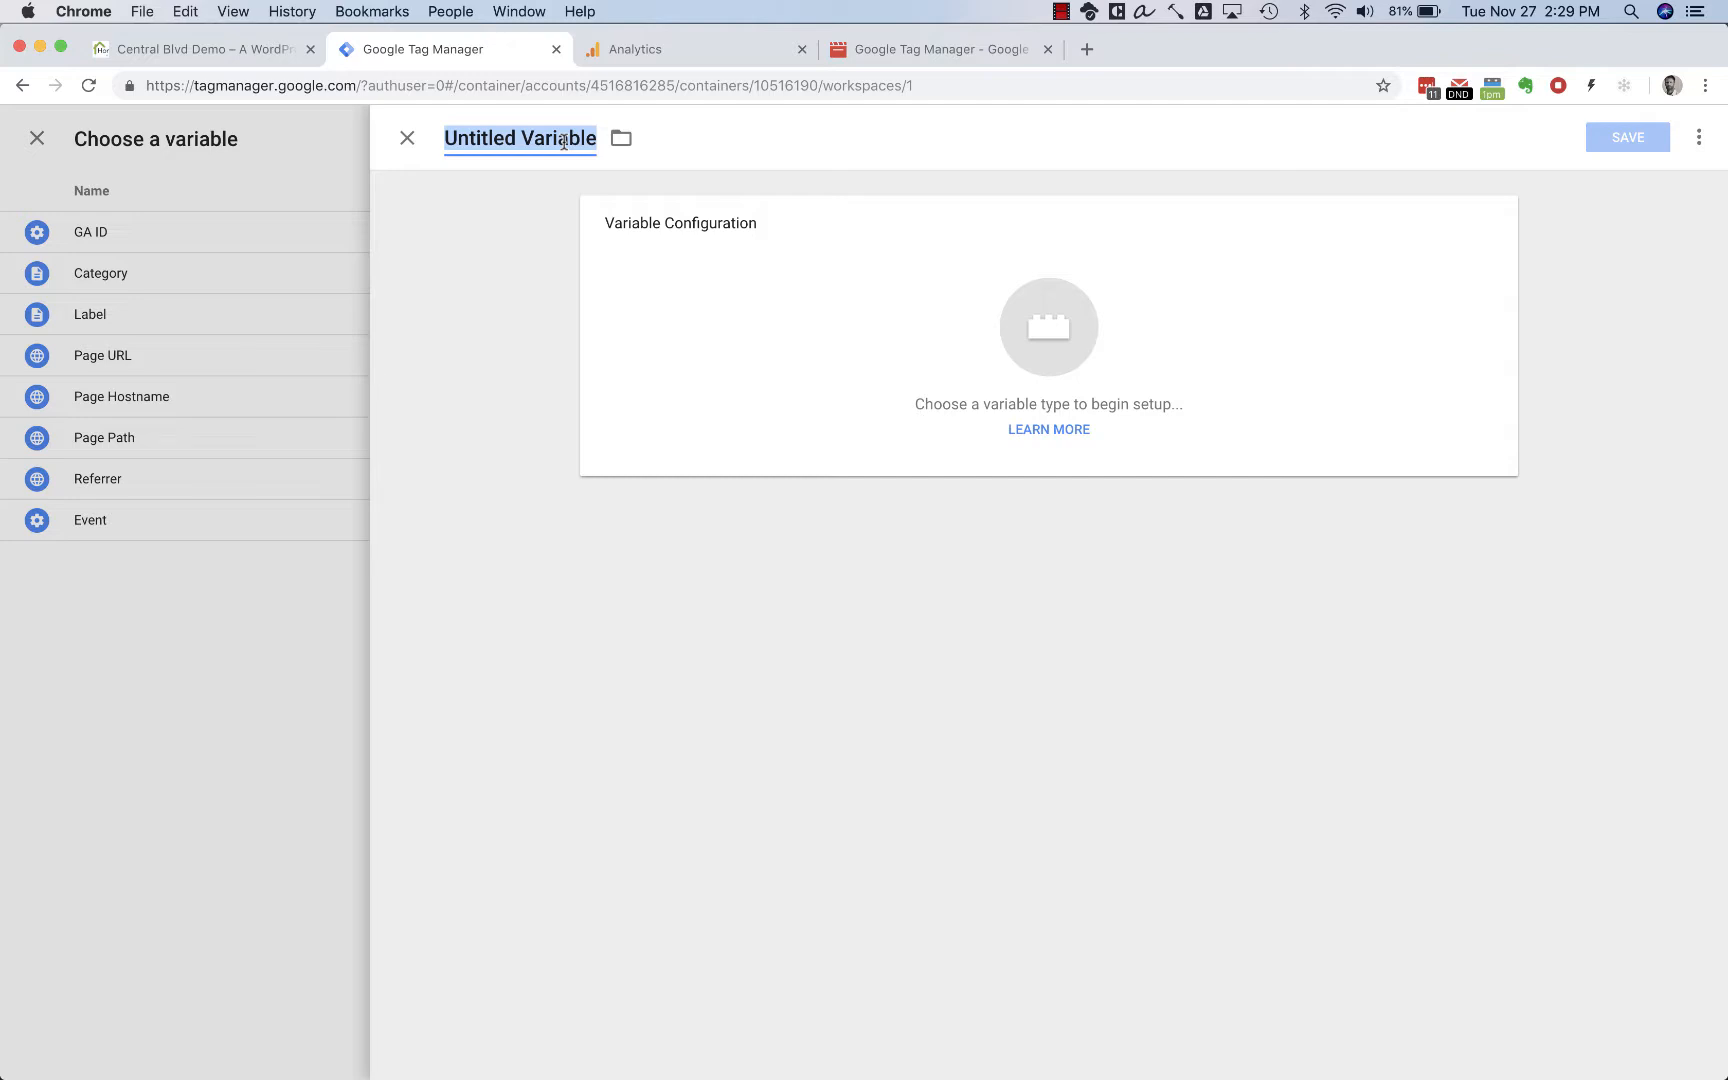
pyautogui.write('Registration')
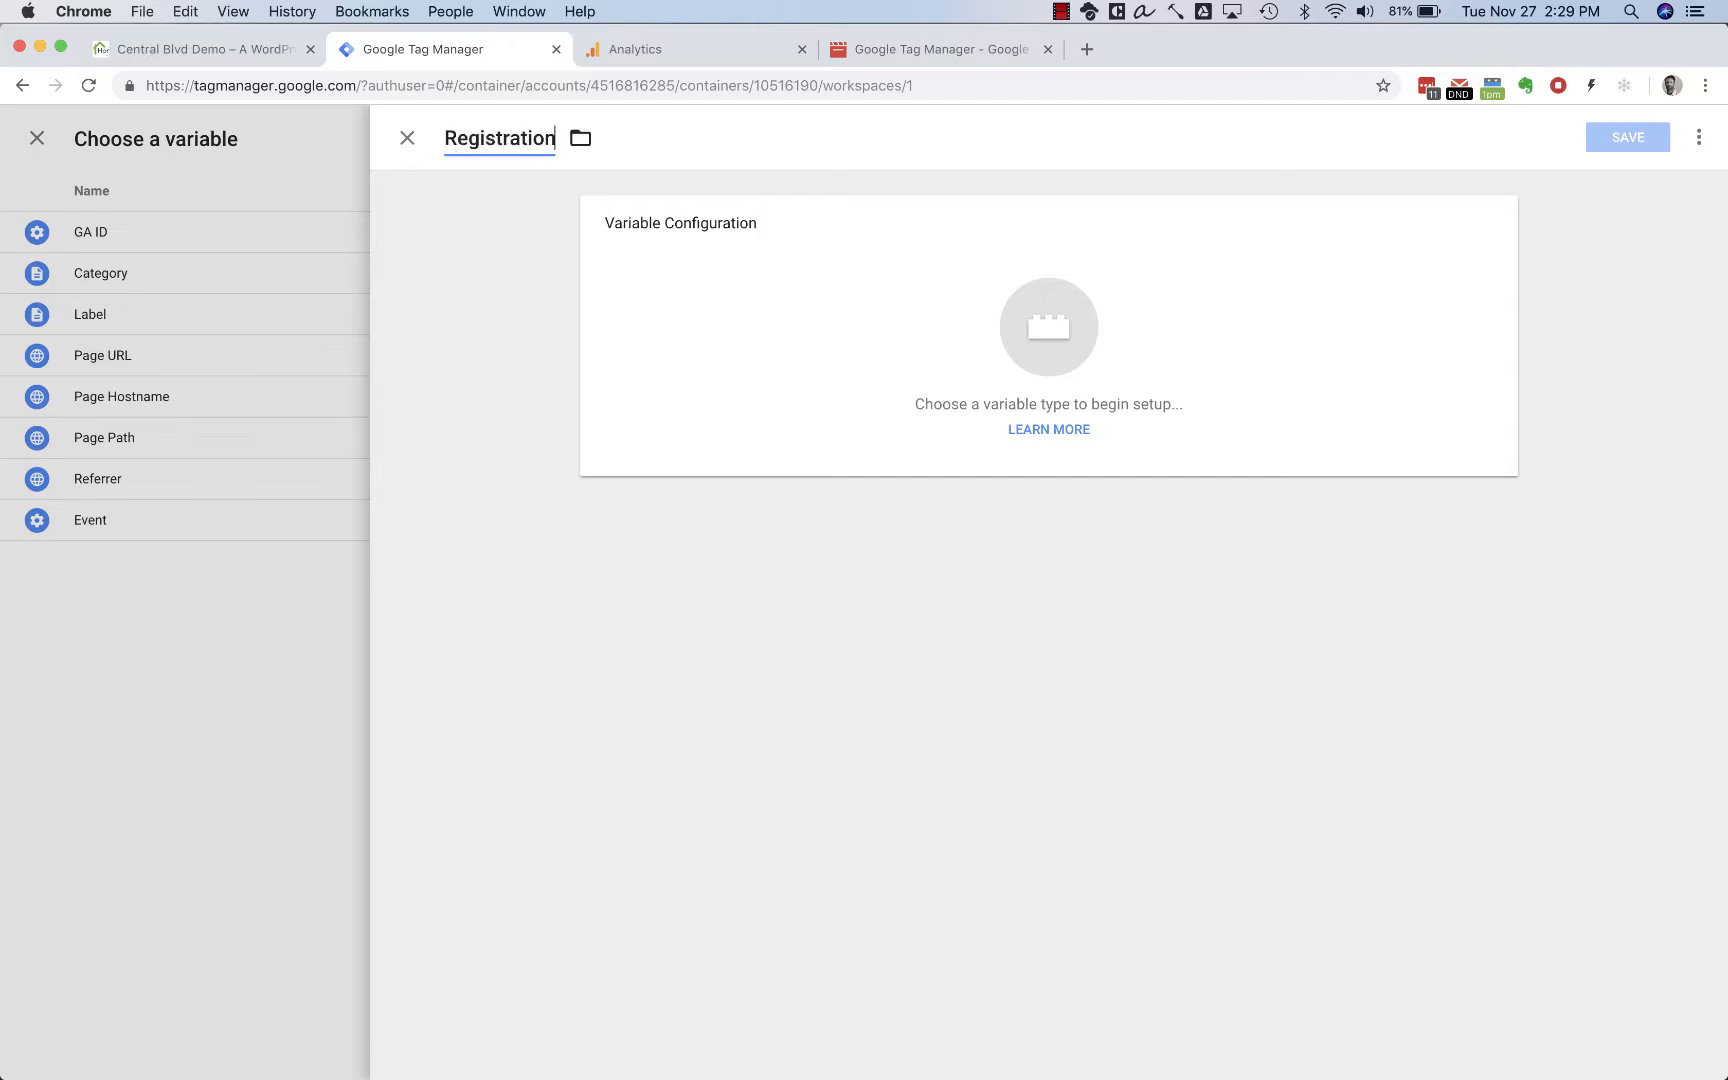
pyautogui.click(1144, 369)
pyautogui.scroll(-5, 1385, 590)
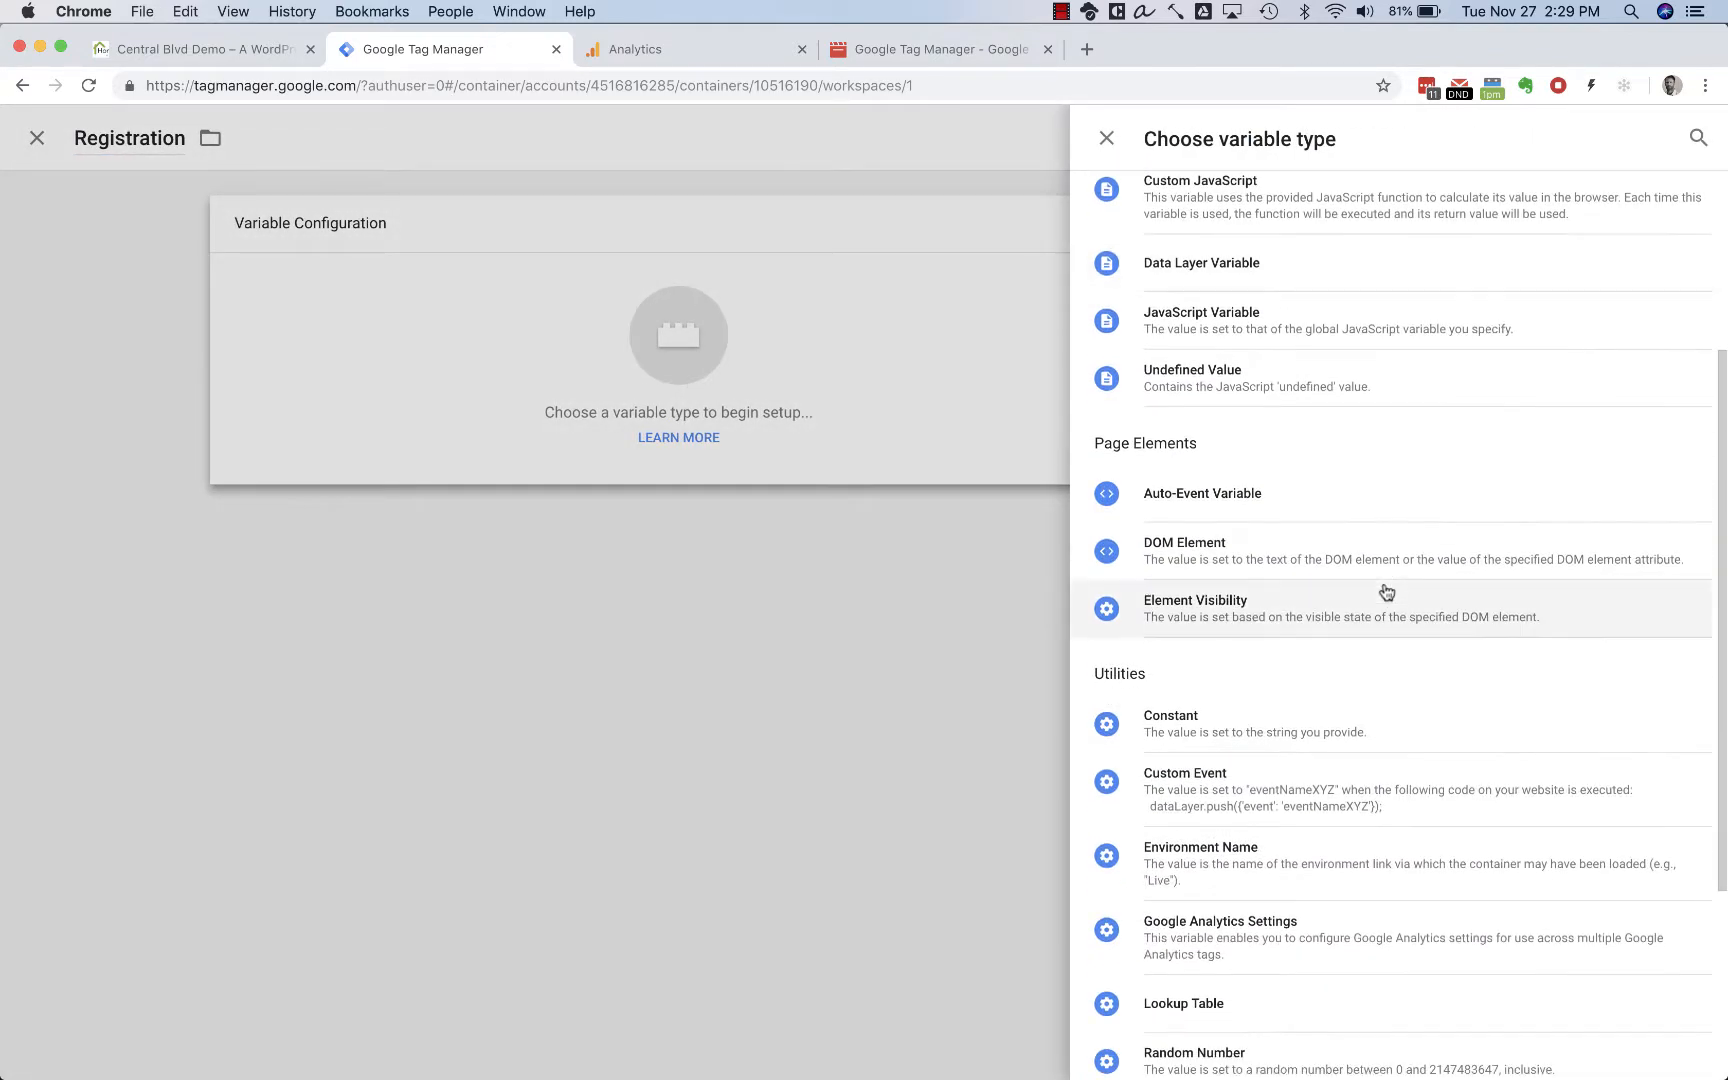
pyautogui.click(1280, 806)
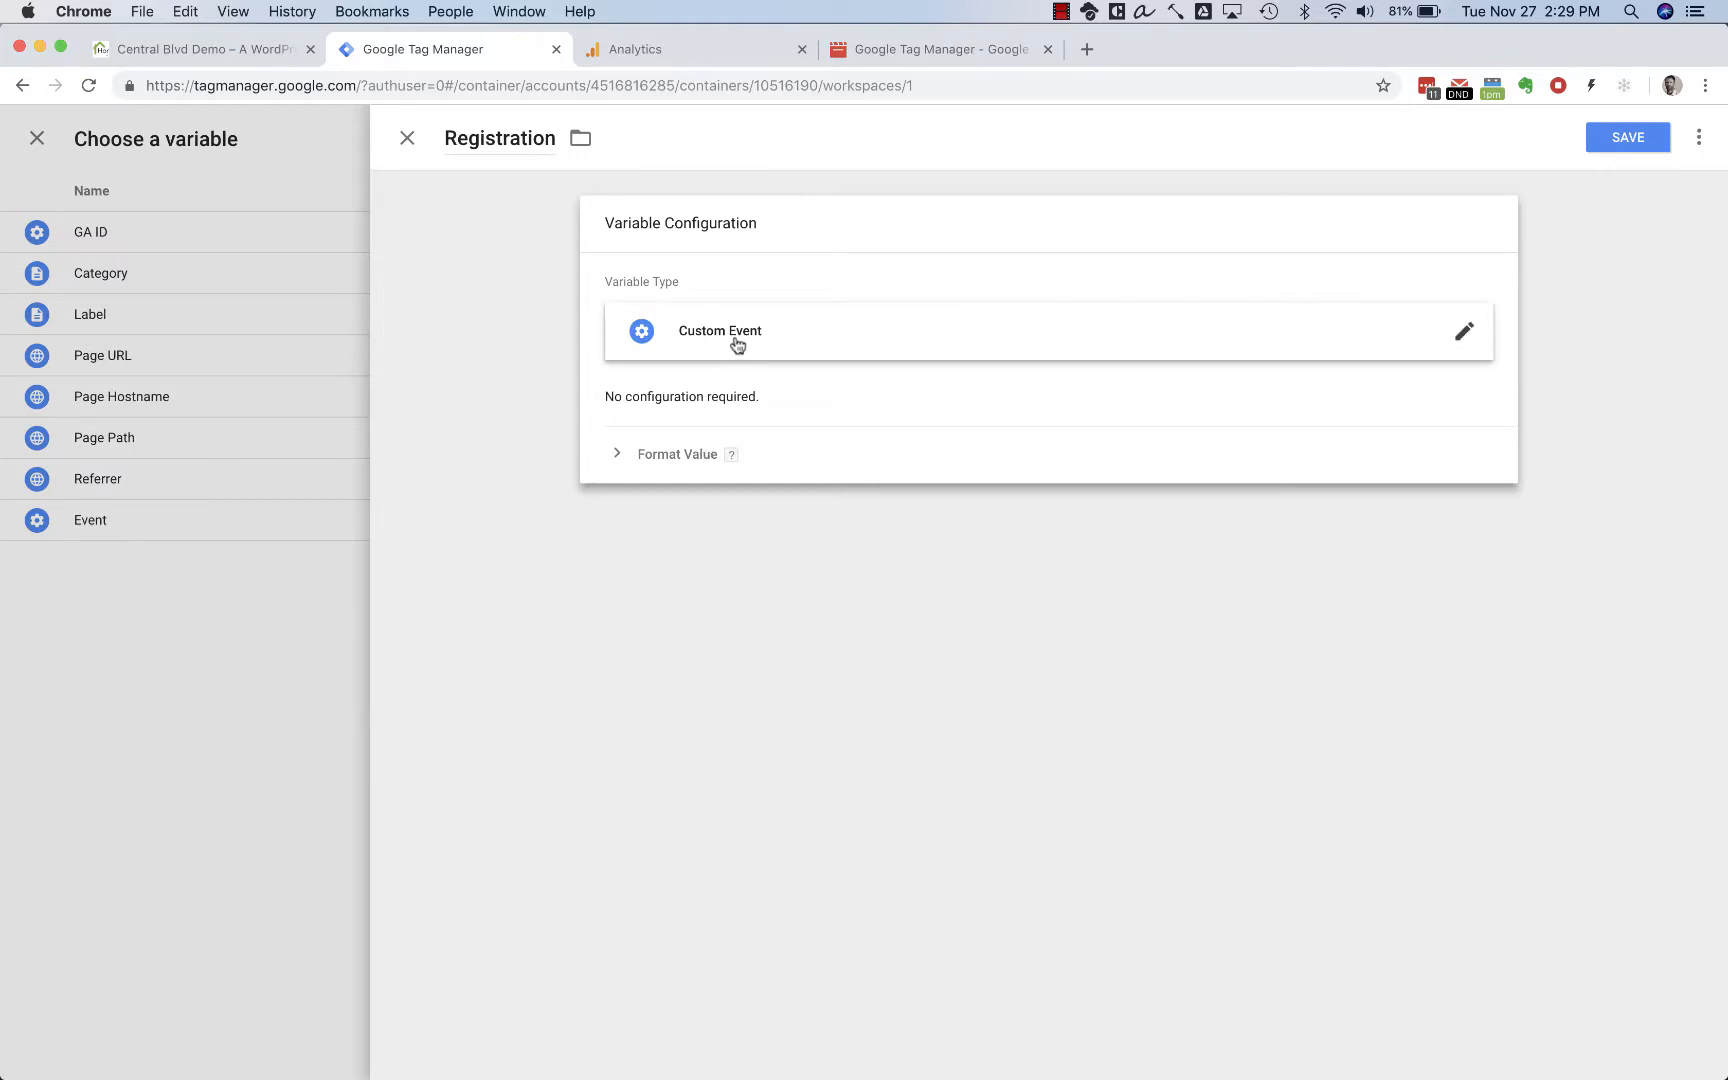
pyautogui.click(735, 343)
pyautogui.click(706, 340)
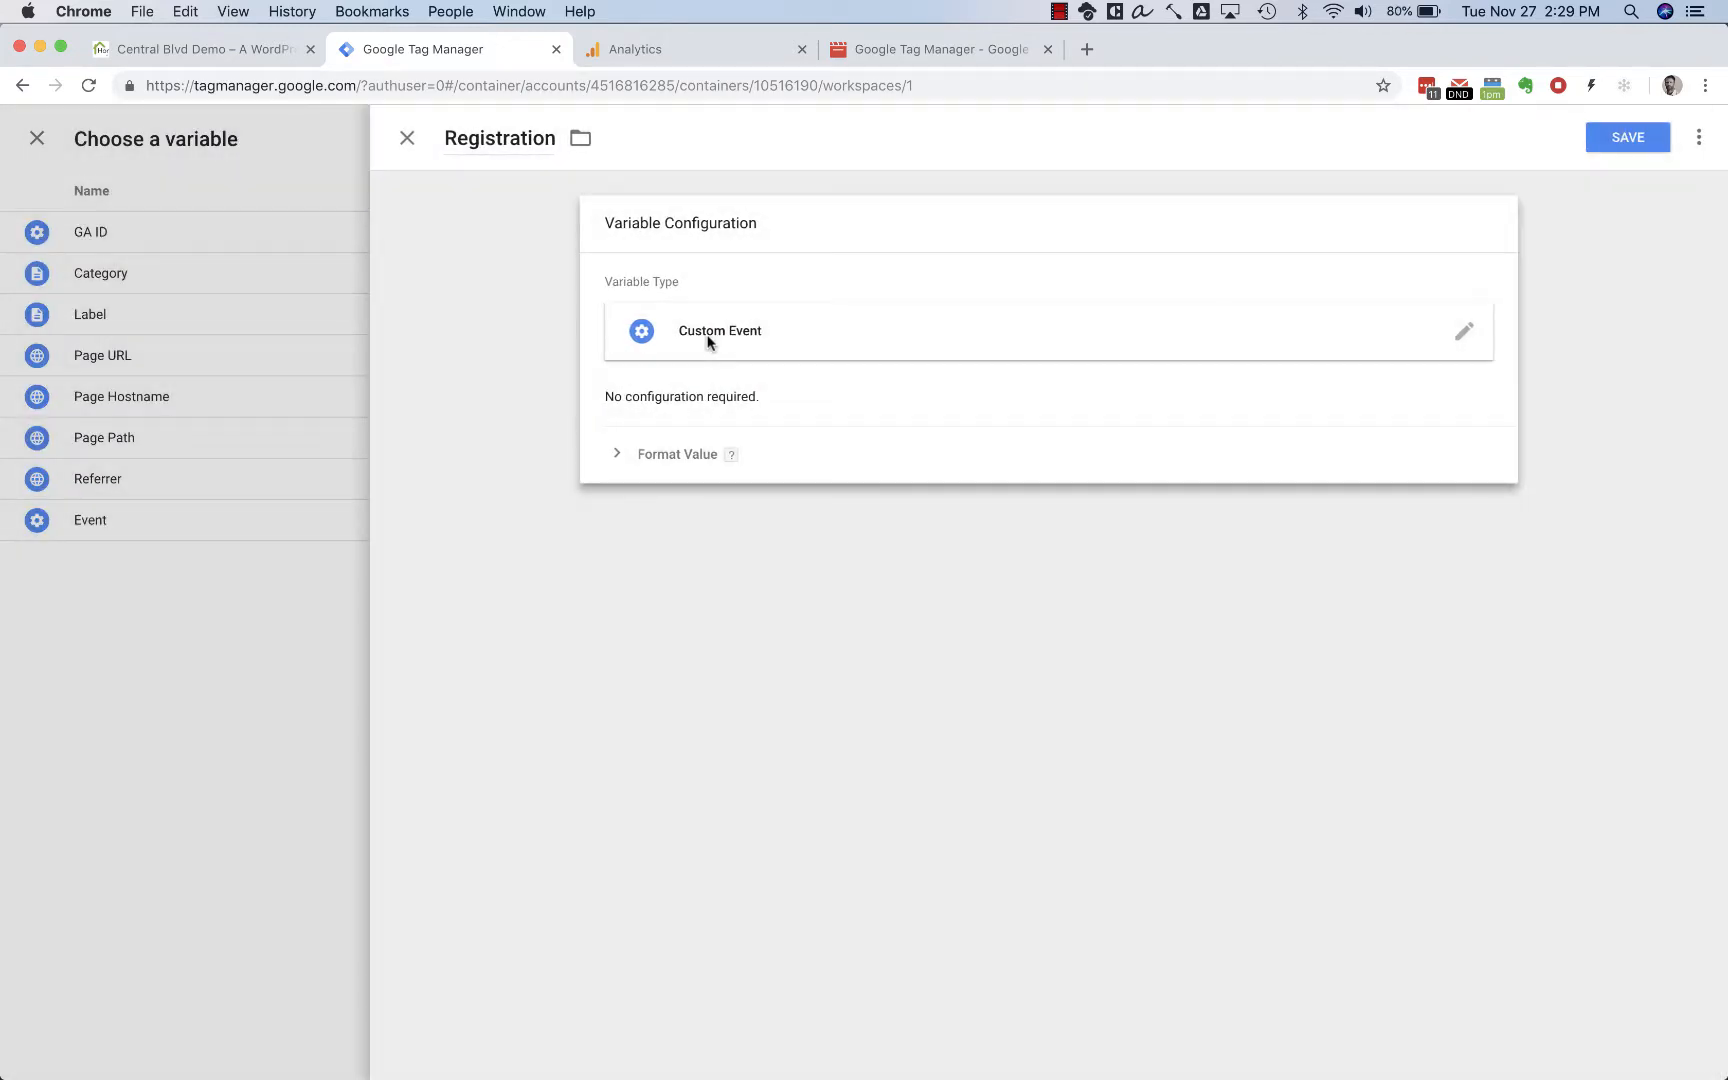
pyautogui.click(1617, 140)
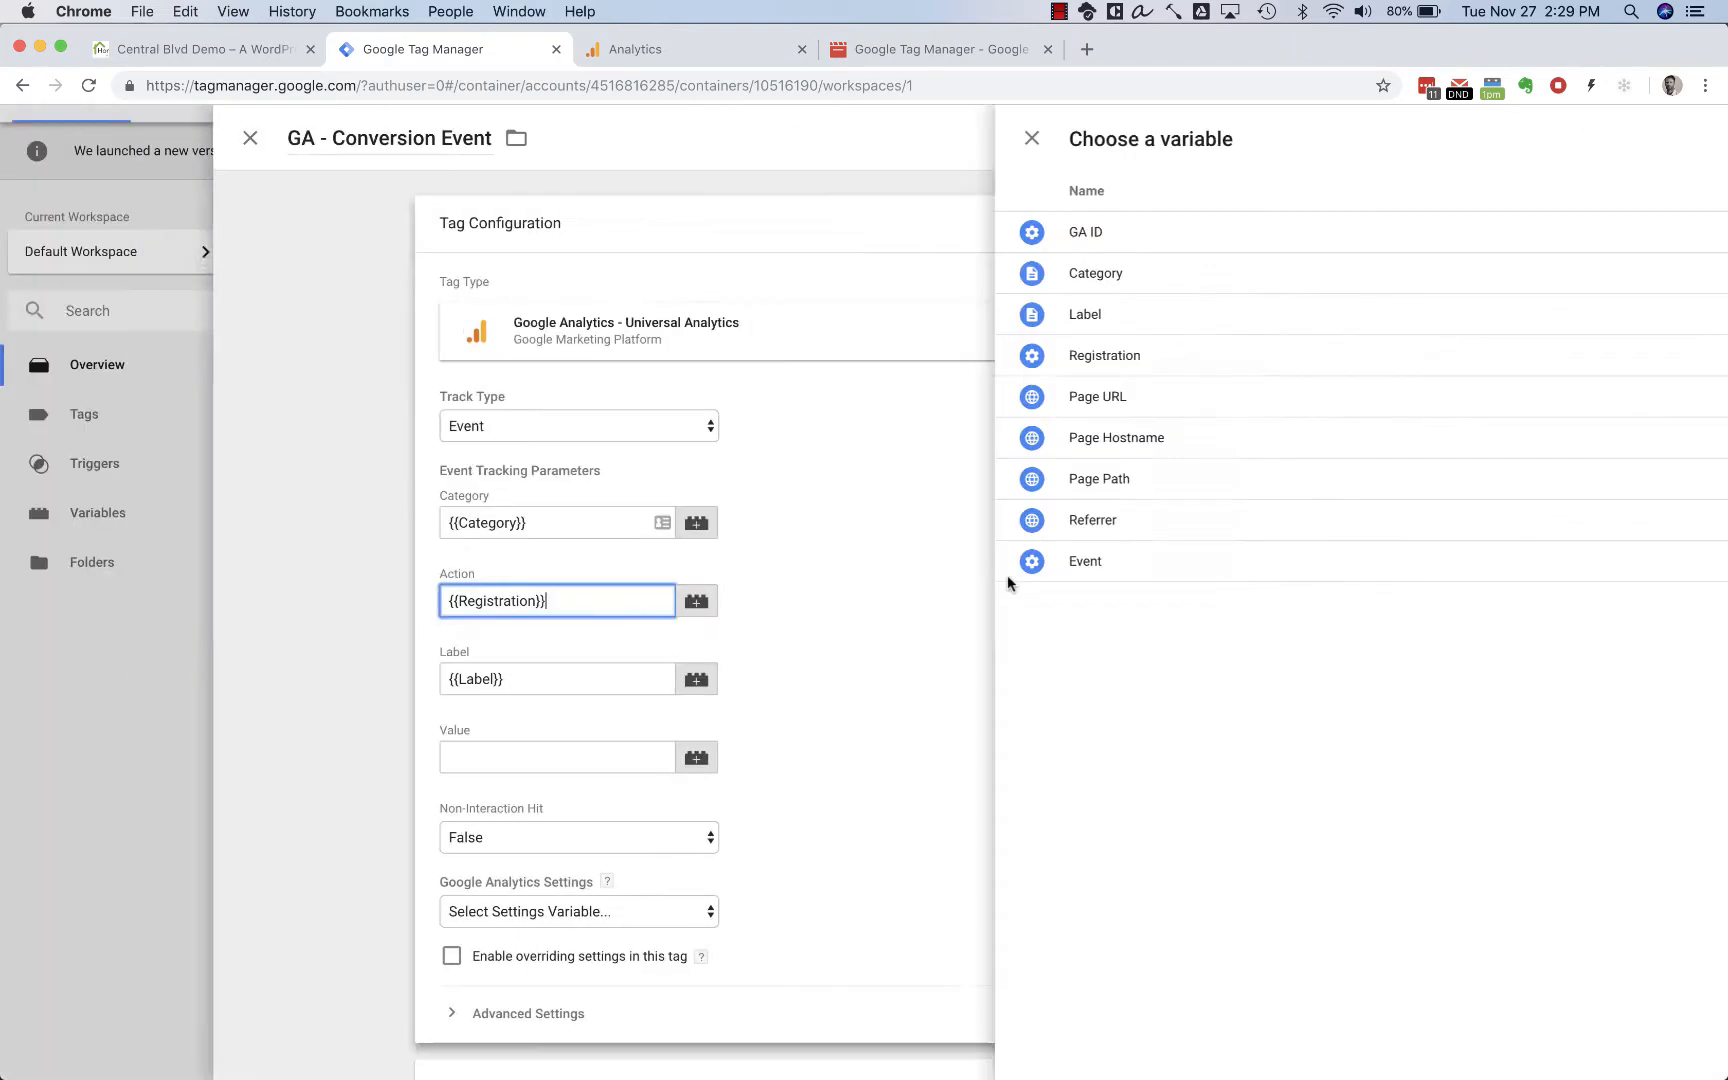
# - Set the conversion tag's Google Analytics Settings variable to {{GA ID}}
pyautogui.scroll(-5, 1021, 680)
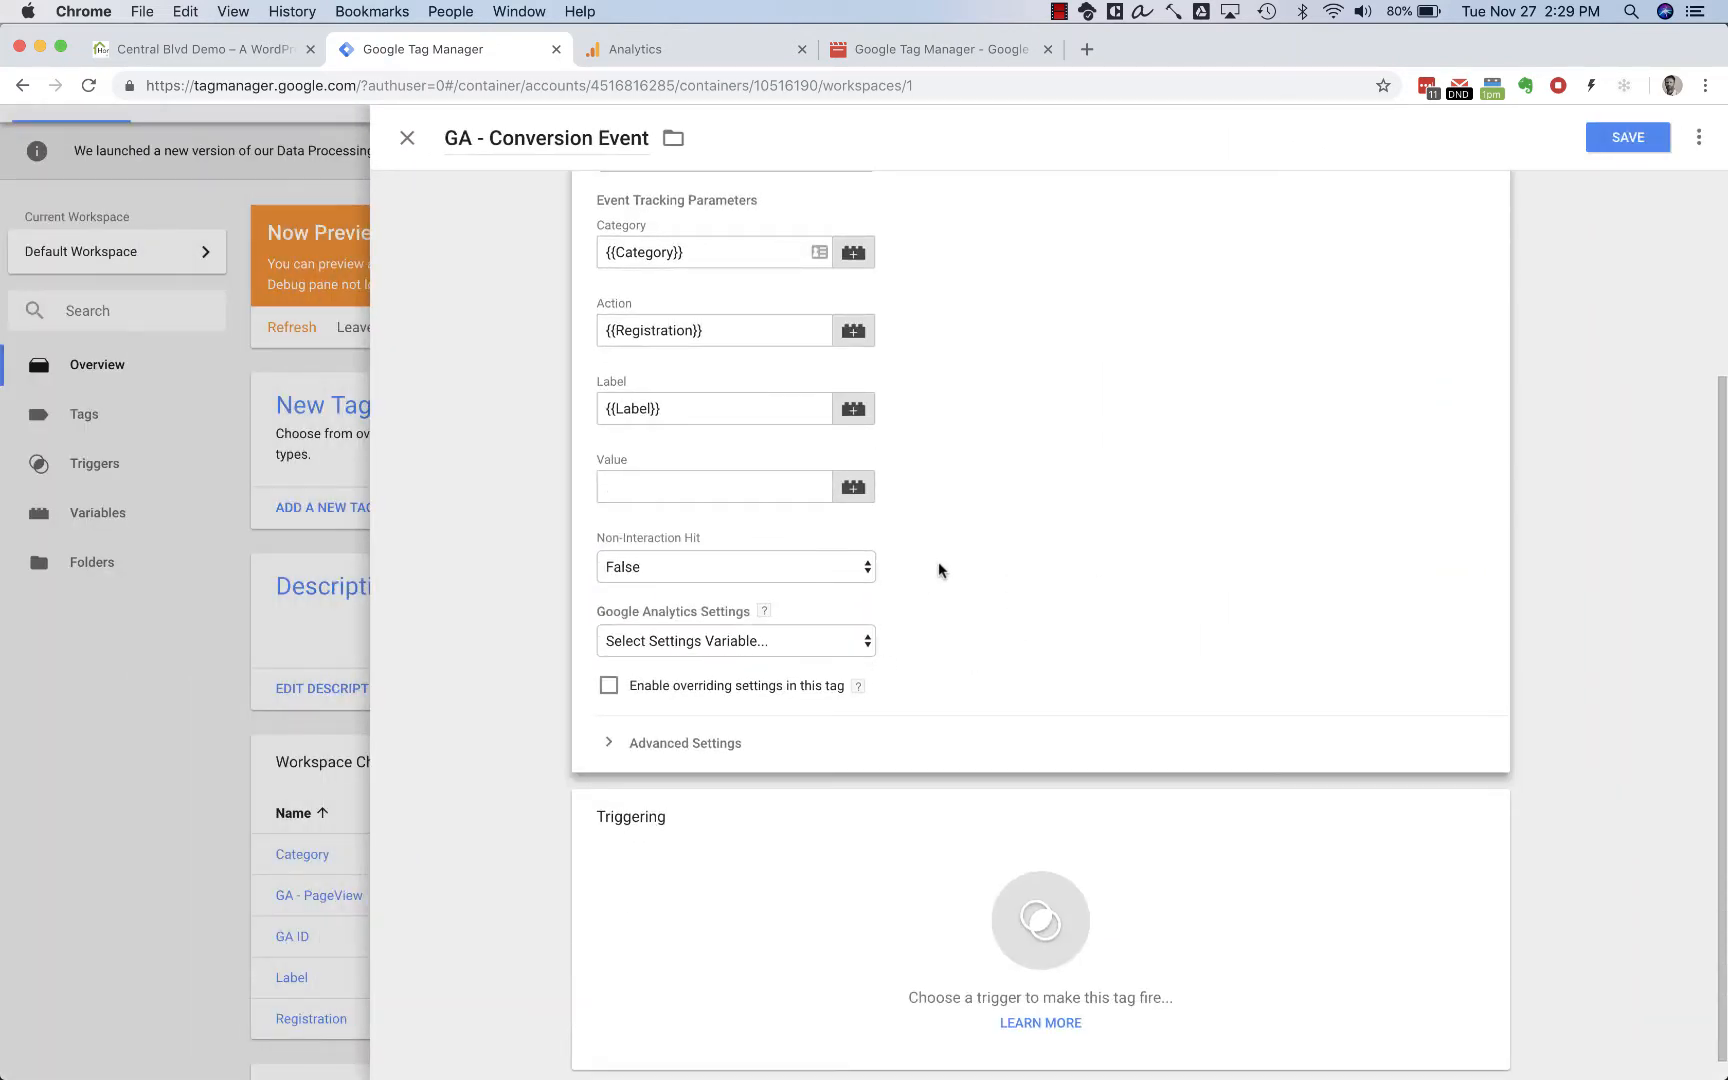
pyautogui.scroll(1, 938, 562)
pyautogui.click(838, 690)
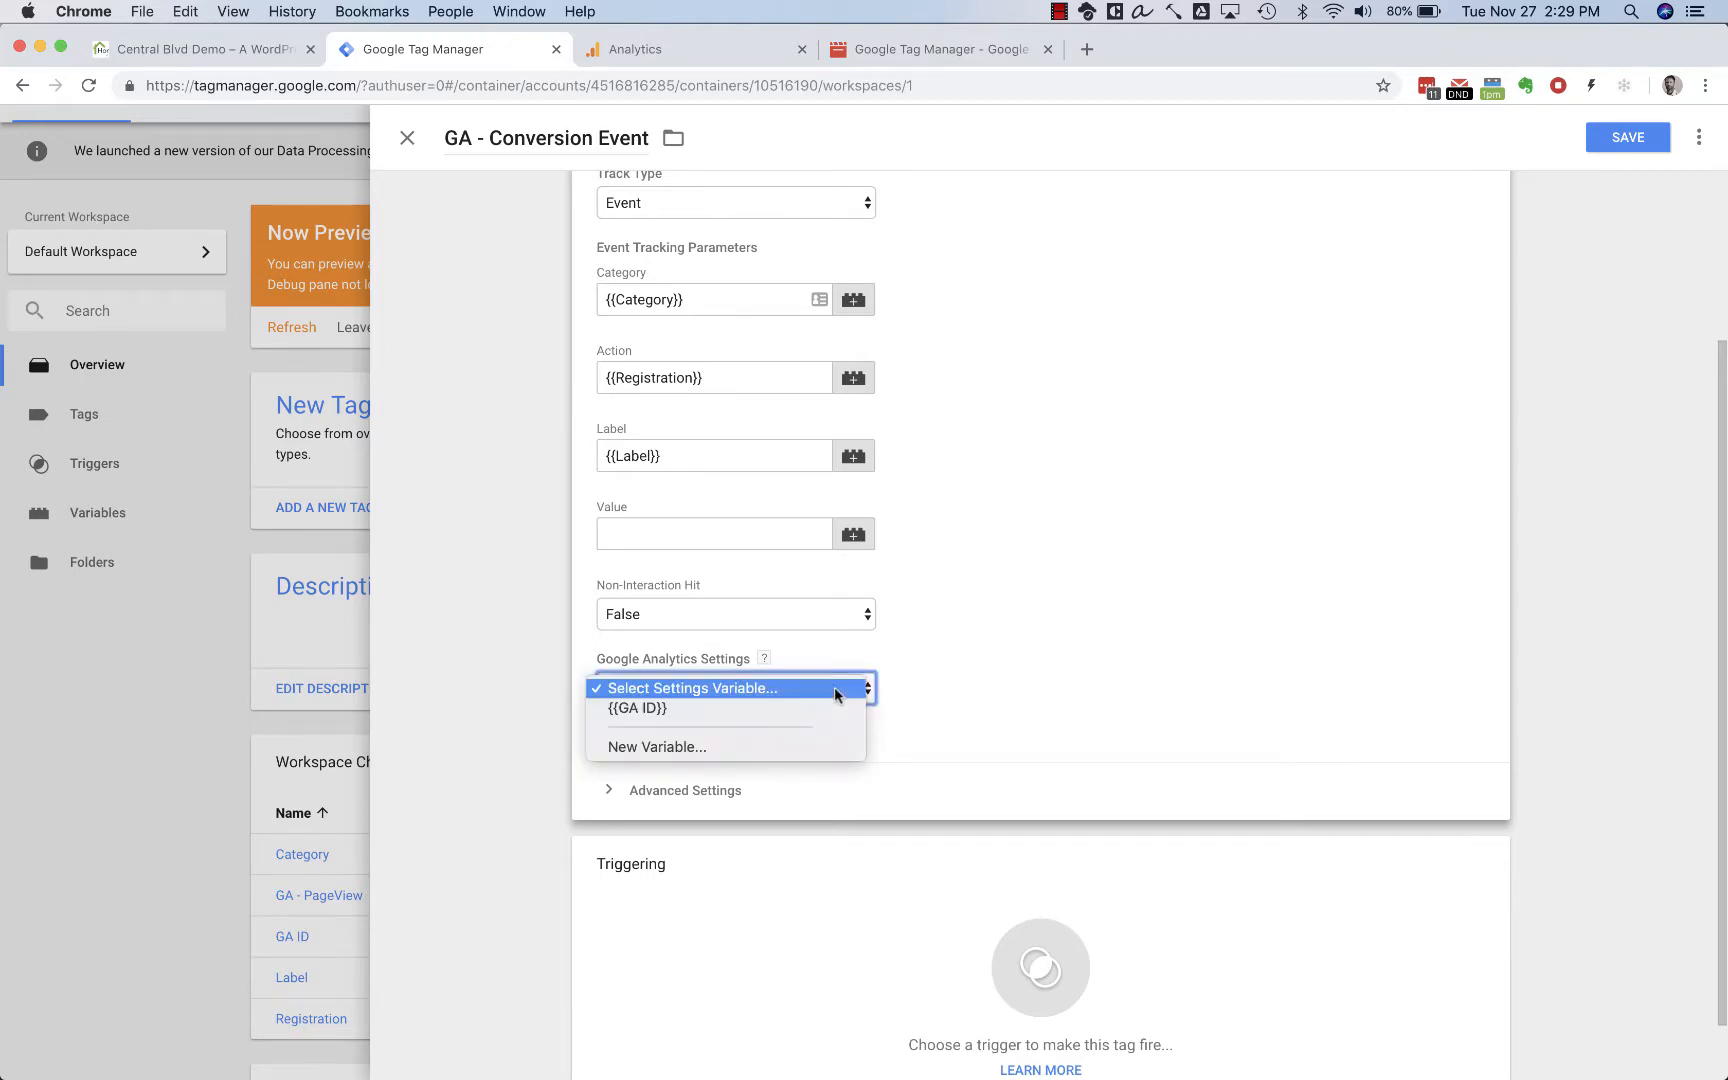
pyautogui.click(626, 709)
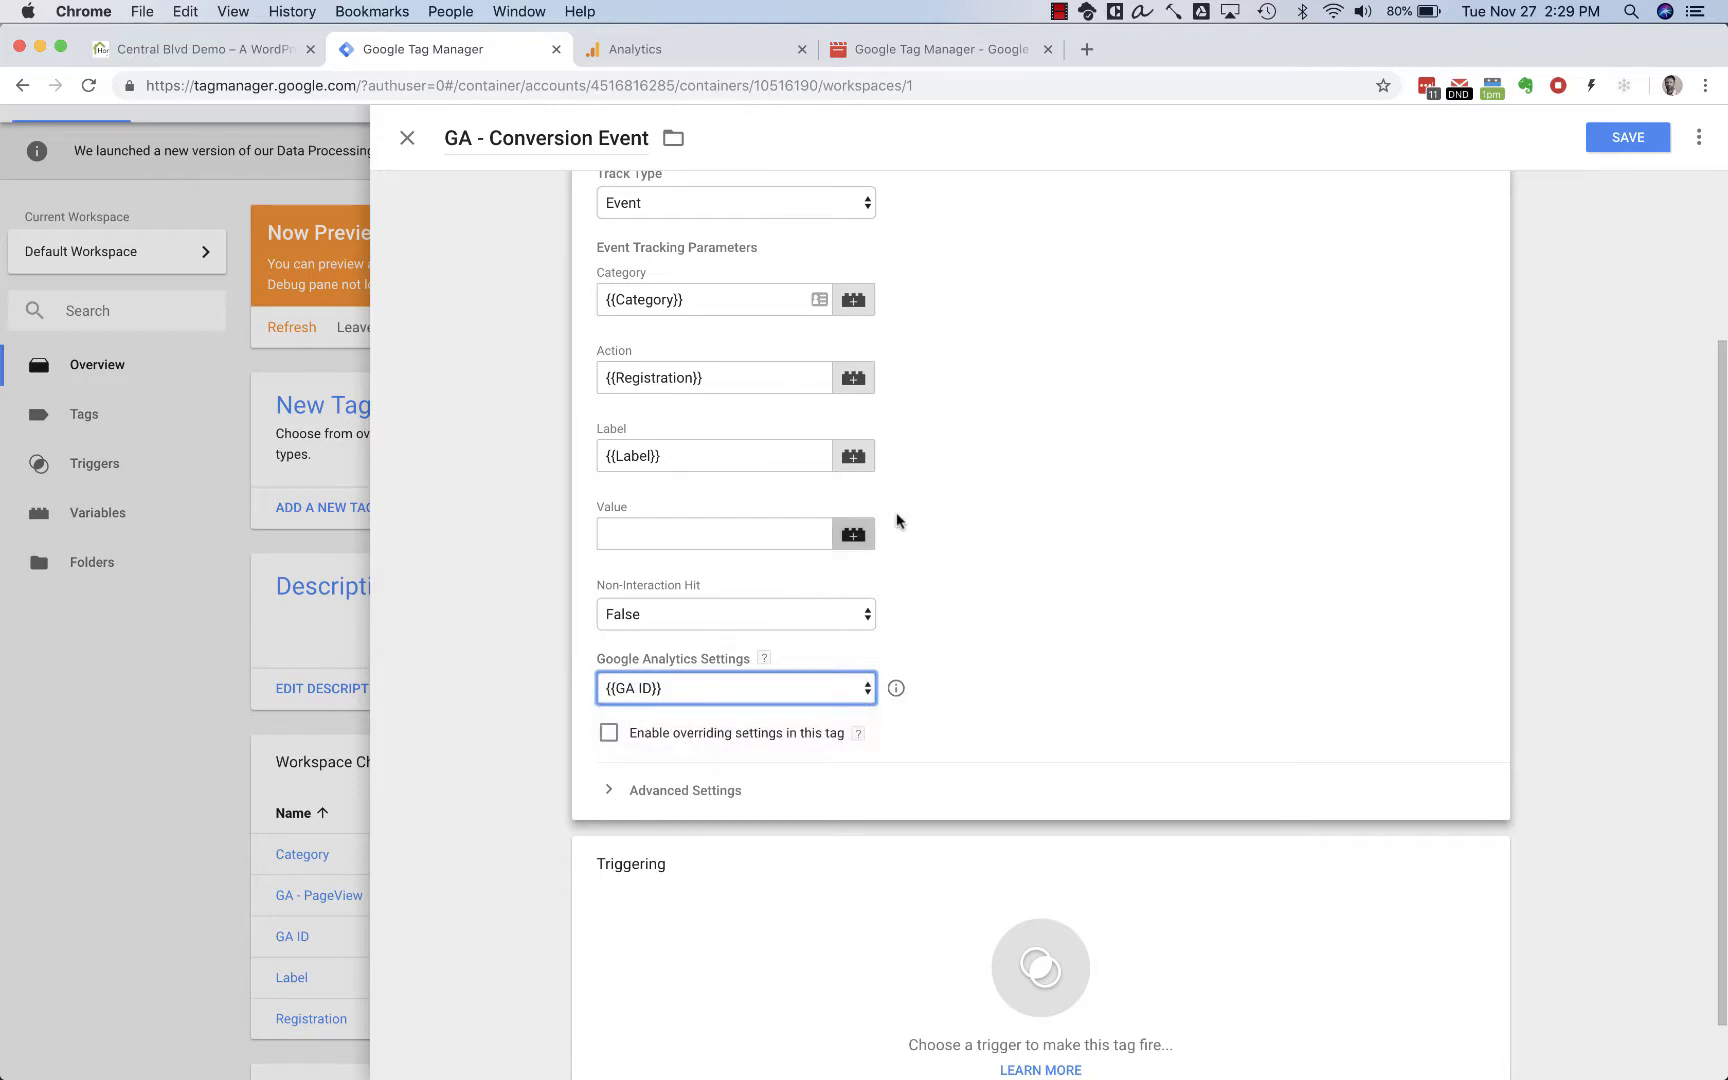
# - For the conversion tag, add a new trigger named "Registration Event Trigger" of type Custom Event
pyautogui.scroll(2, 946, 470)
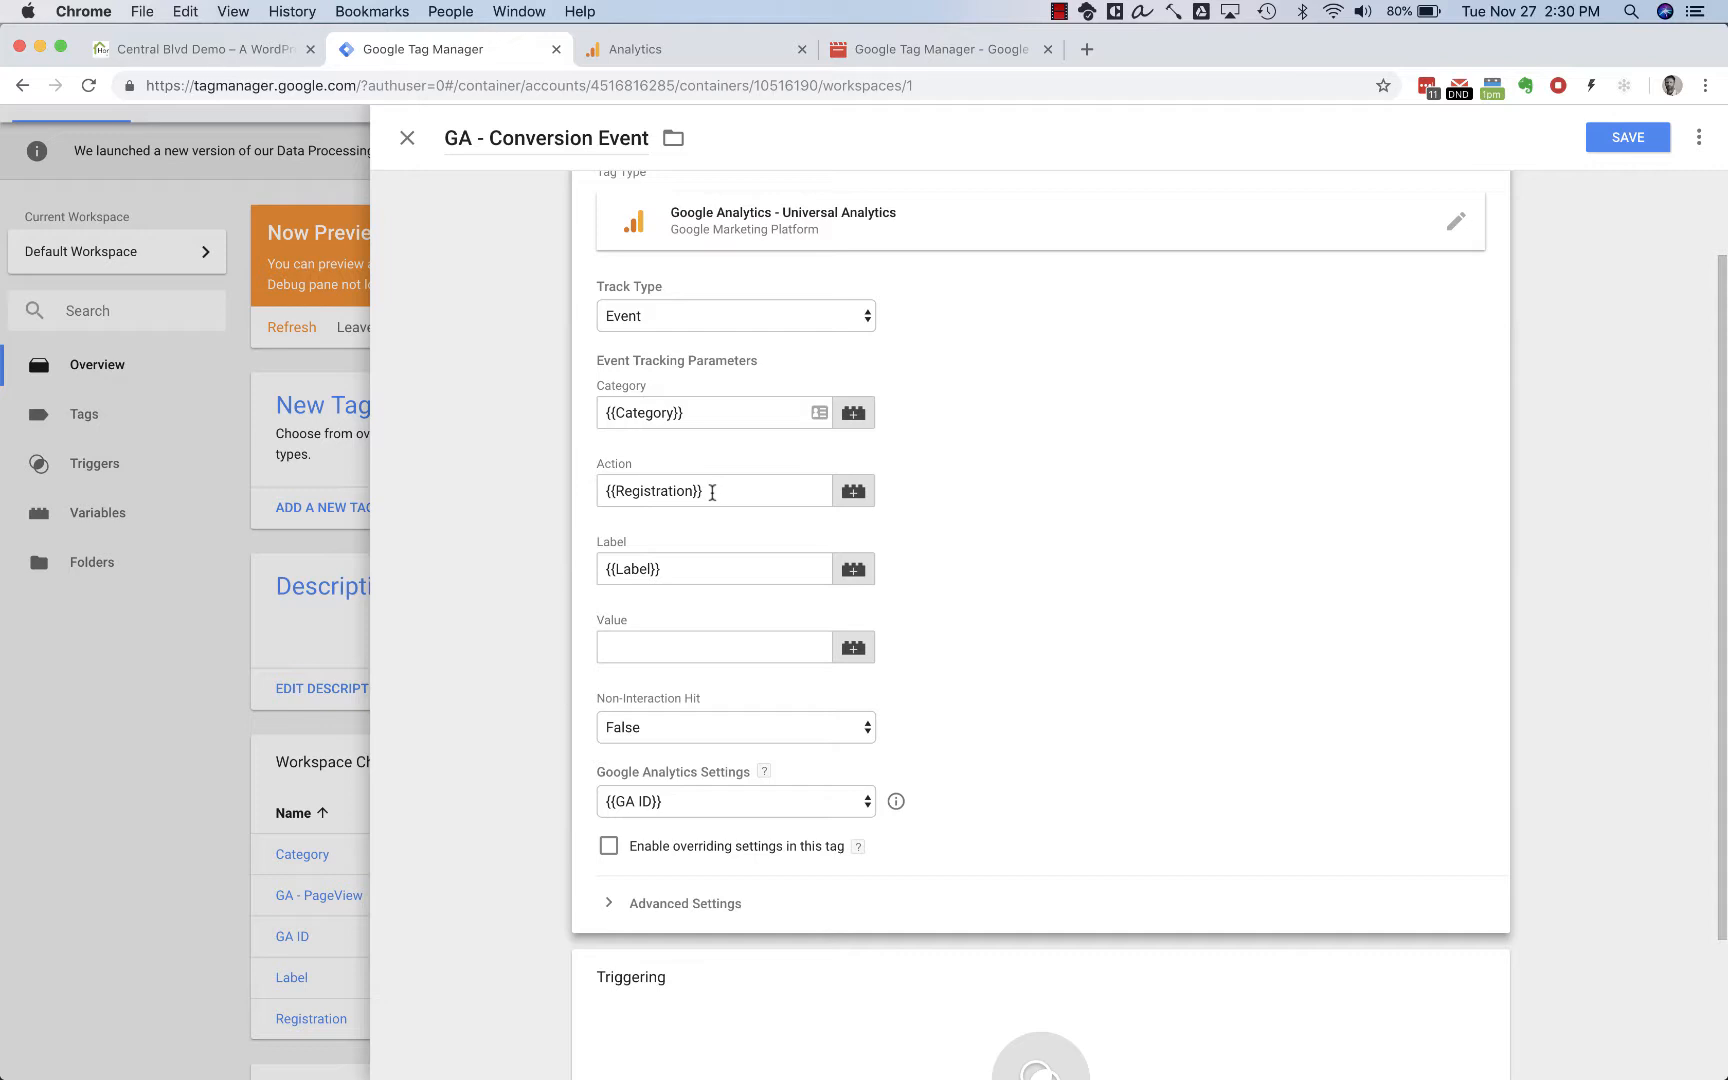
pyautogui.scroll(-3, 1160, 840)
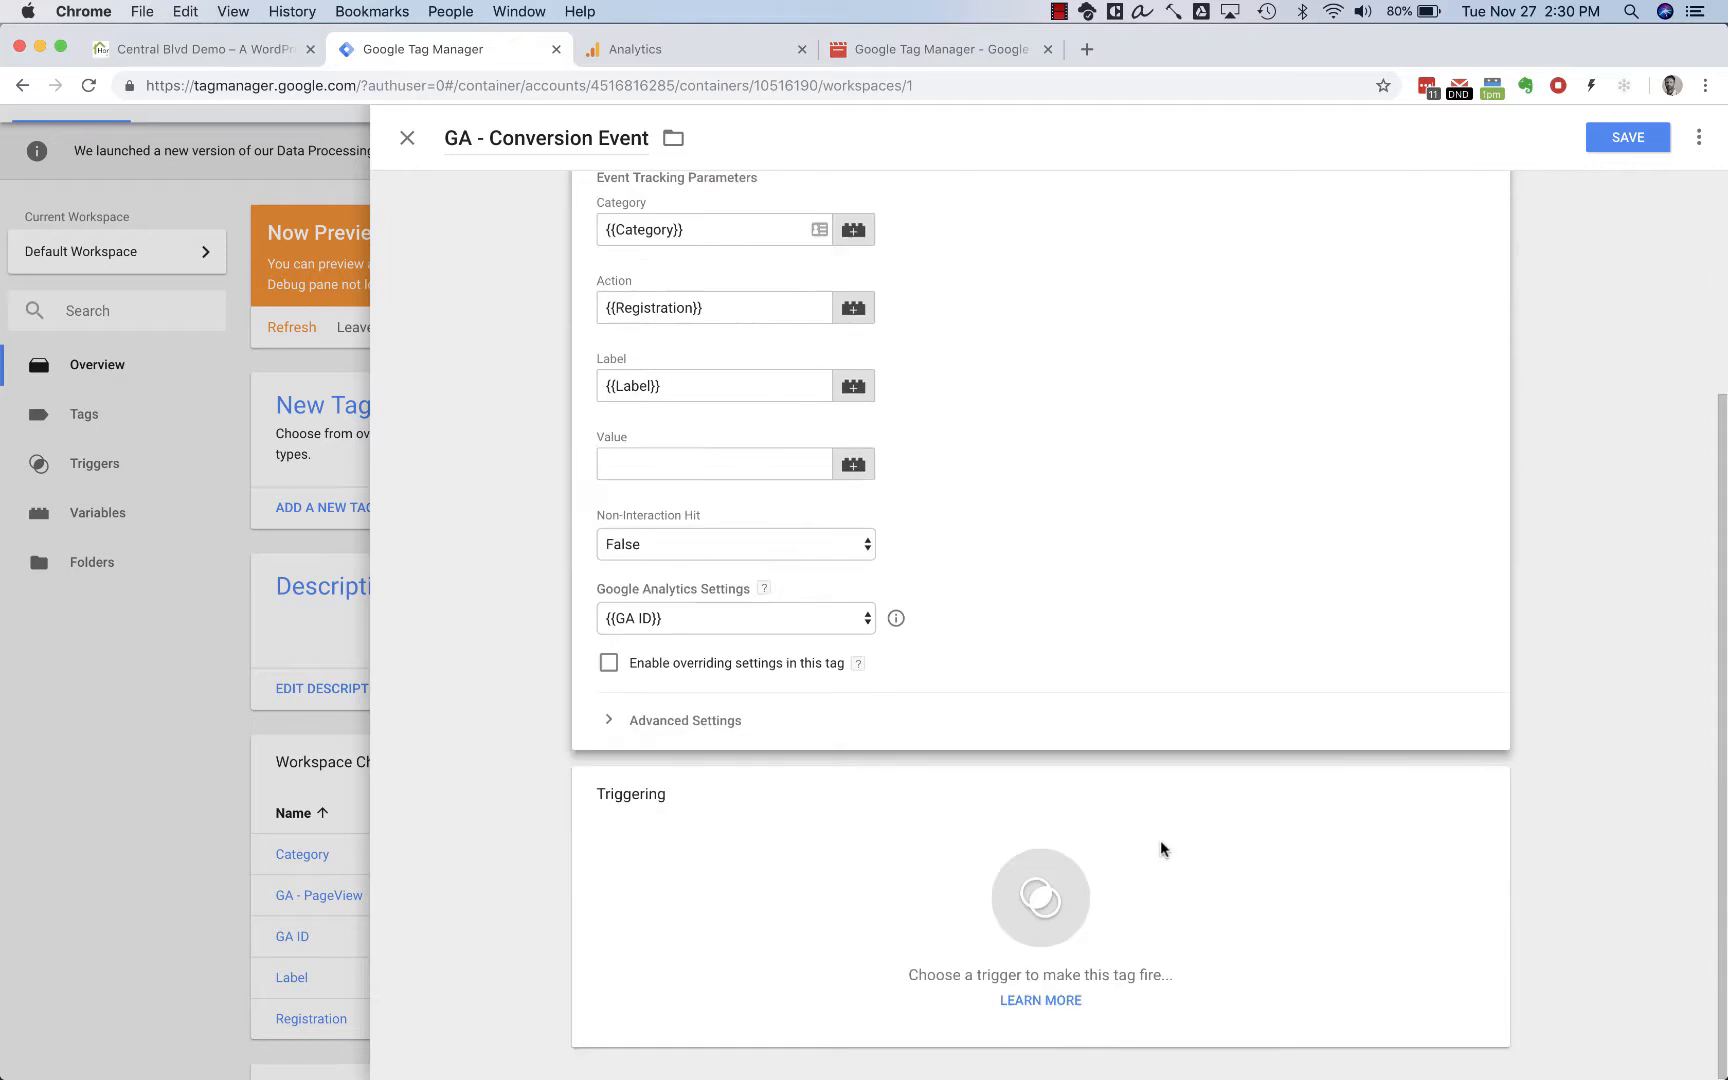
pyautogui.click(1040, 898)
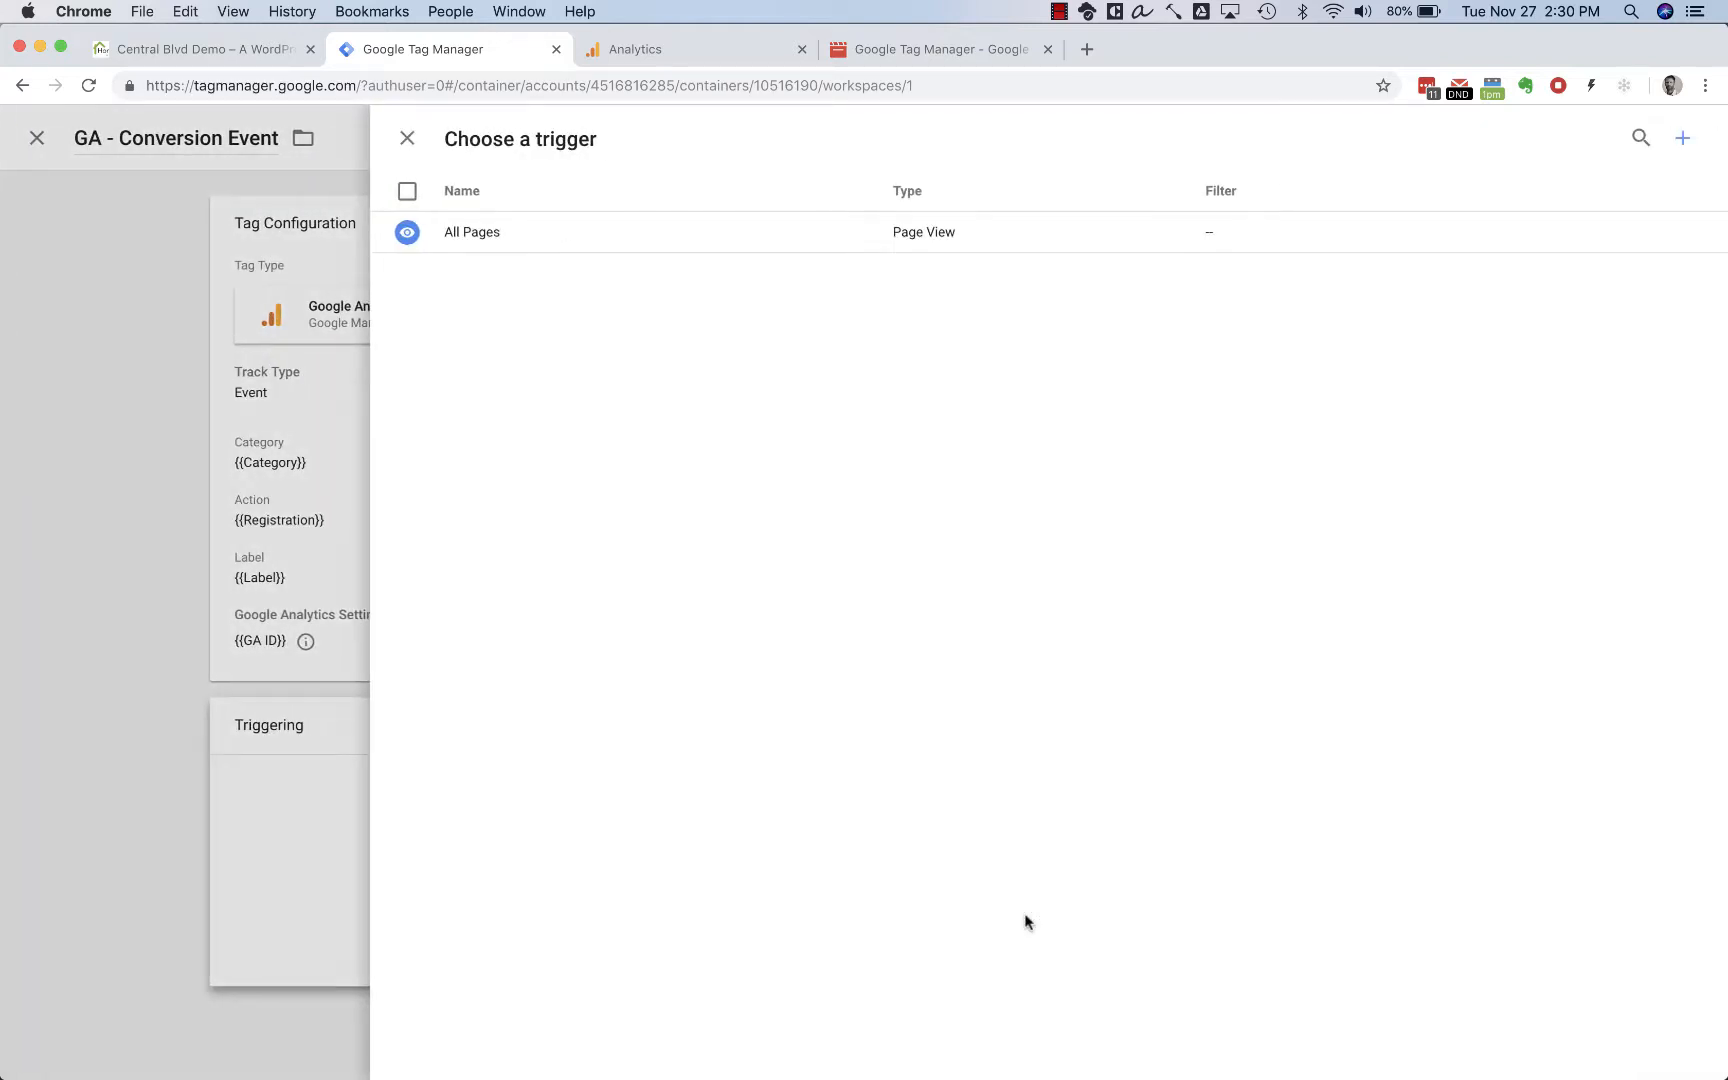
pyautogui.click(1683, 139)
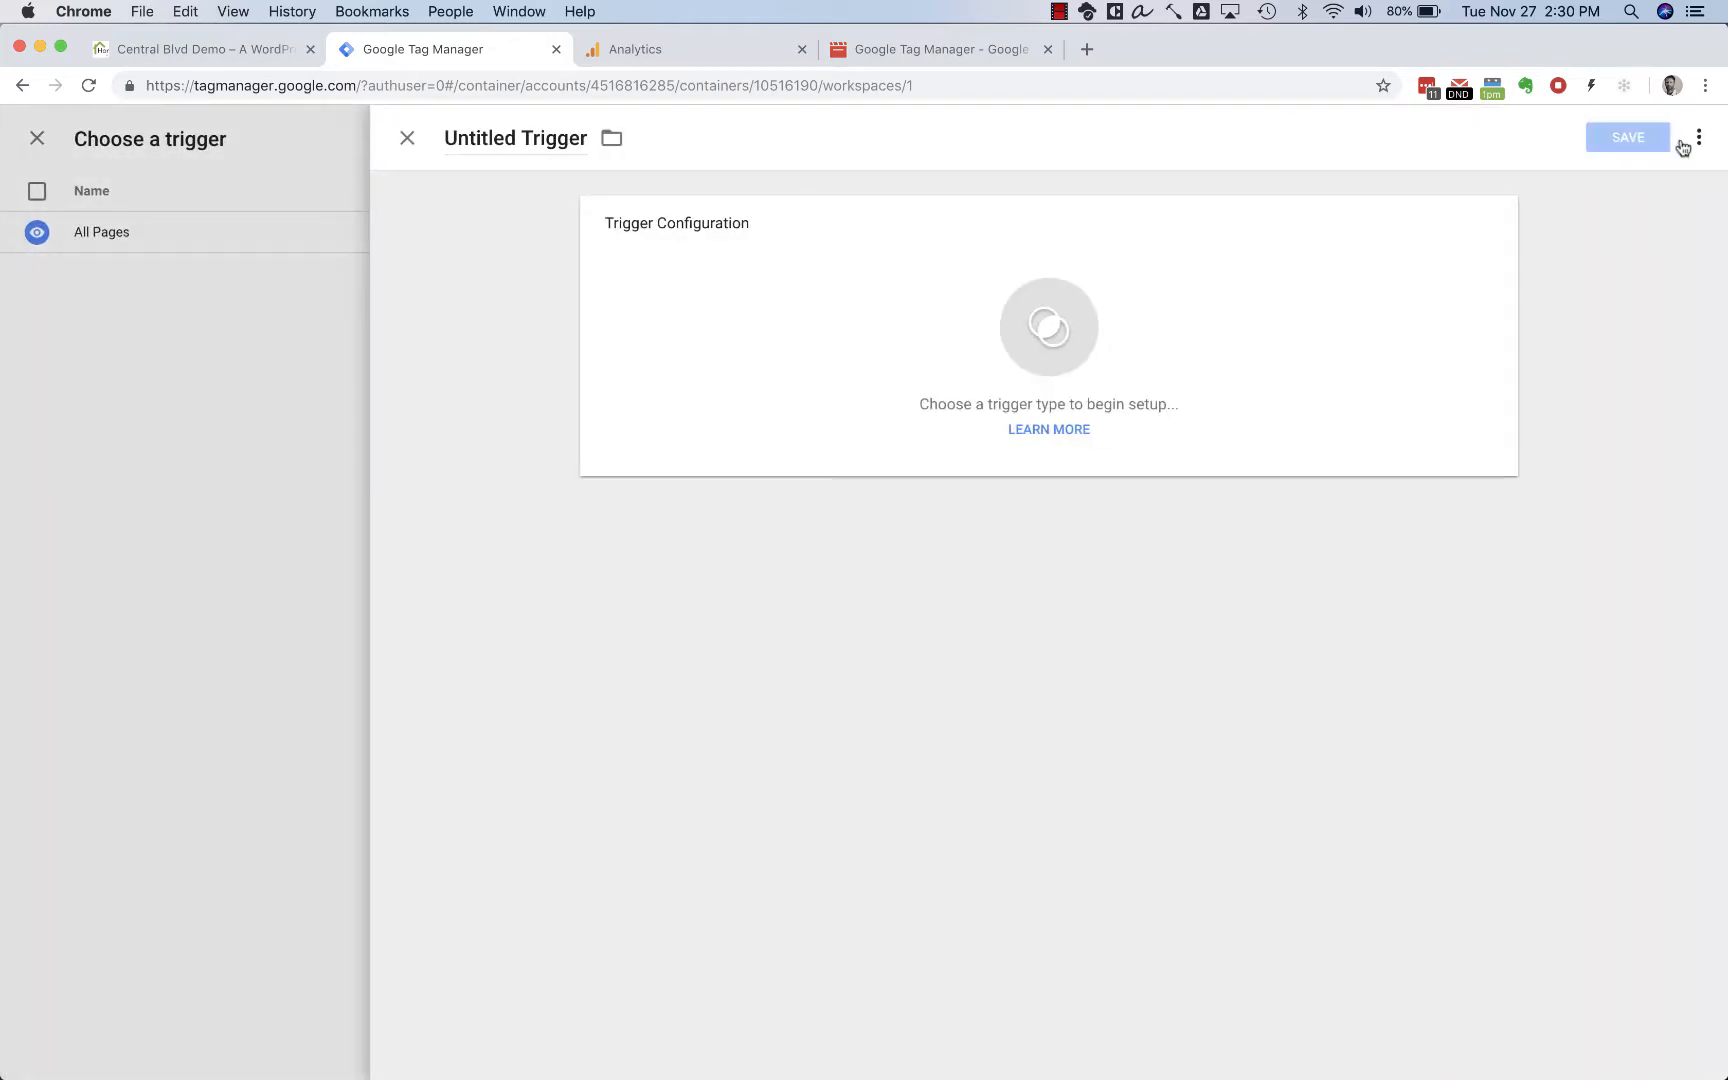
pyautogui.click(519, 141)
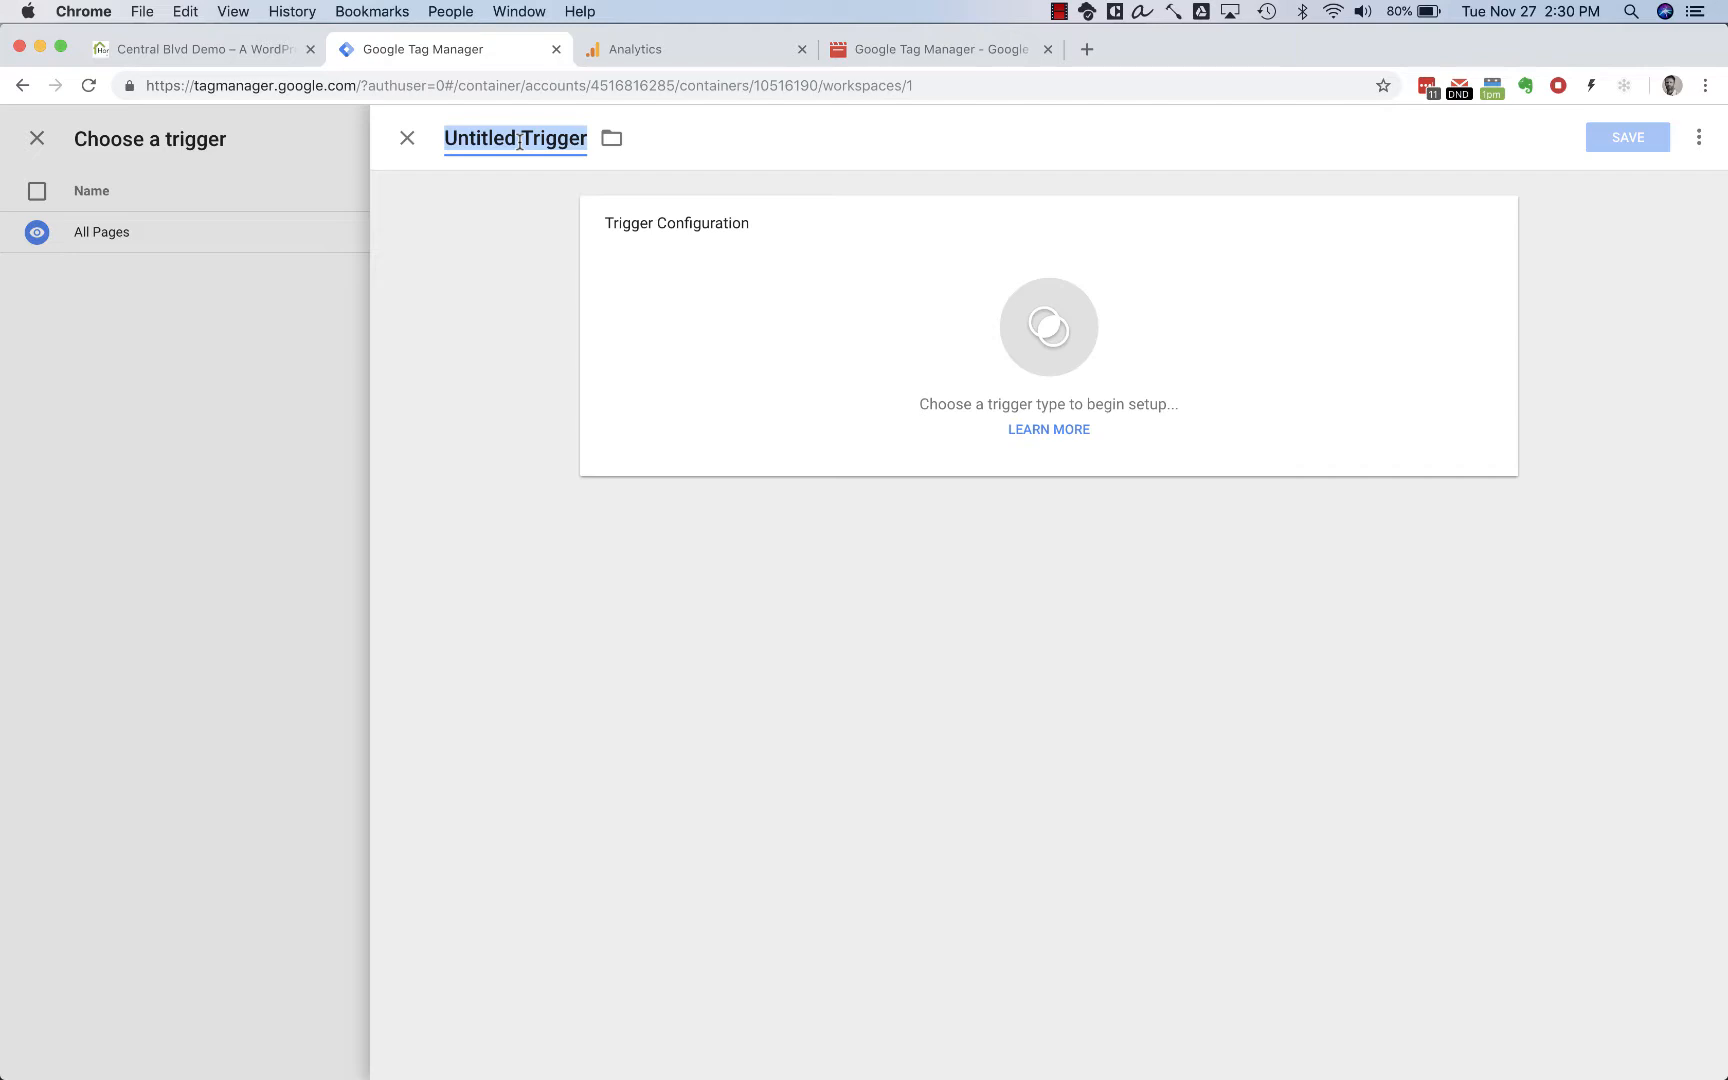
pyautogui.write('Registratio')
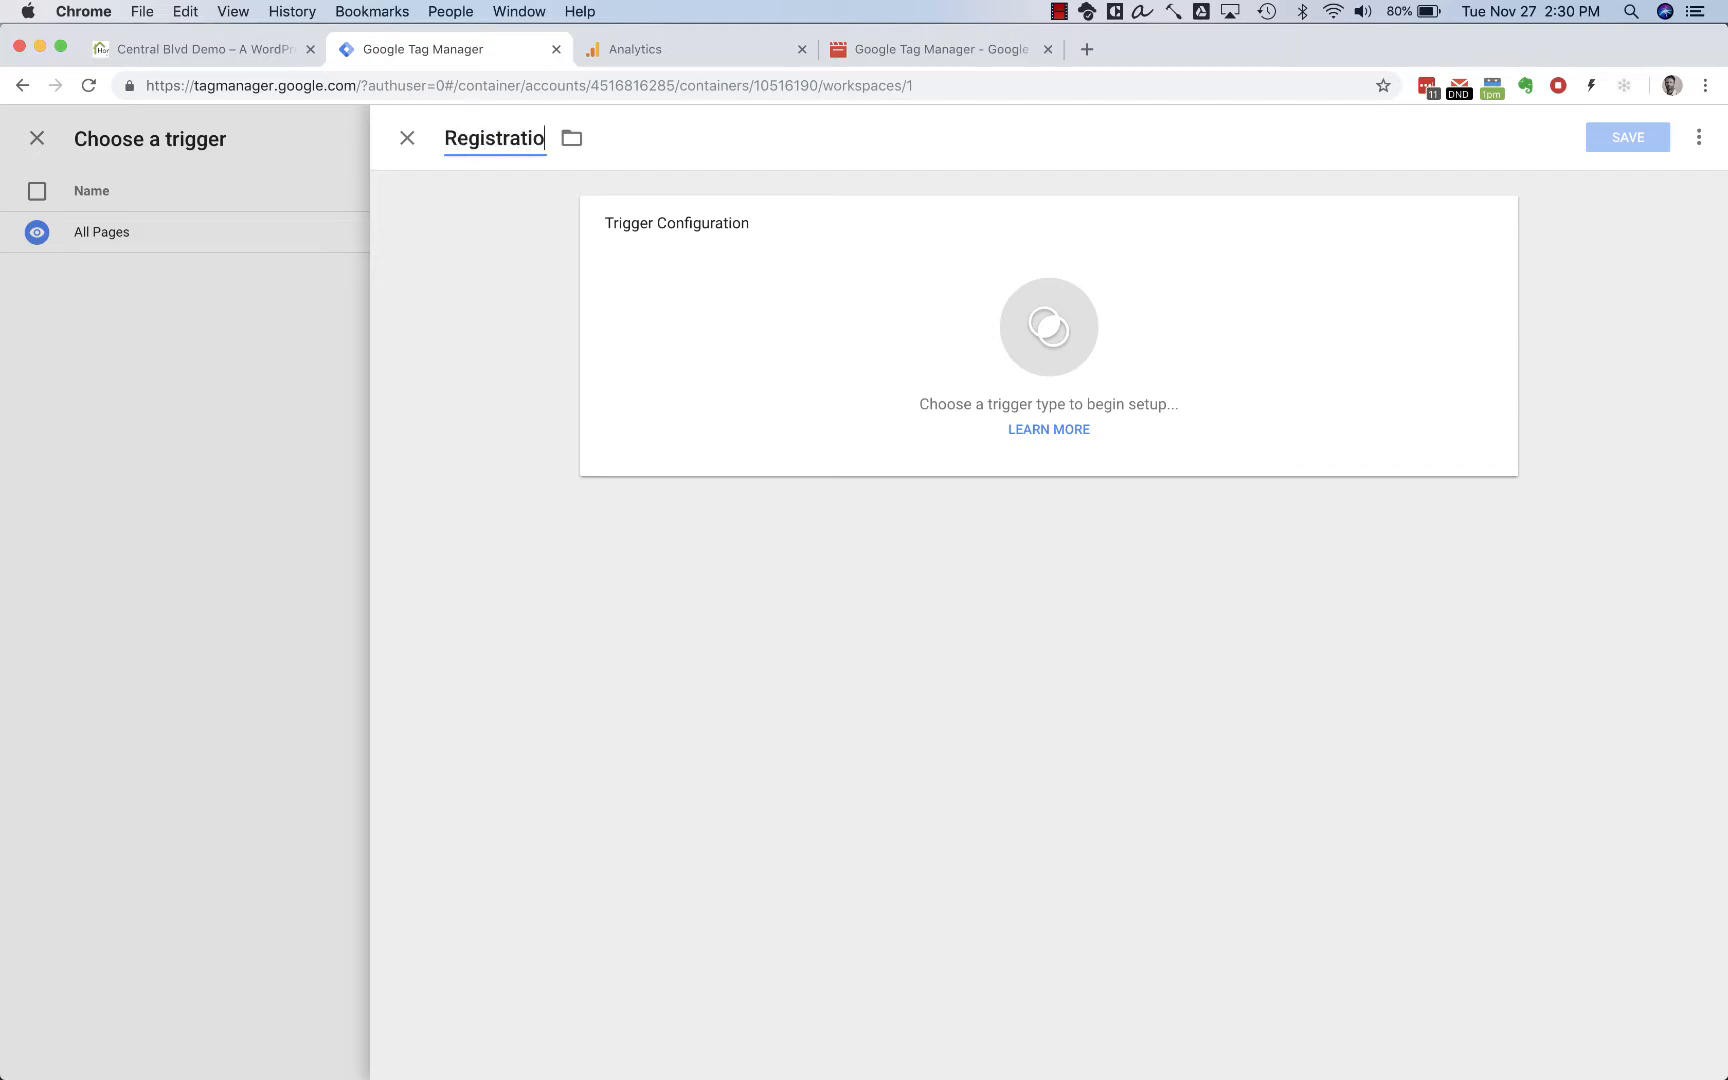
pyautogui.write('n Event Trigger')
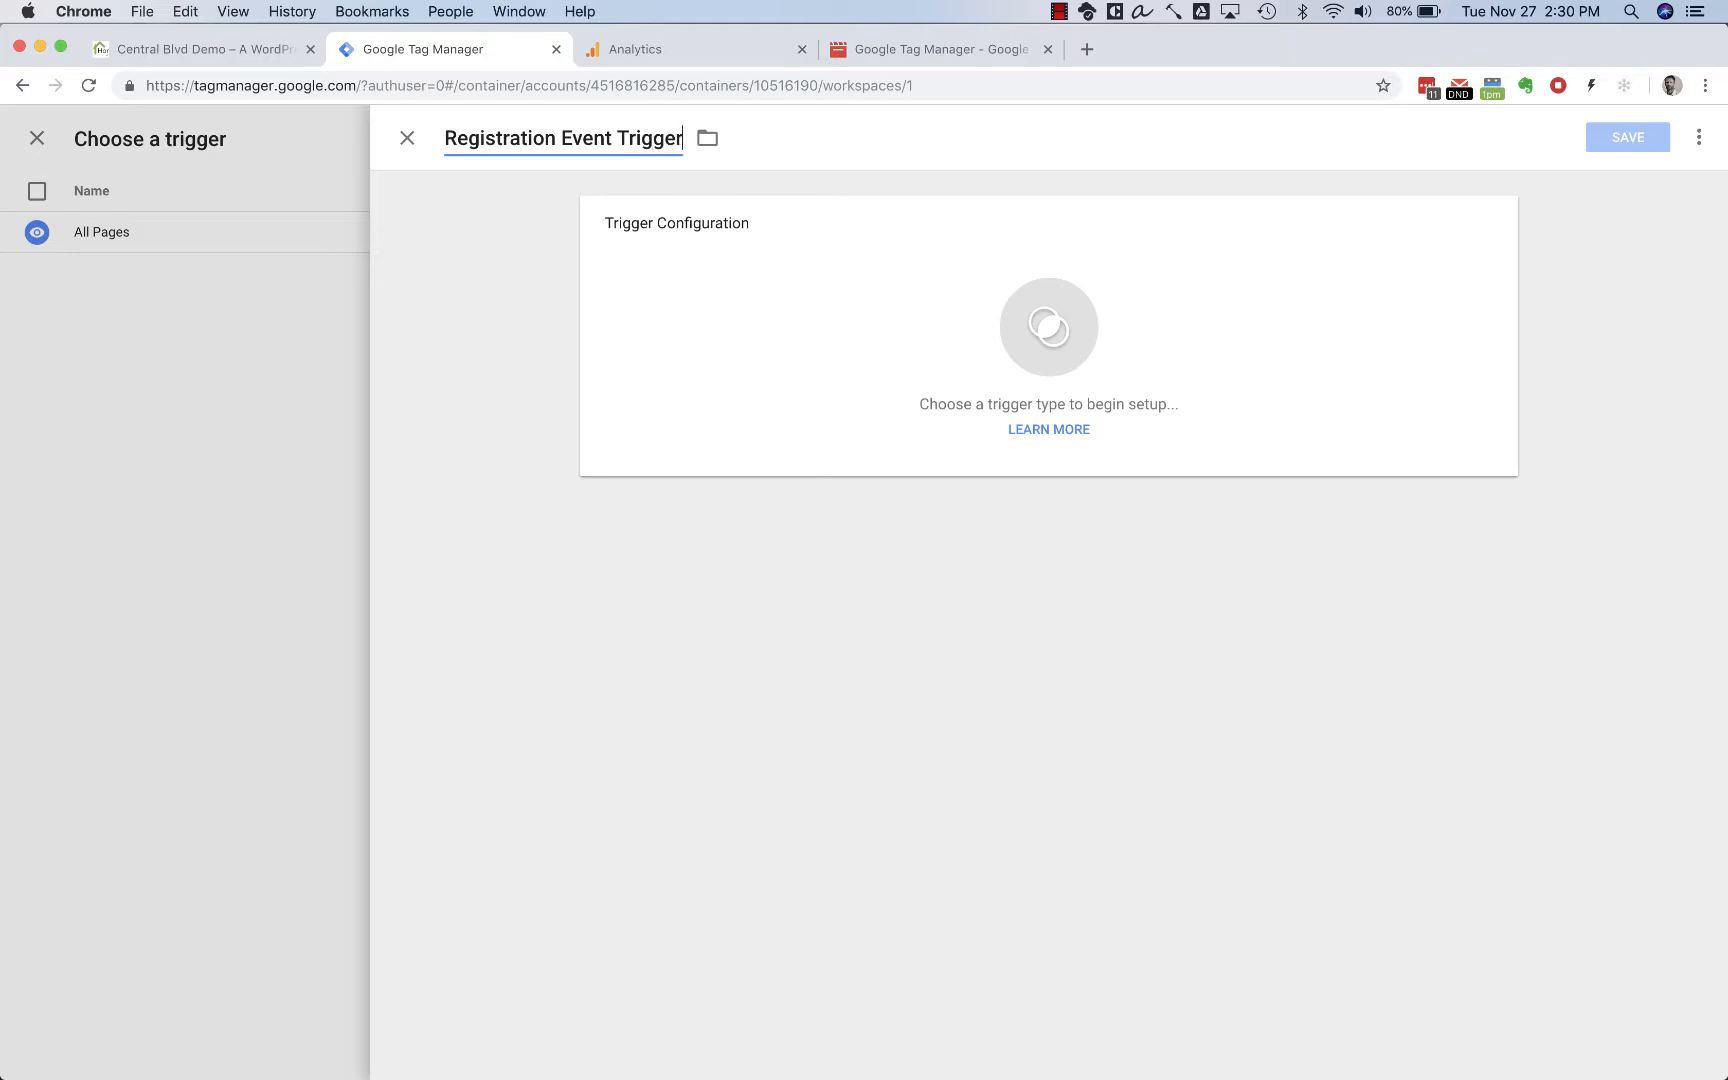
pyautogui.click(1041, 333)
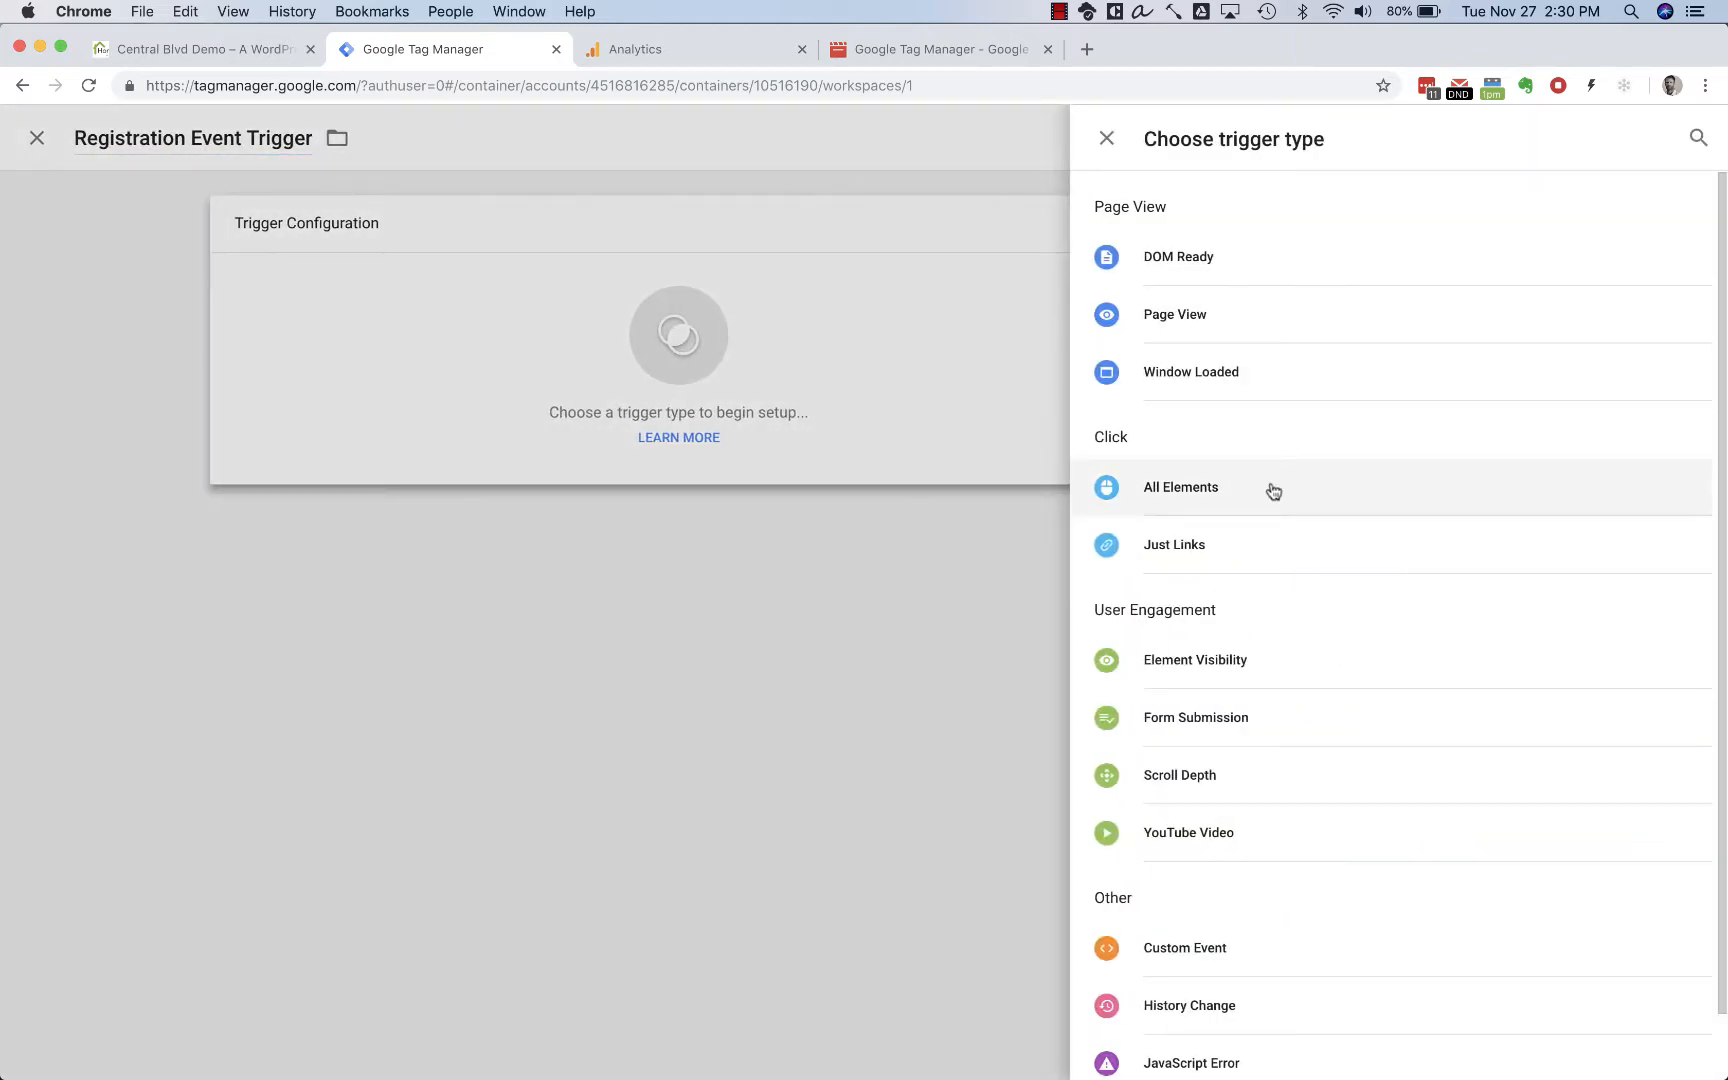
pyautogui.scroll(-2, 1257, 733)
pyautogui.click(1238, 881)
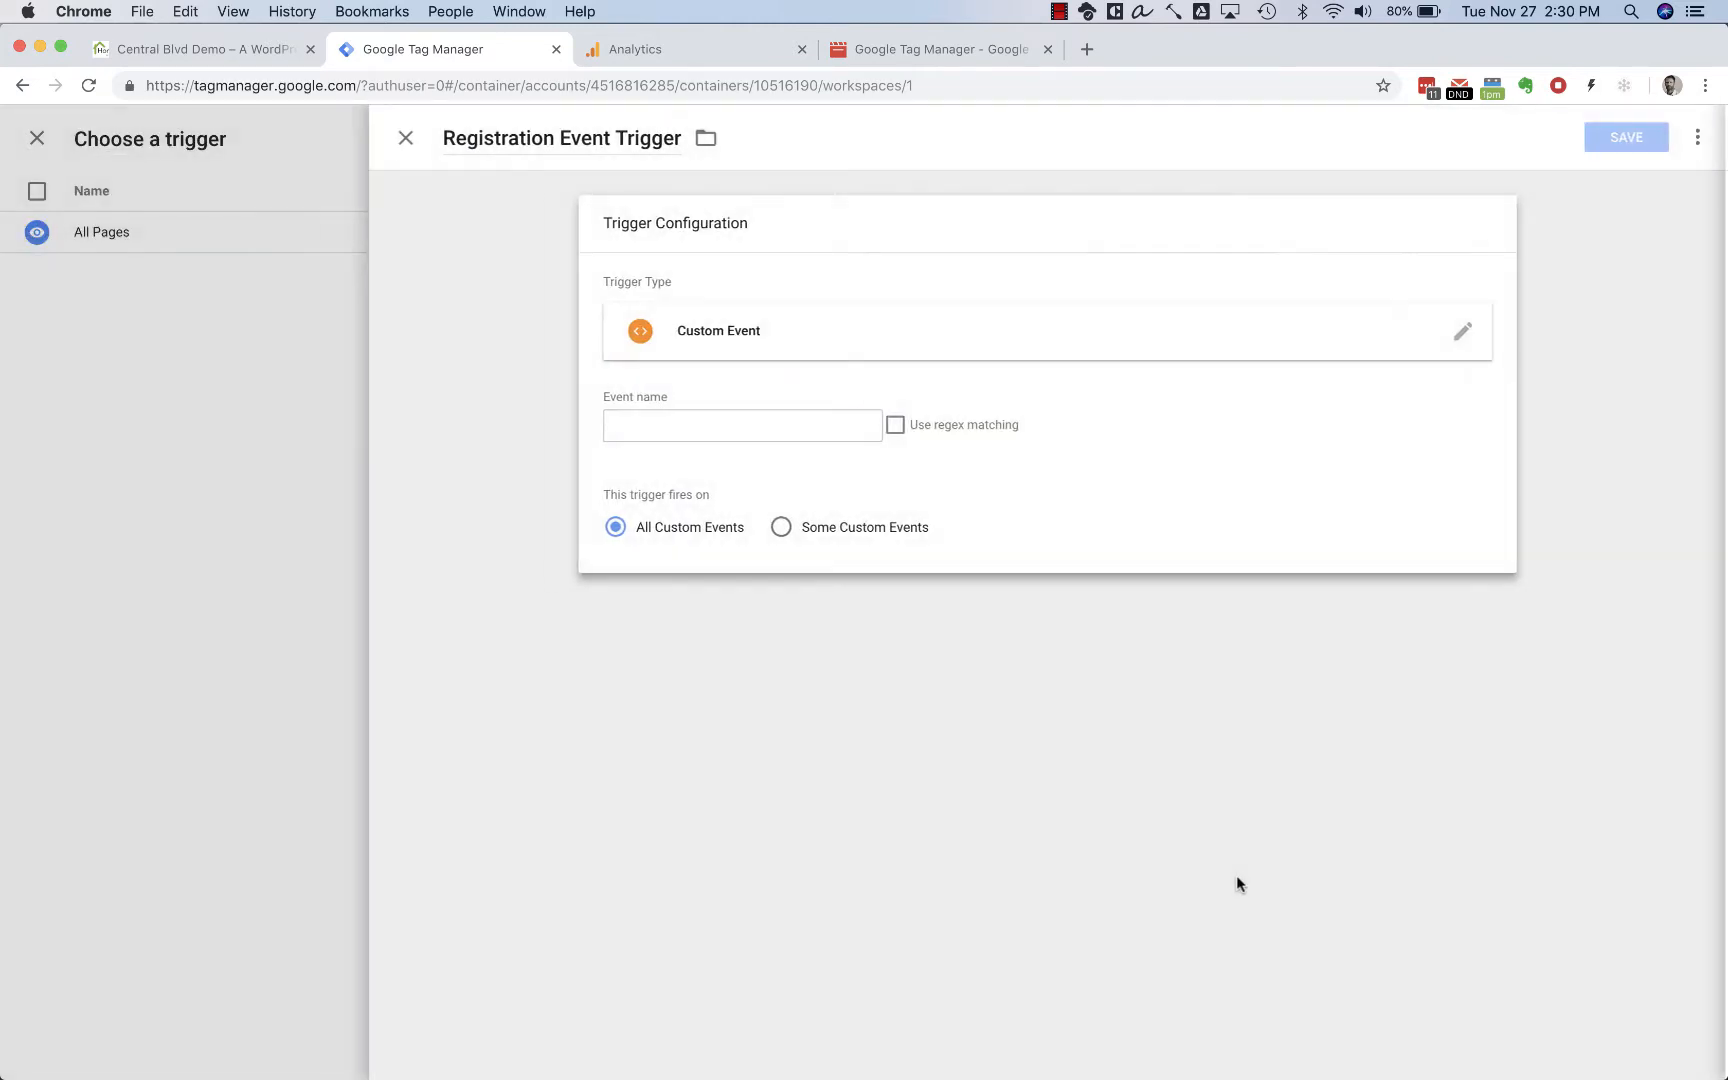
# - Set the trigger's event name to "registration" and save both the trigger and the conversion tag
pyautogui.click(729, 433)
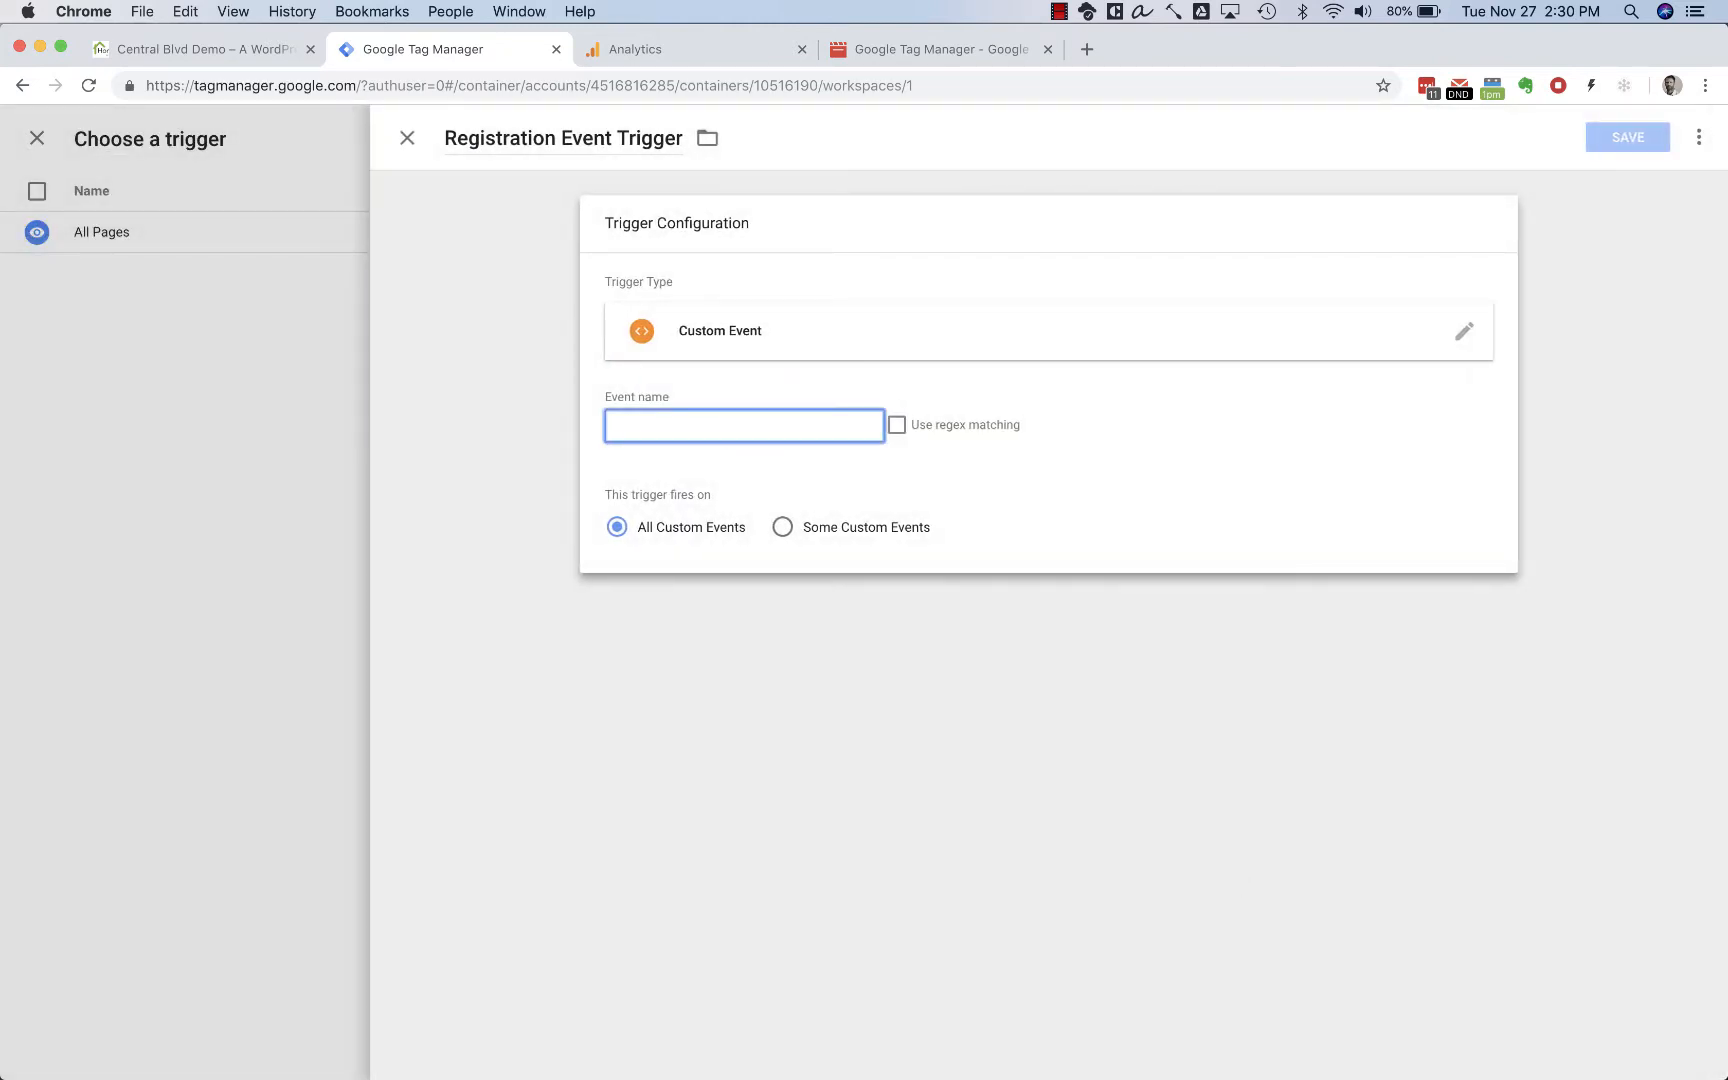
pyautogui.write('registr')
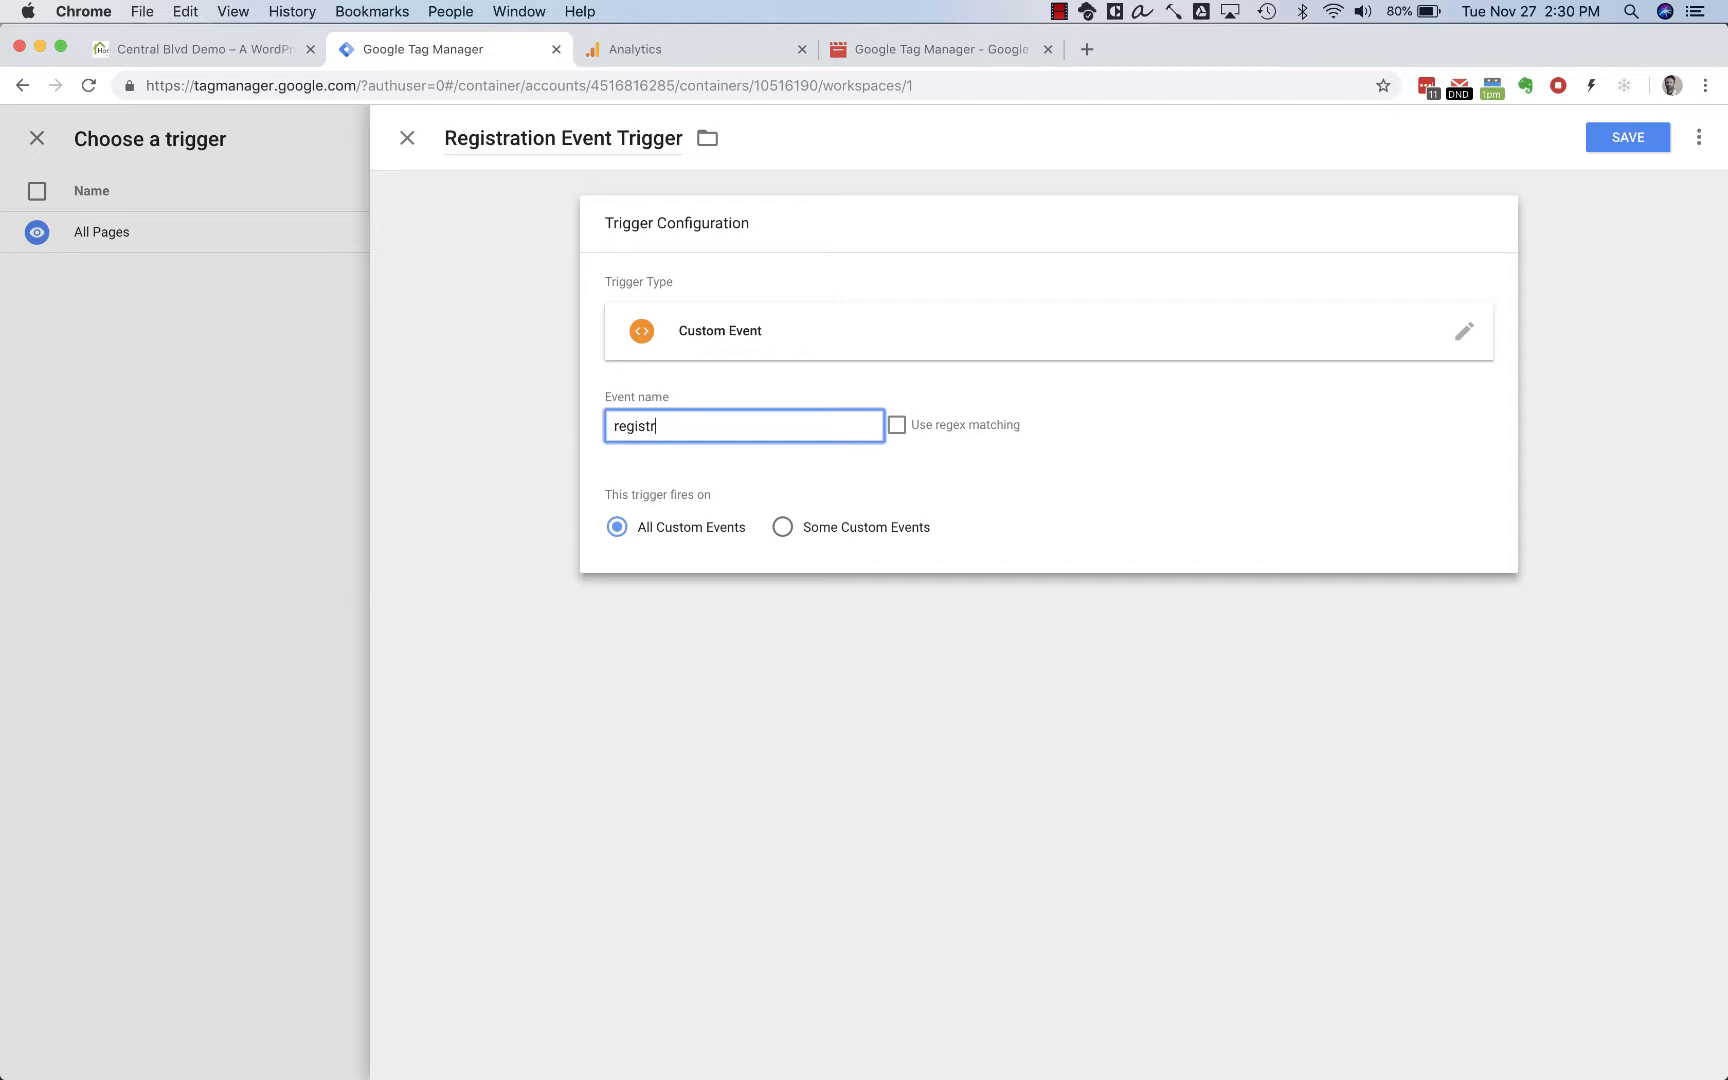
pyautogui.write('ation')
pyautogui.doubleClick(702, 432)
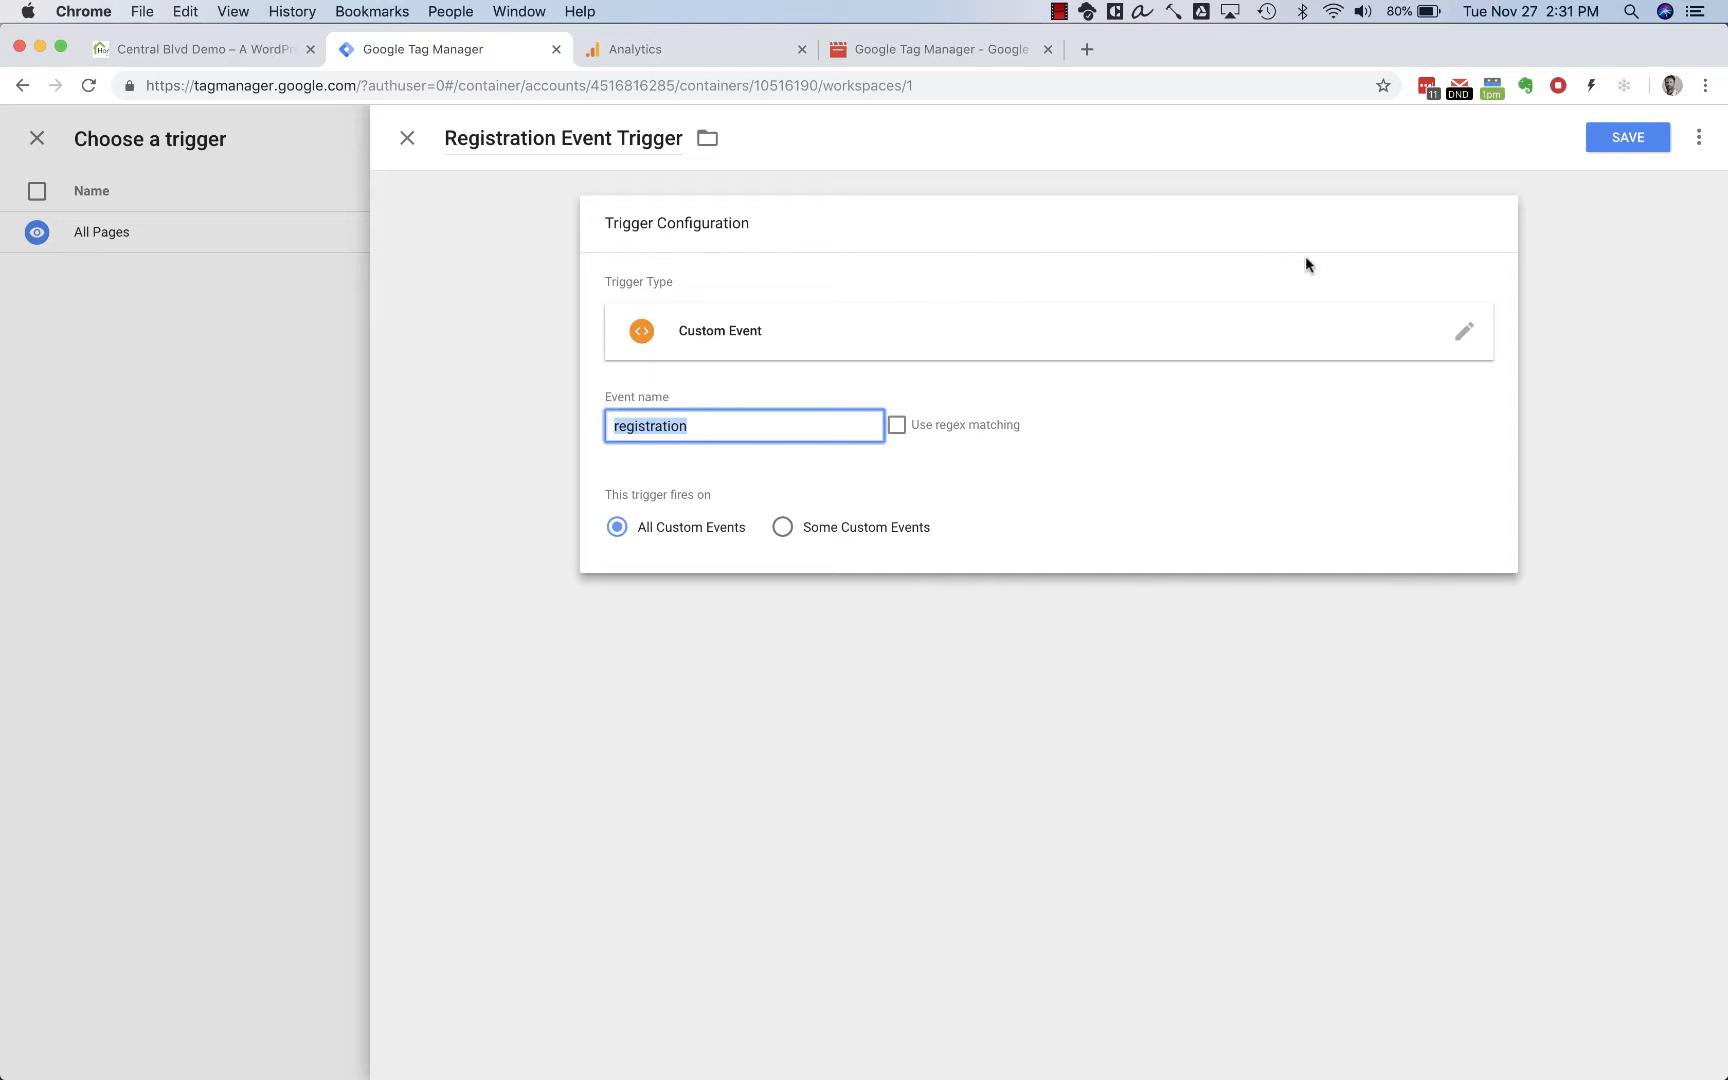
pyautogui.click(1606, 147)
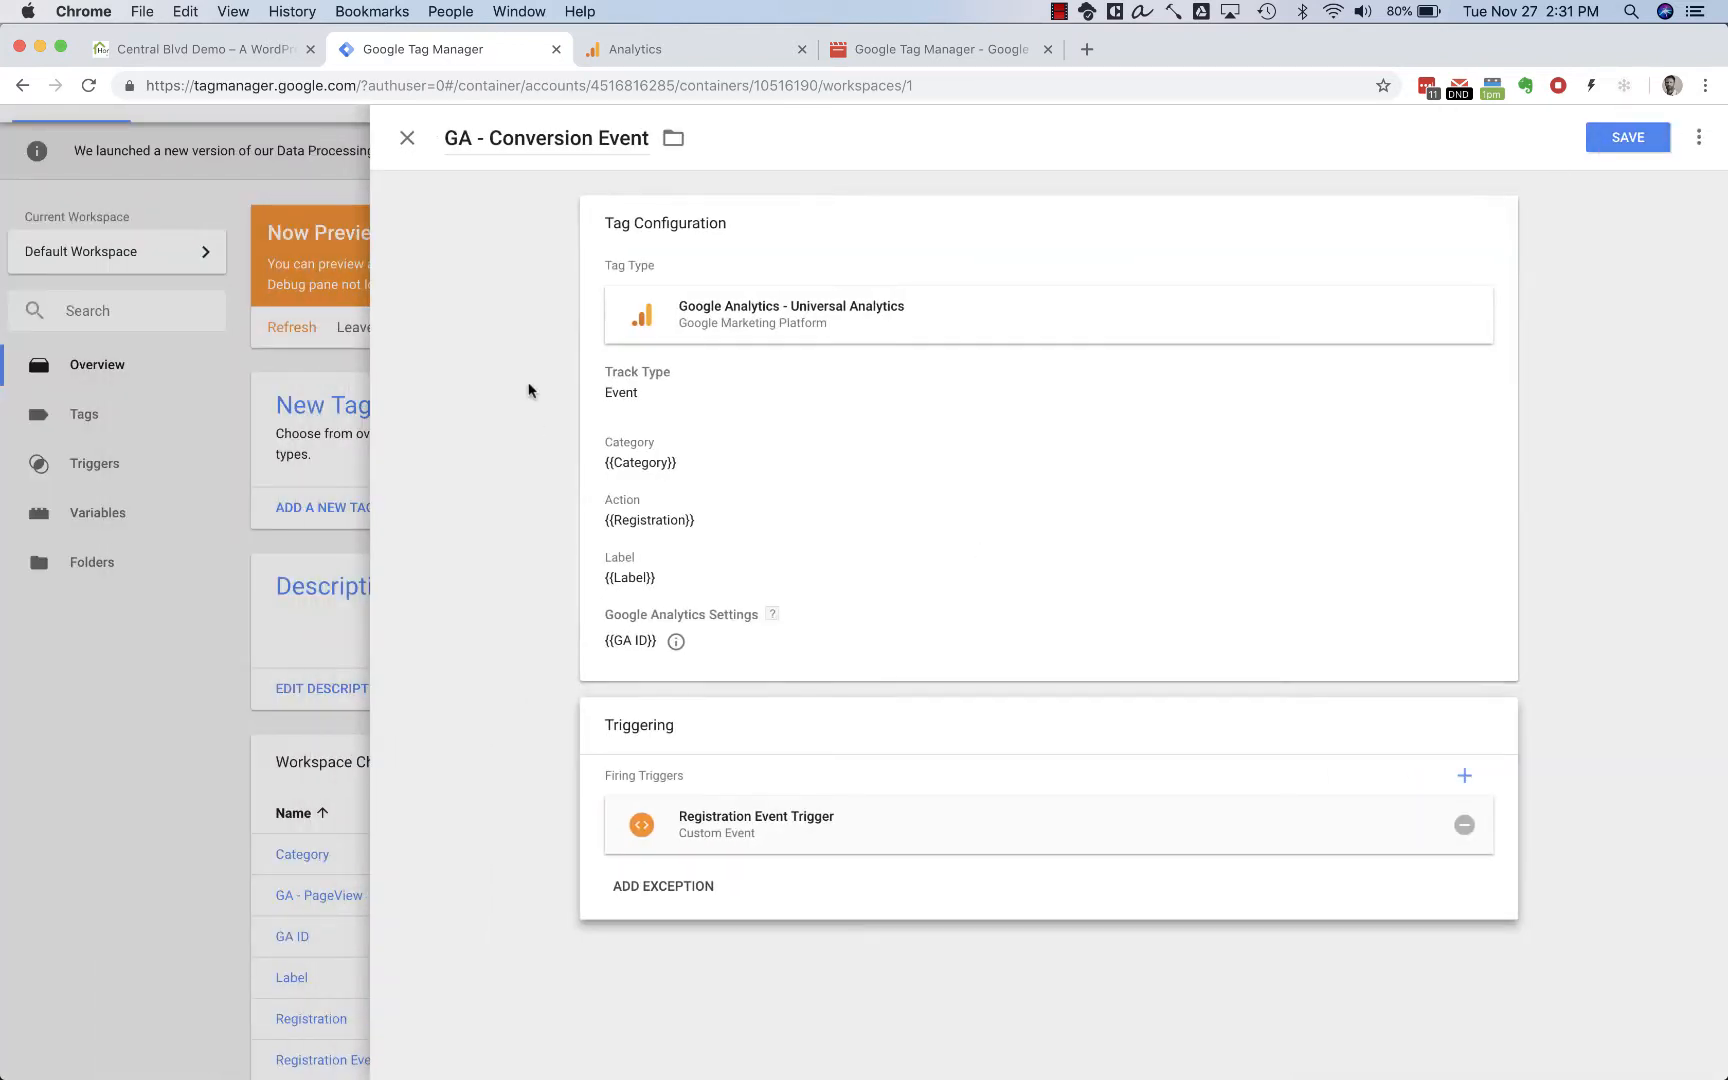
pyautogui.click(1600, 140)
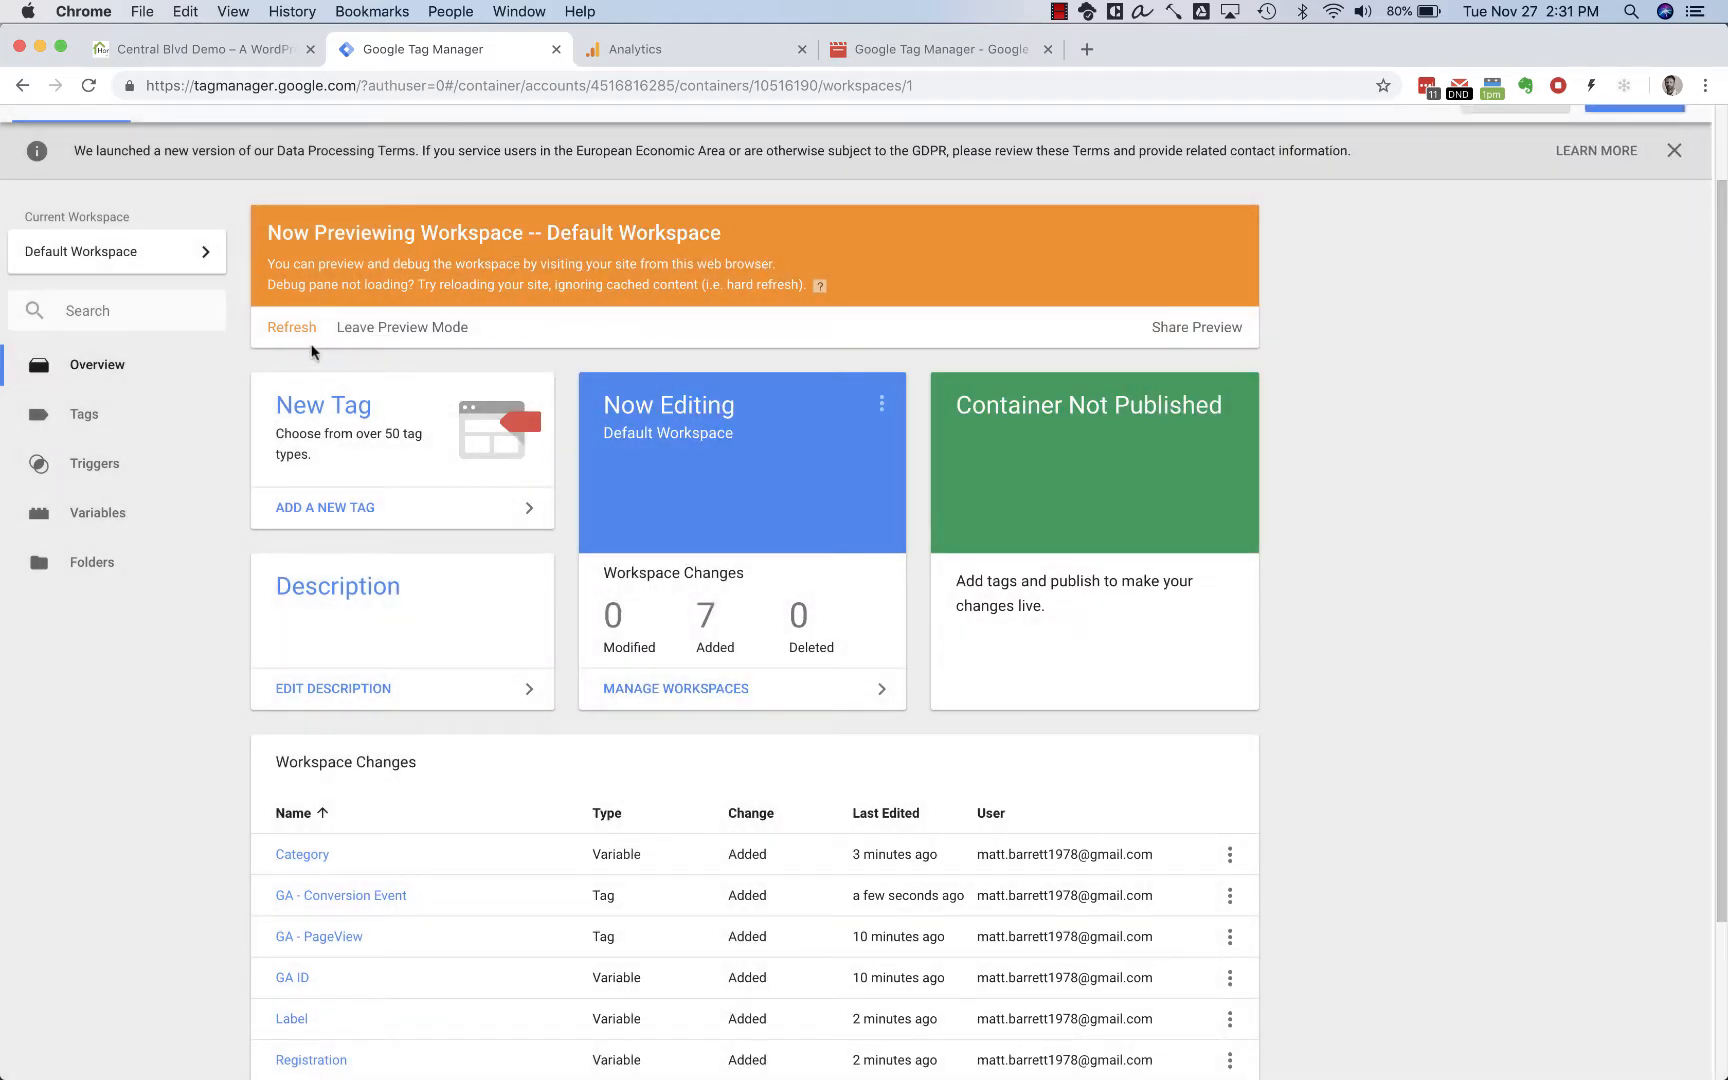
# - Refresh the workspace preview and open the list of tags
pyautogui.click(296, 330)
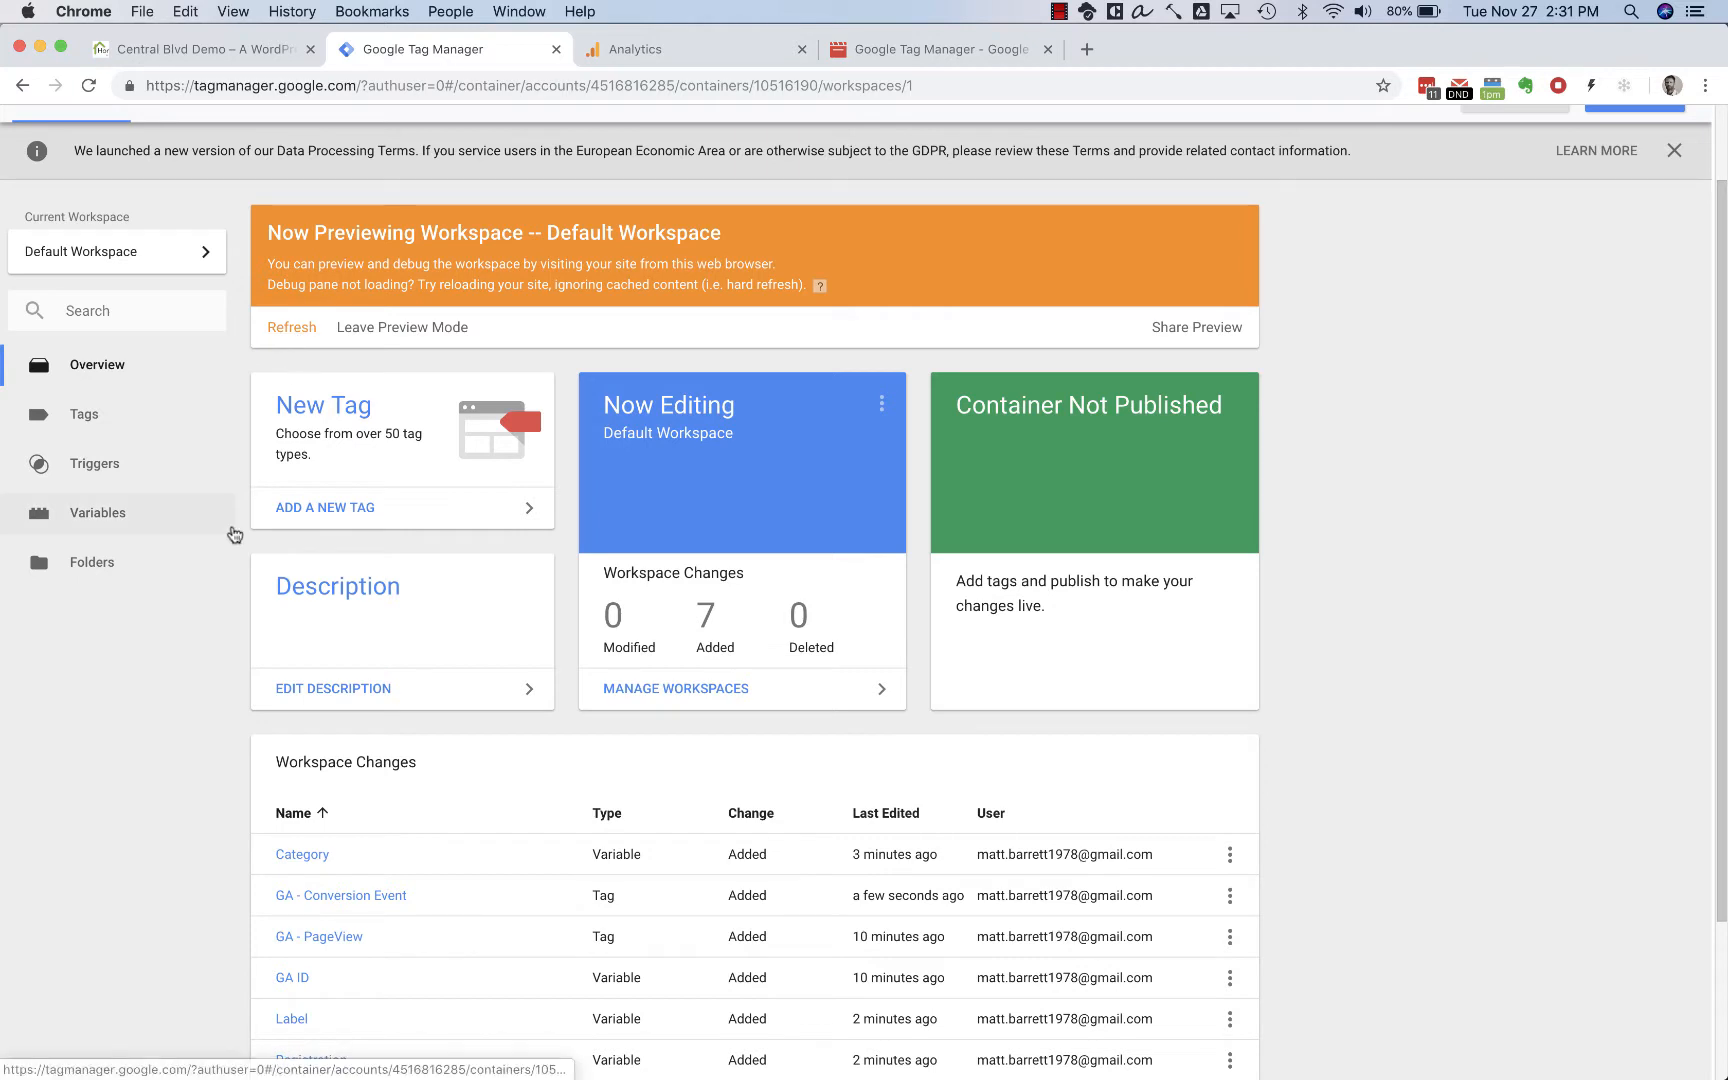
pyautogui.click(145, 418)
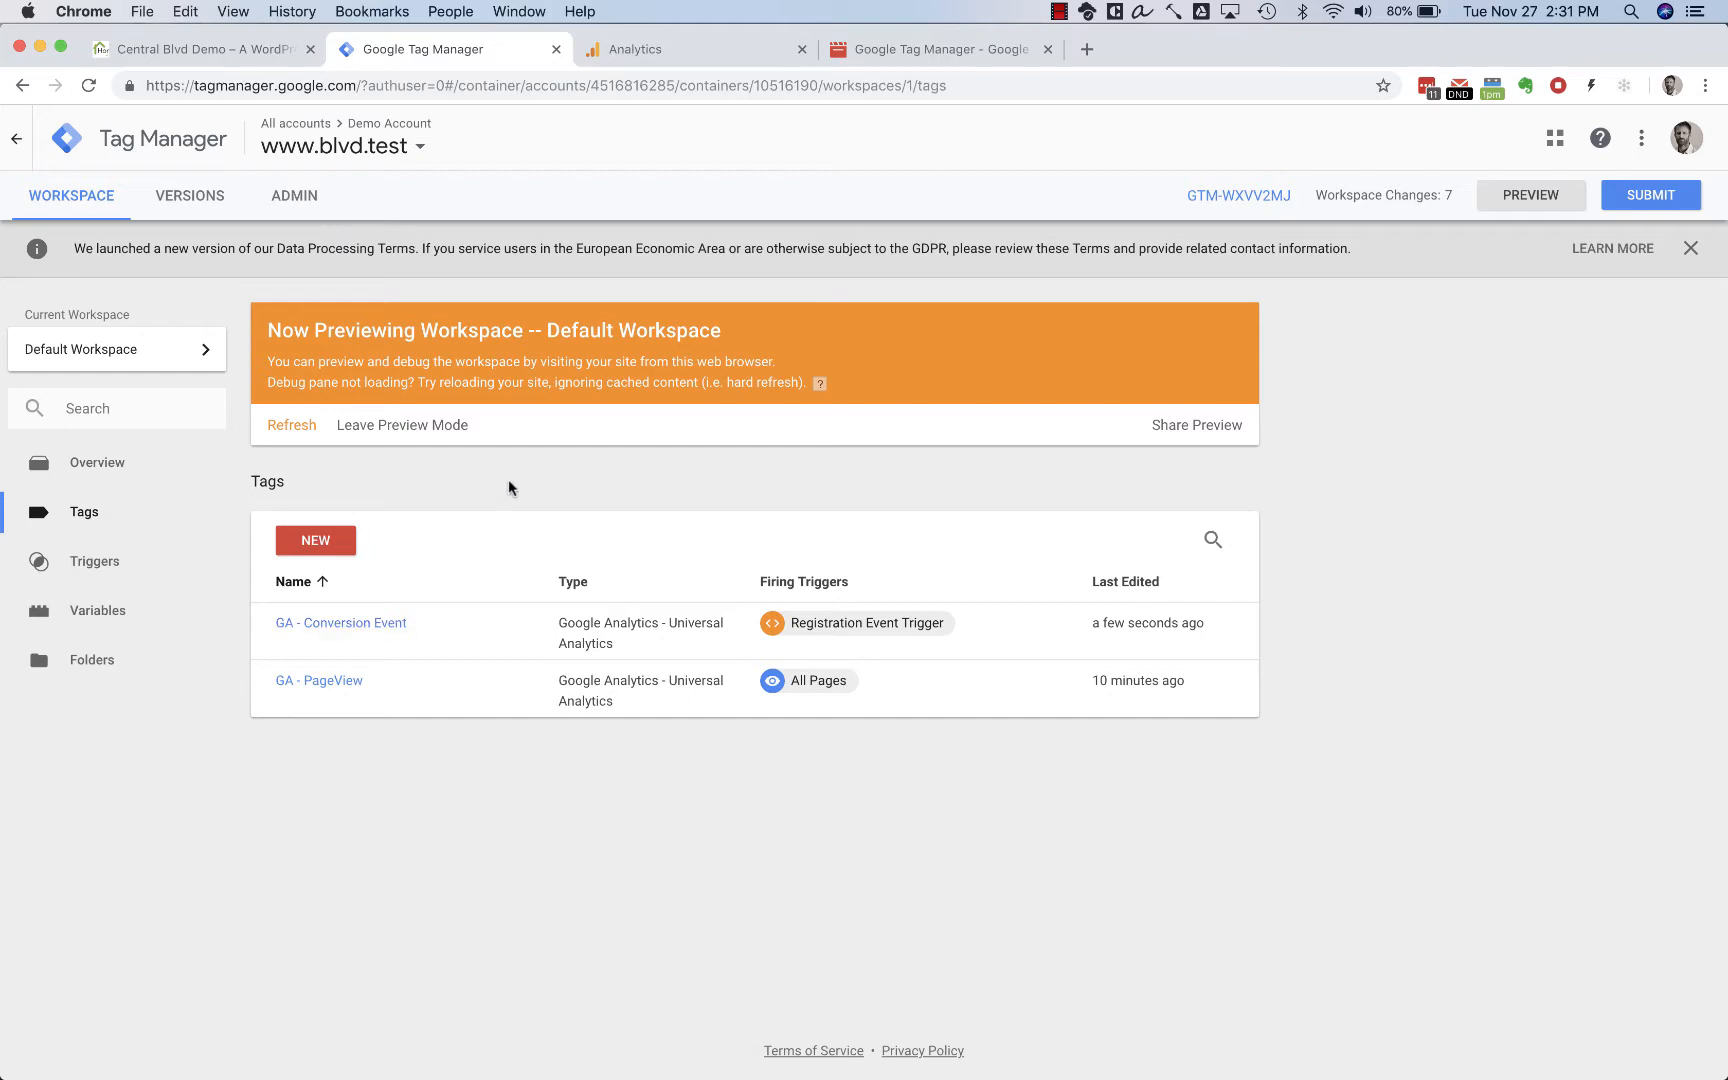
# - Reload the demo site's home page and review the fired and unfired tags in the Tag Manager preview summary
pyautogui.click(168, 55)
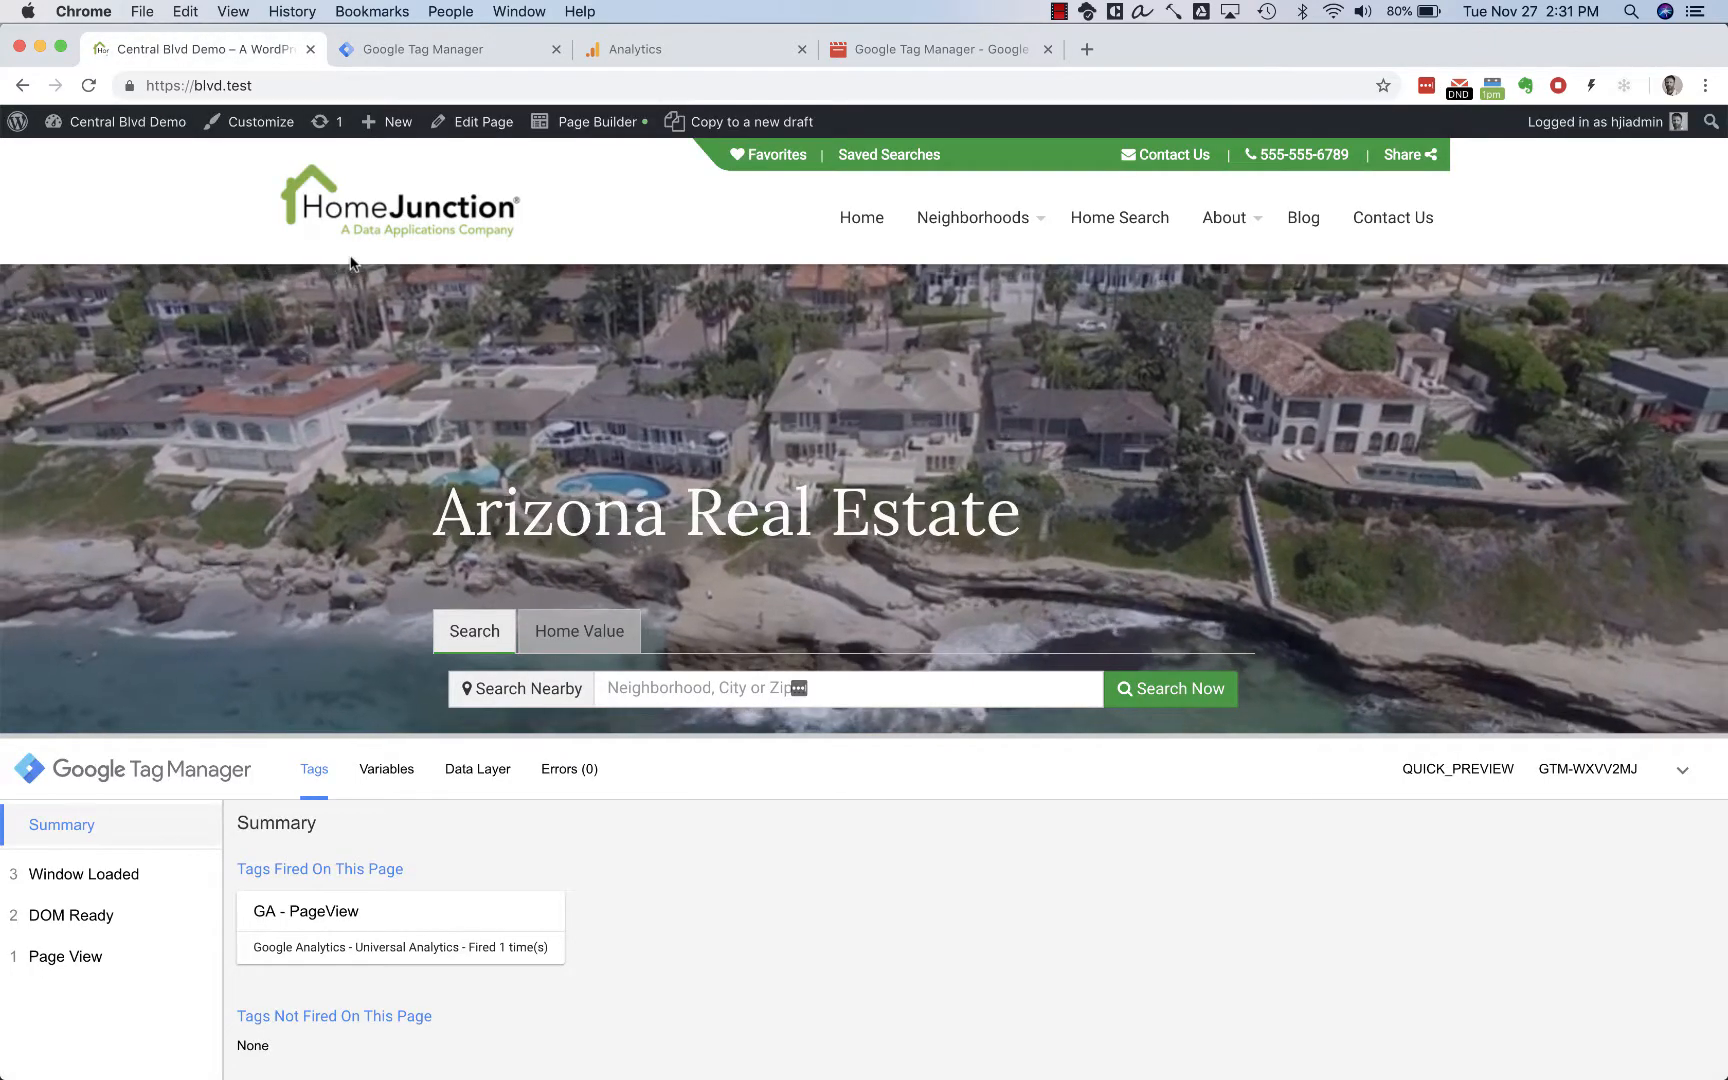
pyautogui.press('super+r')
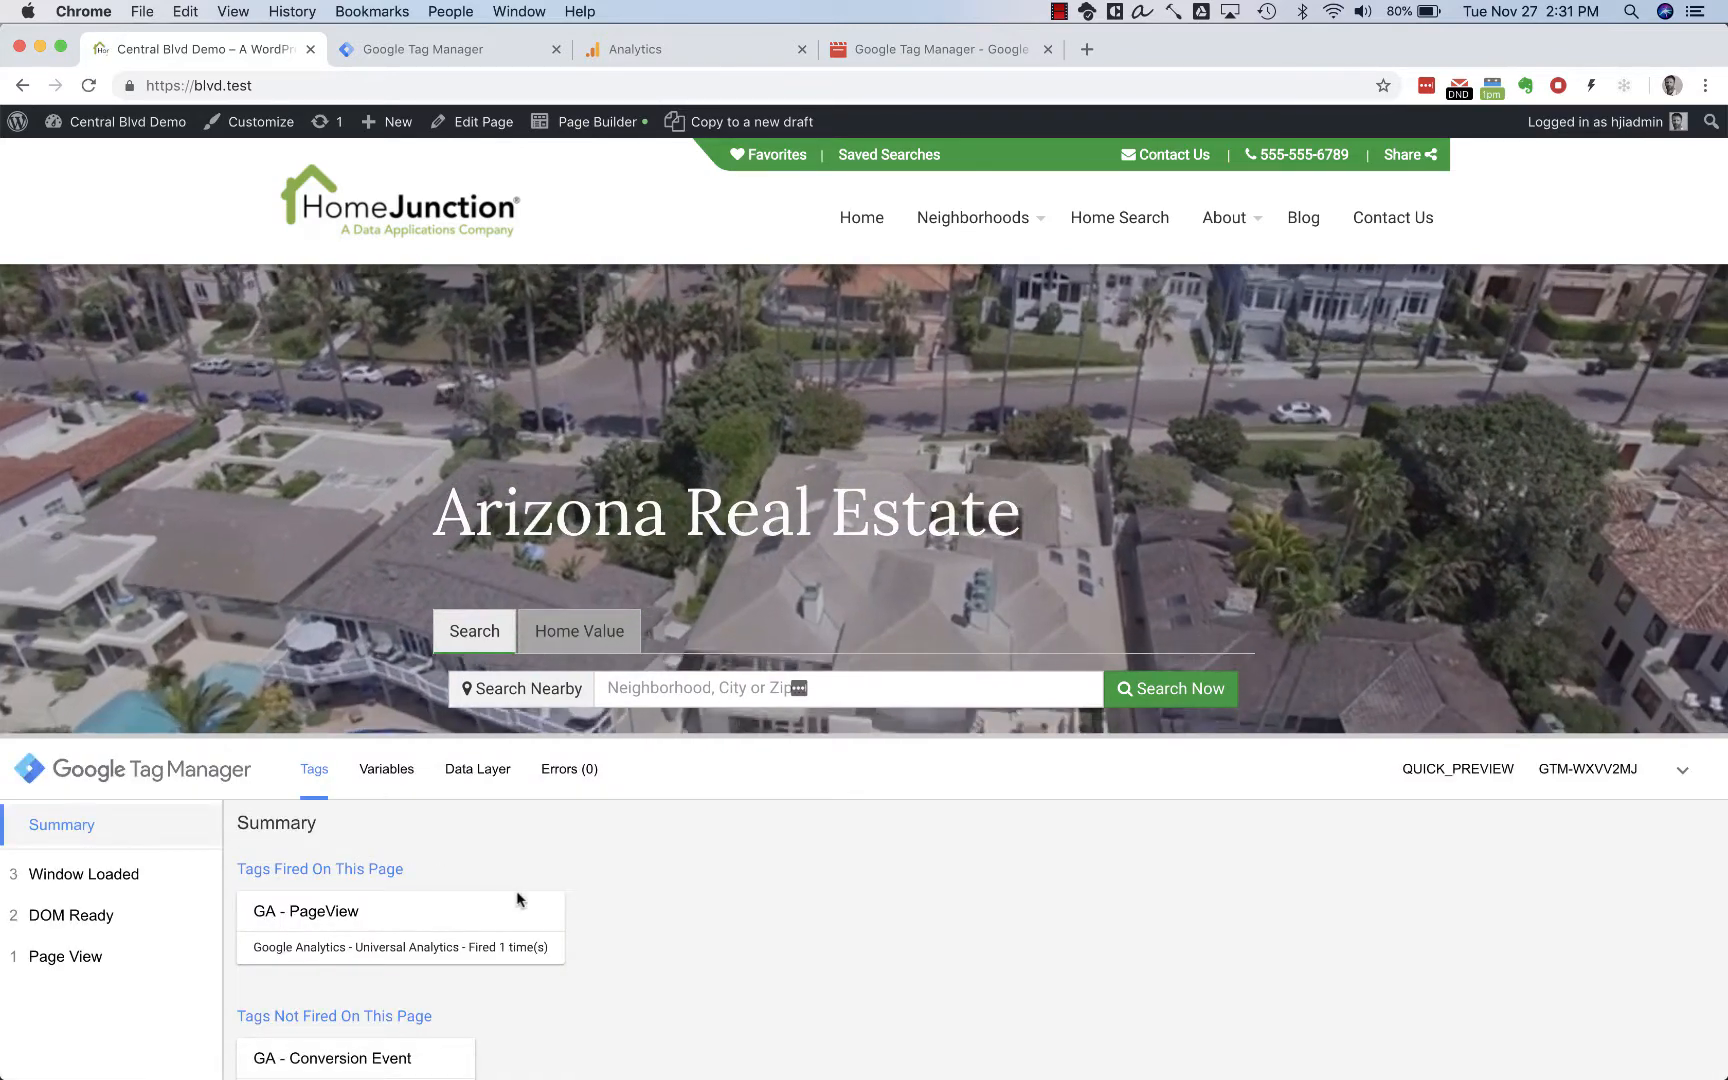
pyautogui.scroll(-1, 725, 914)
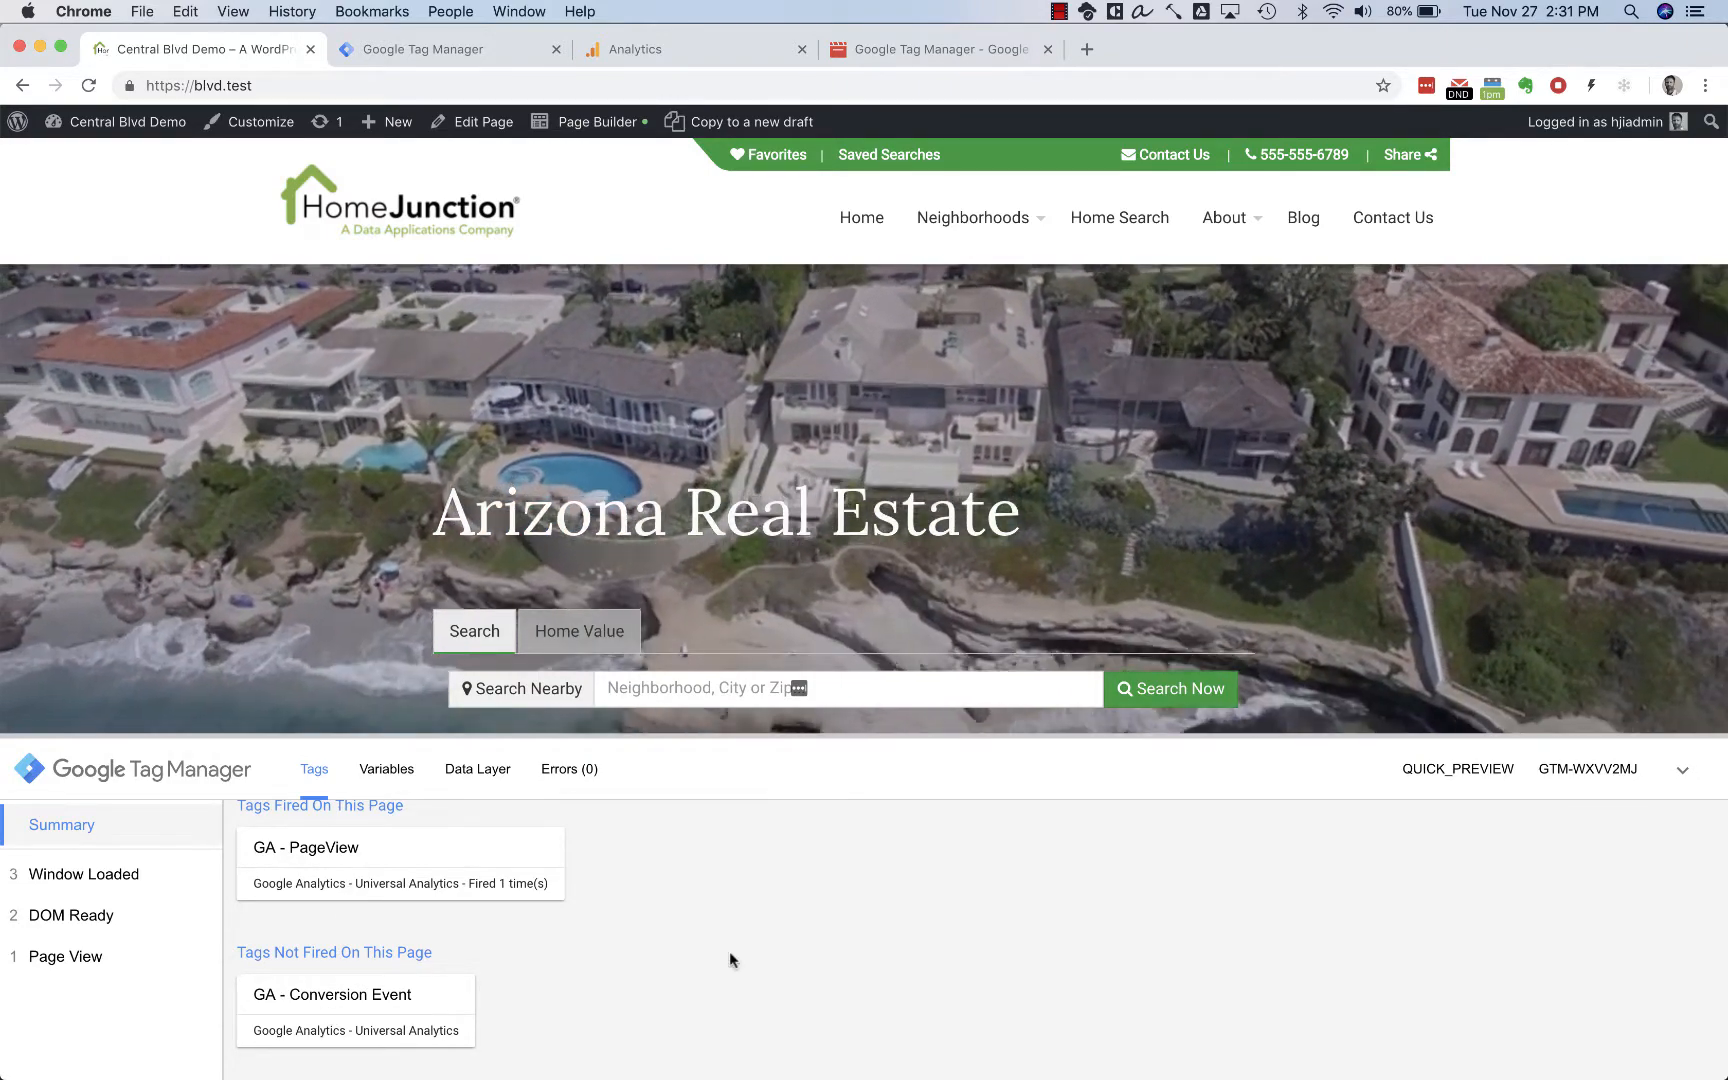
pyautogui.scroll(1, 760, 910)
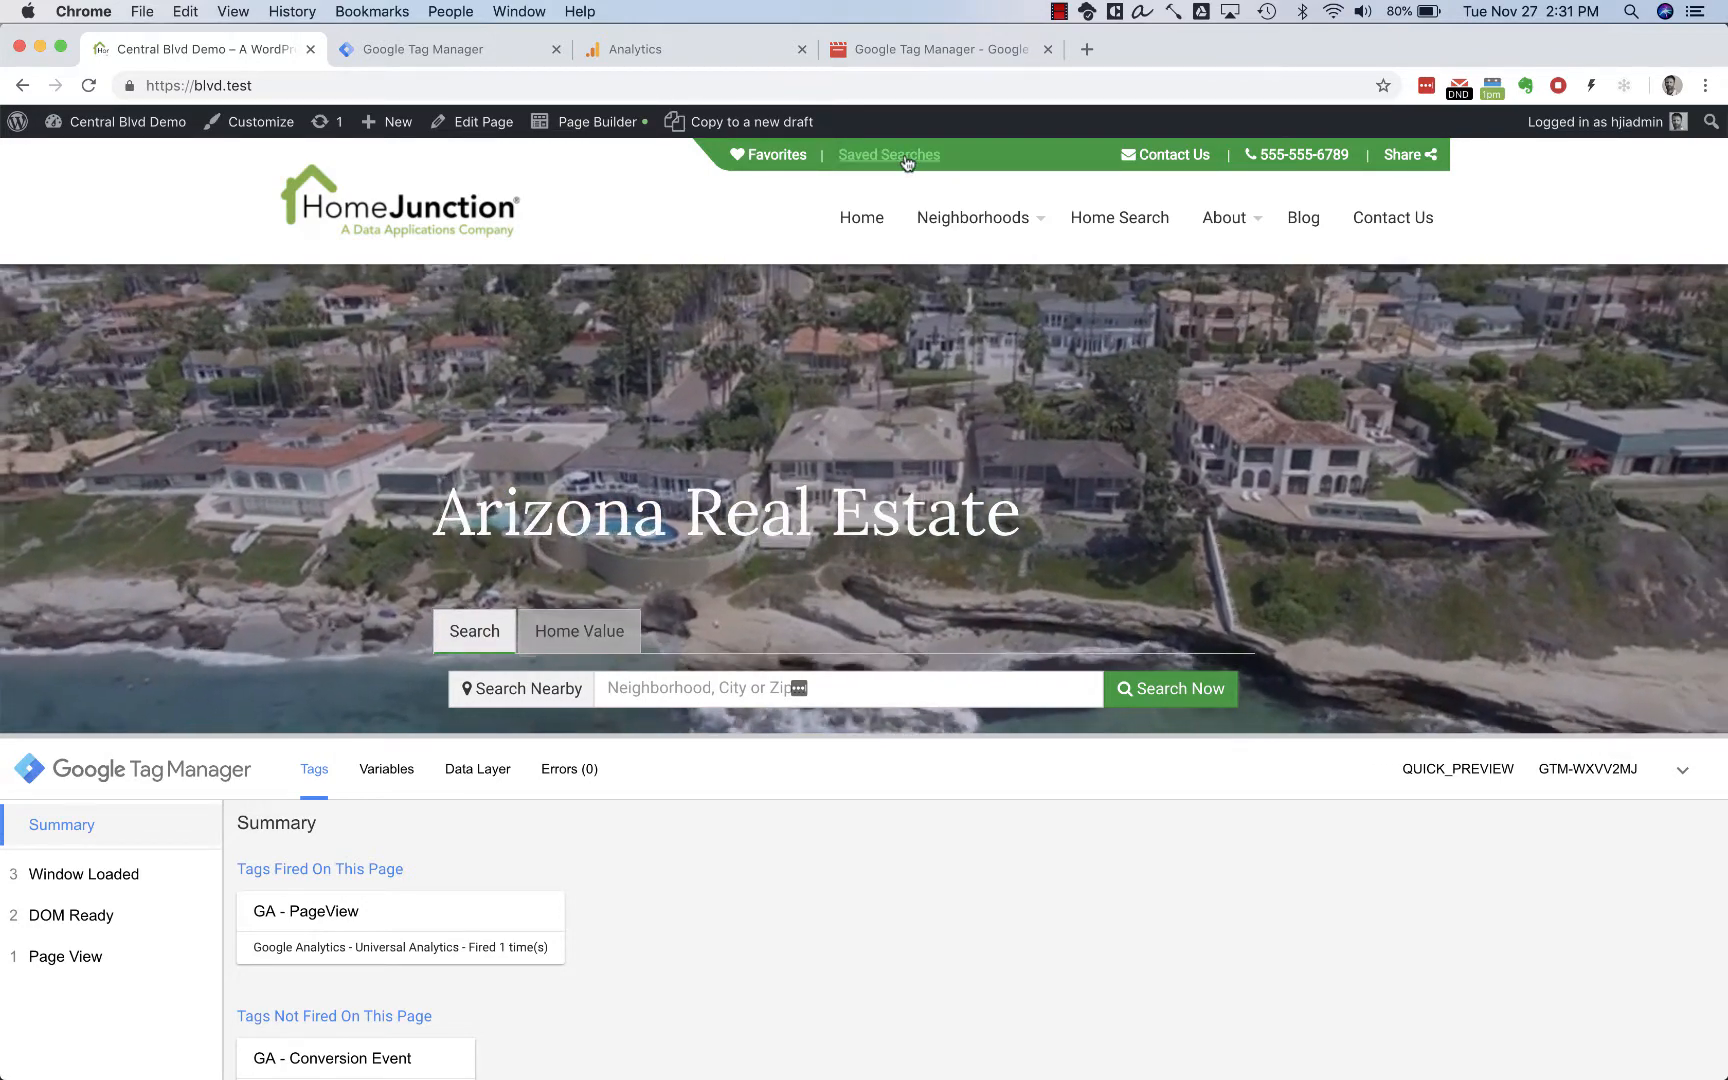
# - Sign in to the demo site's Saved Searches with a Google account to trigger the registration event
pyautogui.click(861, 158)
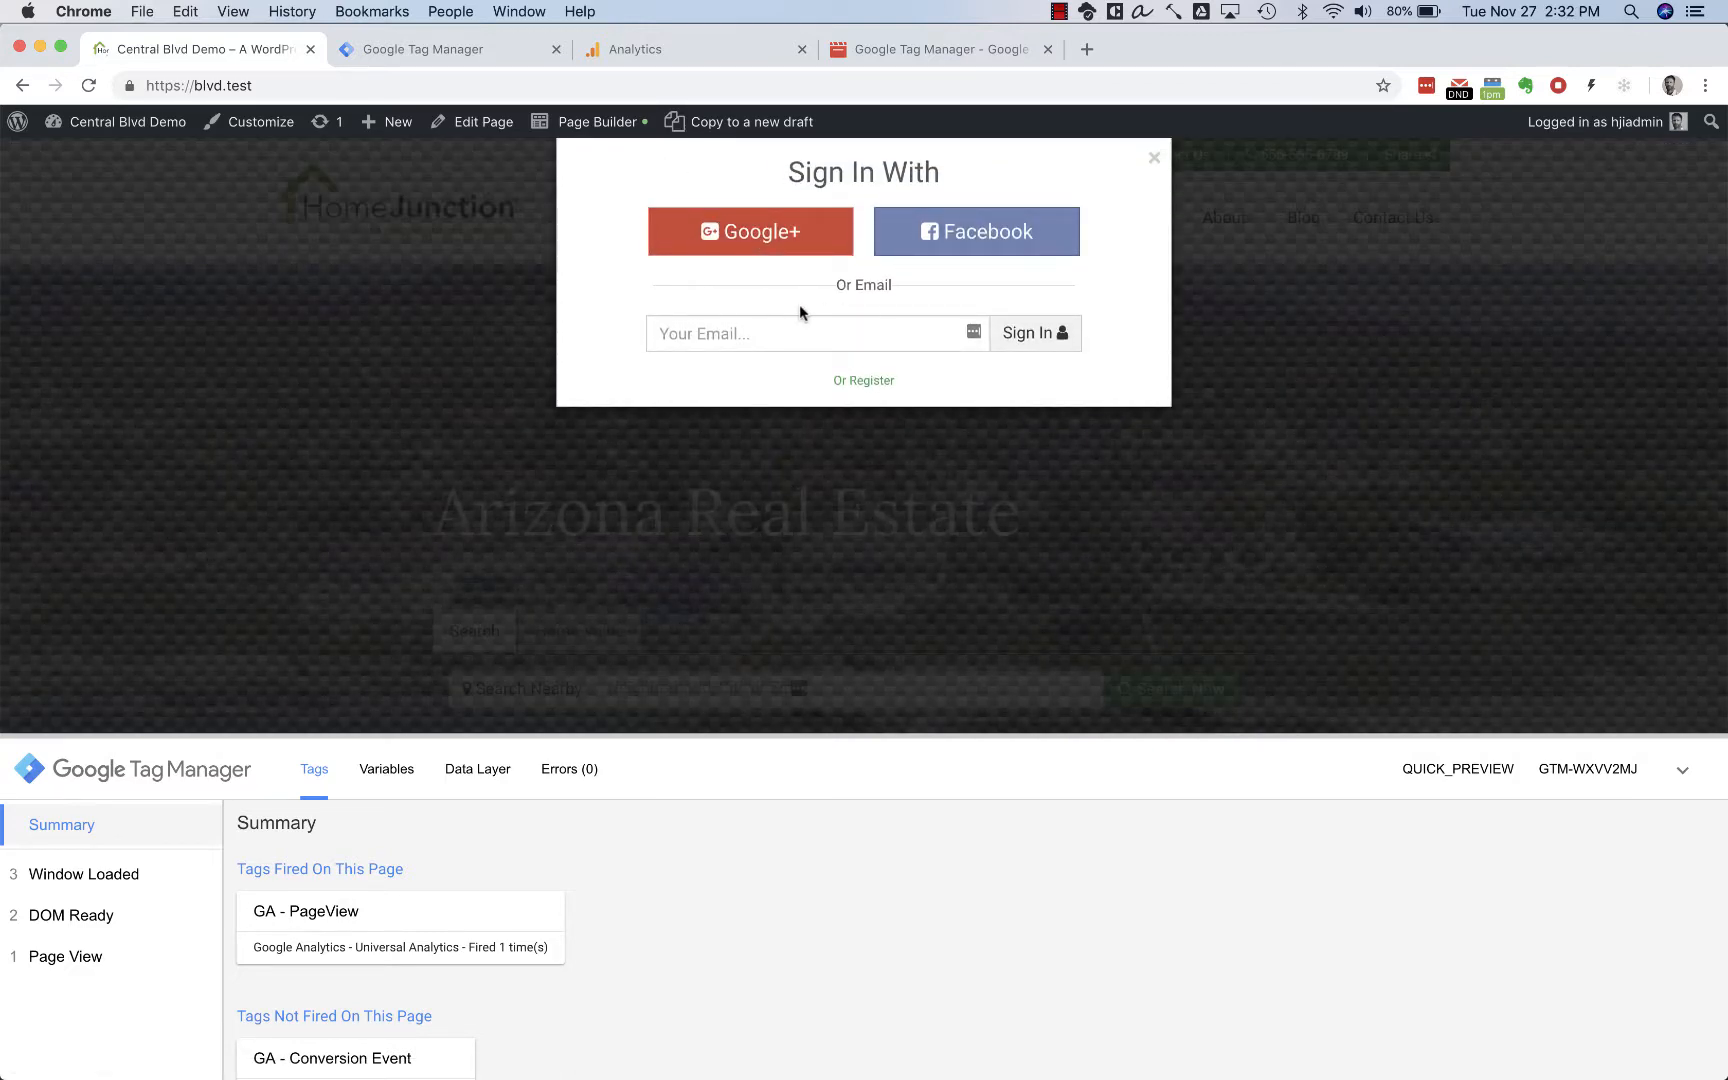
pyautogui.click(858, 381)
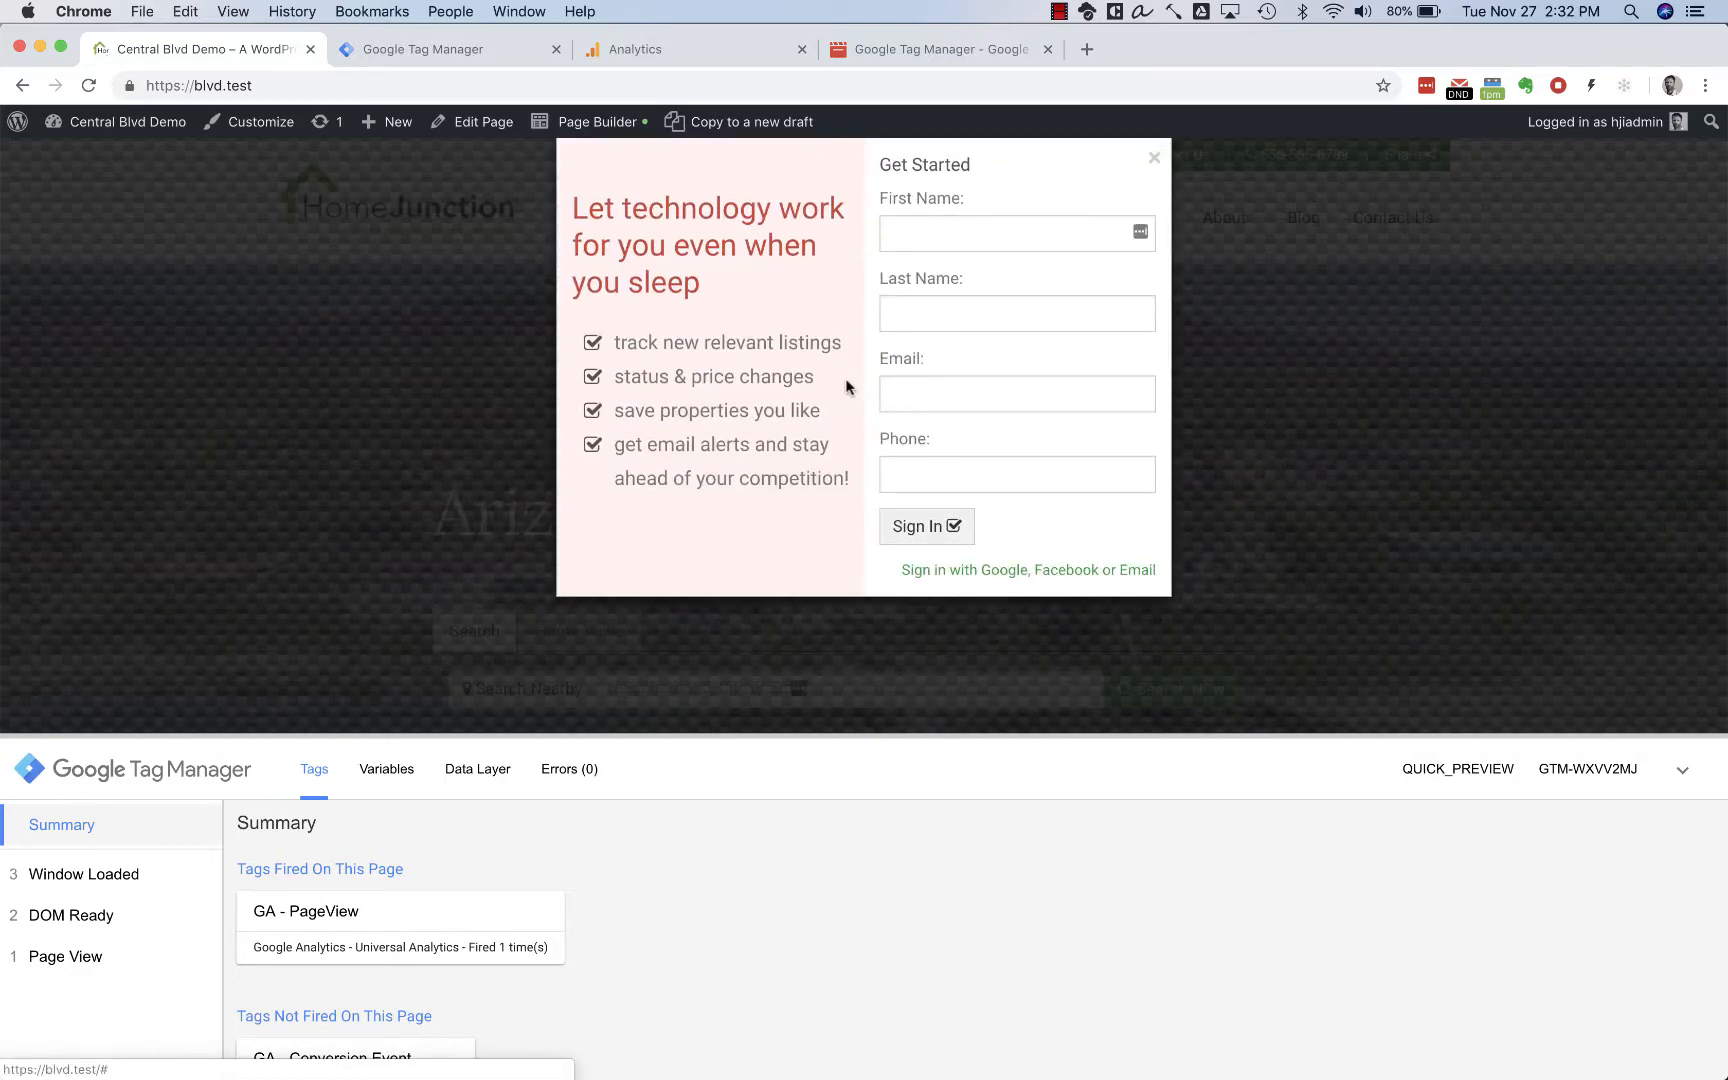
pyautogui.click(944, 571)
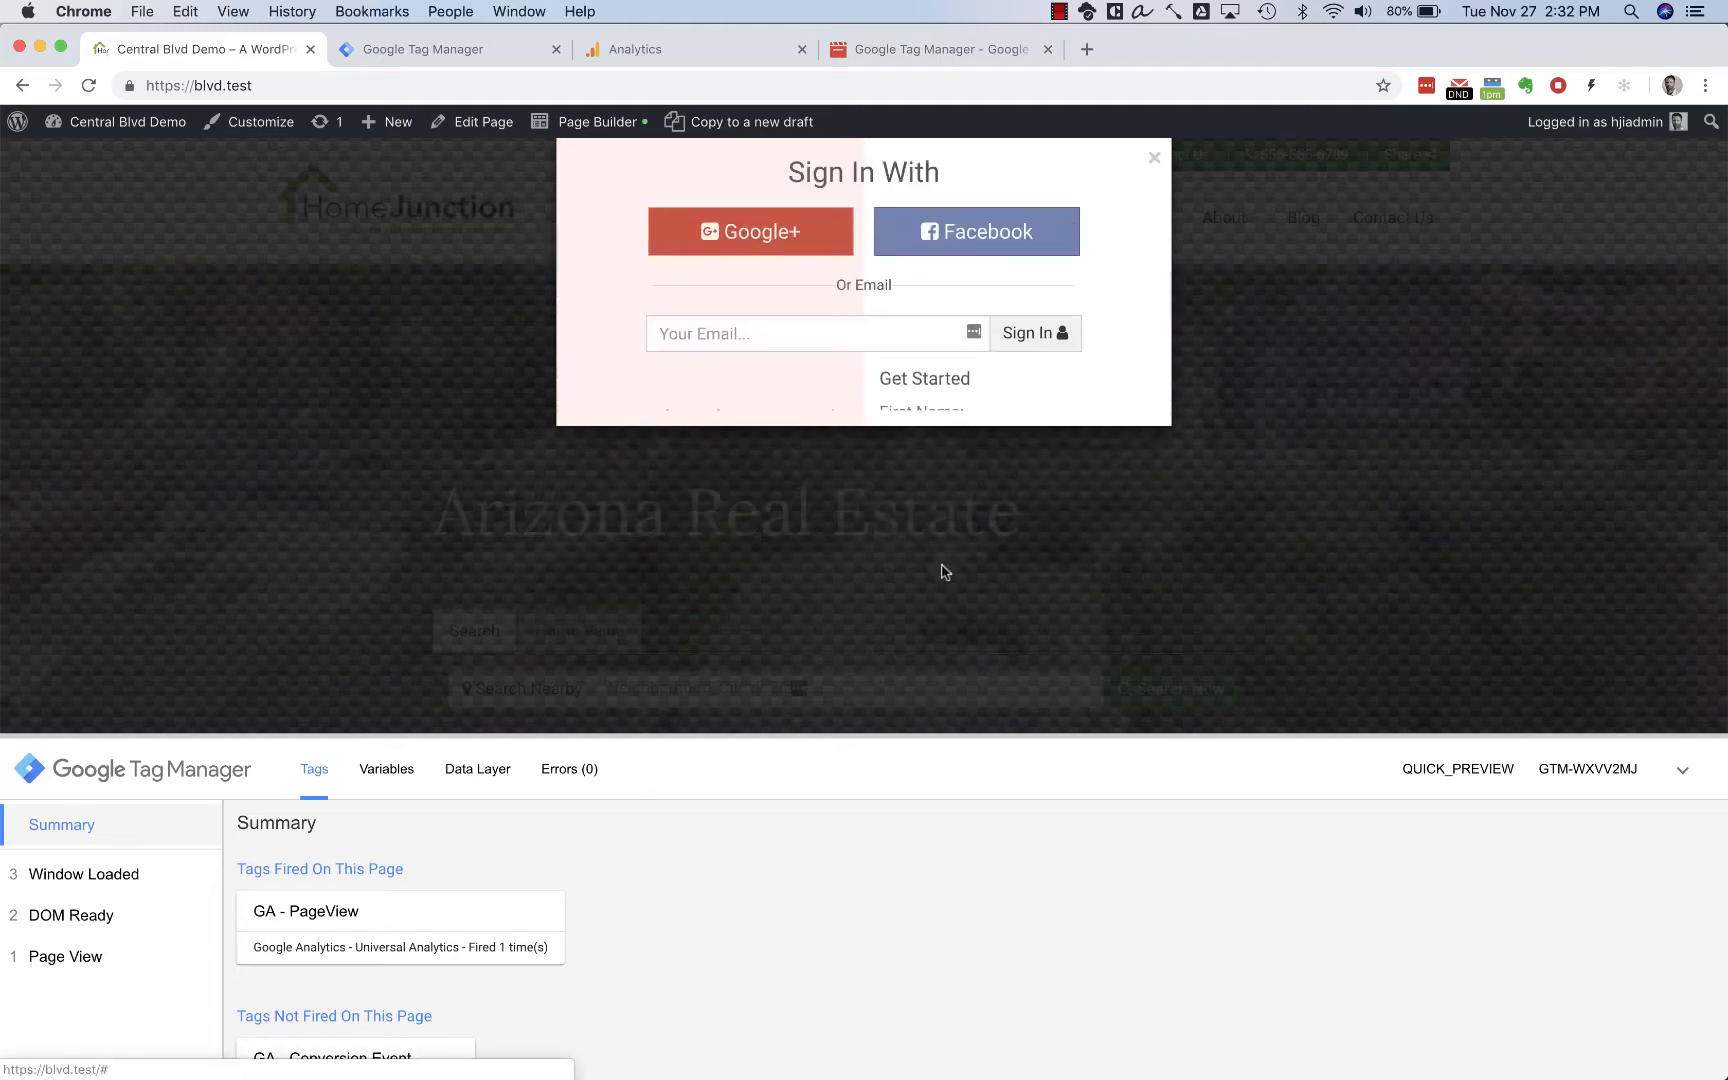
pyautogui.click(751, 241)
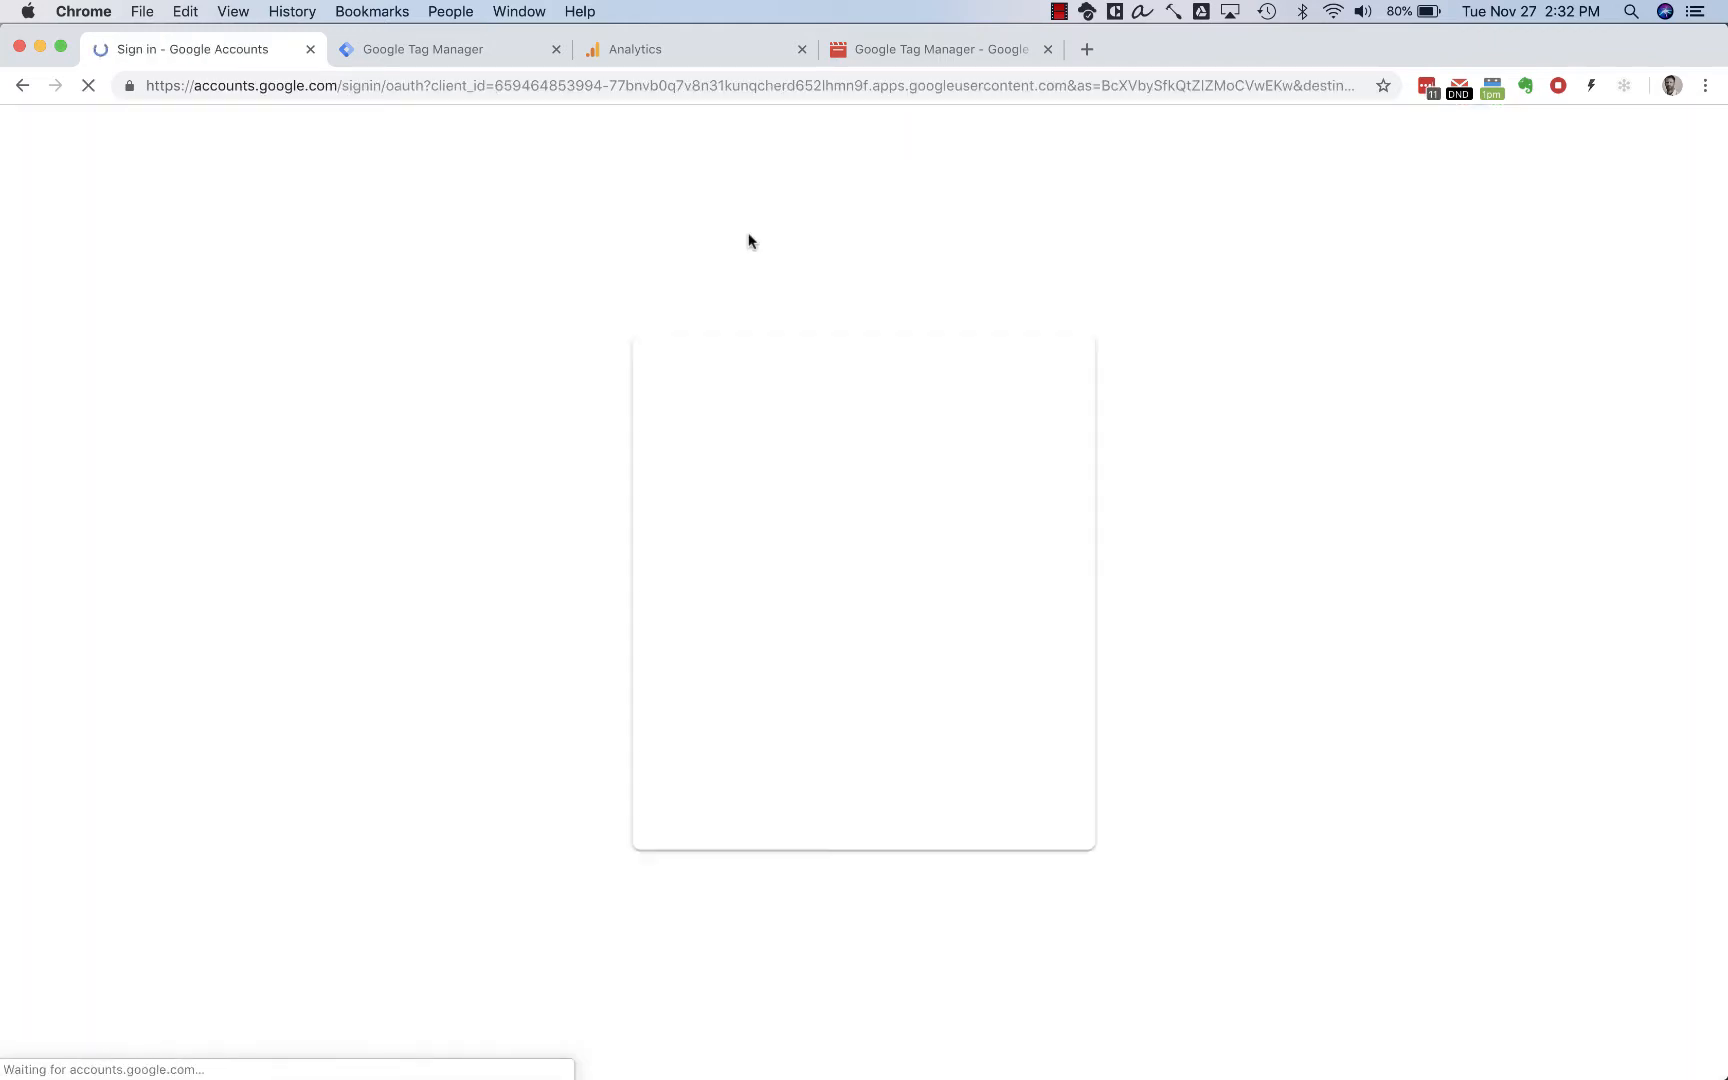
pyautogui.click(820, 540)
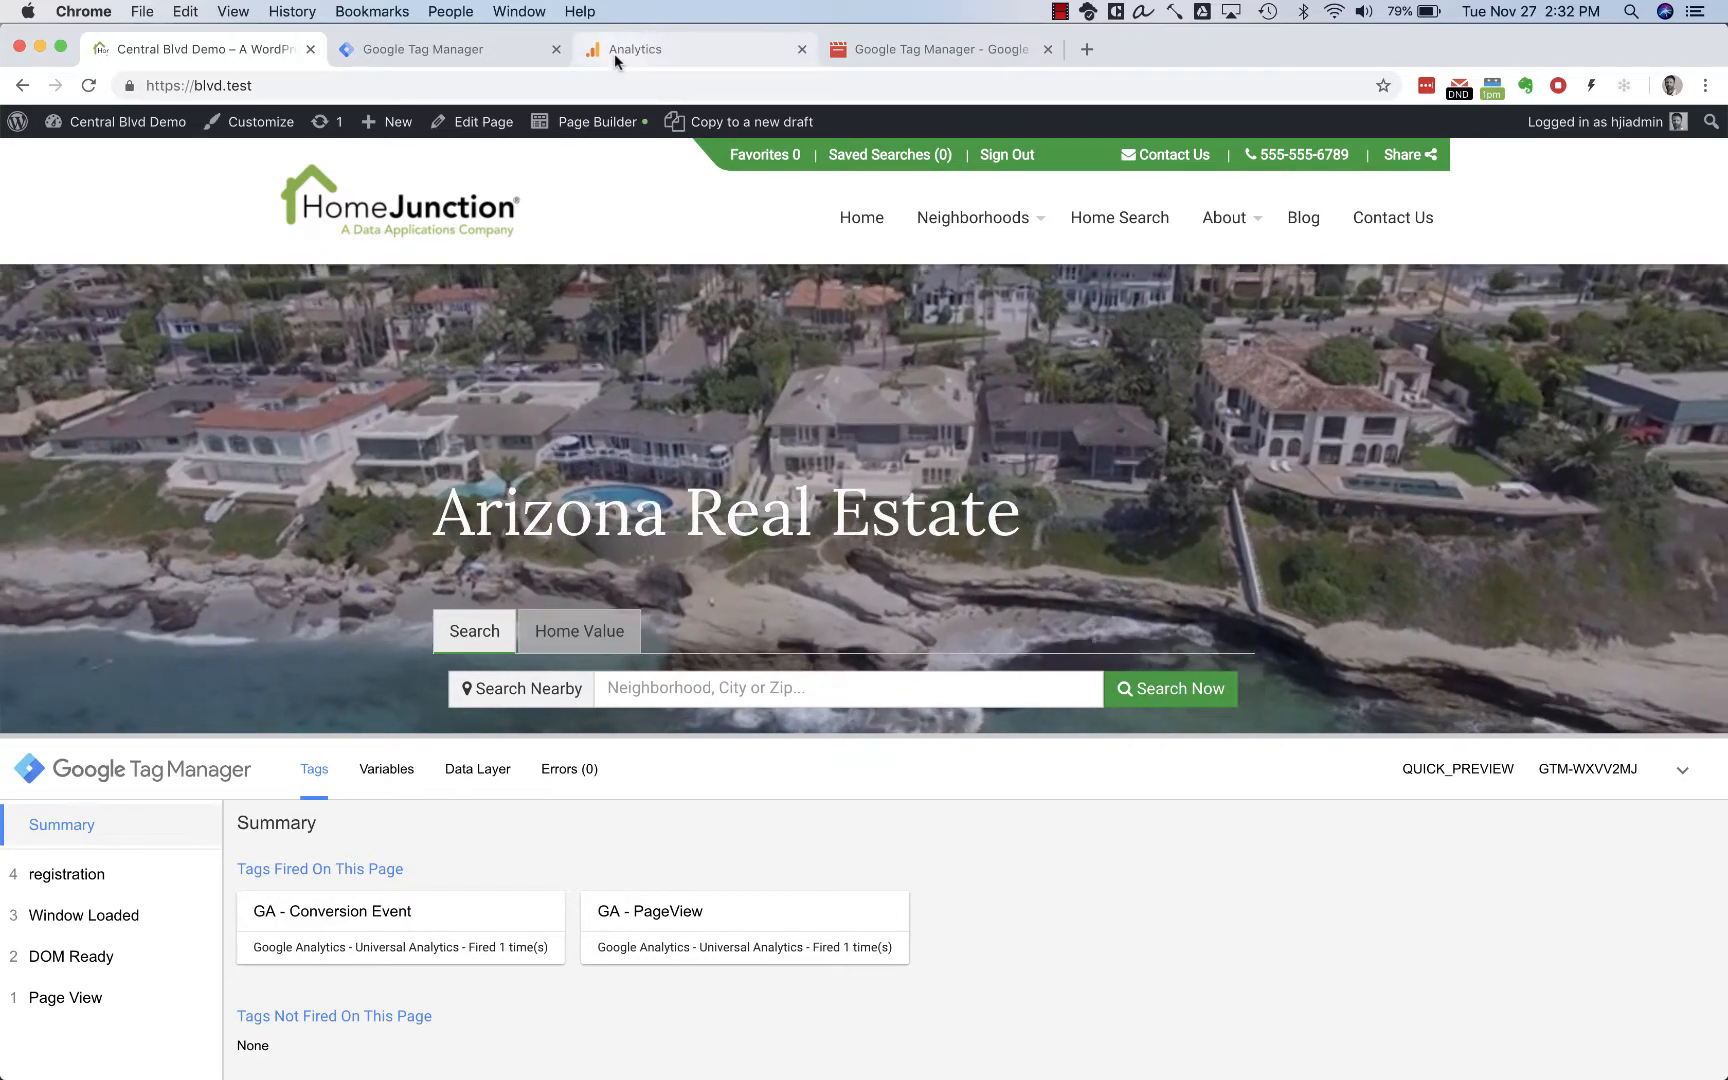
# - Switch to Google Analytics and check the Real-Time Events report for the registration event
pyautogui.click(614, 55)
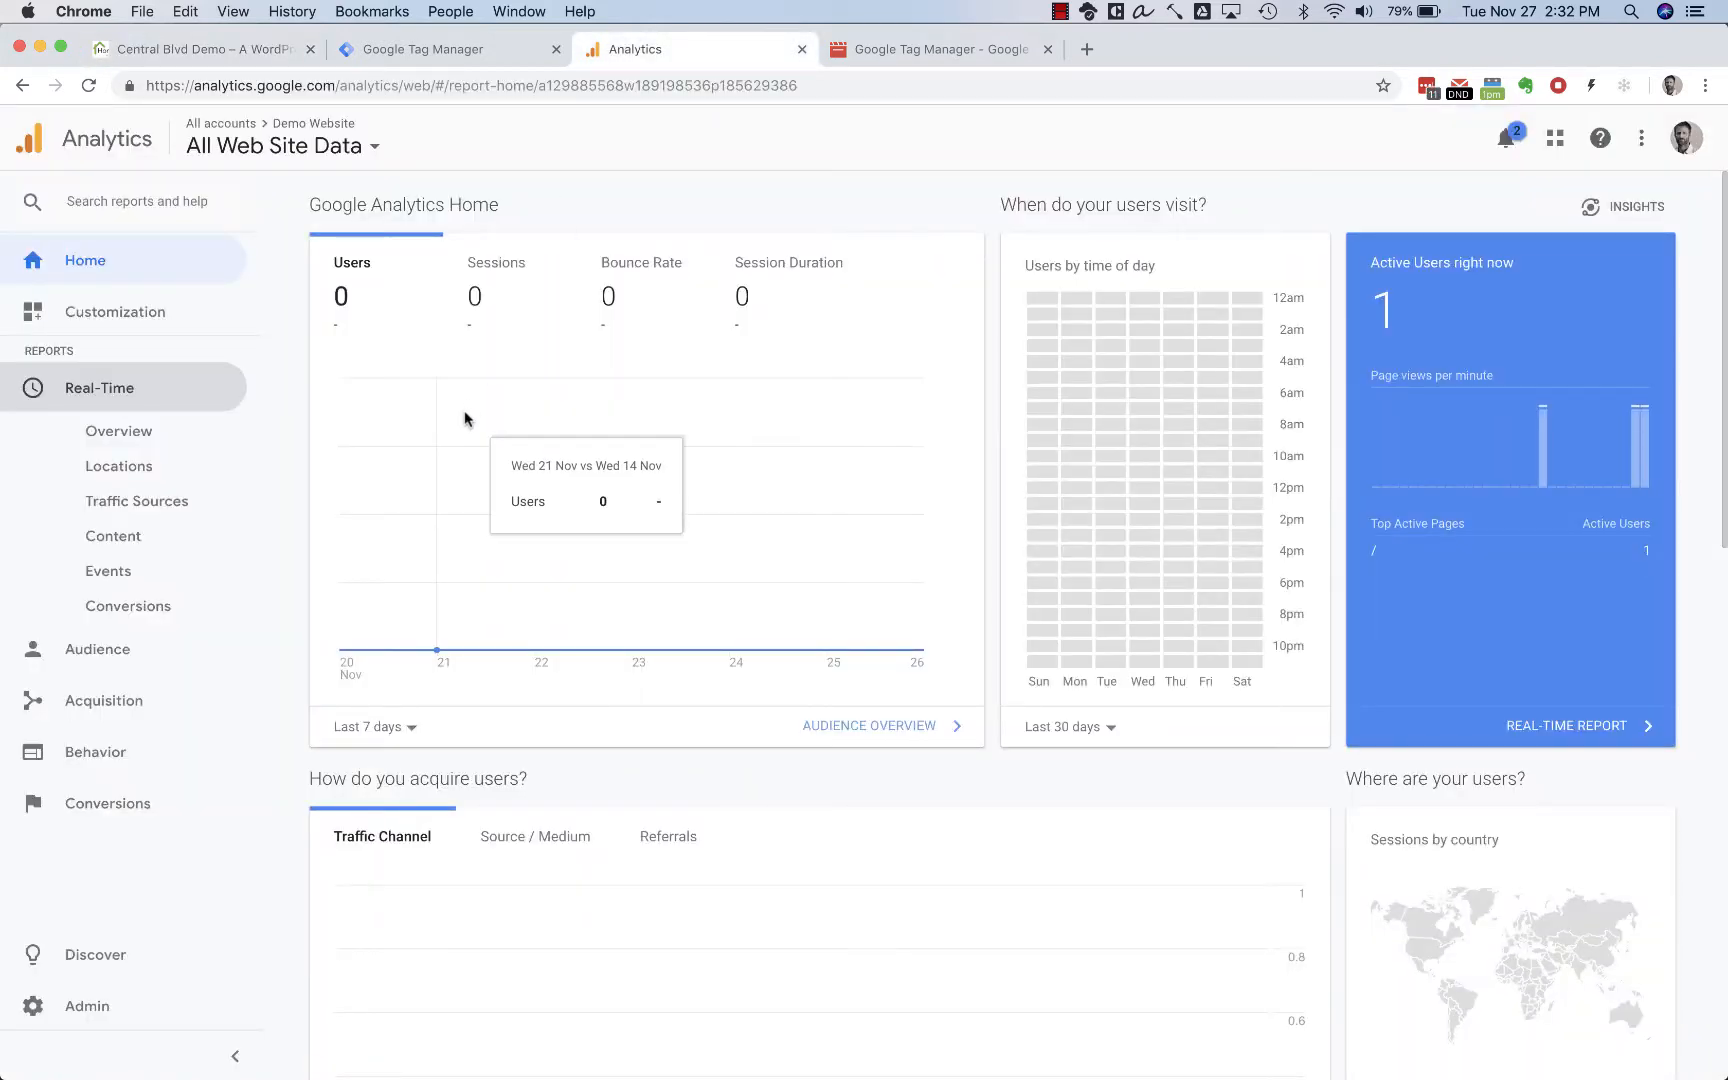
pyautogui.click(130, 575)
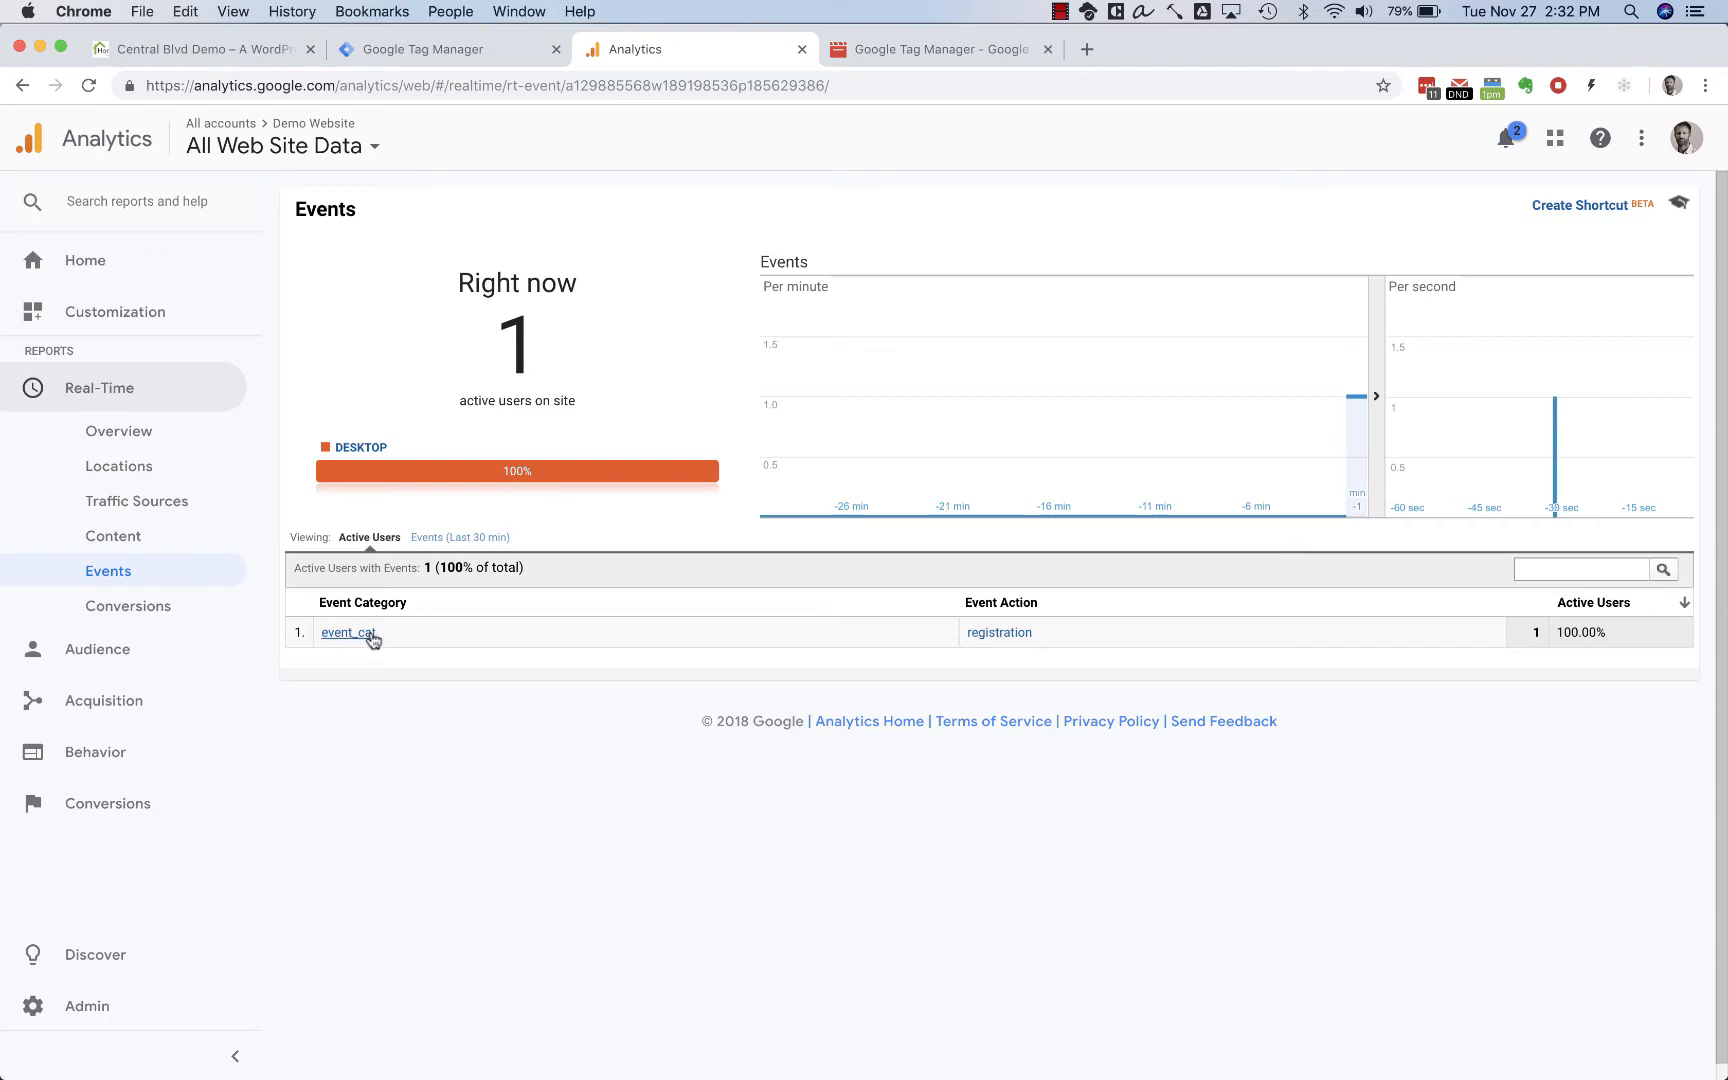
# - Compare the Event Category in the WordPress theme's Event Tracking options with the Analytics Real-Time Events report
pyautogui.click(232, 52)
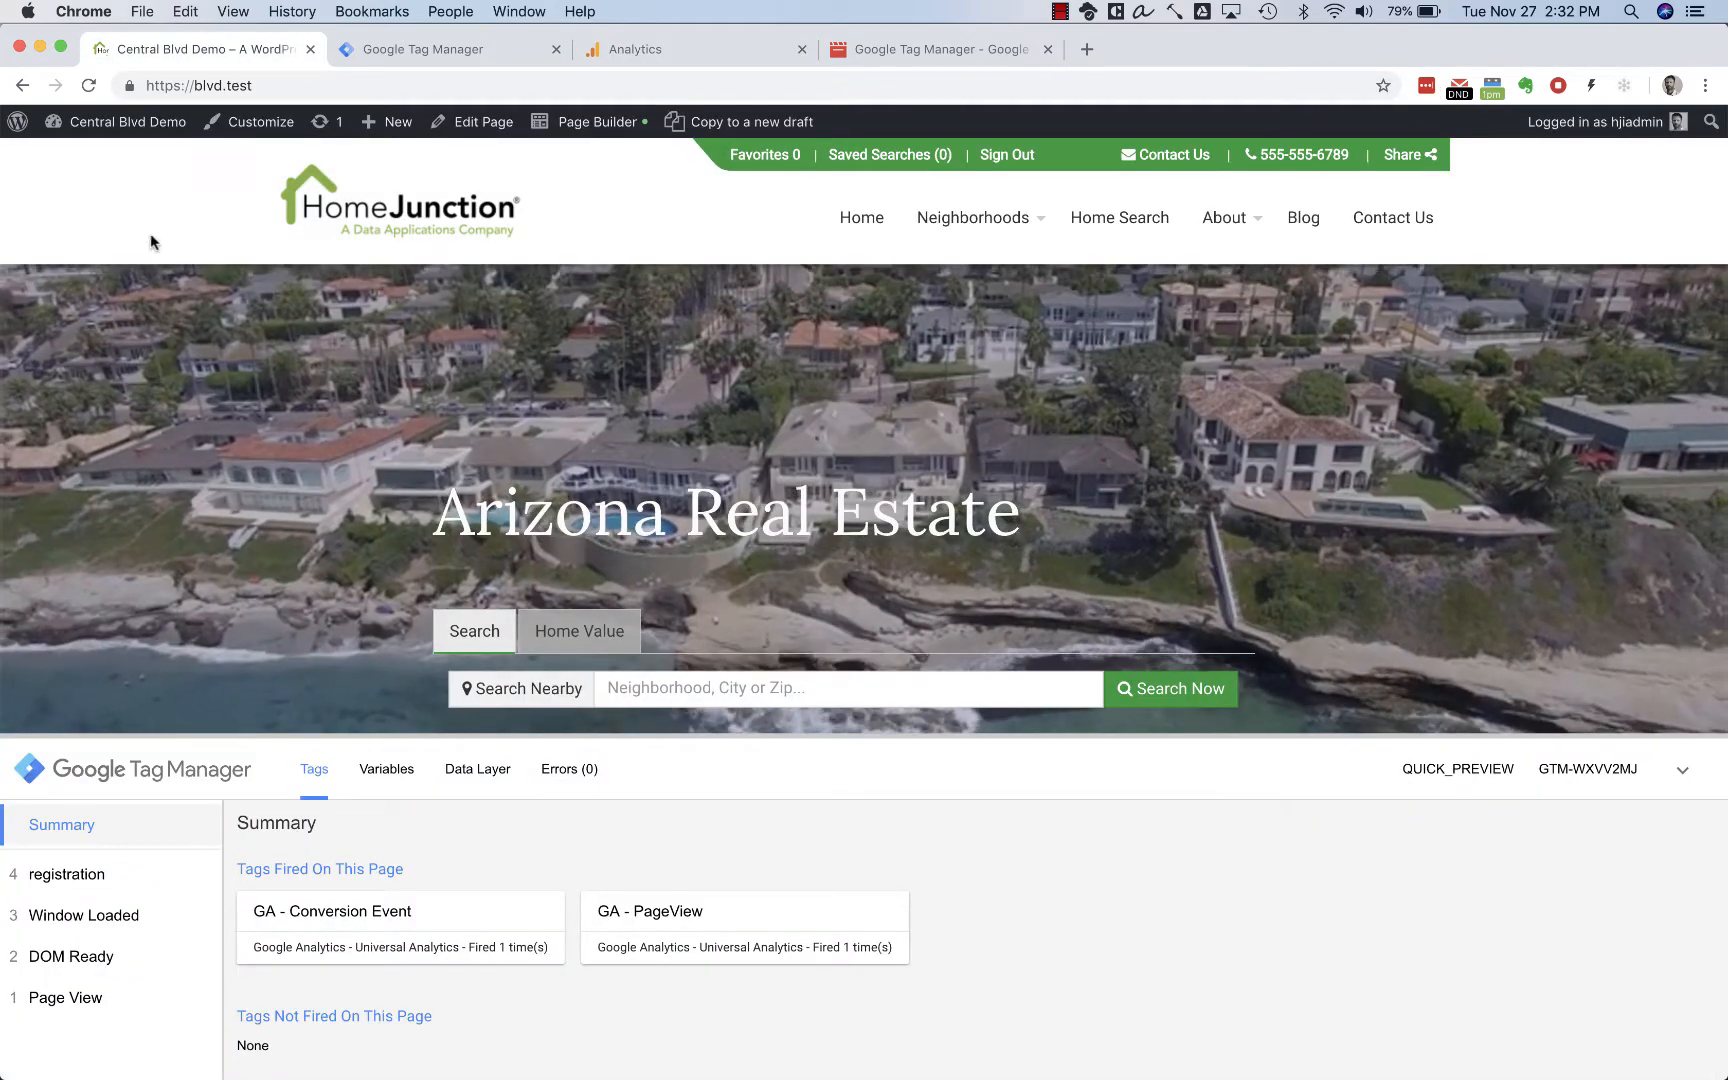
pyautogui.click(124, 124)
pyautogui.moveTo(60, 578)
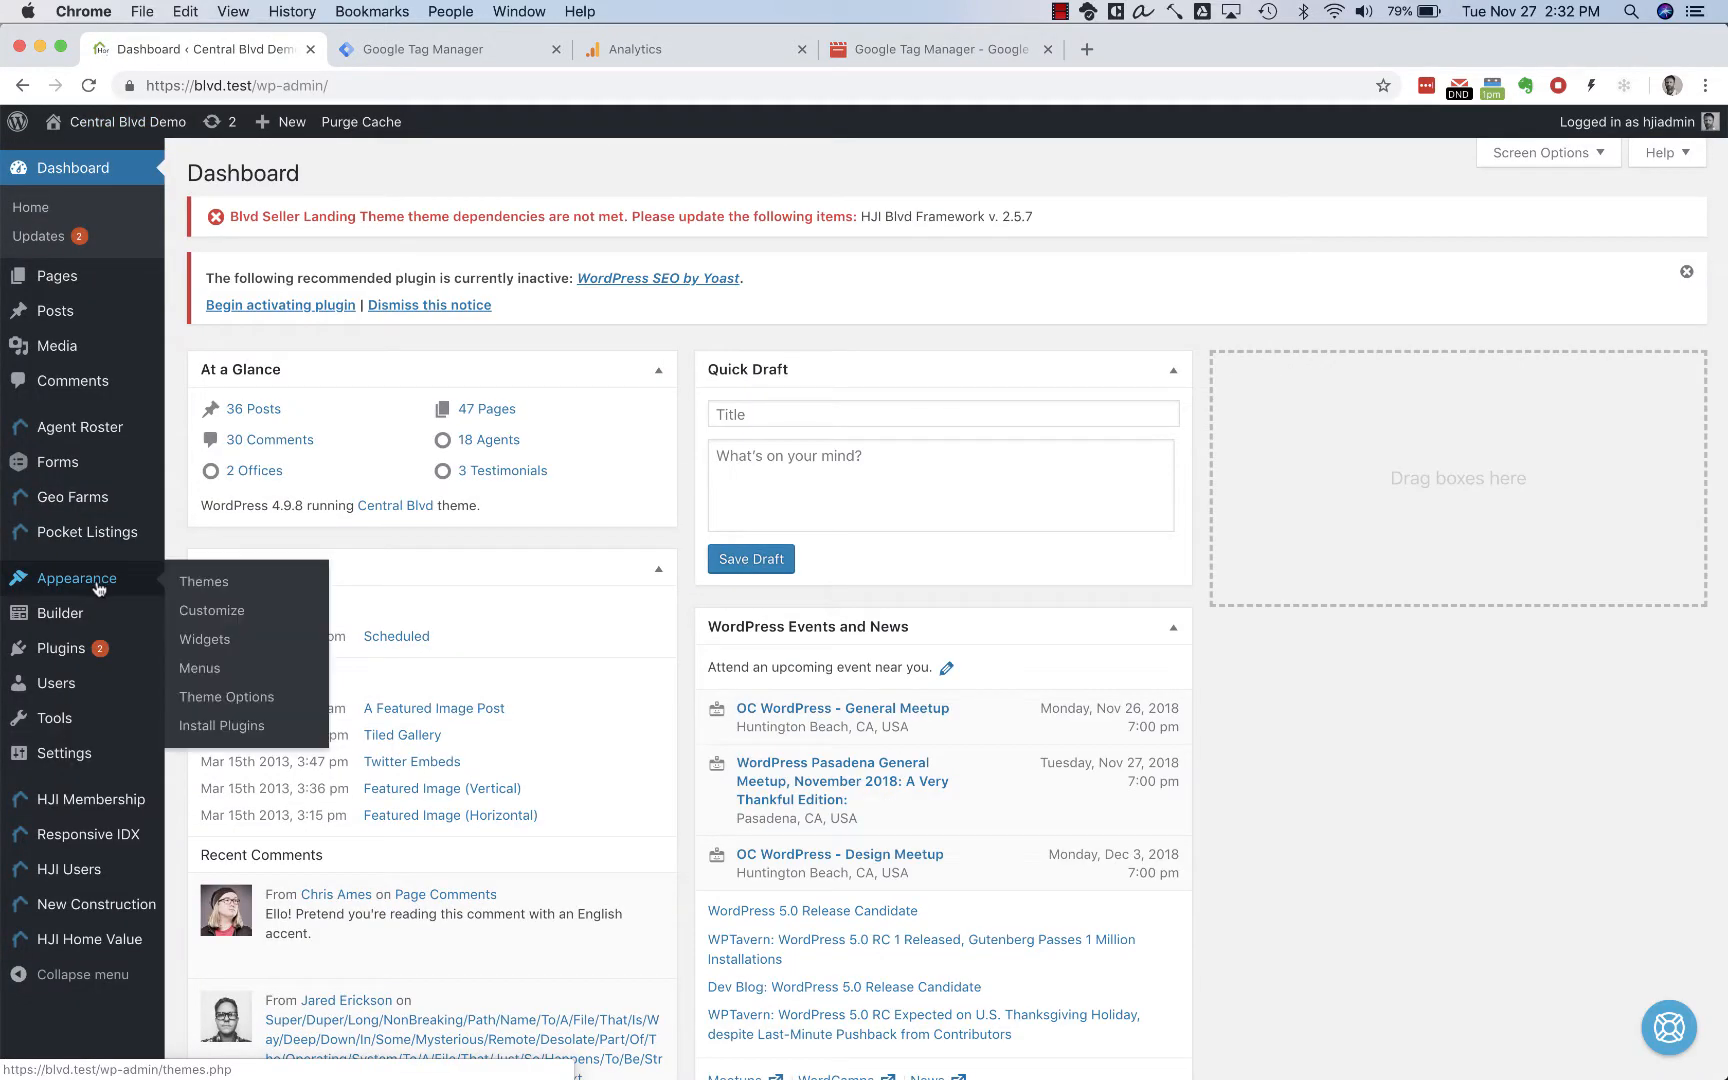
pyautogui.click(215, 697)
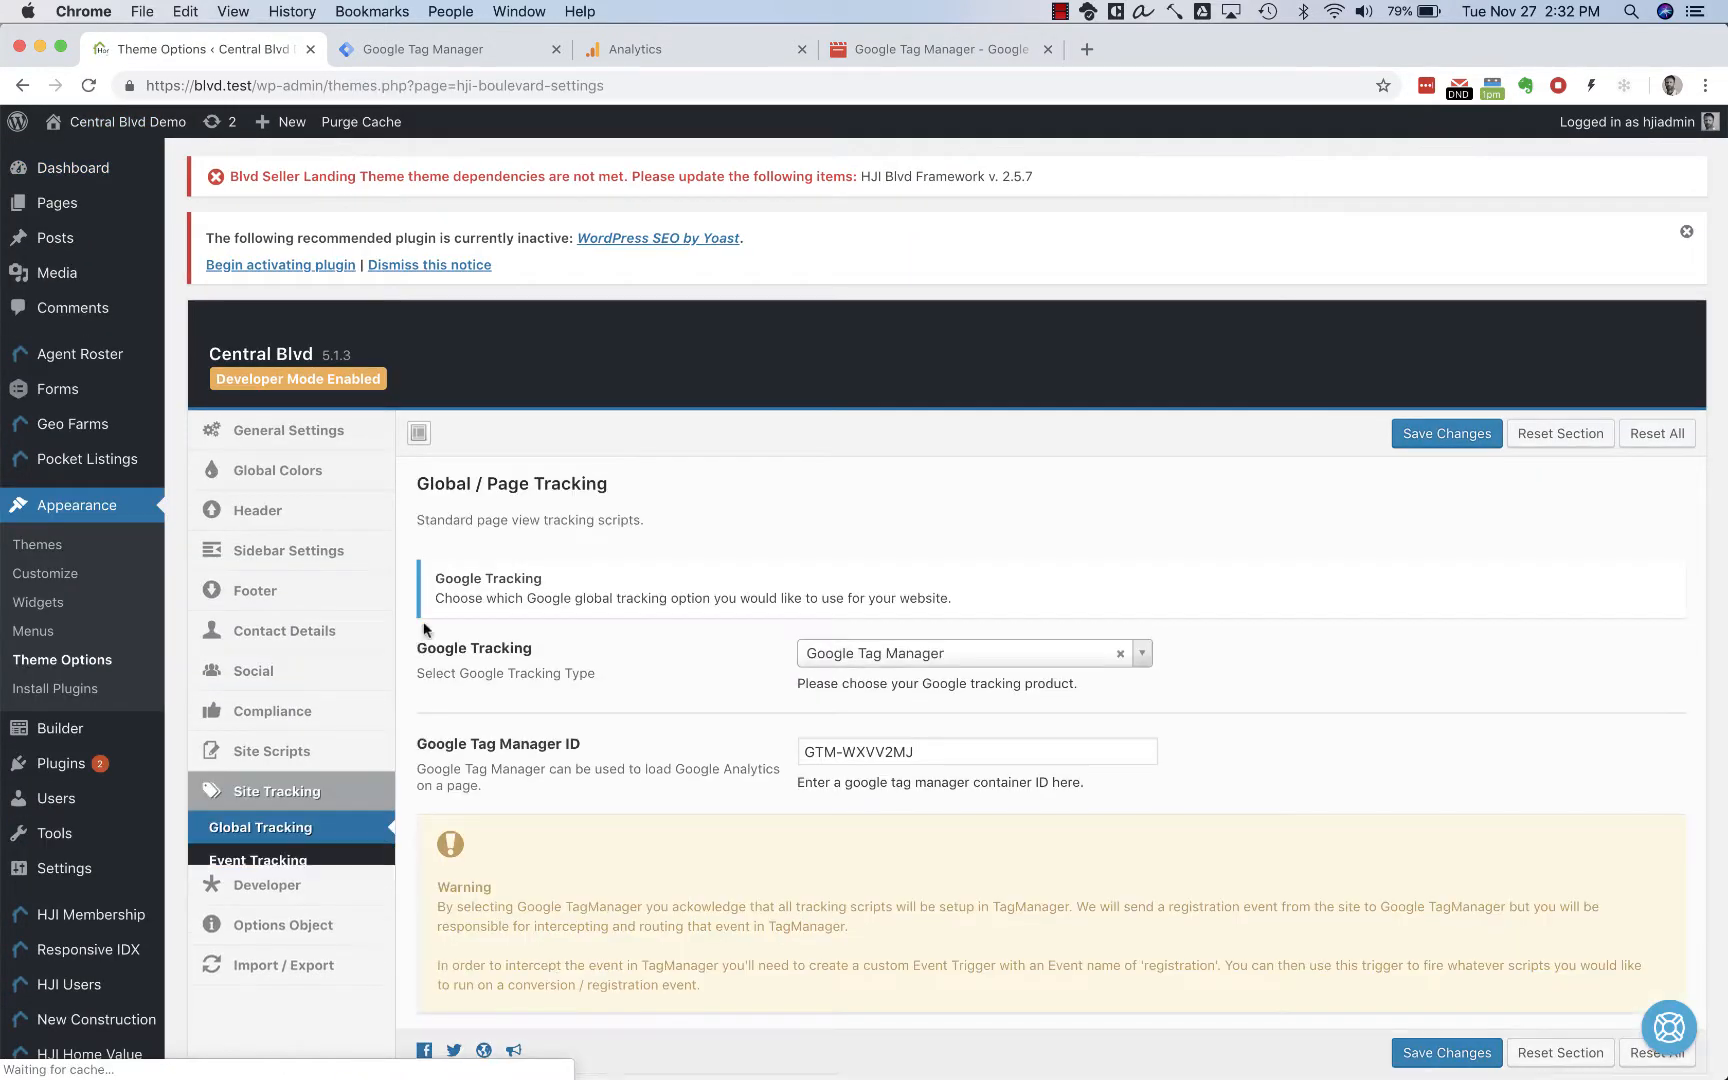
pyautogui.click(271, 864)
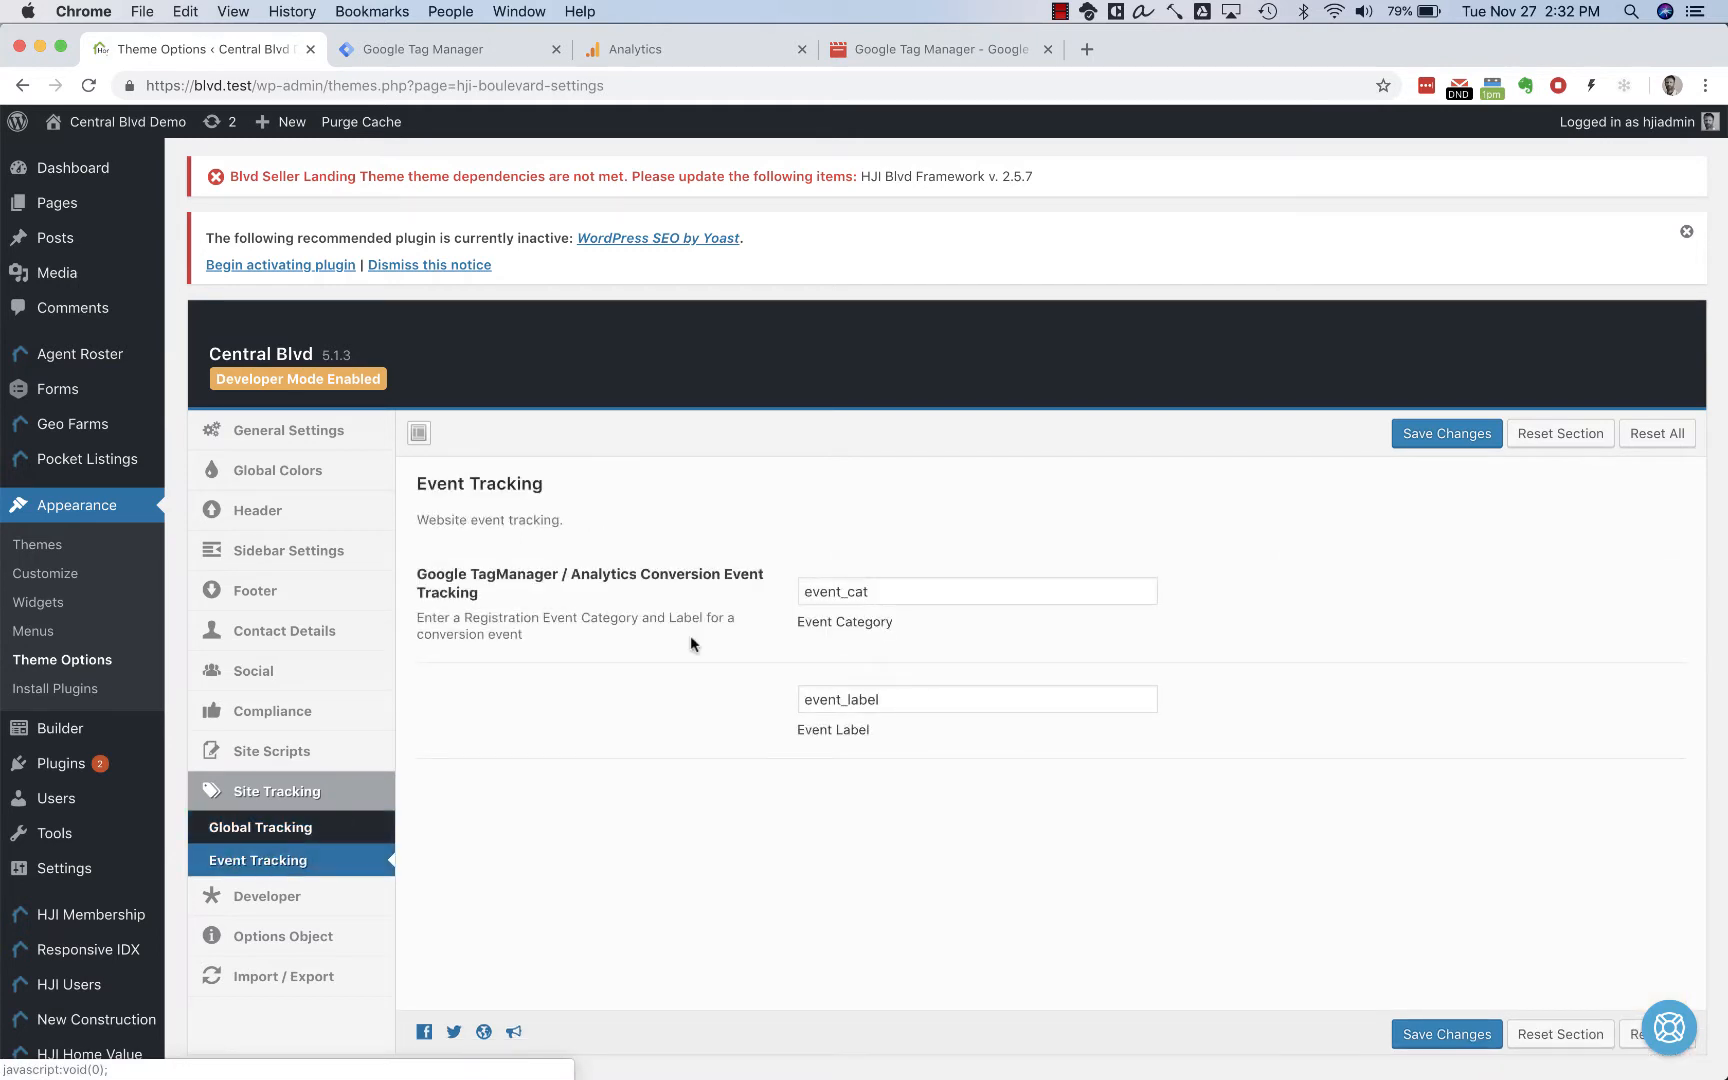
pyautogui.moveTo(880, 591); pyautogui.dragTo(791, 580)
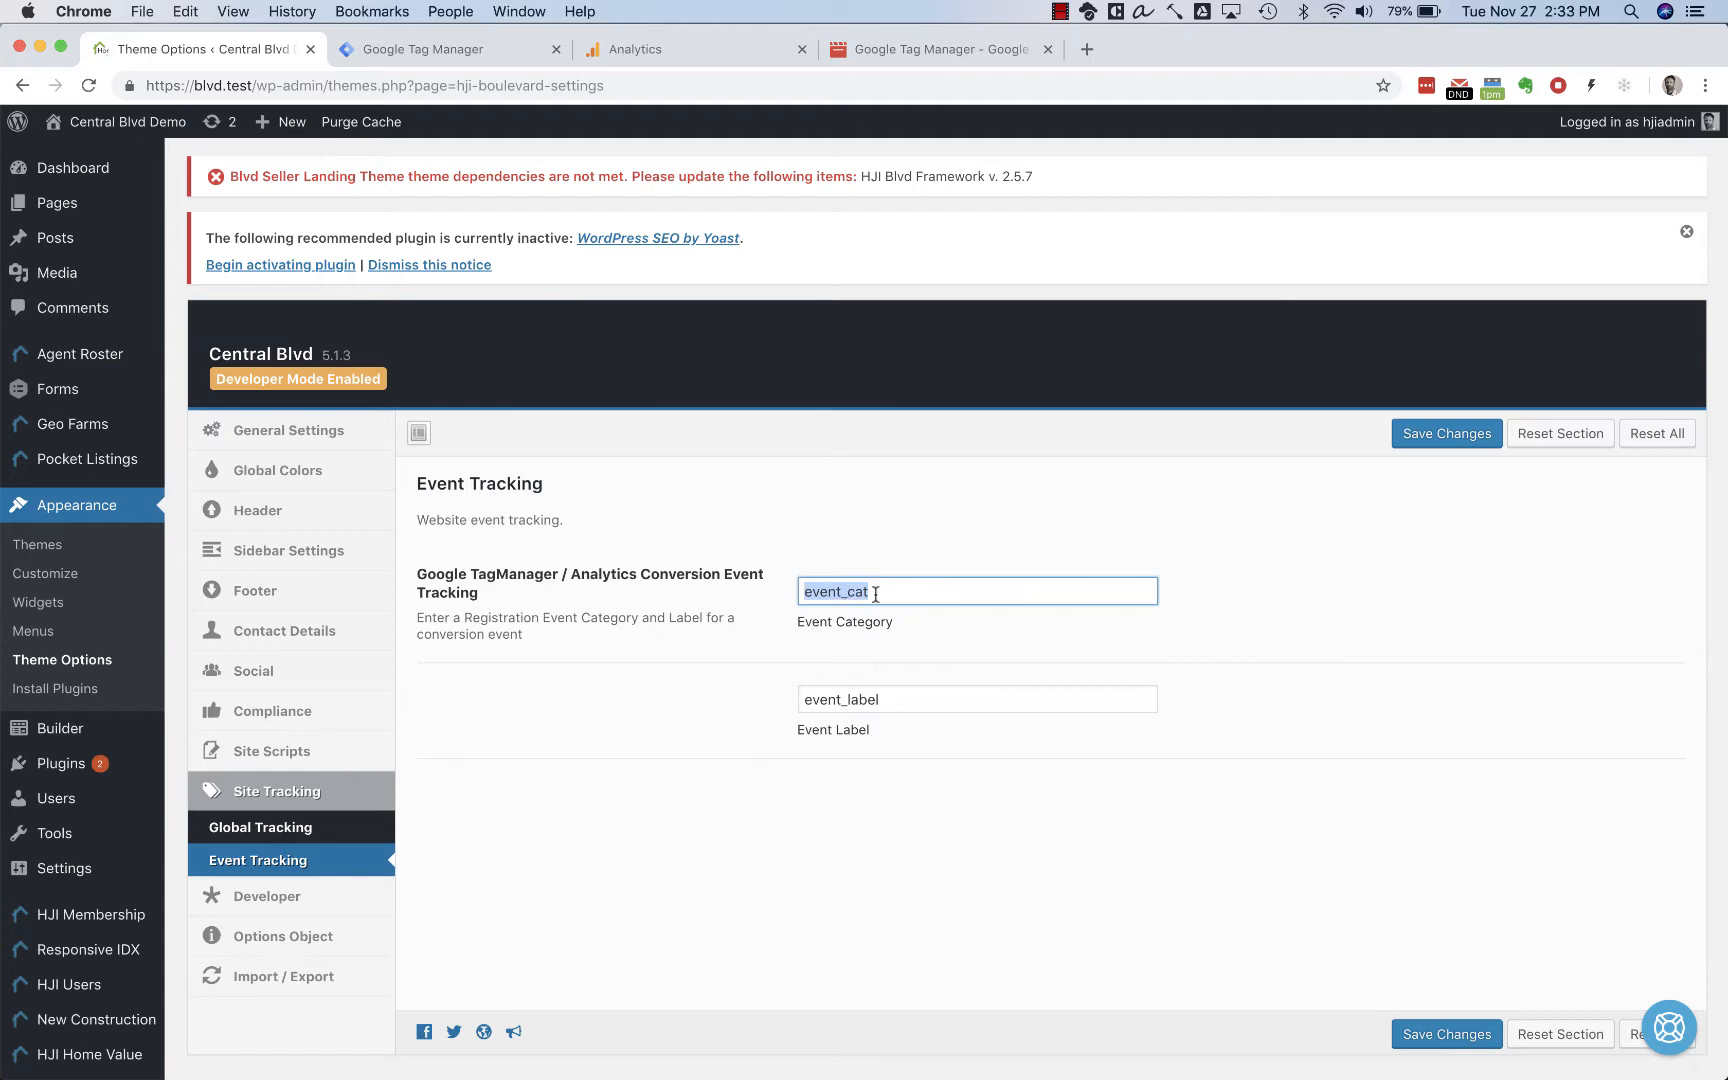
pyautogui.click(657, 52)
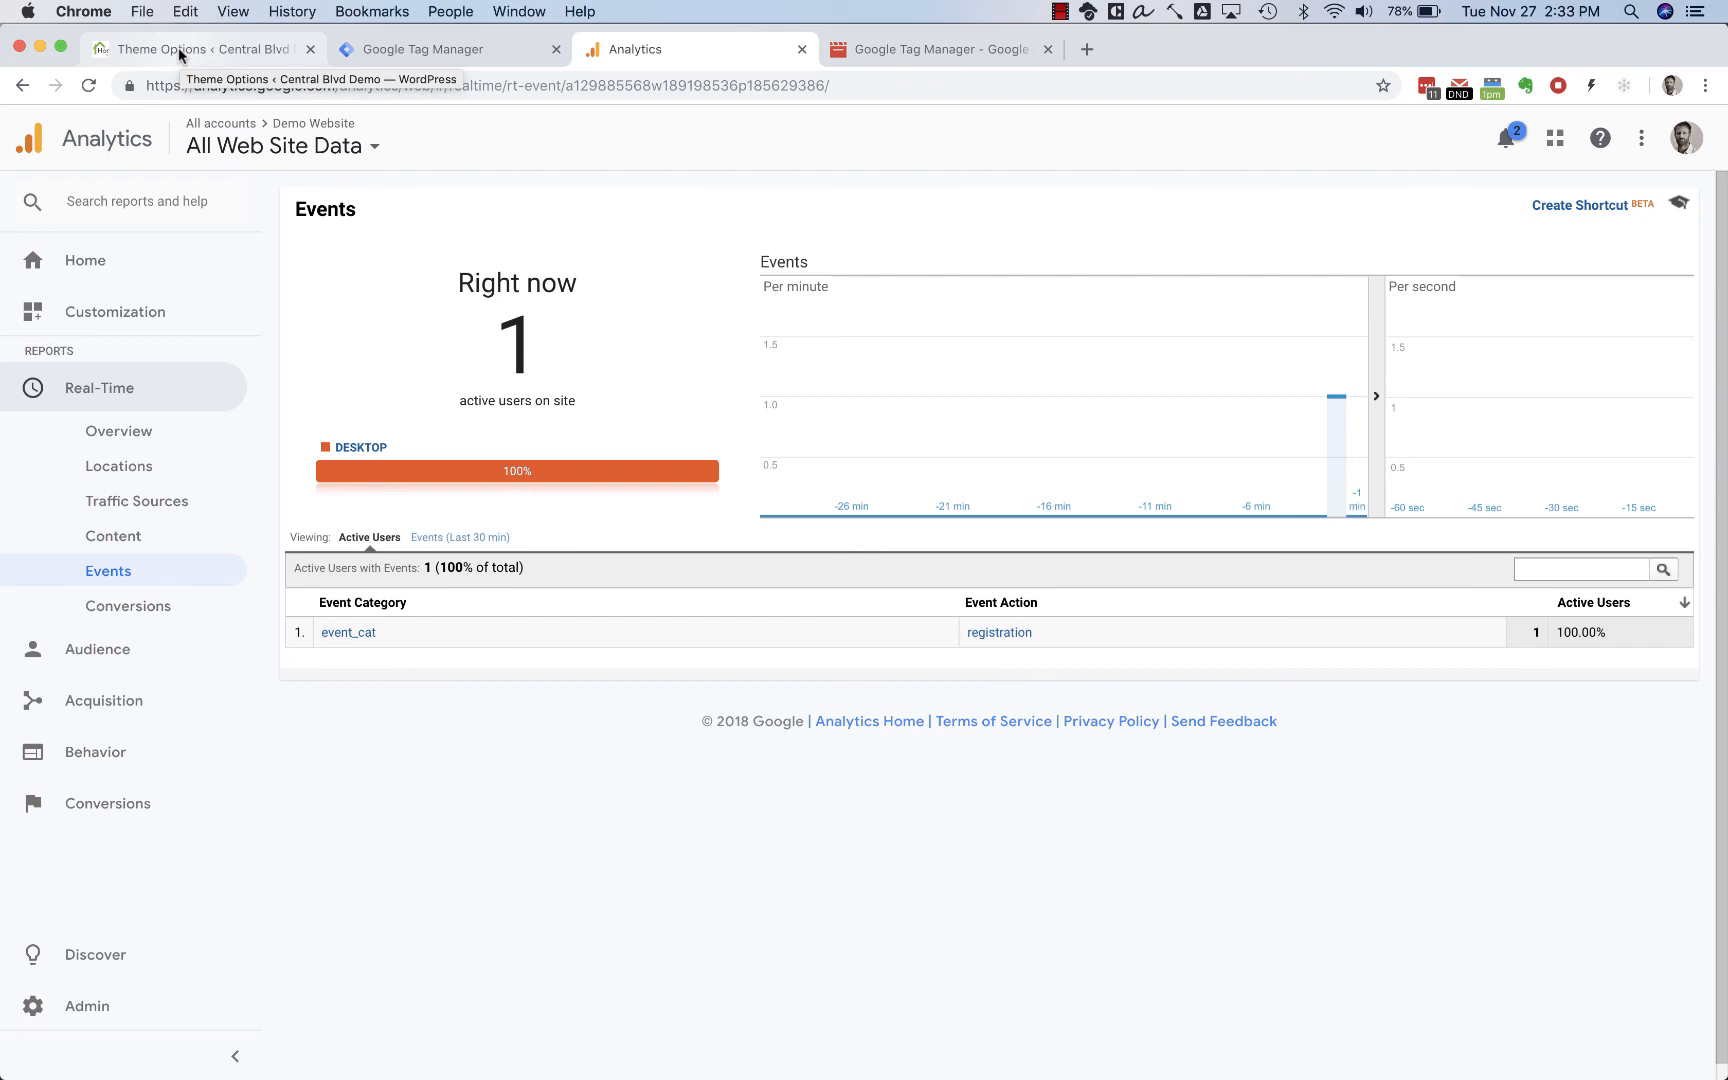
pyautogui.click(1059, 11)
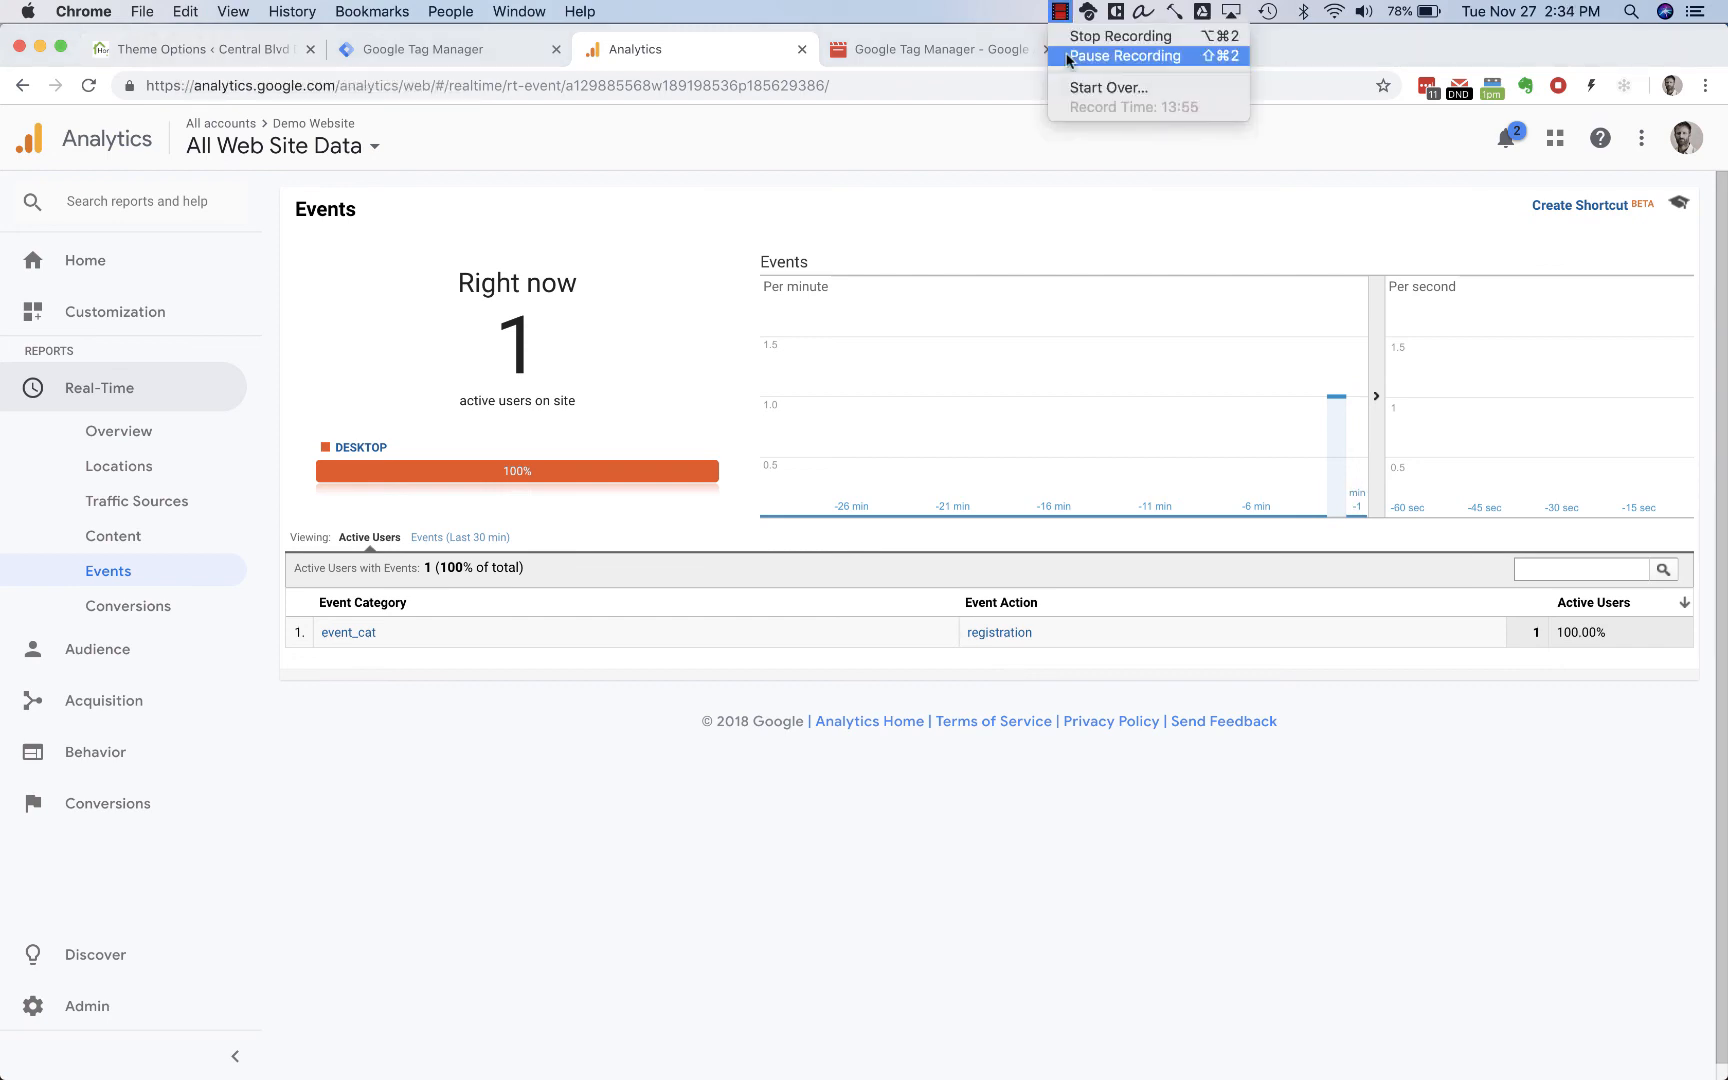